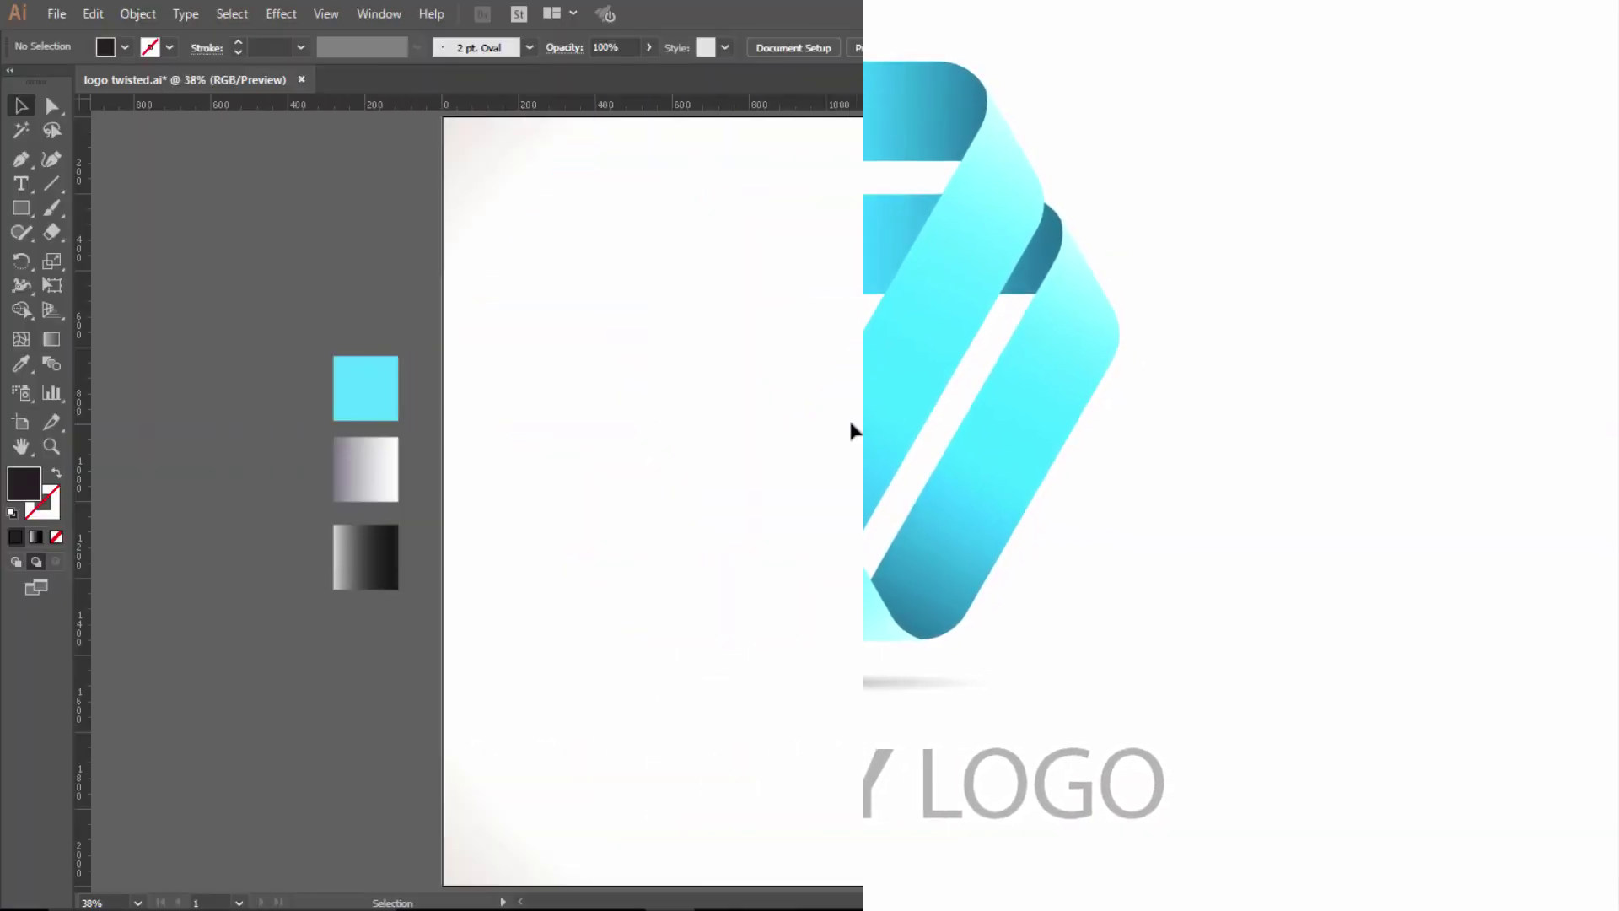
Step: Draw a wide, short rectangle of about 758 × 180 px above the artboard centre
click(23, 207)
mouse_move(623, 351)
mouse_down()
mouse_move(959, 420)
mouse_move(913, 420)
mouse_up()
Step: Make a -120° rotated copy of the rectangle and lay it across the rectangle's left end
click(17, 105)
drag(794, 392, 861, 412)
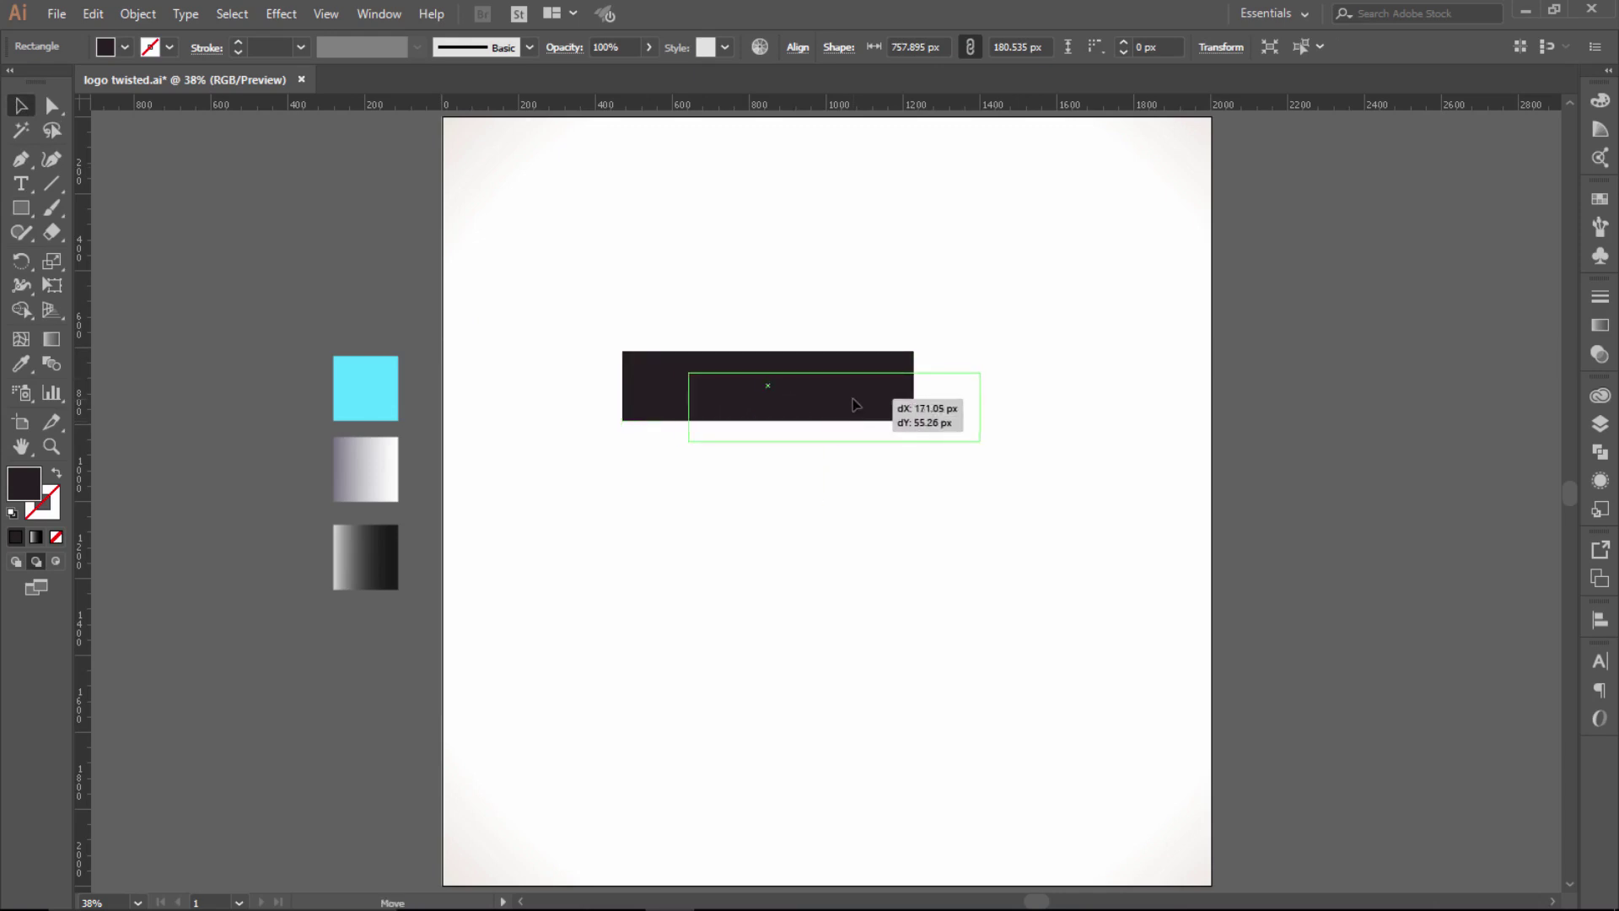
click(21, 260)
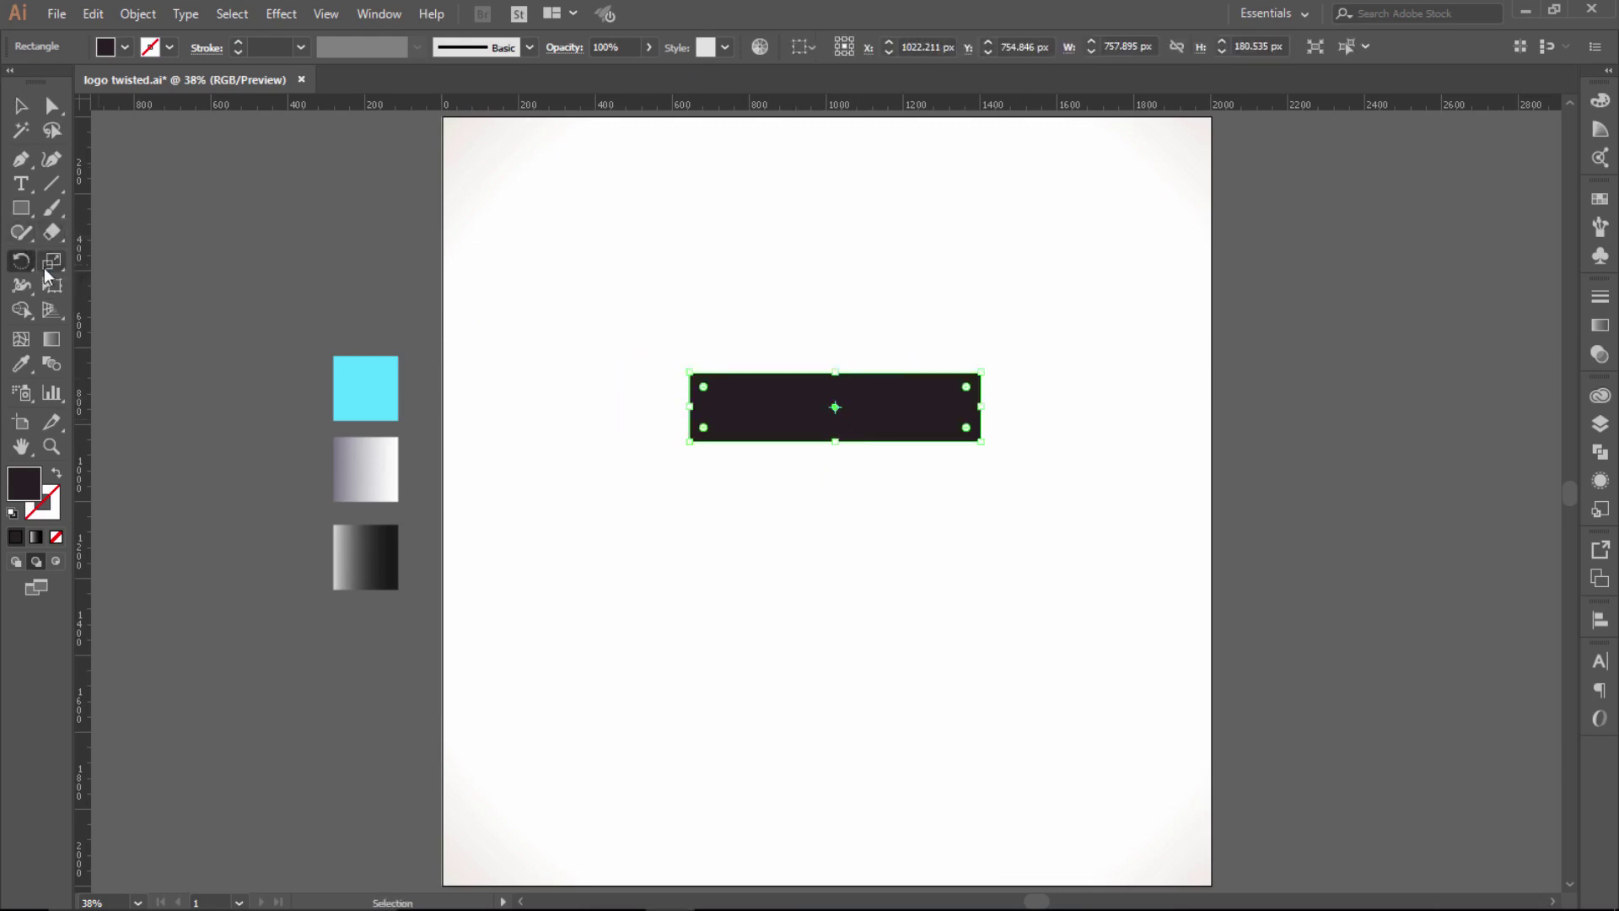
double_click(21, 261)
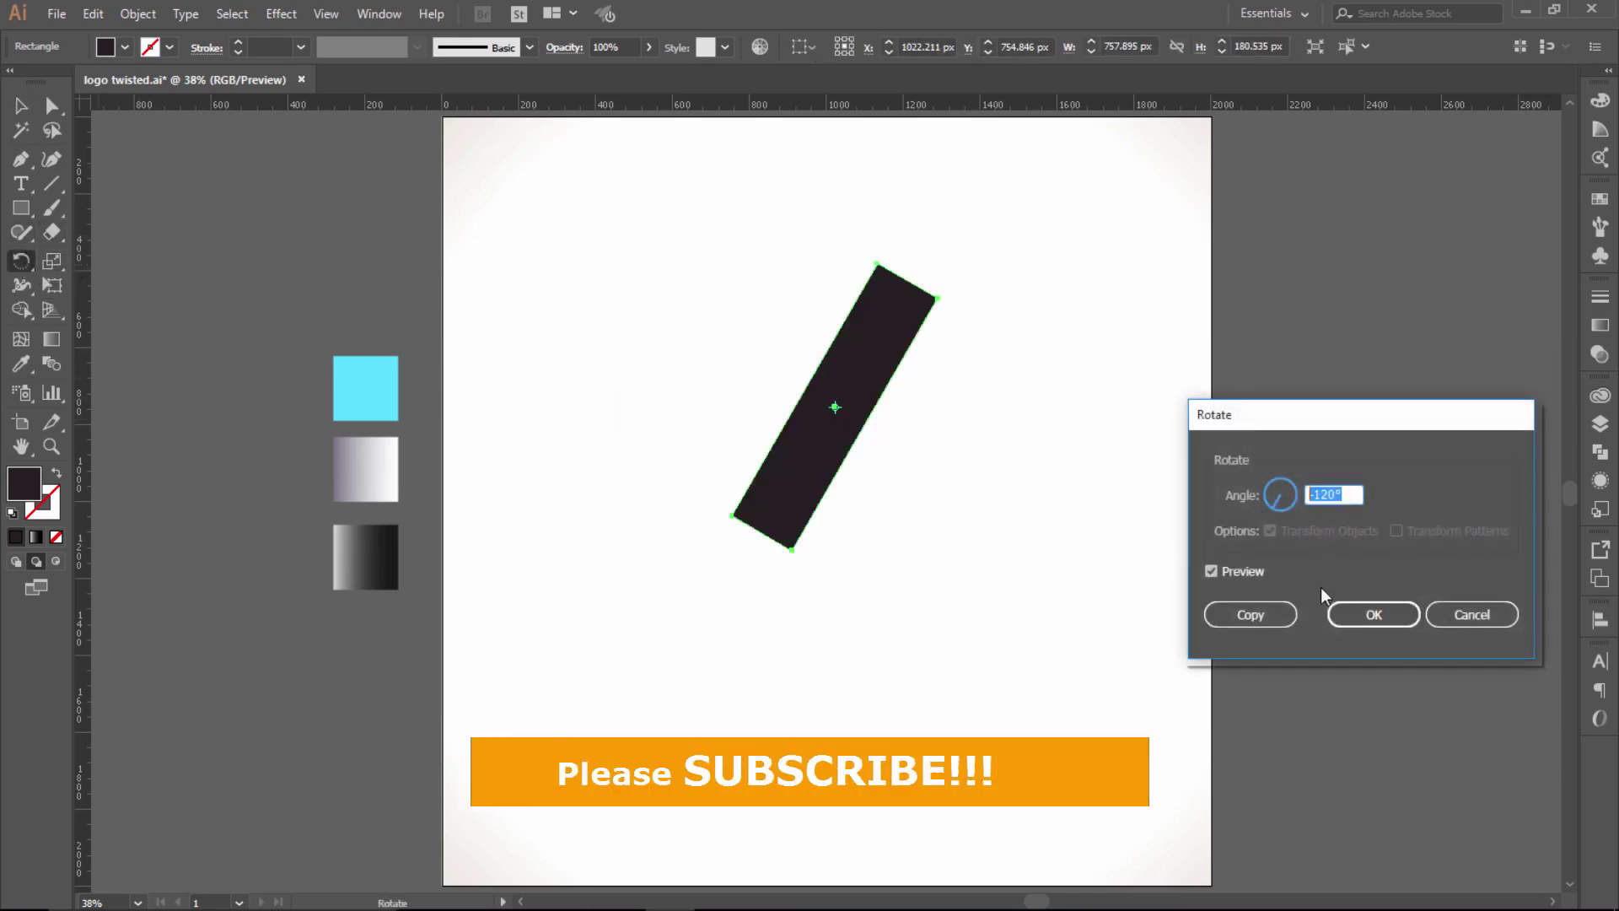
click(1250, 614)
click(24, 108)
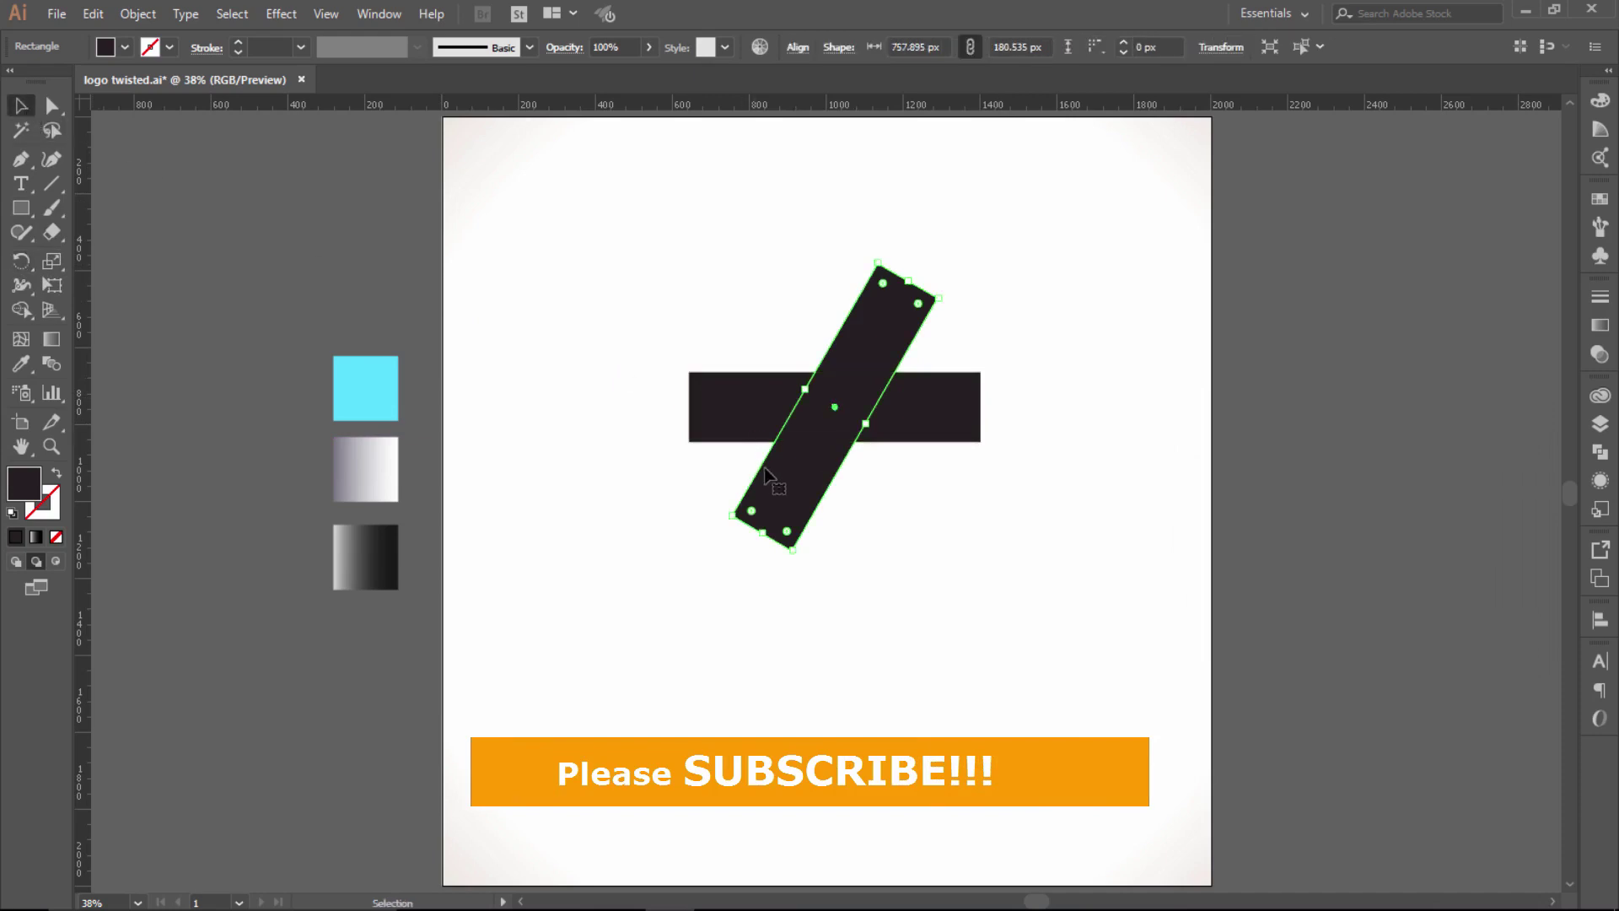
drag(764, 462, 691, 449)
Step: Slide the rectangle's top-left corner anchor onto the rotated bar's slanted edge
click(701, 390)
click(52, 107)
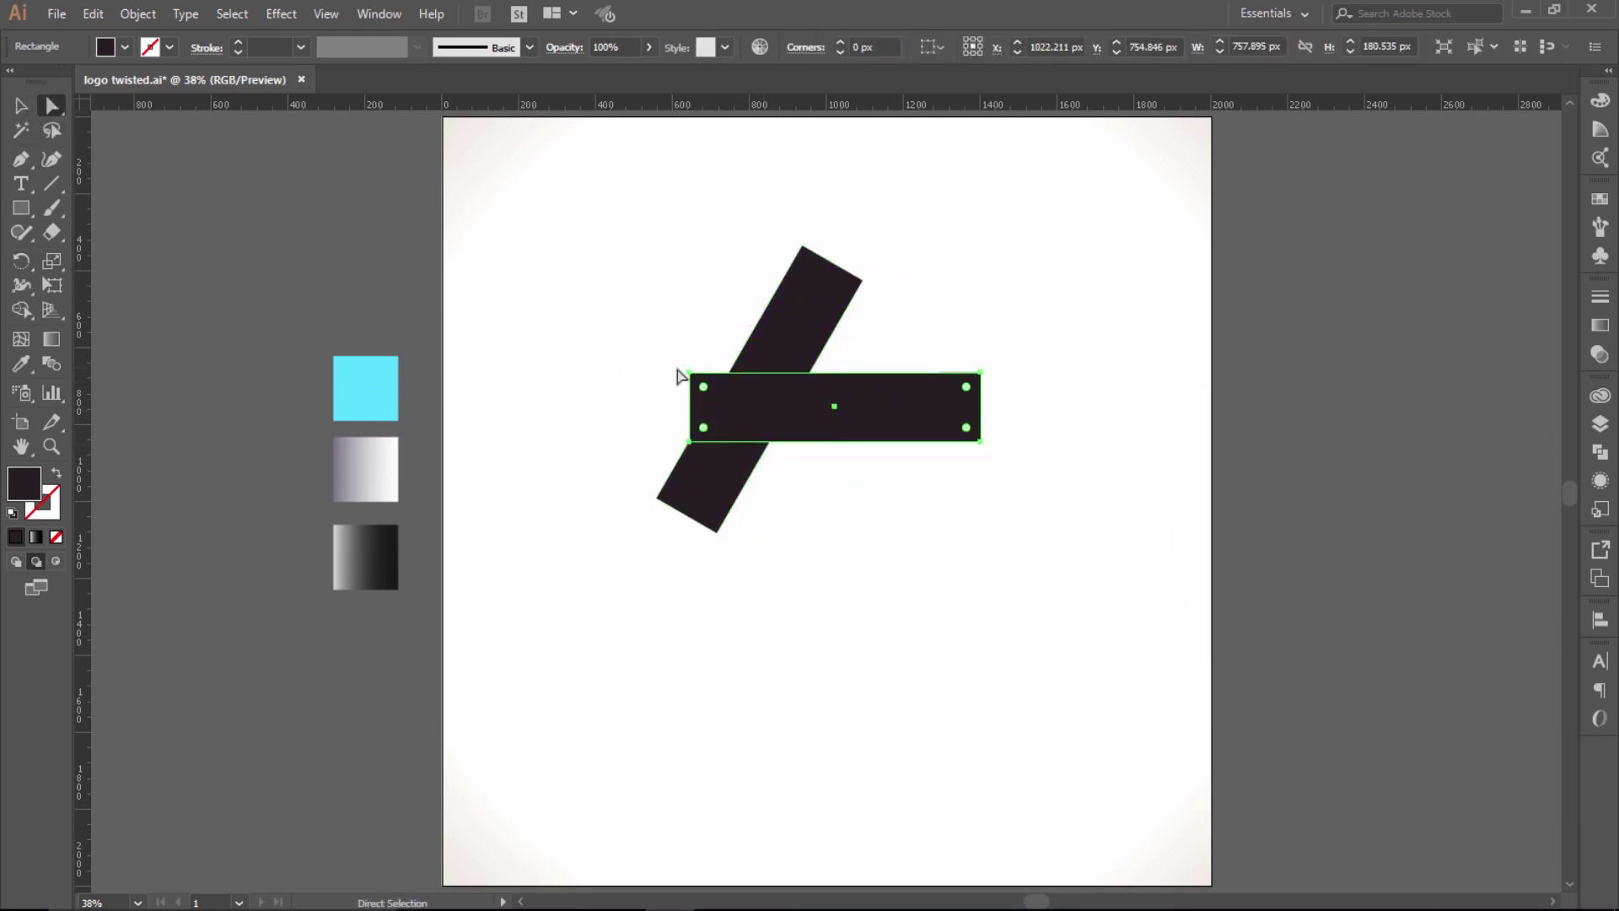
drag(688, 373, 728, 373)
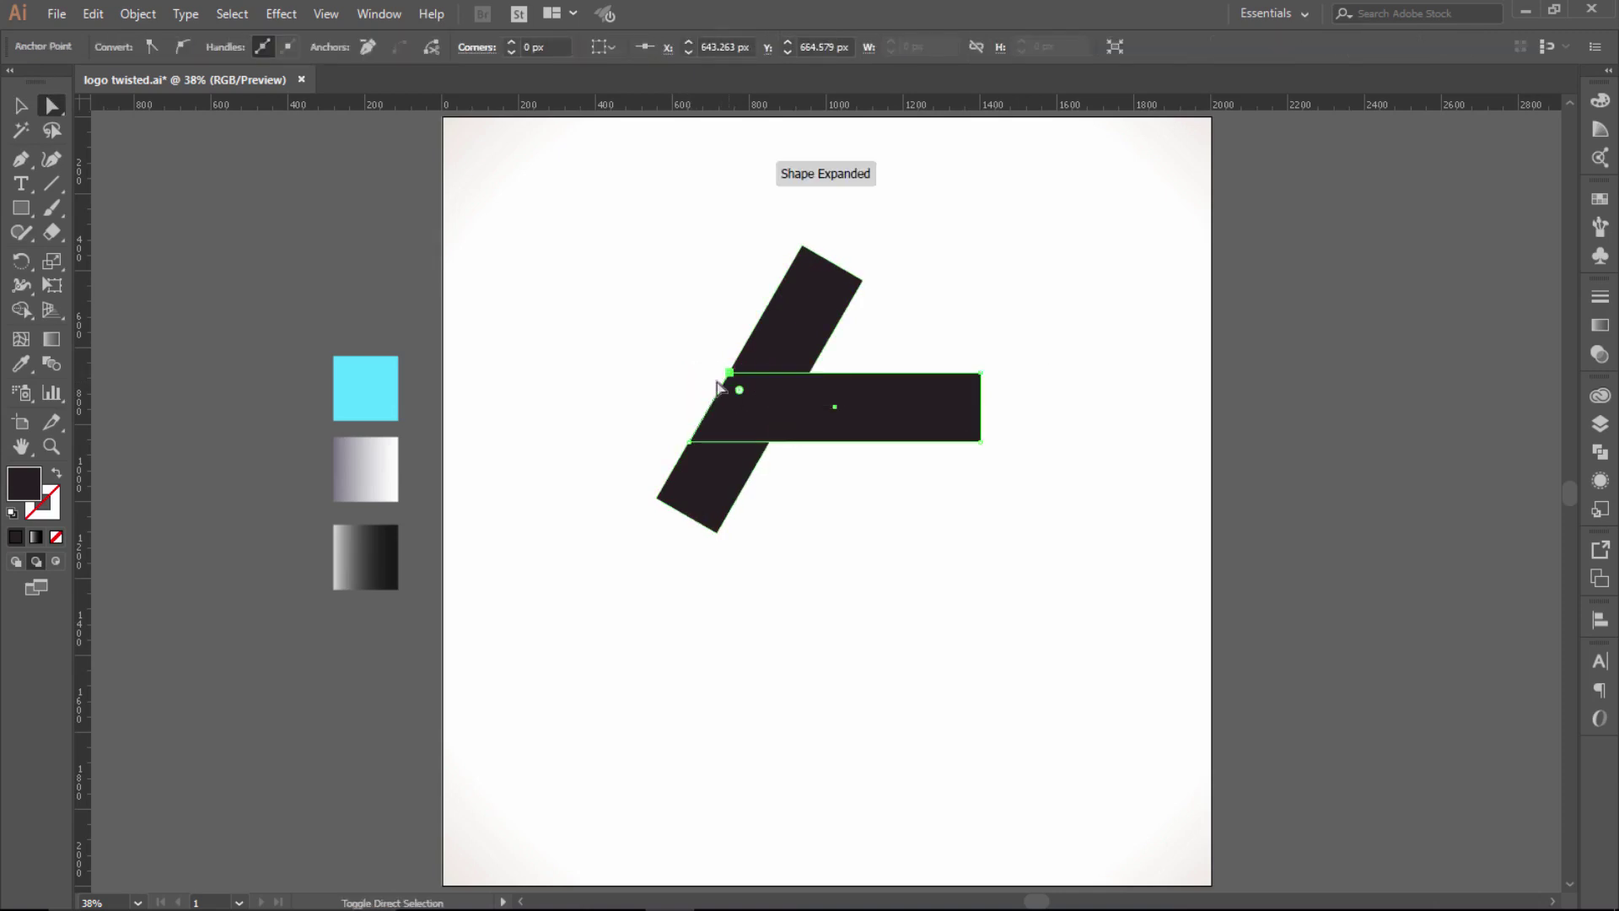
key(v)
Step: Rotate the helper bar another -120° and move it to the rectangle's right end, behind the shape
click(763, 337)
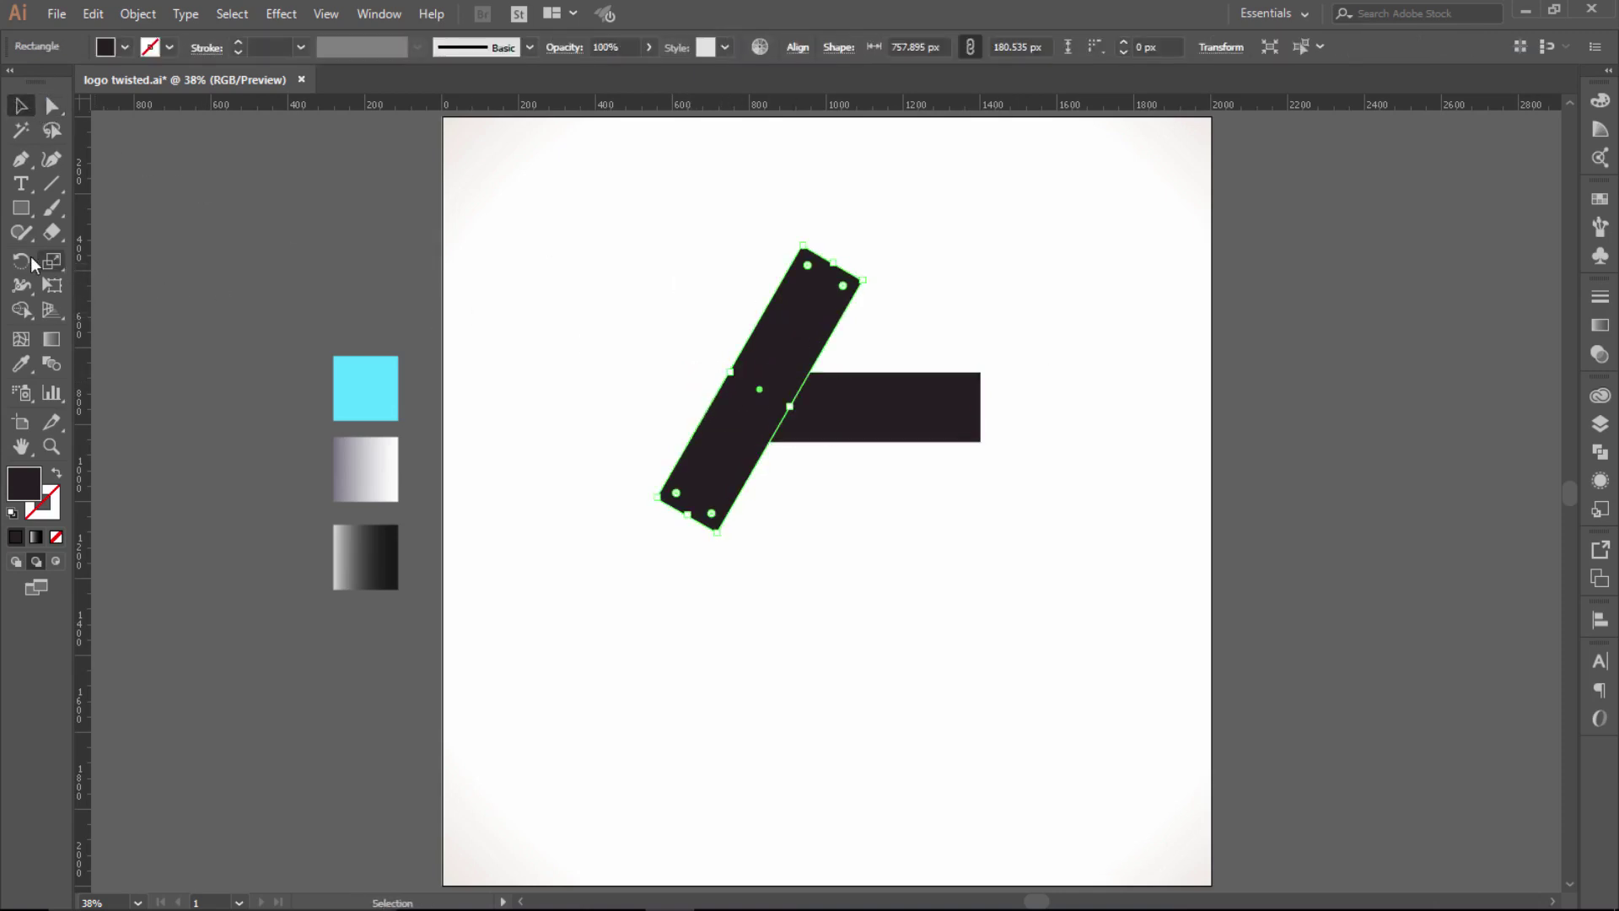
double_click(31, 258)
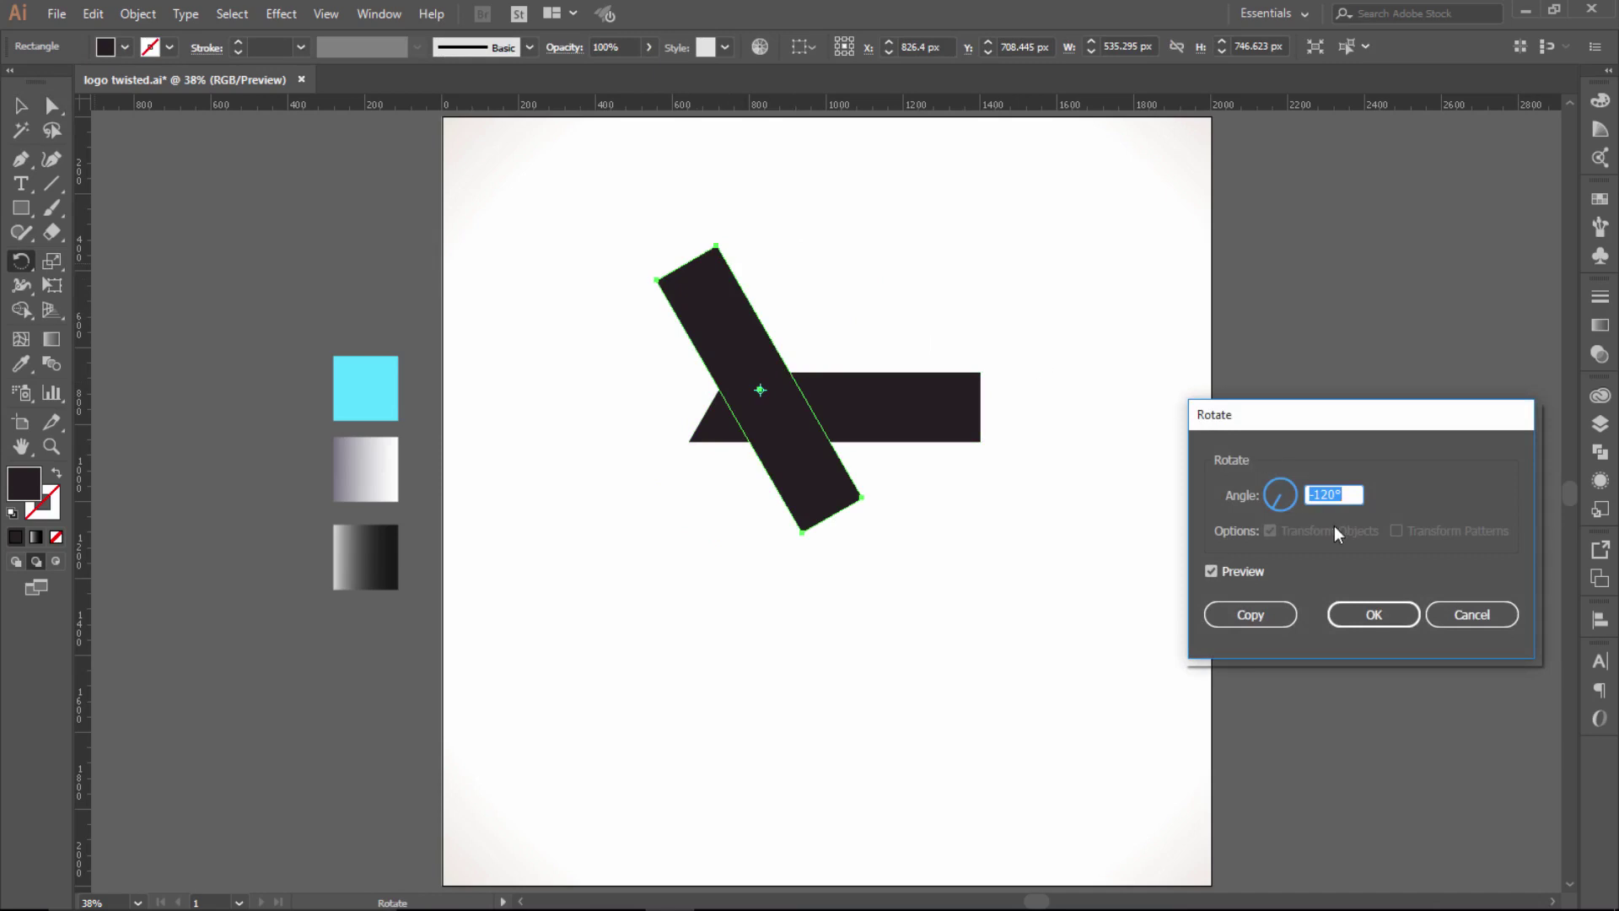
click(1370, 613)
key(v)
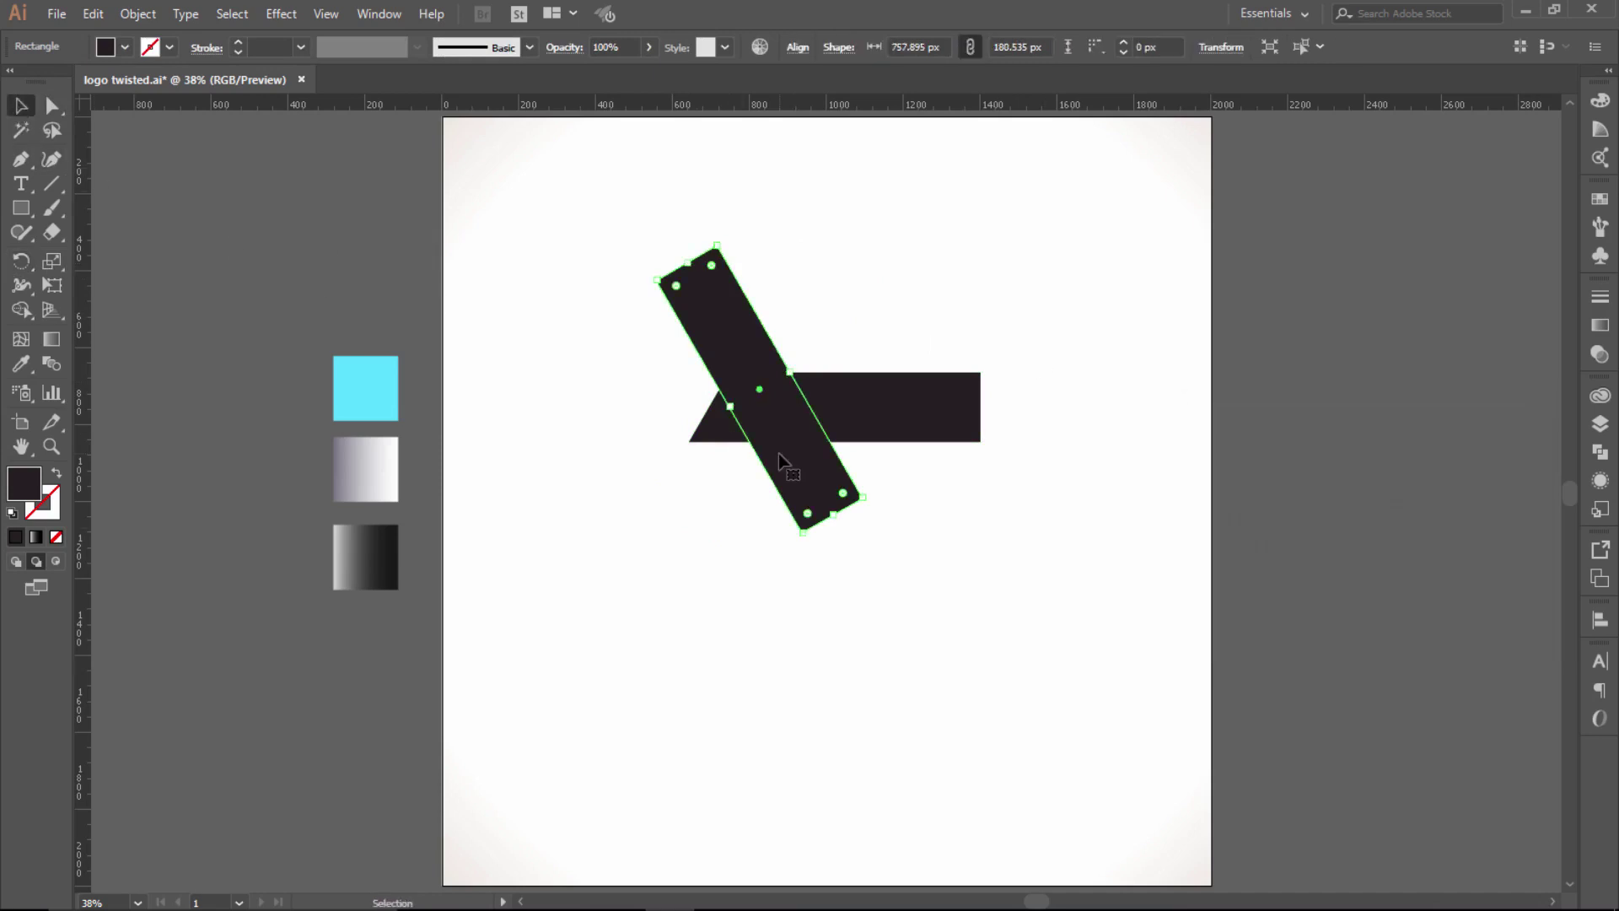
key(ctrl+shift+a)
mouse_move(834, 452)
mouse_down()
mouse_move(976, 447)
mouse_move(1012, 474)
mouse_up()
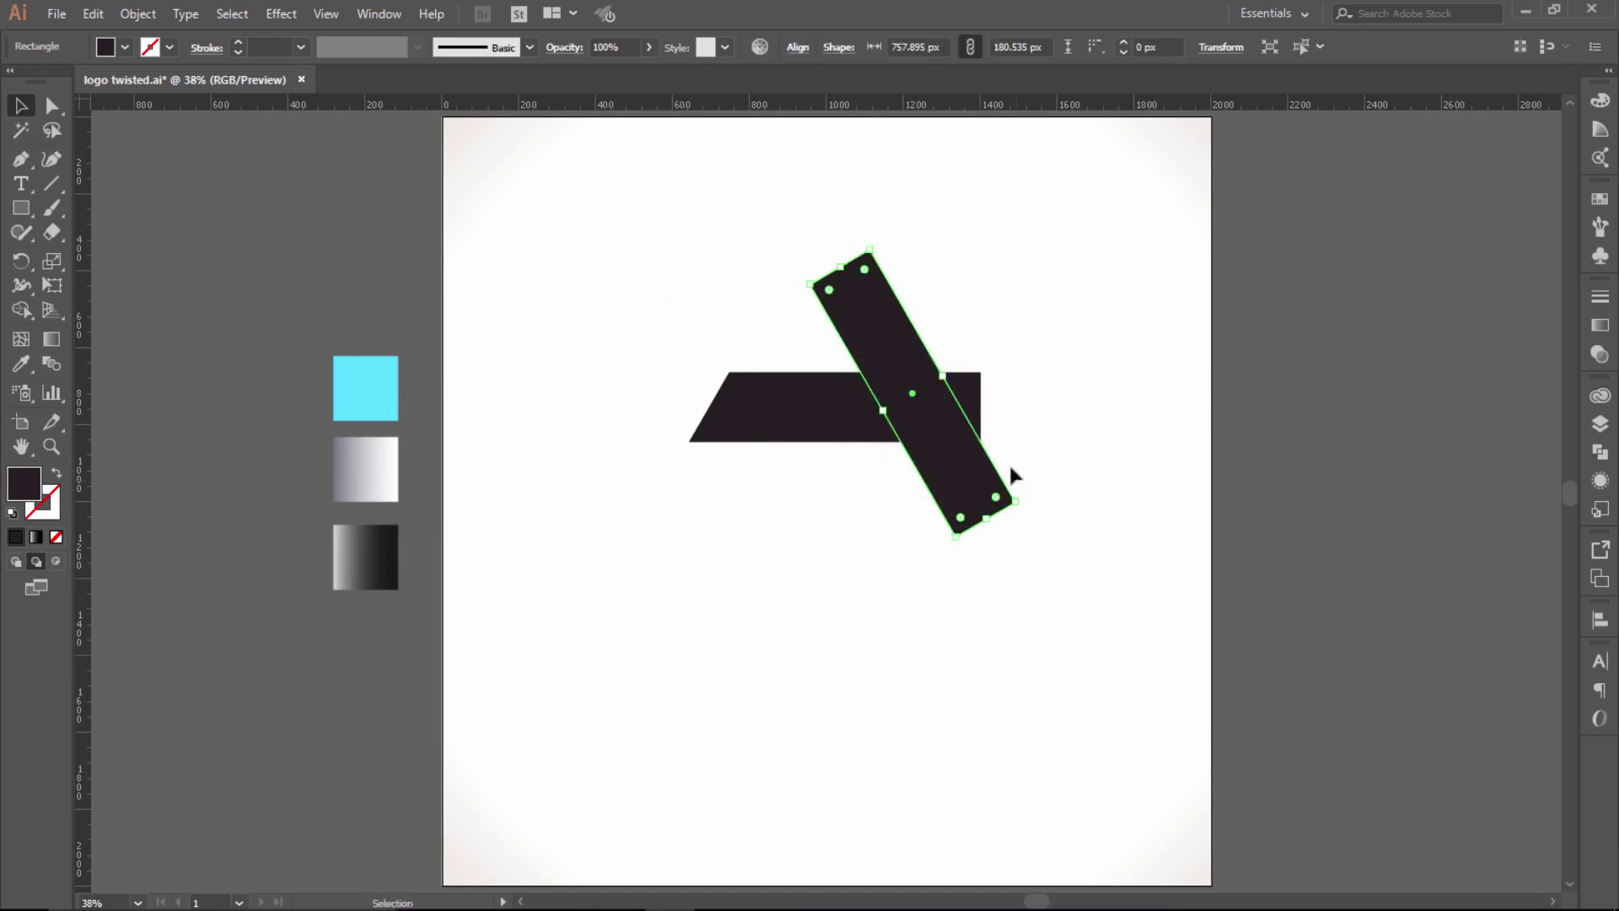
key(ctrl+shift+bracketleft)
Step: Pull the top-right corner onto the bar's edge, then delete the helper bar
click(883, 377)
click(53, 110)
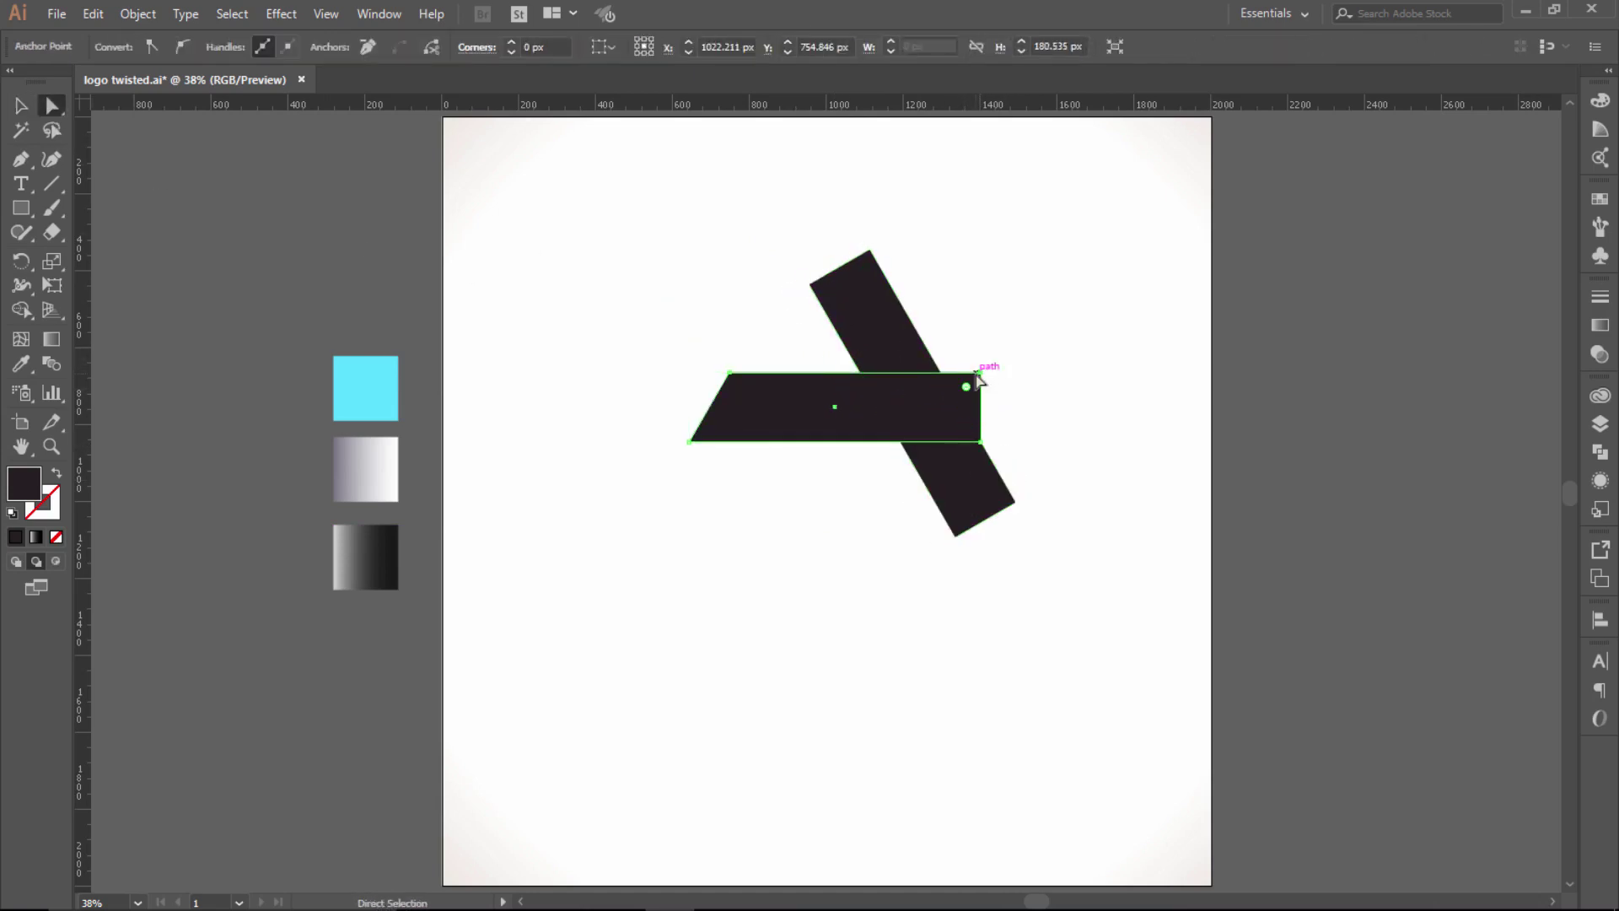
drag(980, 373, 944, 377)
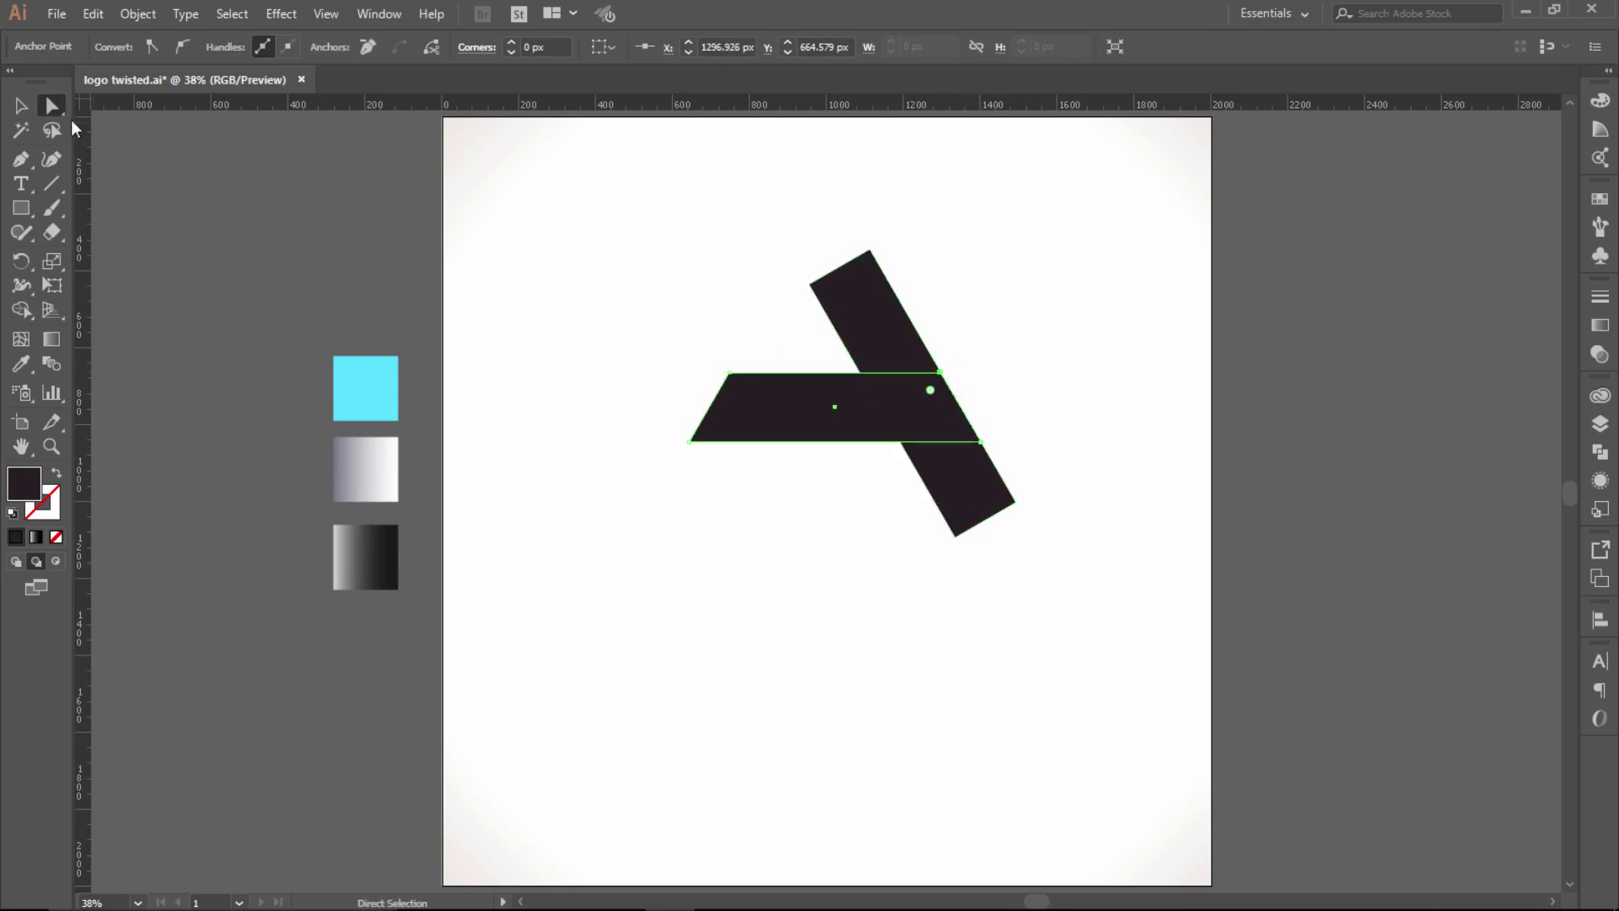
click(22, 106)
click(843, 295)
key(Delete)
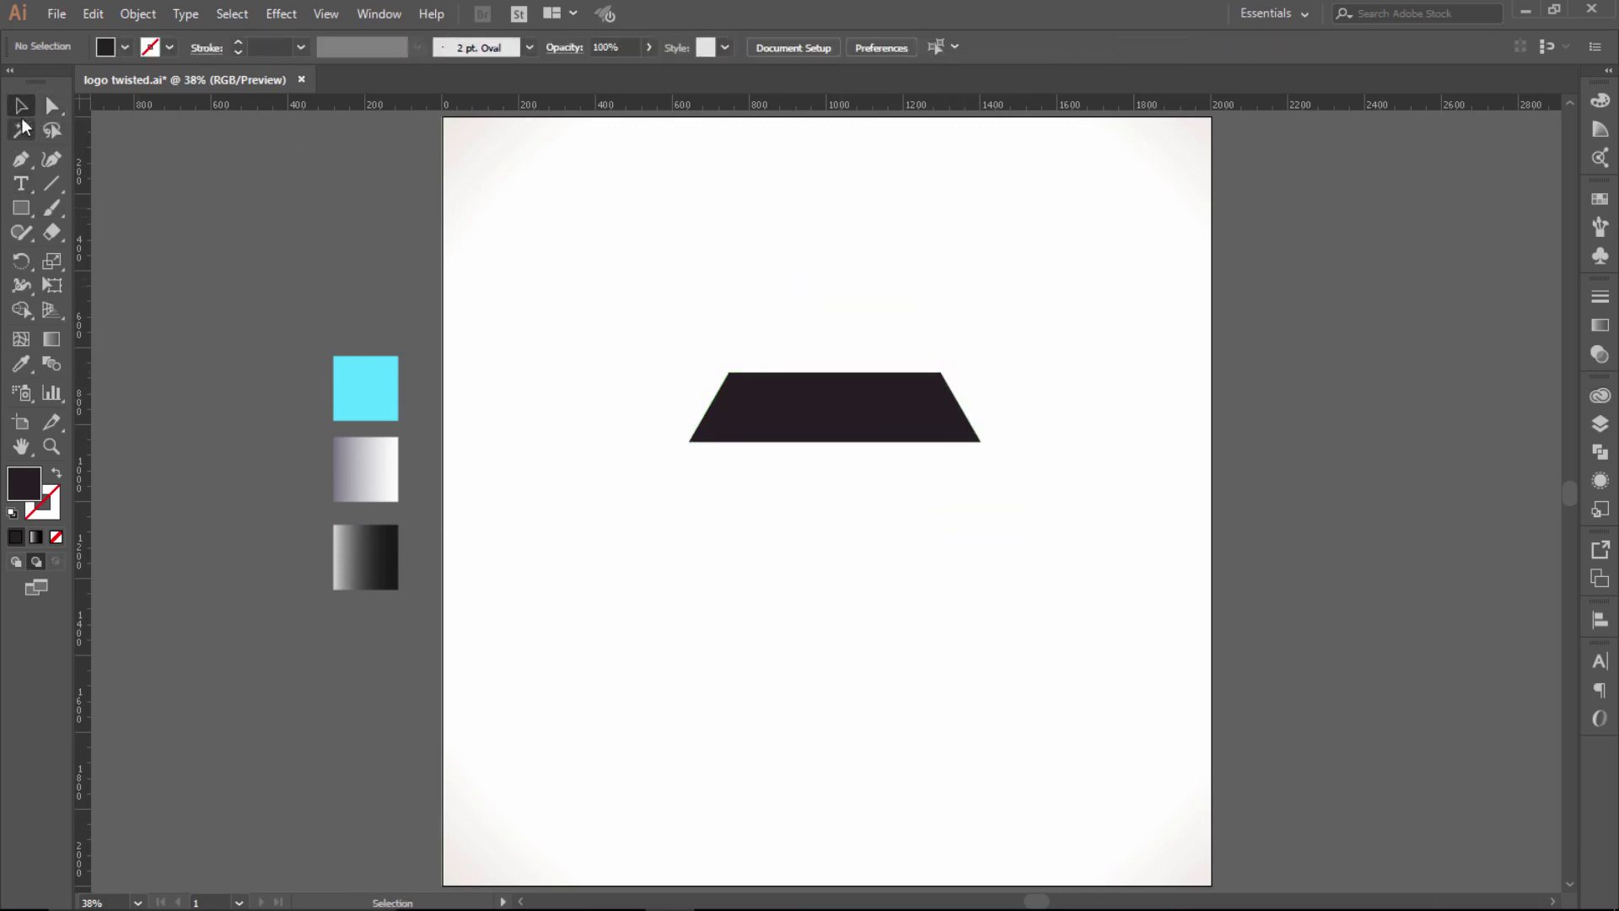
click(52, 106)
Step: Round the trapezoid's top corners using the live corner widgets
mouse_move(701, 337)
mouse_down()
mouse_move(950, 396)
mouse_move(921, 406)
mouse_up()
click(21, 106)
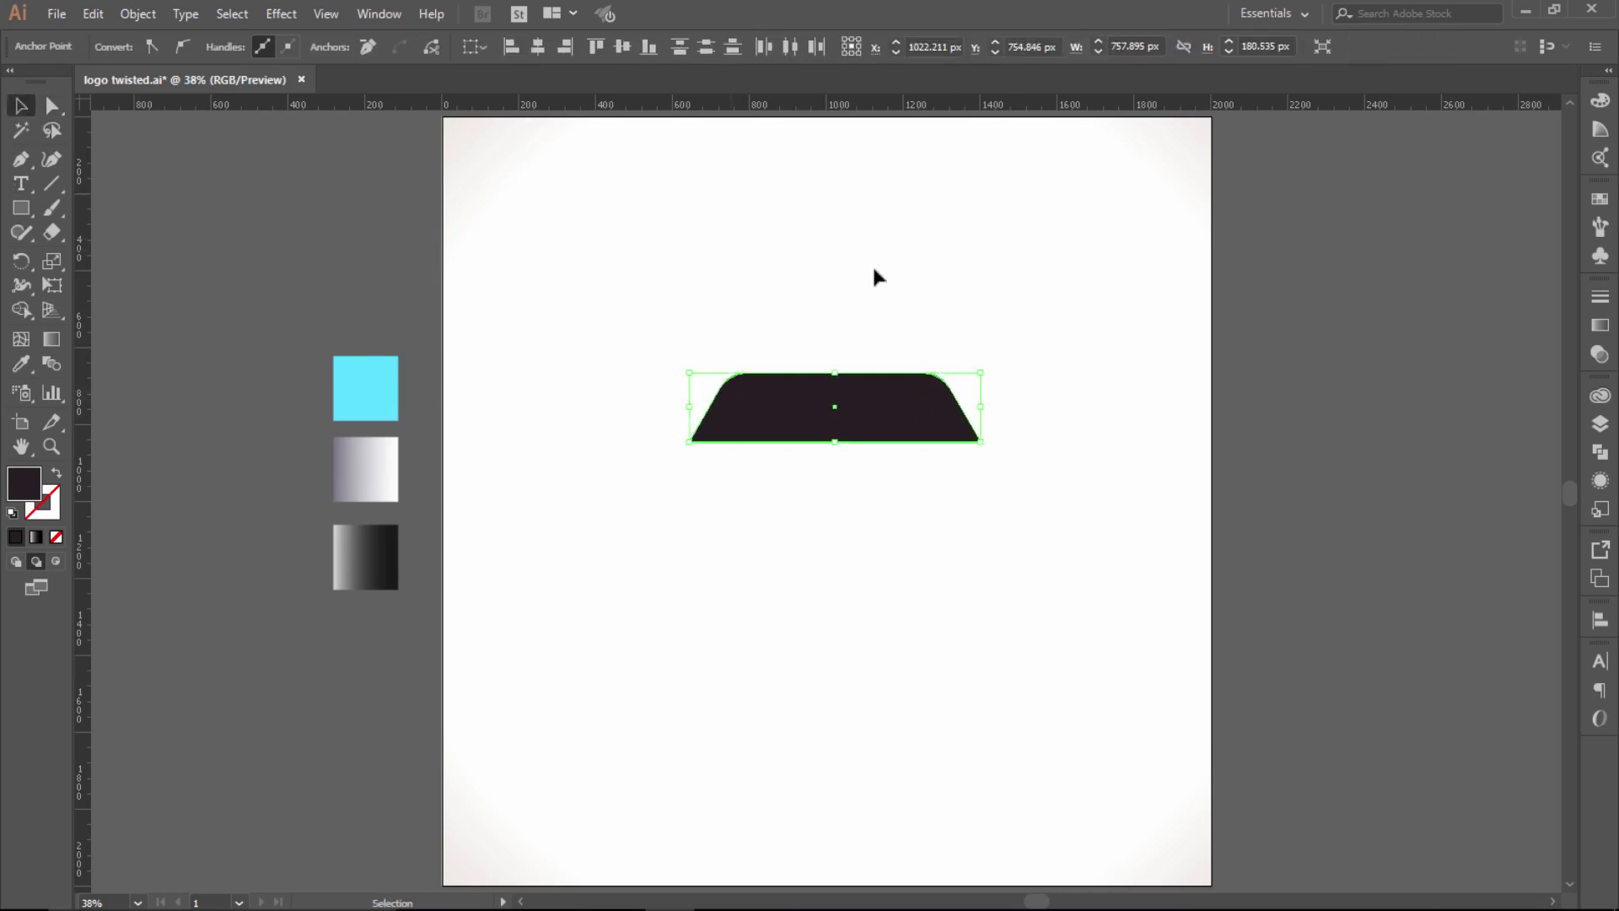
click(874, 275)
Step: Place a copy of the trapezoid just below and offset it, checking alignment in Outline view
drag(904, 417, 933, 460)
key(ctrl+y)
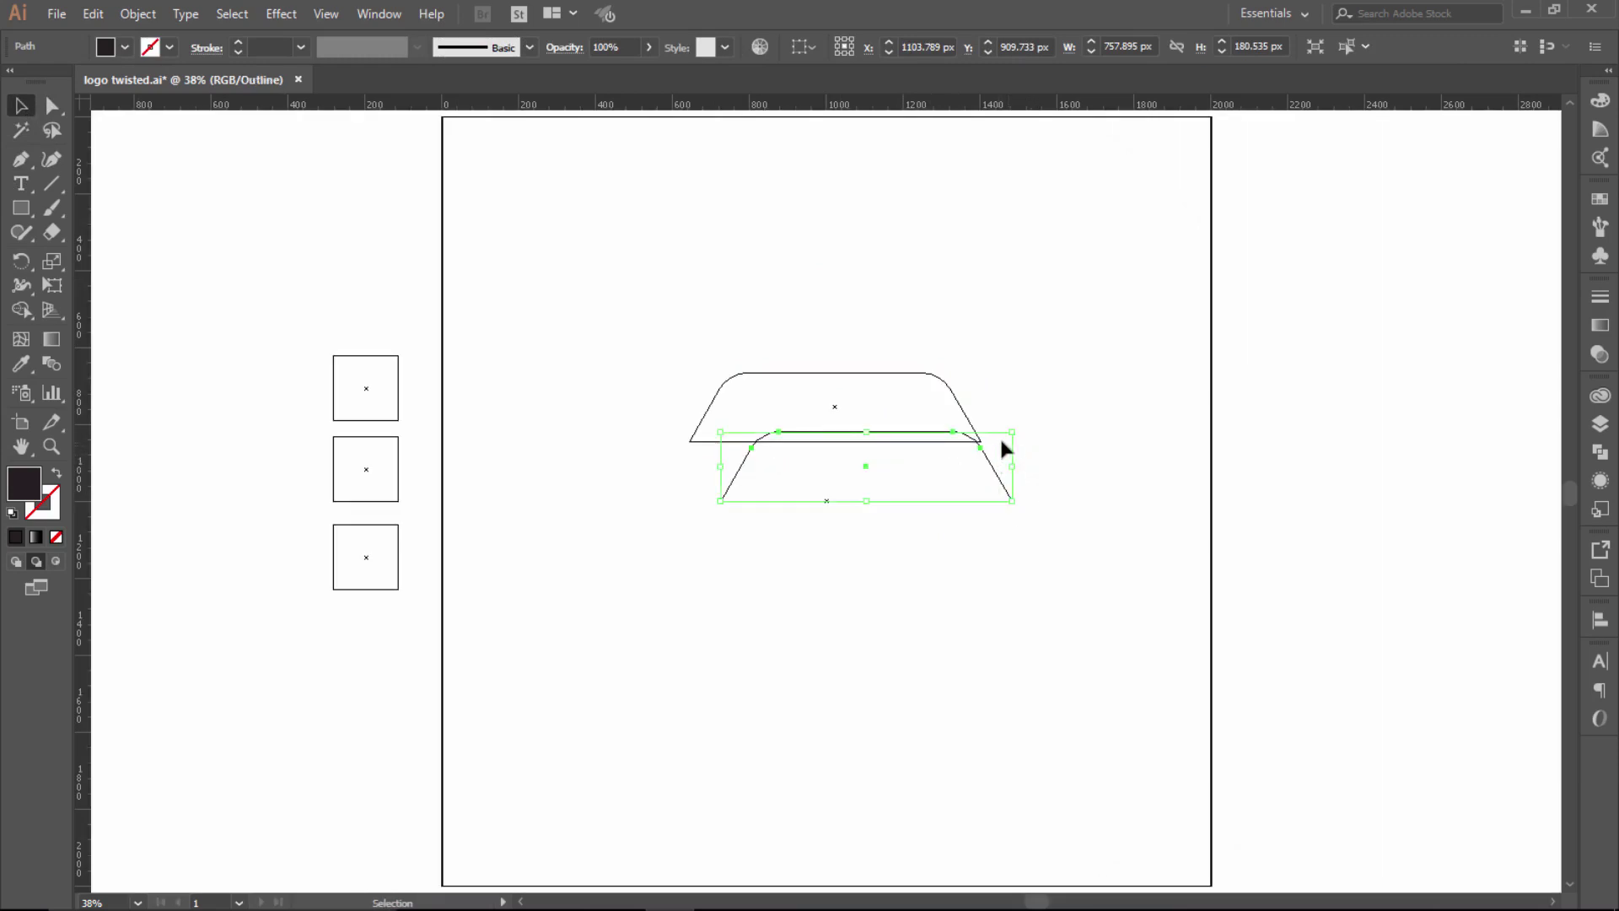
key(Right)
key(Right)
key(Right)
key(Right)
key(Right)
key(Right)
key(Right)
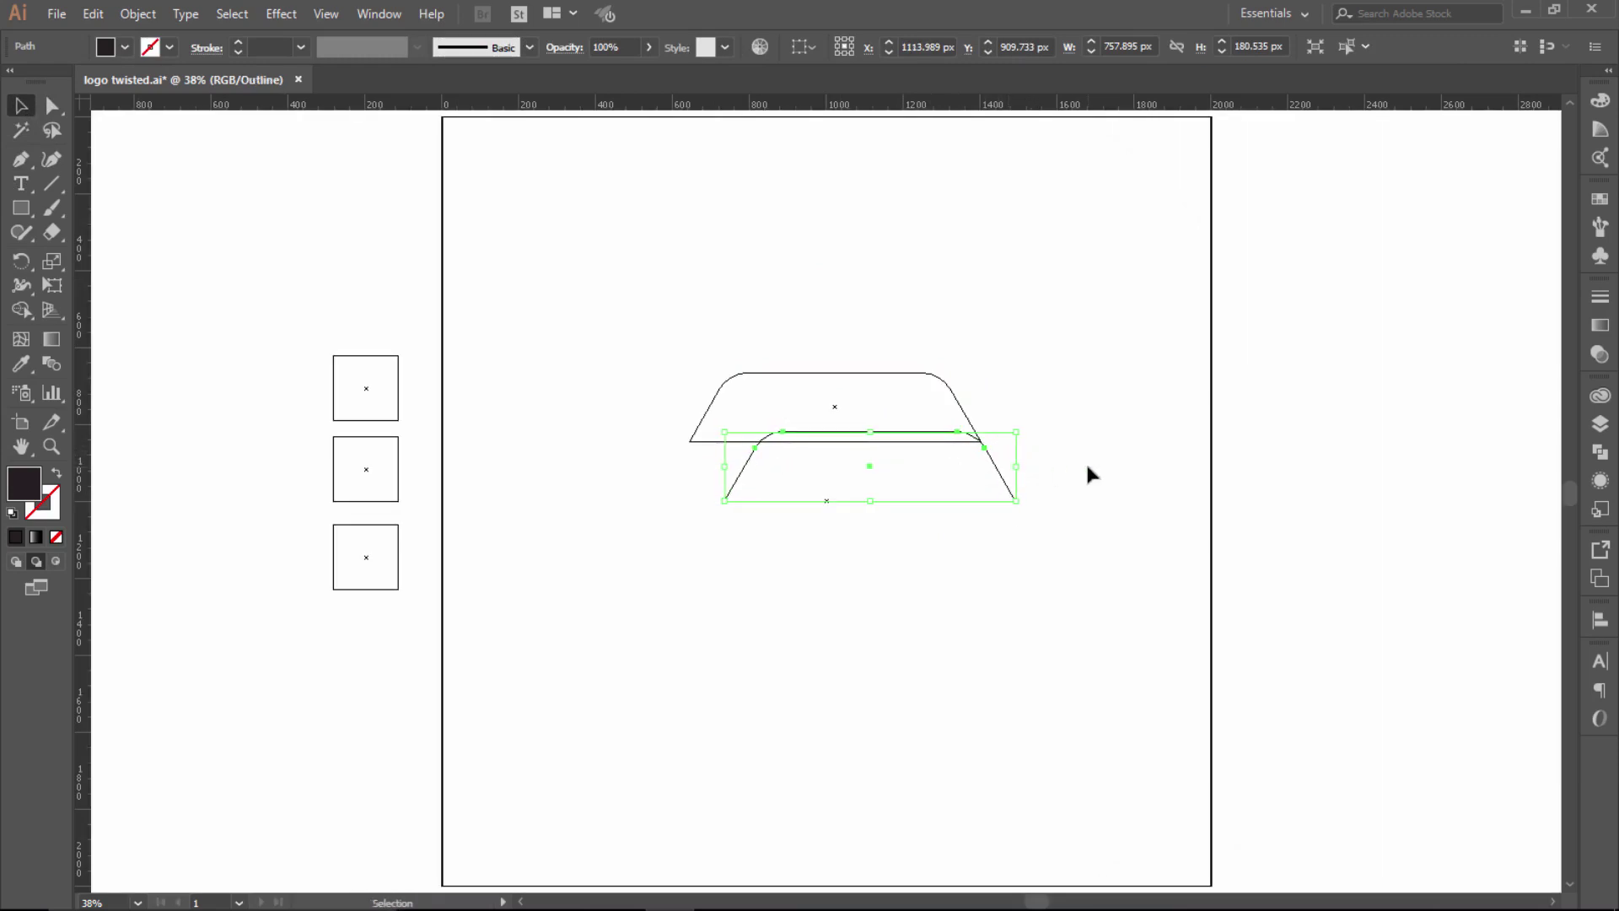
key(Left)
key(ctrl+space)
drag(1039, 411, 962, 463)
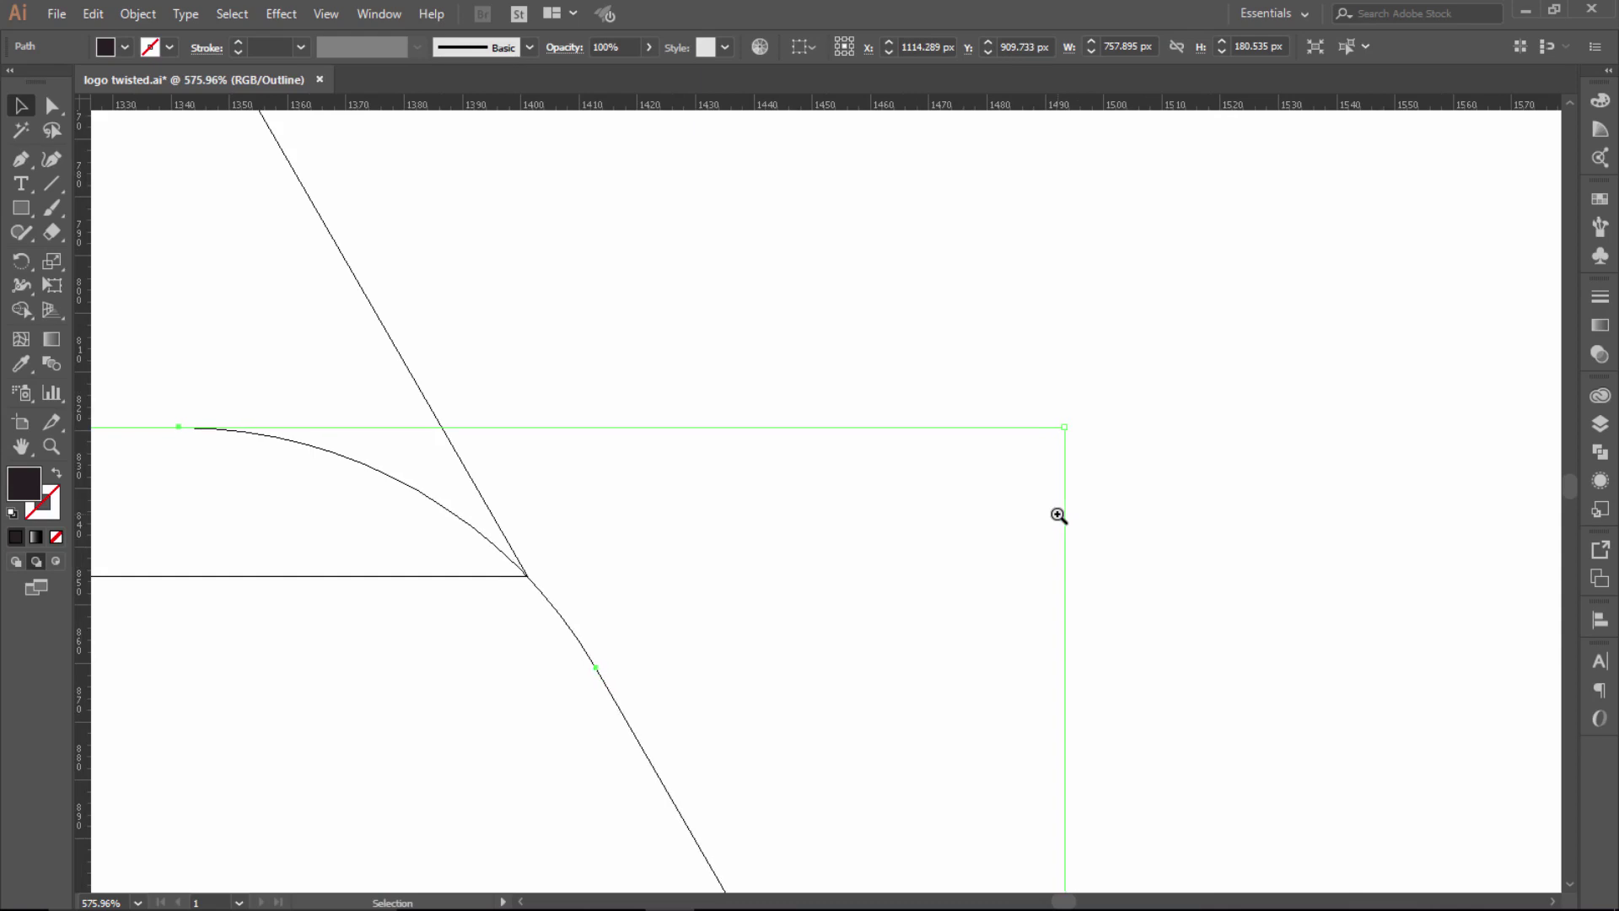
key(Left)
key(ctrl)
click(136, 903)
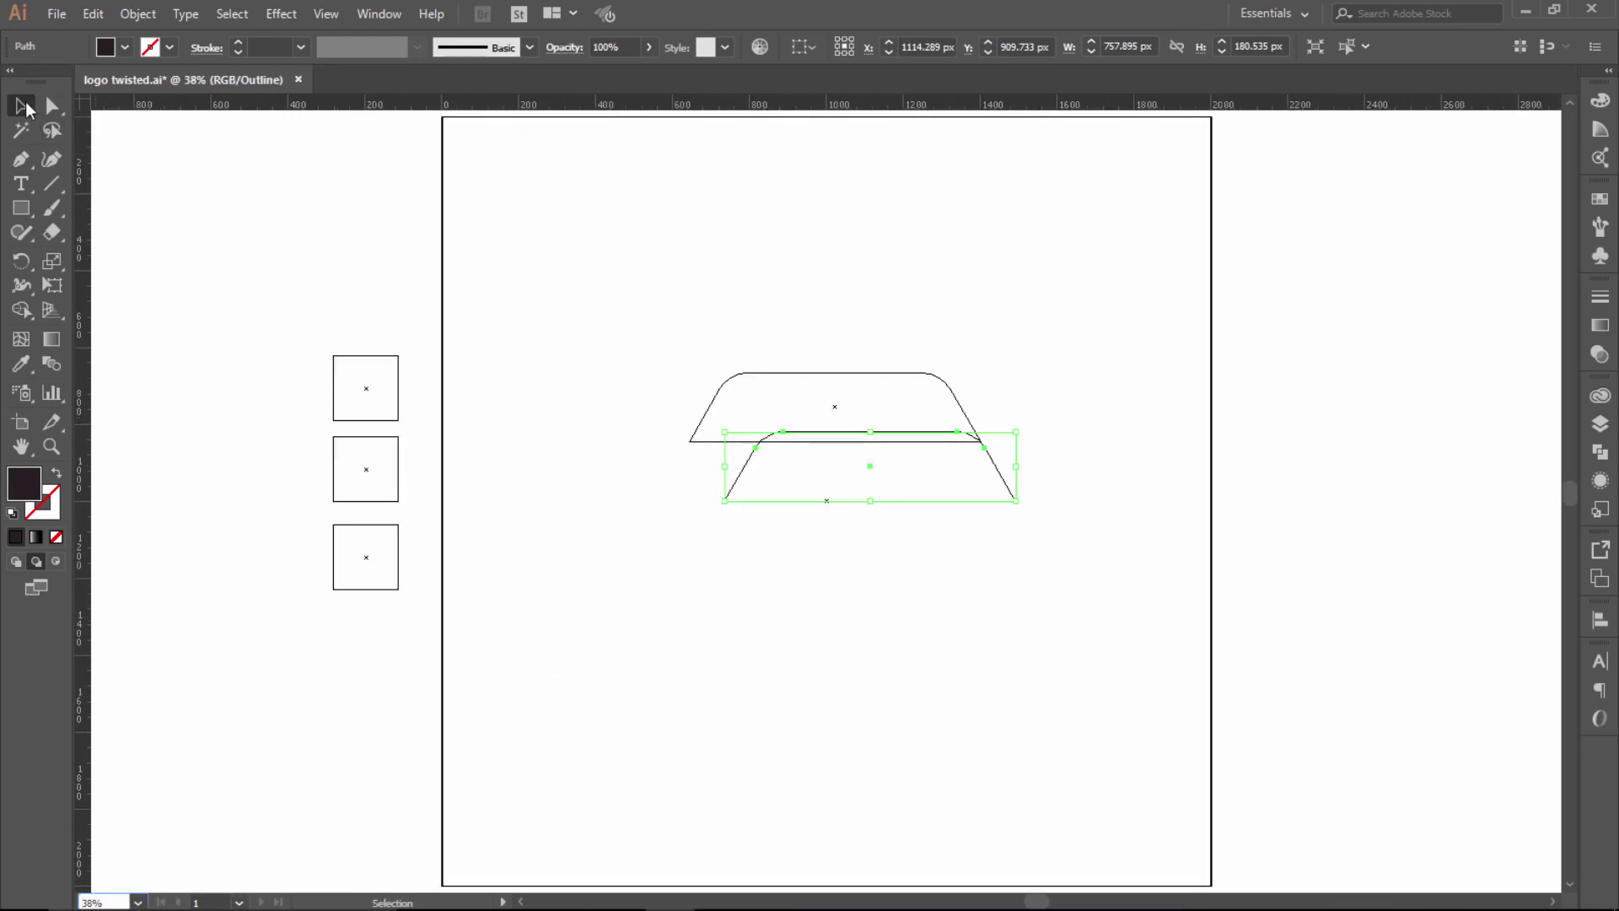
key(ctrl+y)
Step: Try Pathfinder Minus Front on both trapezoids, then undo the result
drag(645, 302, 1172, 590)
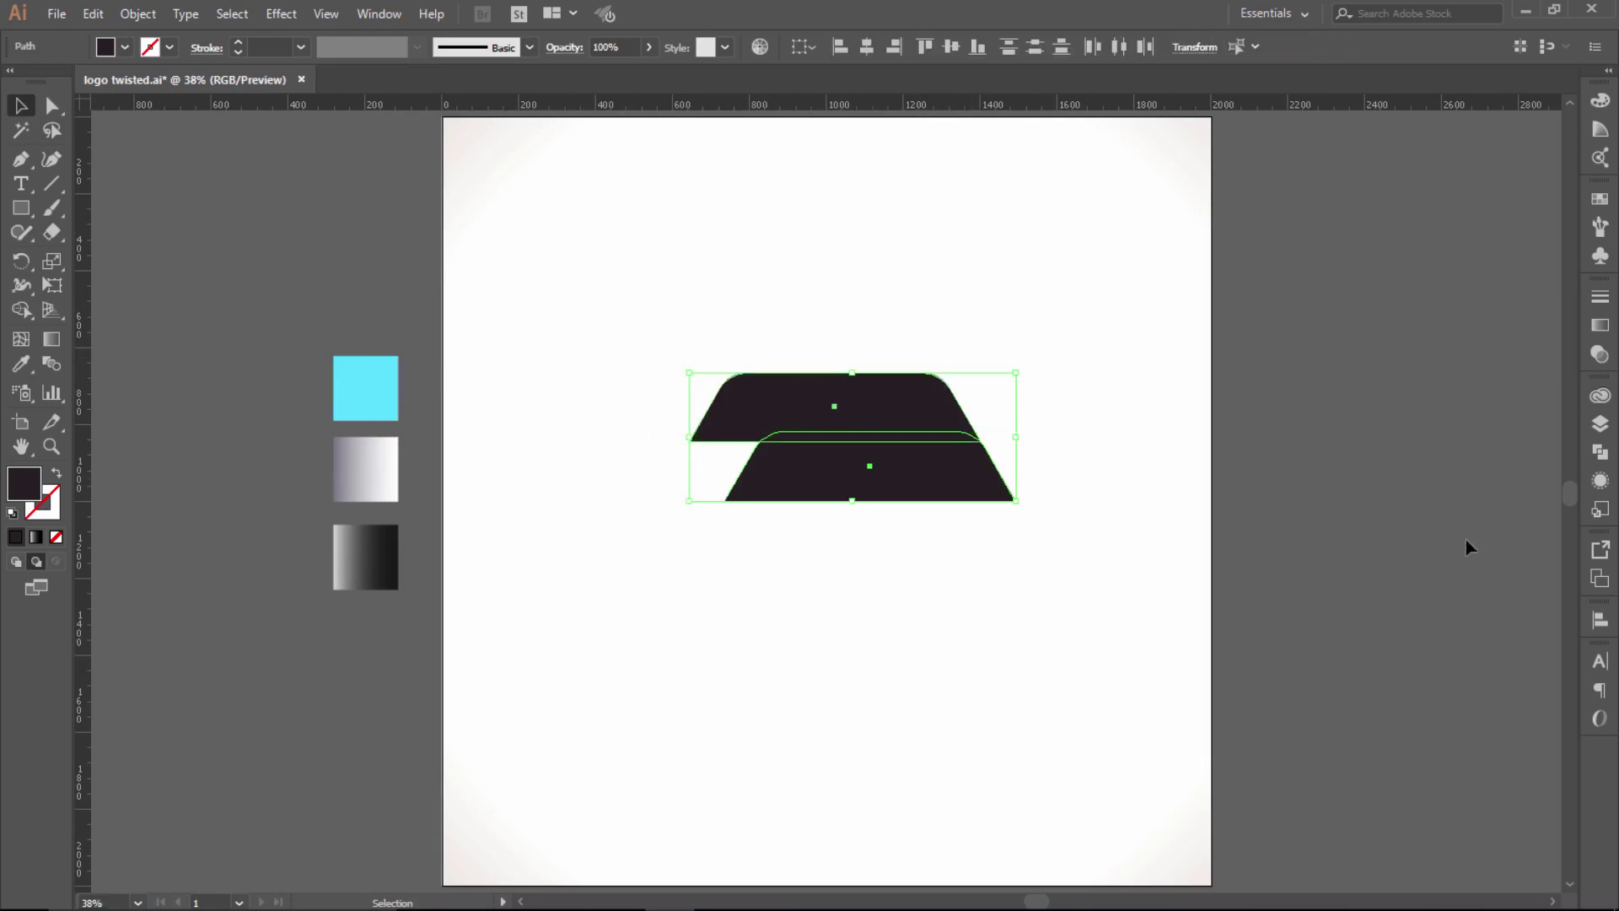
click(1599, 452)
click(1364, 438)
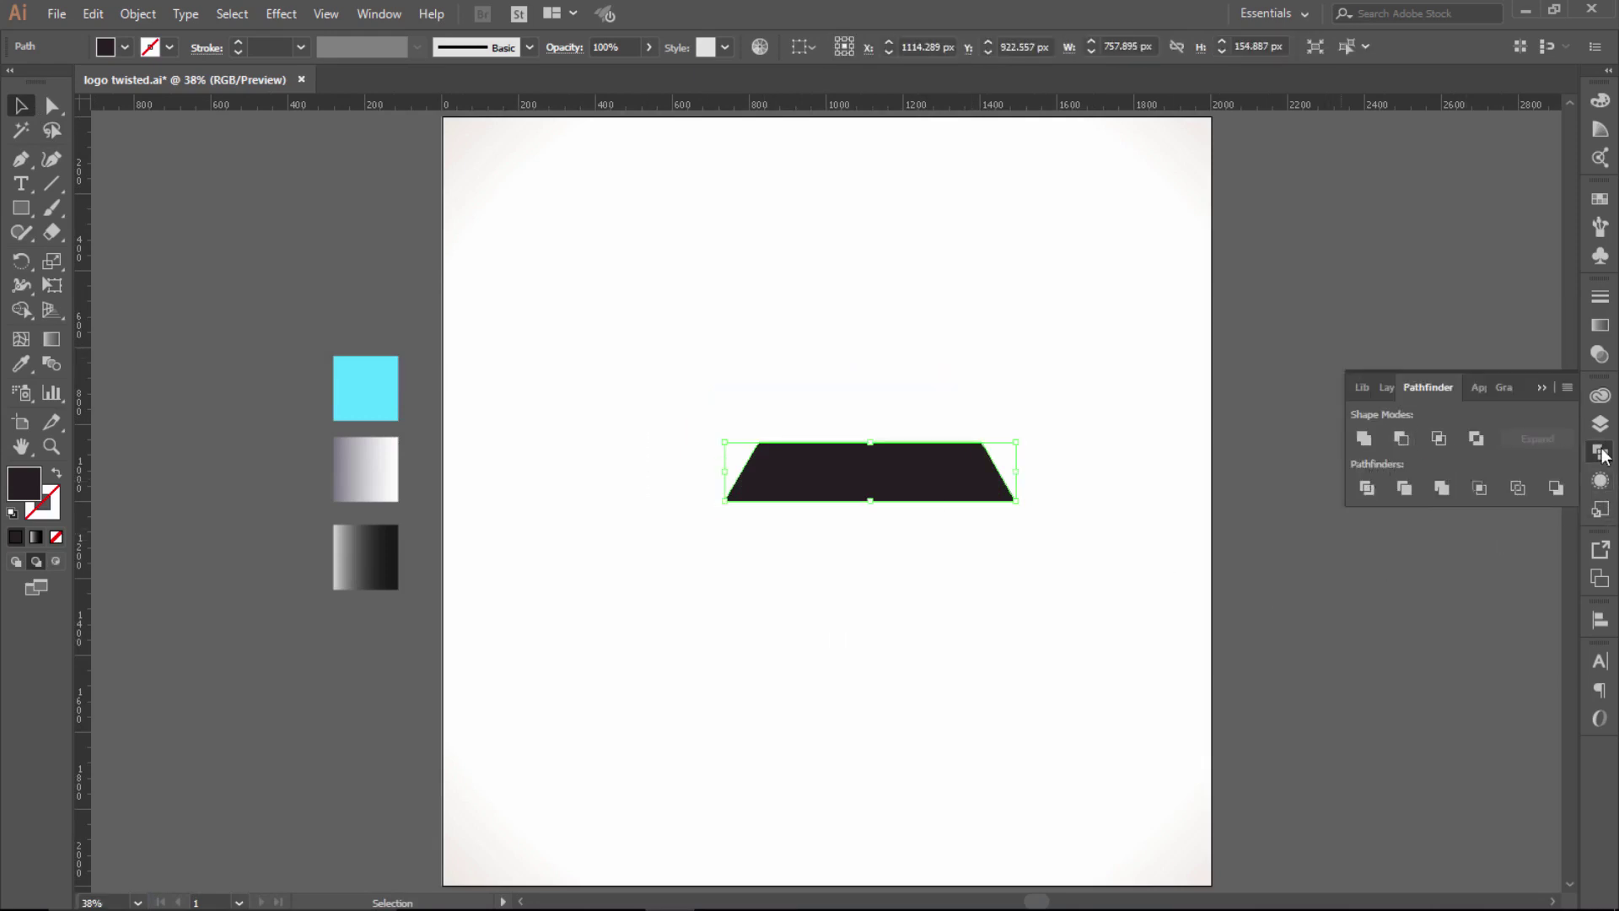
key(ctrl+z)
Step: Bring the lower copy to front and use Minus Front to notch the upper trapezoid
click(1049, 548)
click(880, 464)
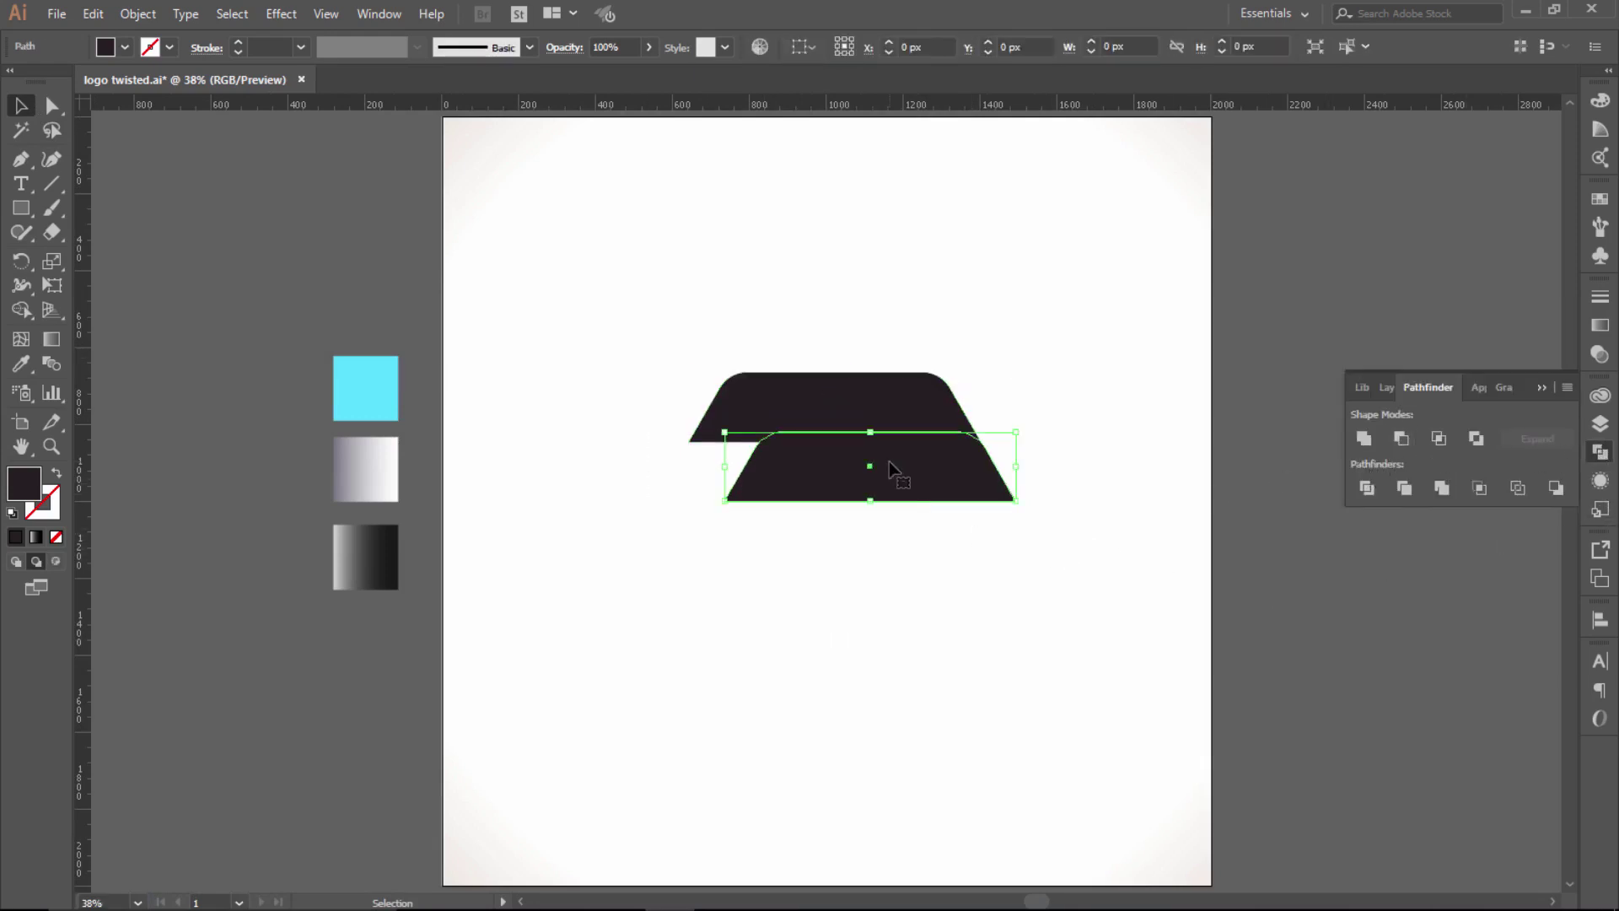
right_click(890, 462)
click(1155, 668)
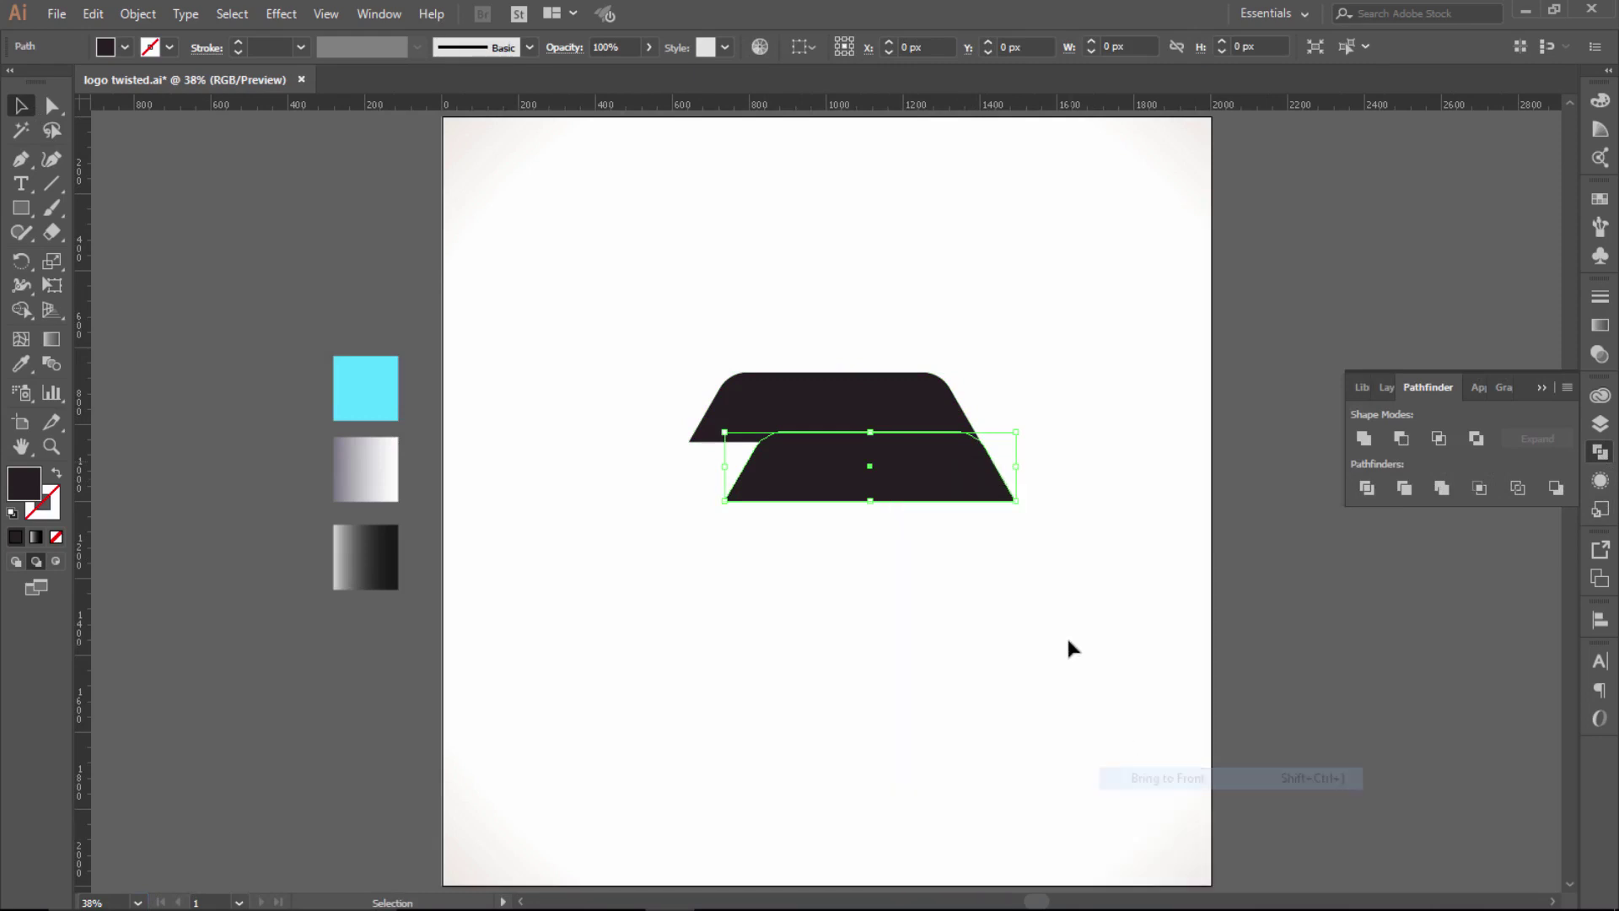
drag(671, 329, 1022, 534)
click(1402, 437)
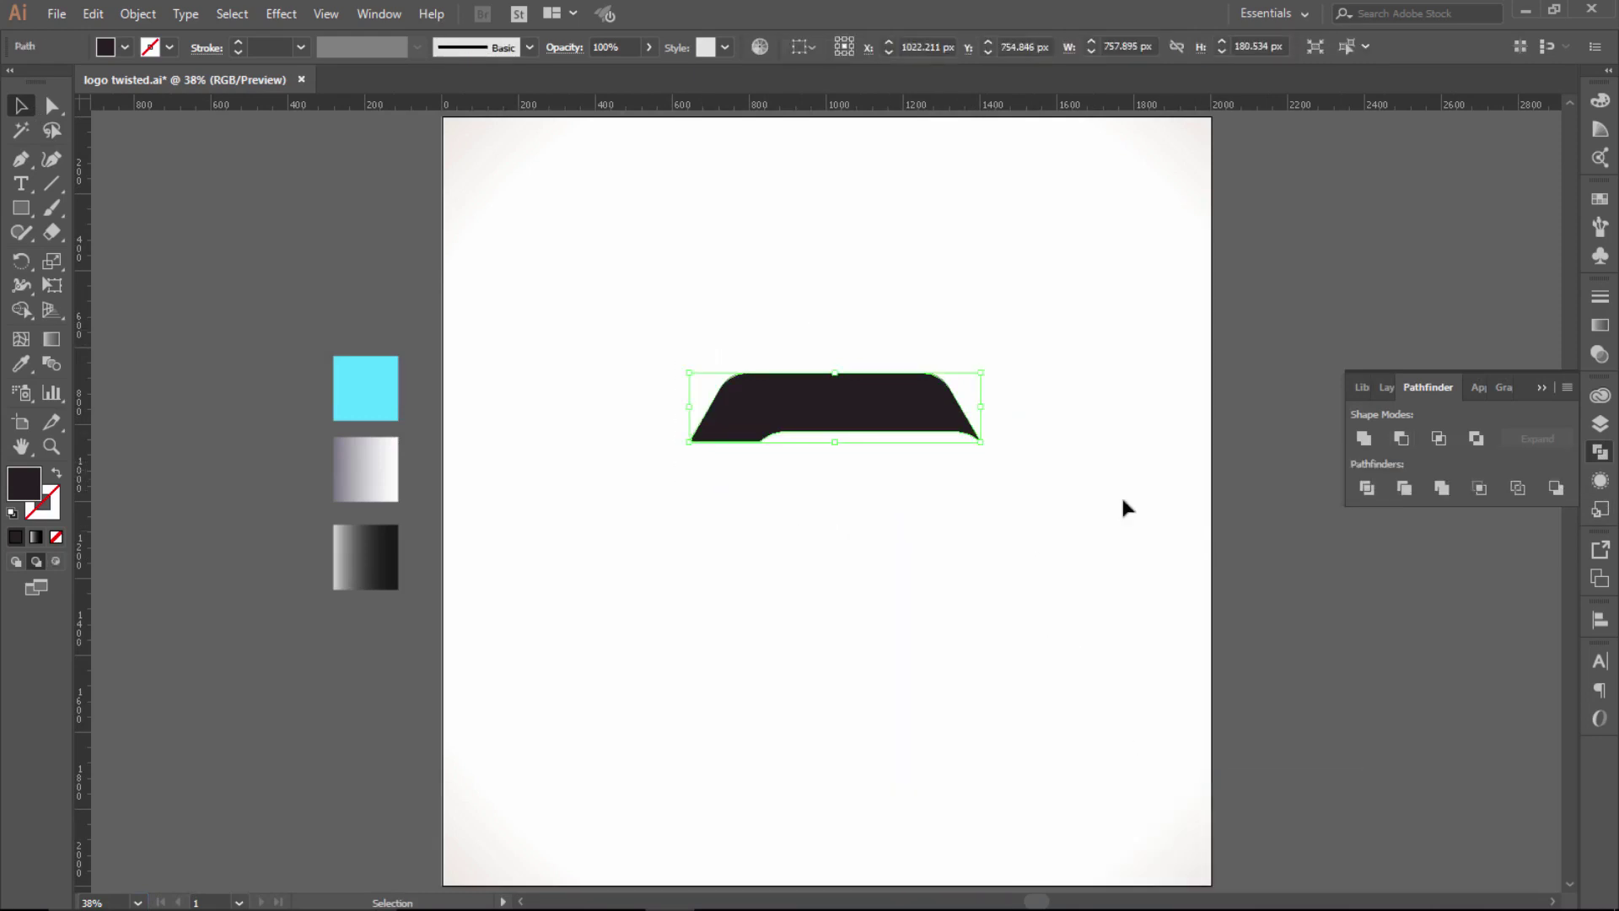
click(1120, 495)
click(1600, 451)
click(846, 415)
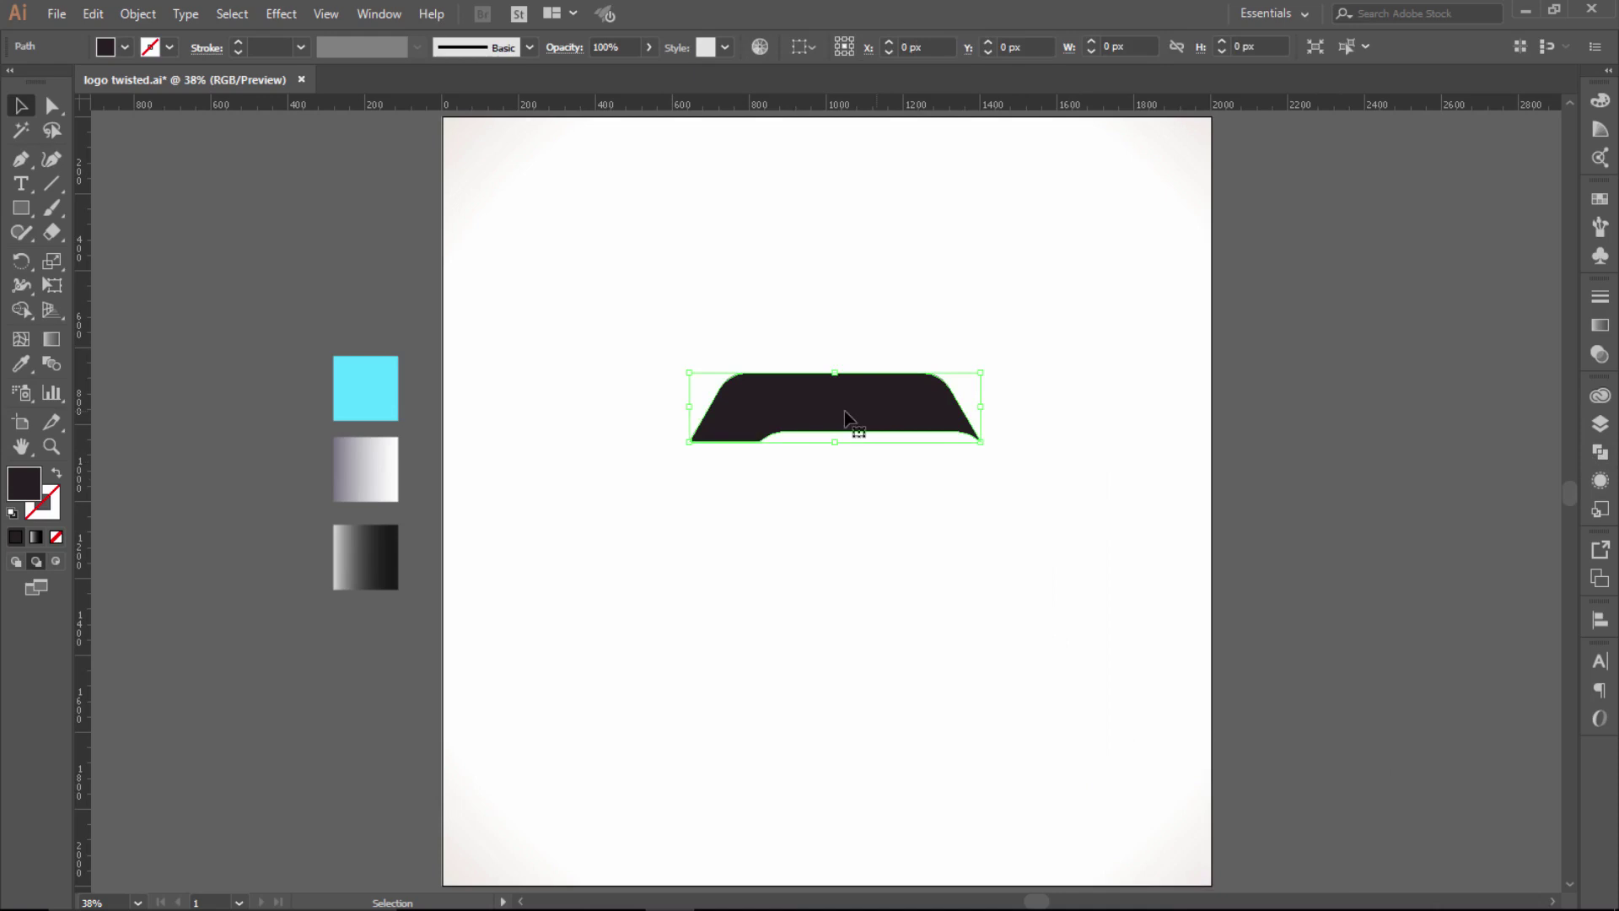
Step: Draw a vertical line through the shape's centre and divide the shape along it
click(51, 184)
drag(835, 367, 836, 477)
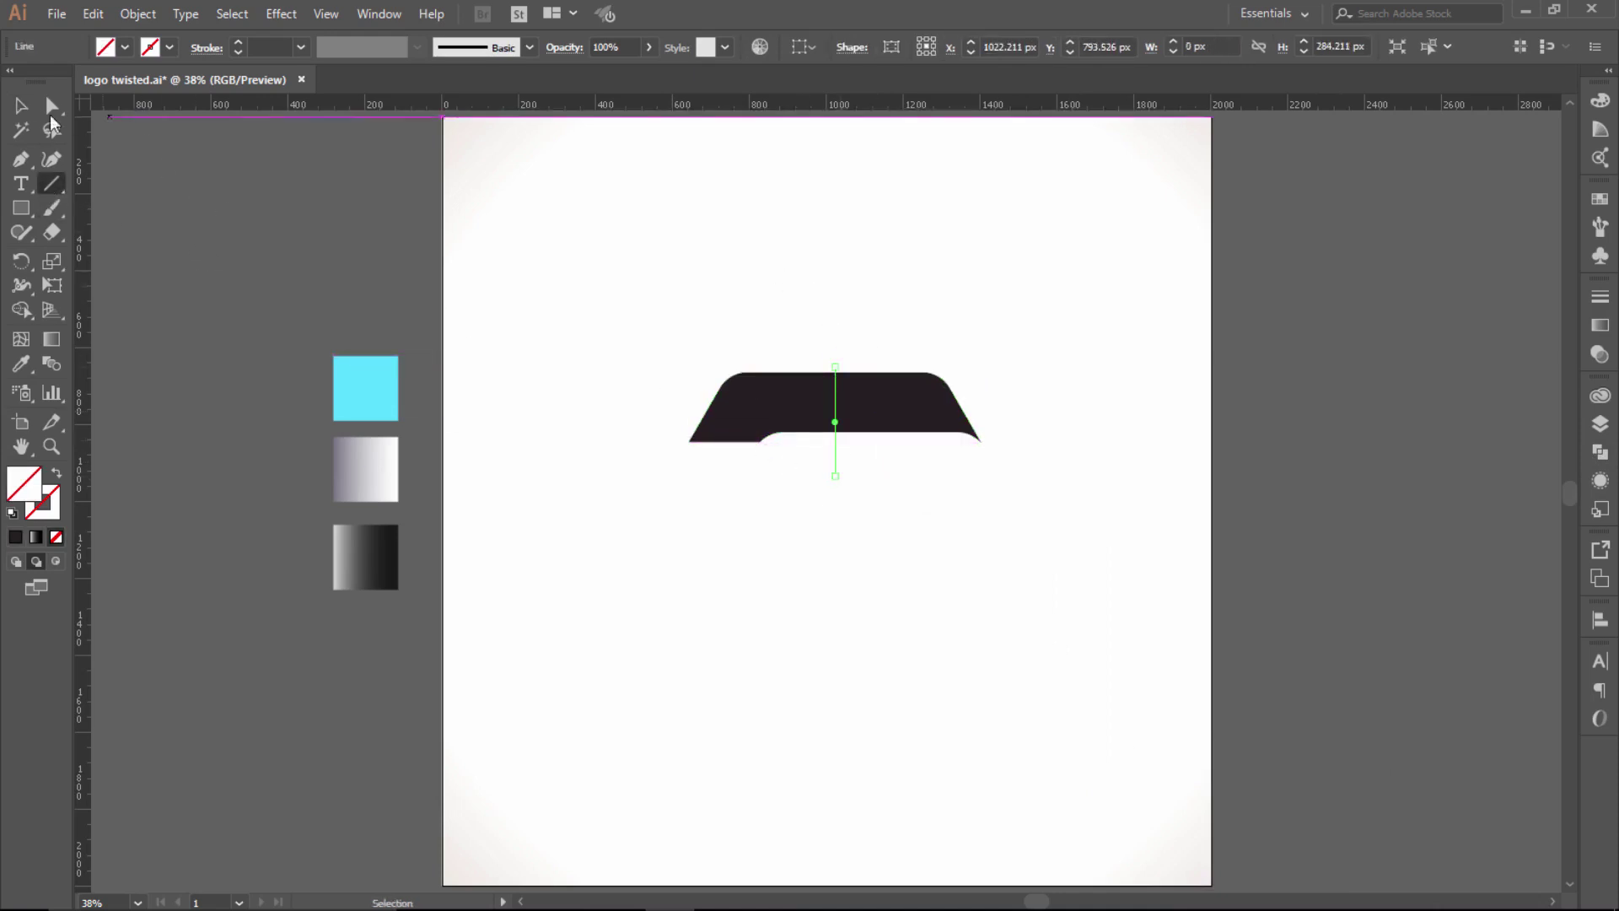
key(v)
drag(568, 304, 1109, 513)
click(1599, 452)
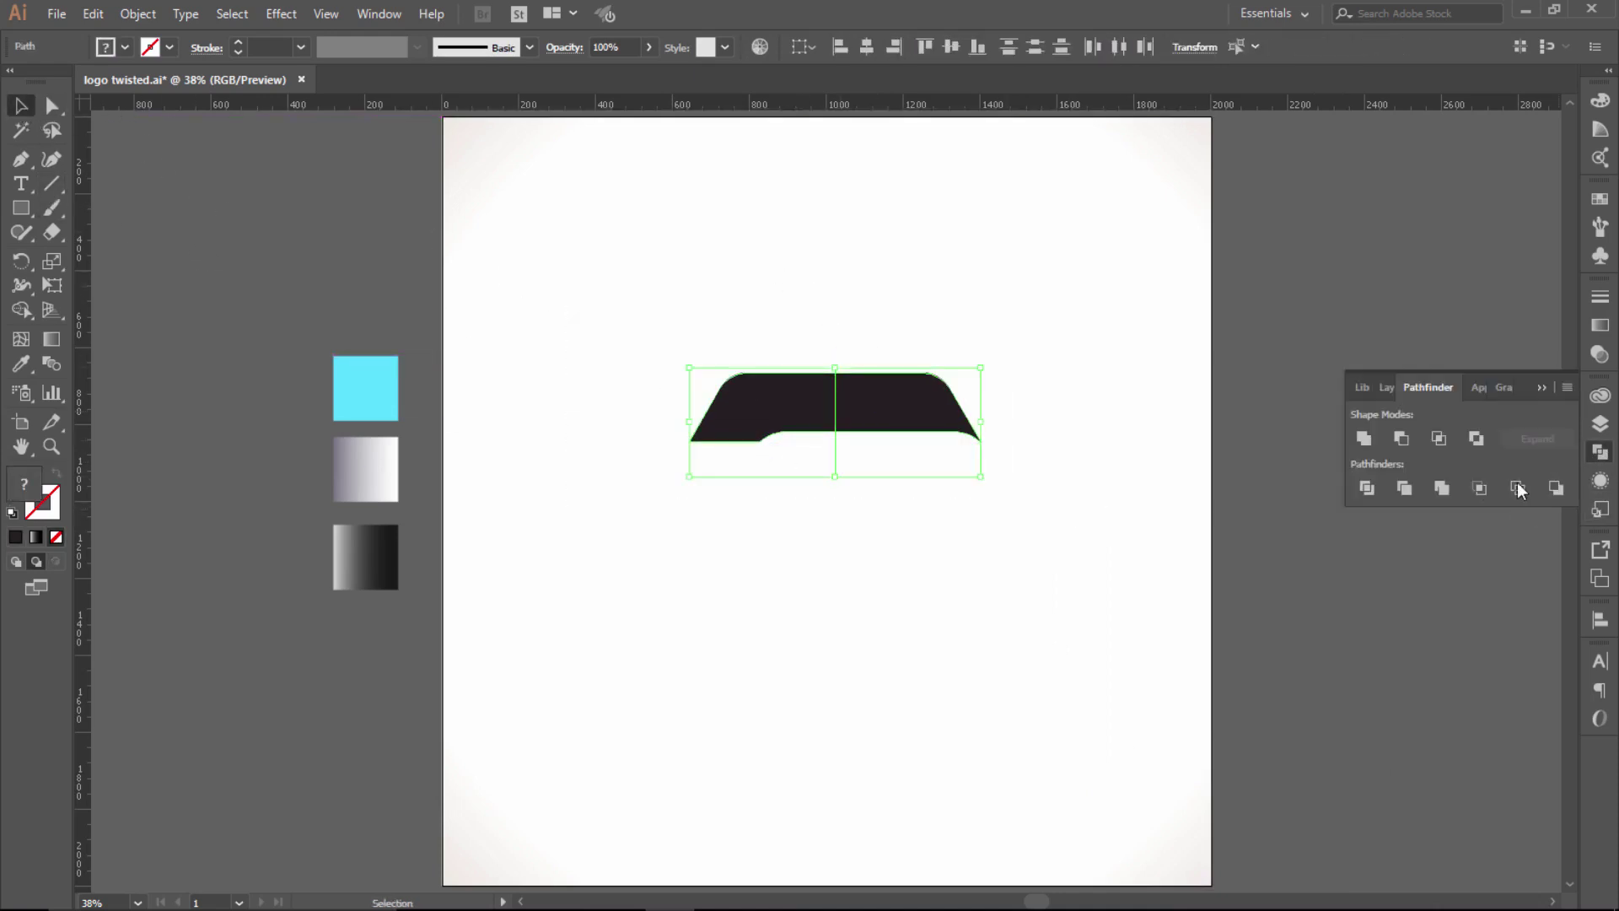
click(1367, 488)
Step: Ungroup the split pieces and delete the notched left half
right_click(919, 407)
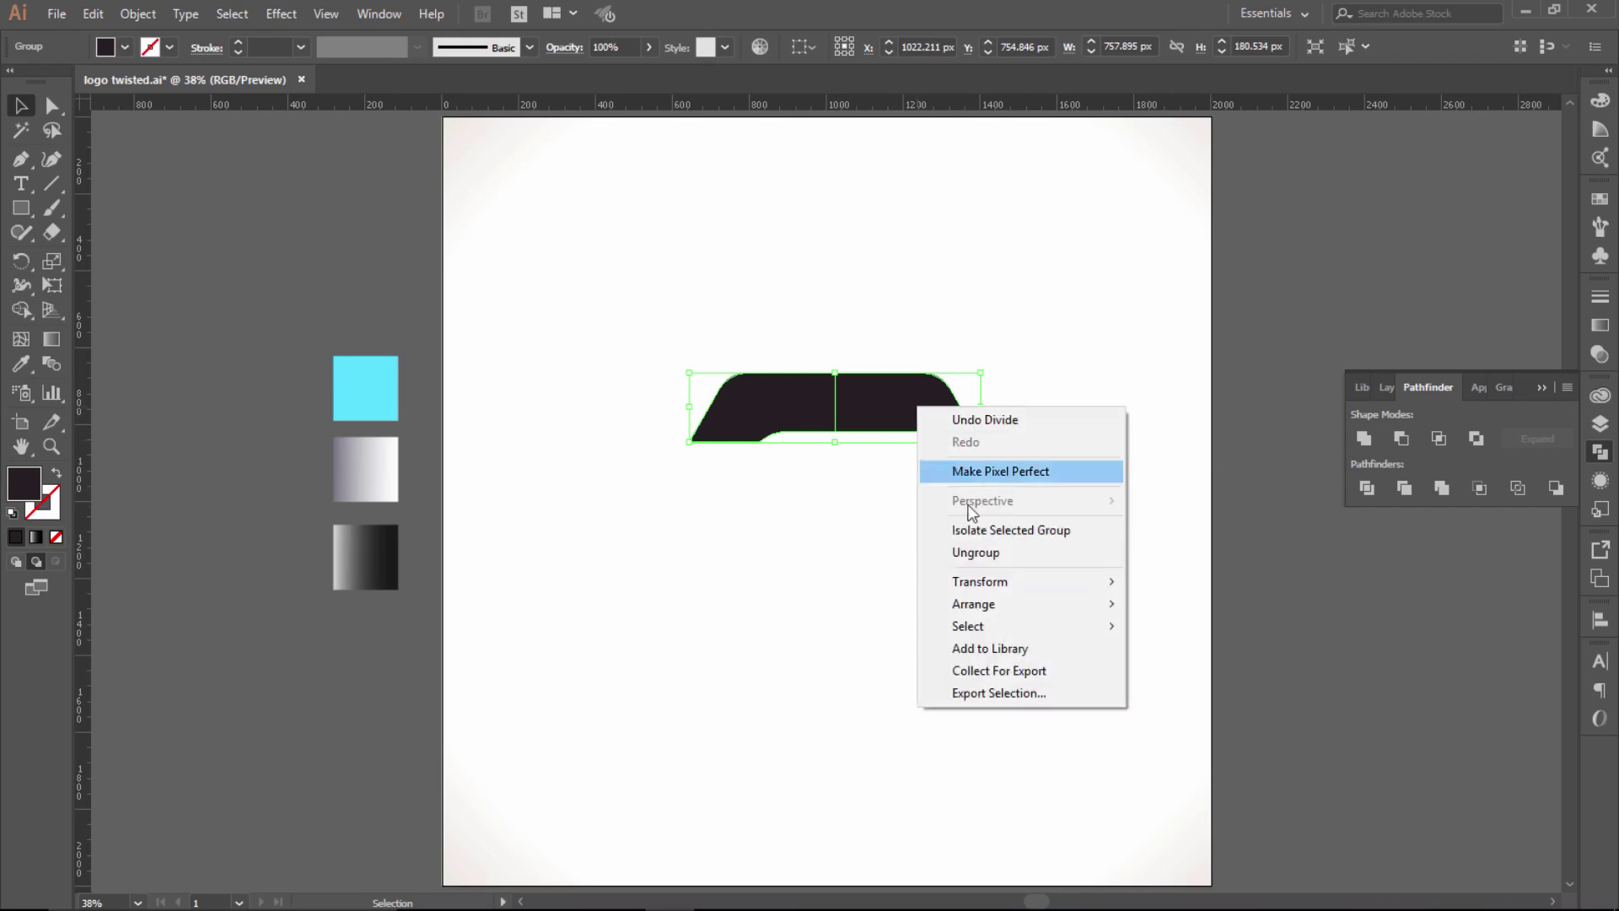
click(1038, 553)
click(793, 417)
key(Delete)
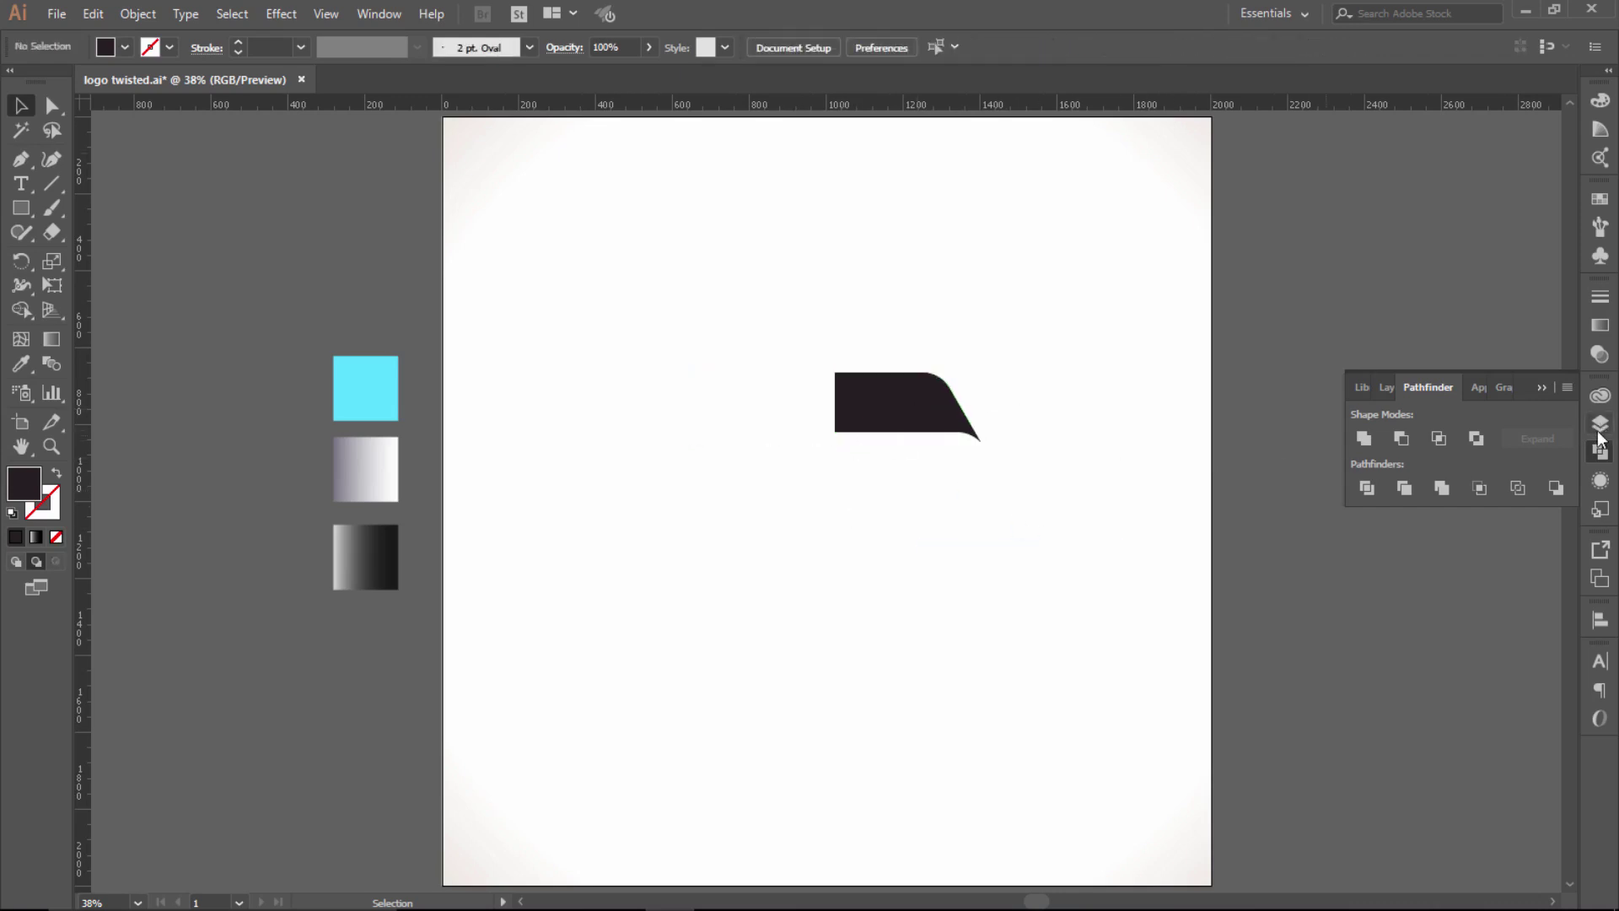
click(1599, 447)
Step: Reflect a vertical copy of the right half about its lower-left corner and select both halves
click(885, 403)
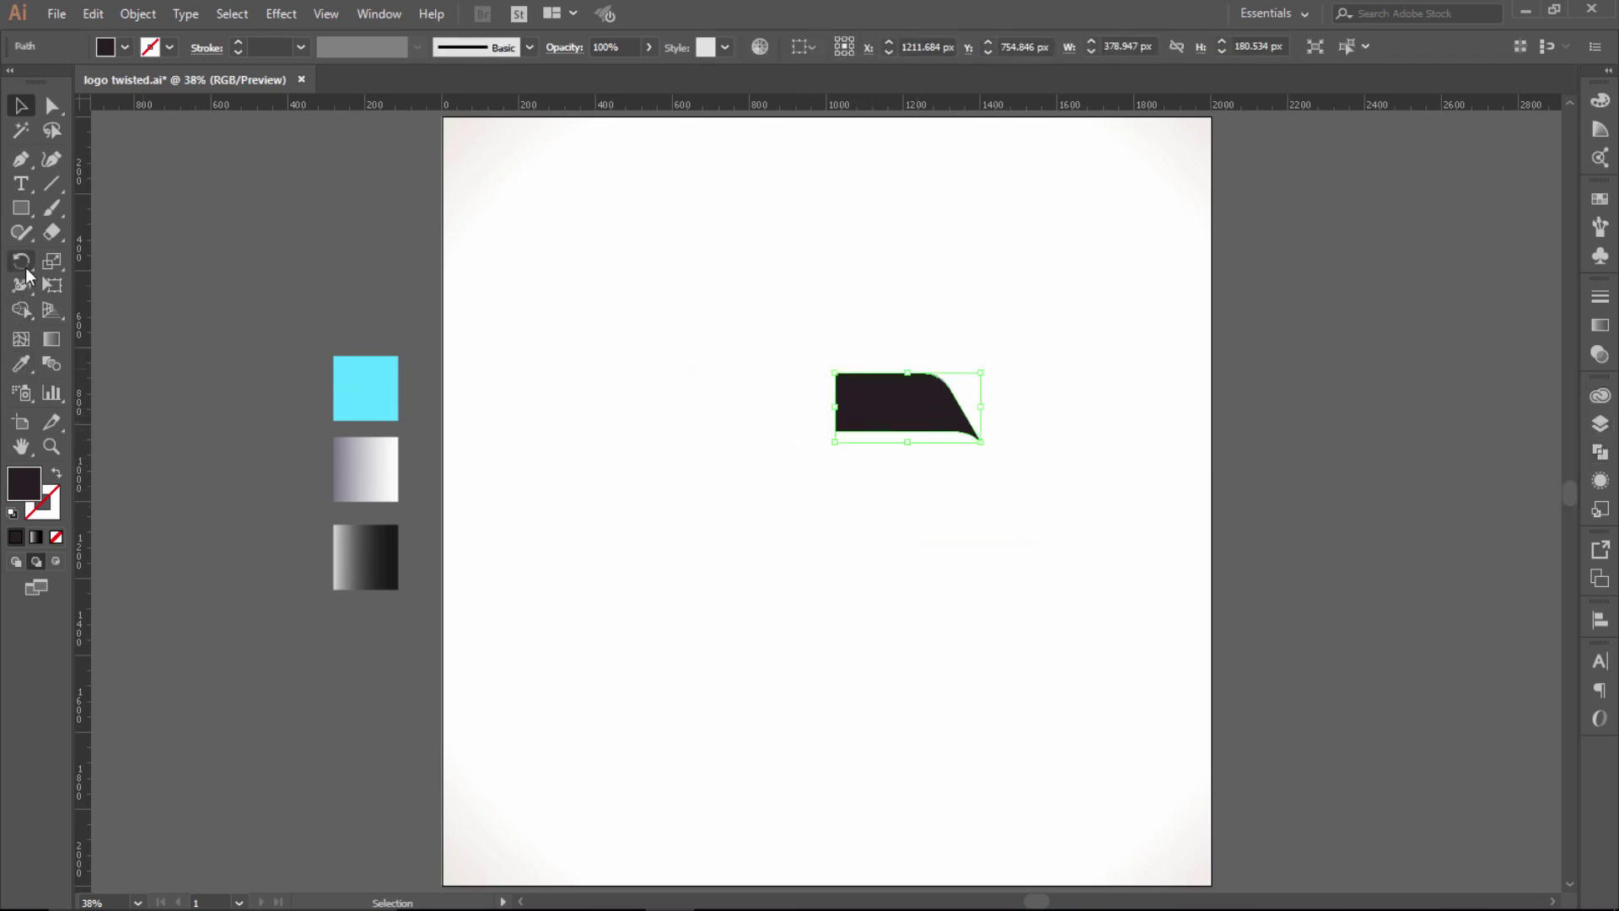
drag(25, 267, 81, 280)
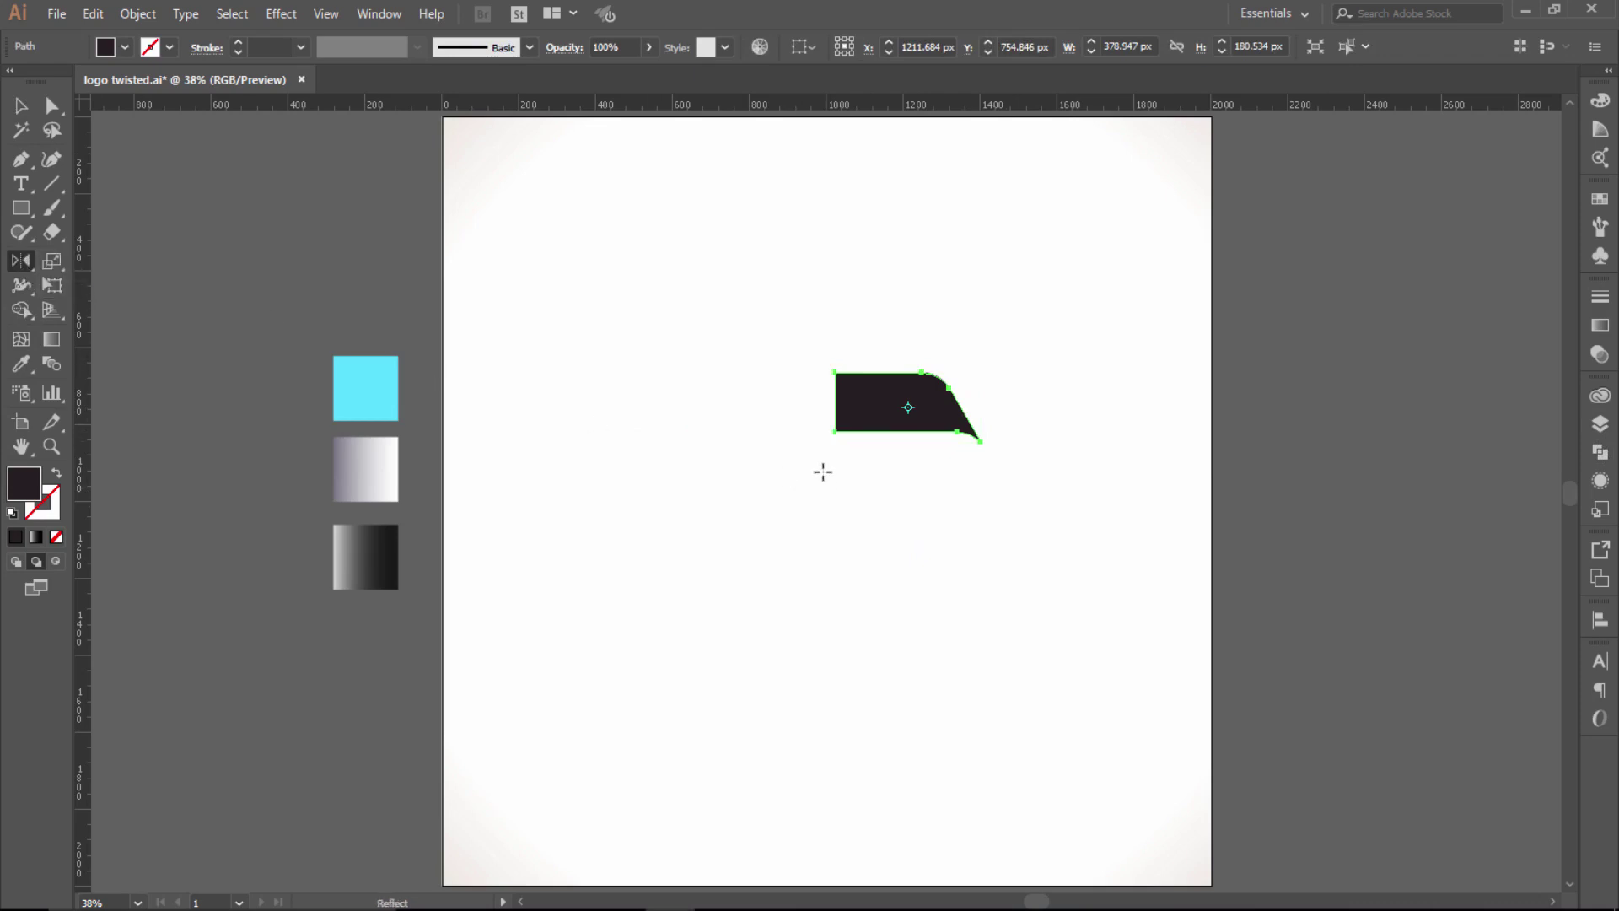
alt+click(834, 432)
click(1123, 743)
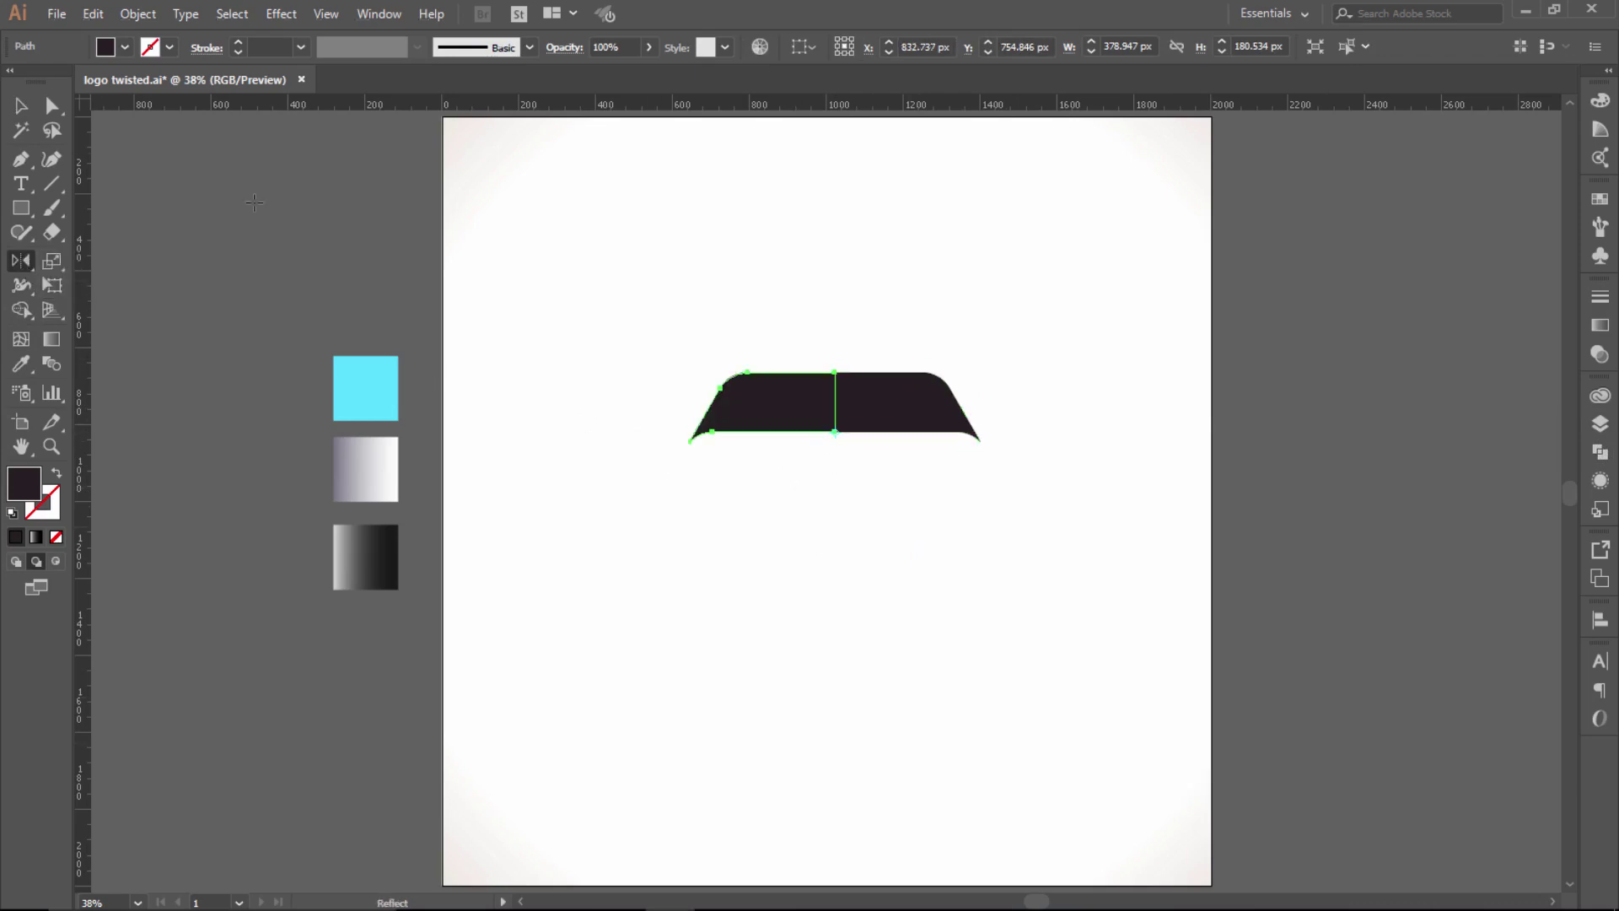
key(v)
click(730, 402)
drag(930, 457, 932, 459)
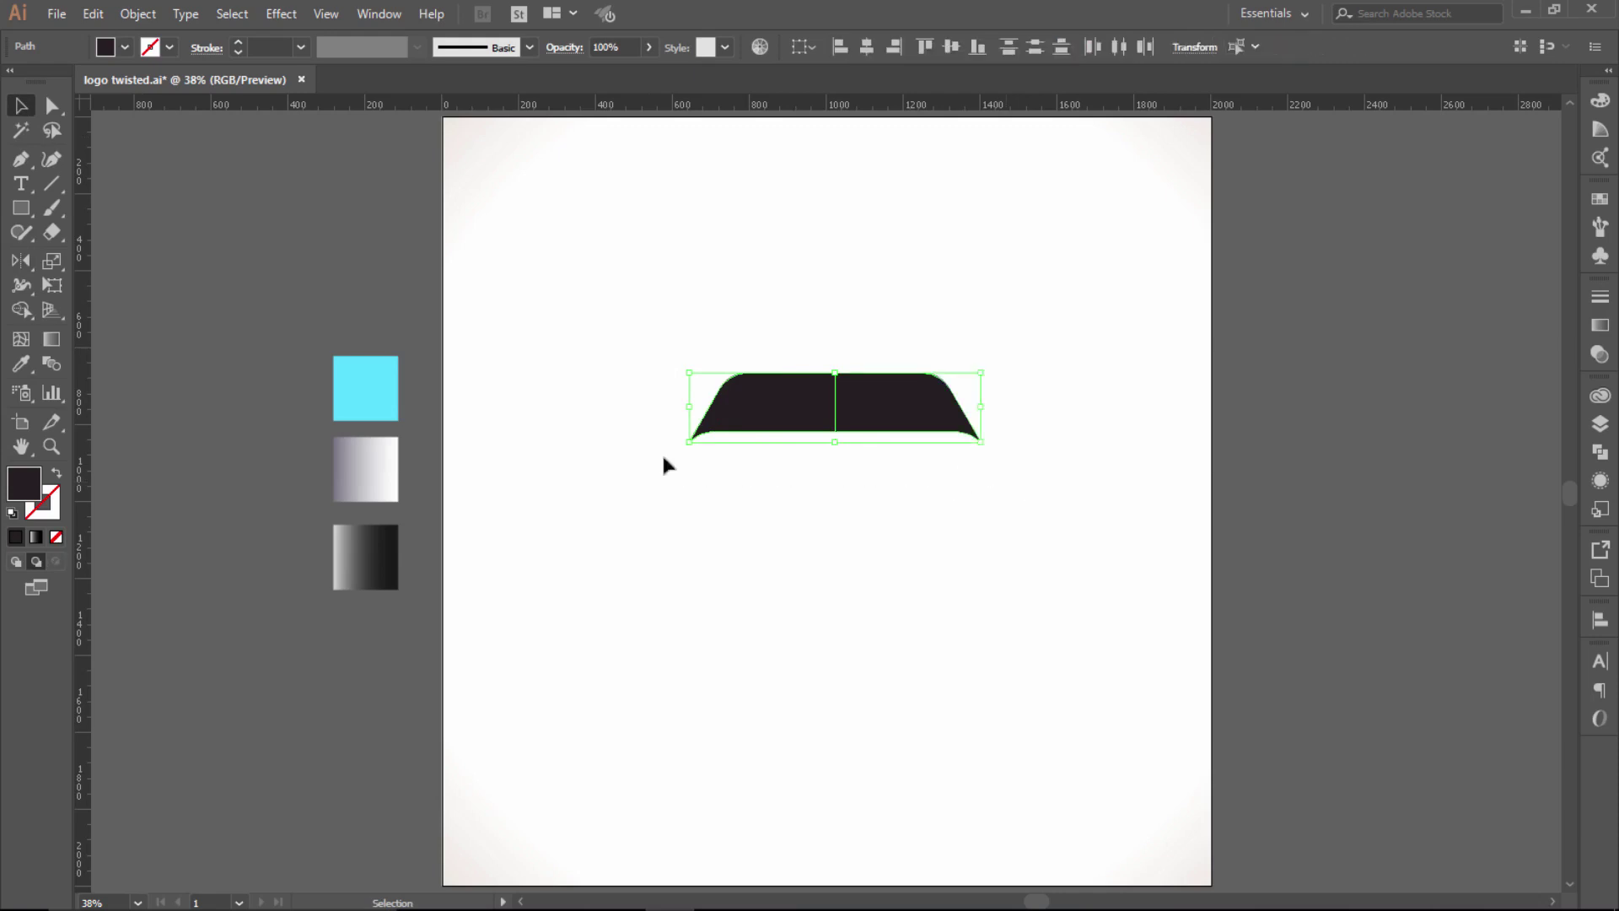
Step: Fill the ribbon with the cyan swatch colour
click(23, 360)
click(376, 385)
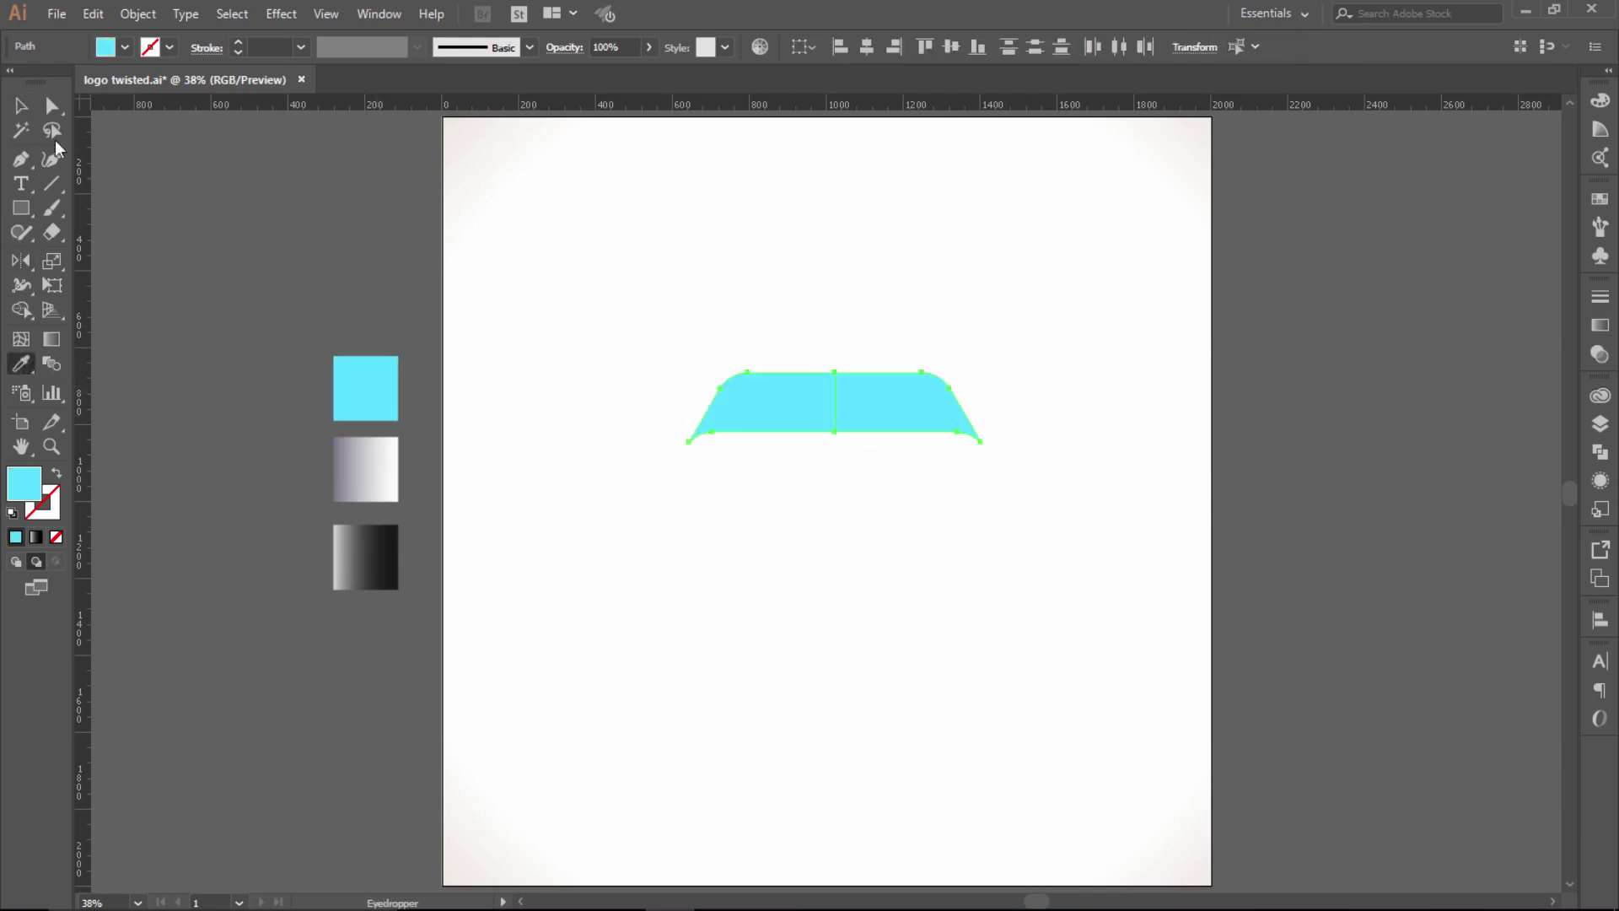
click(51, 338)
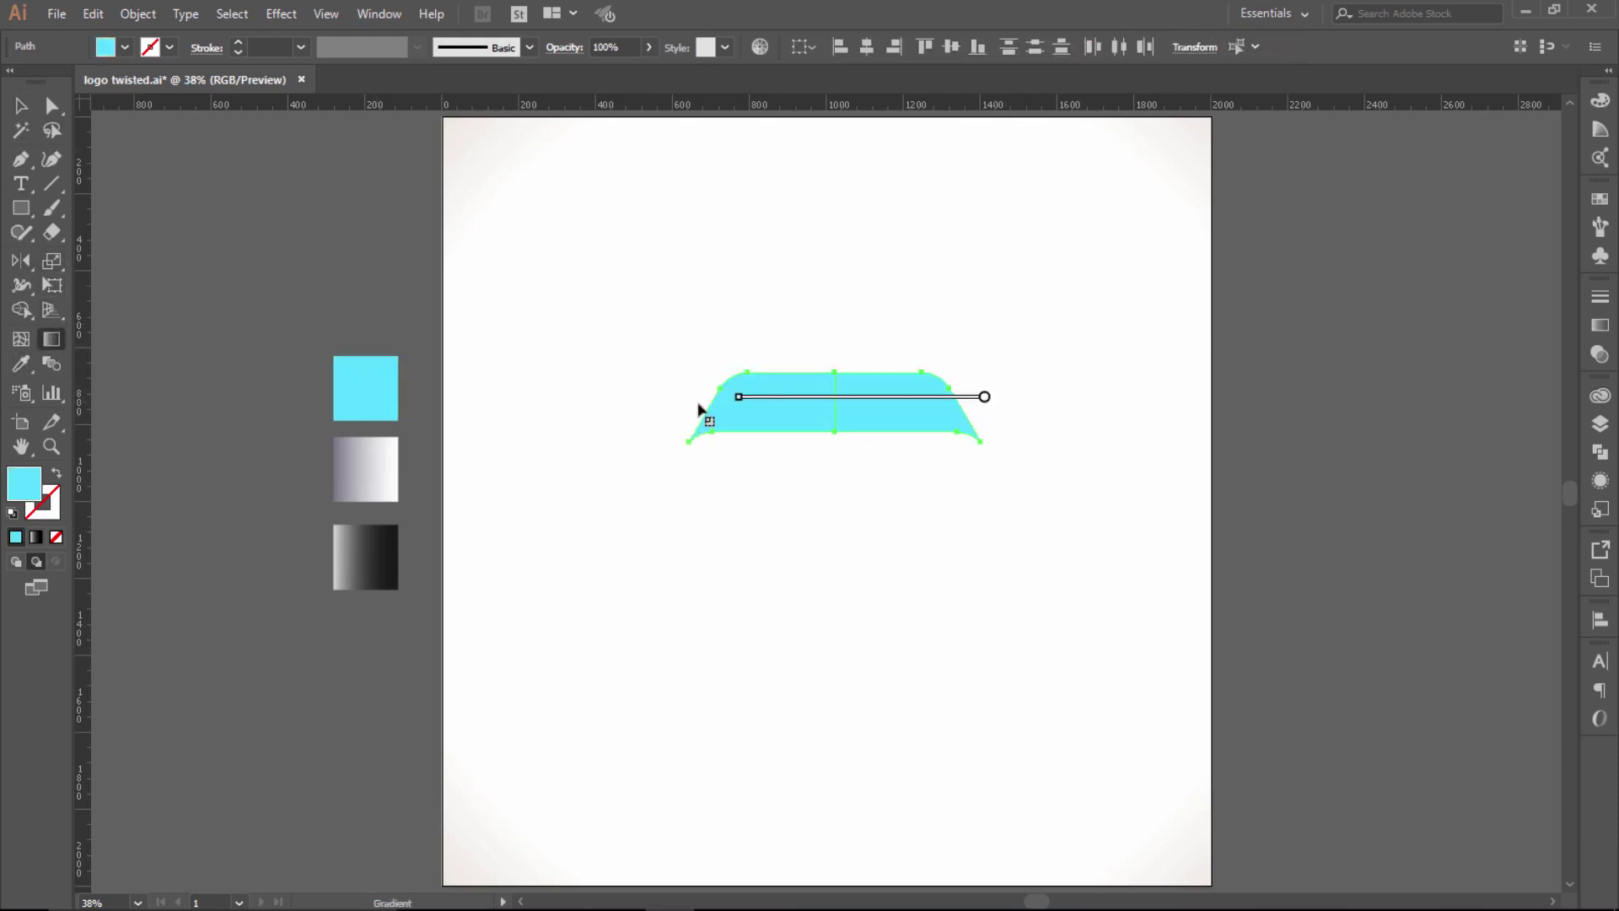
key(v)
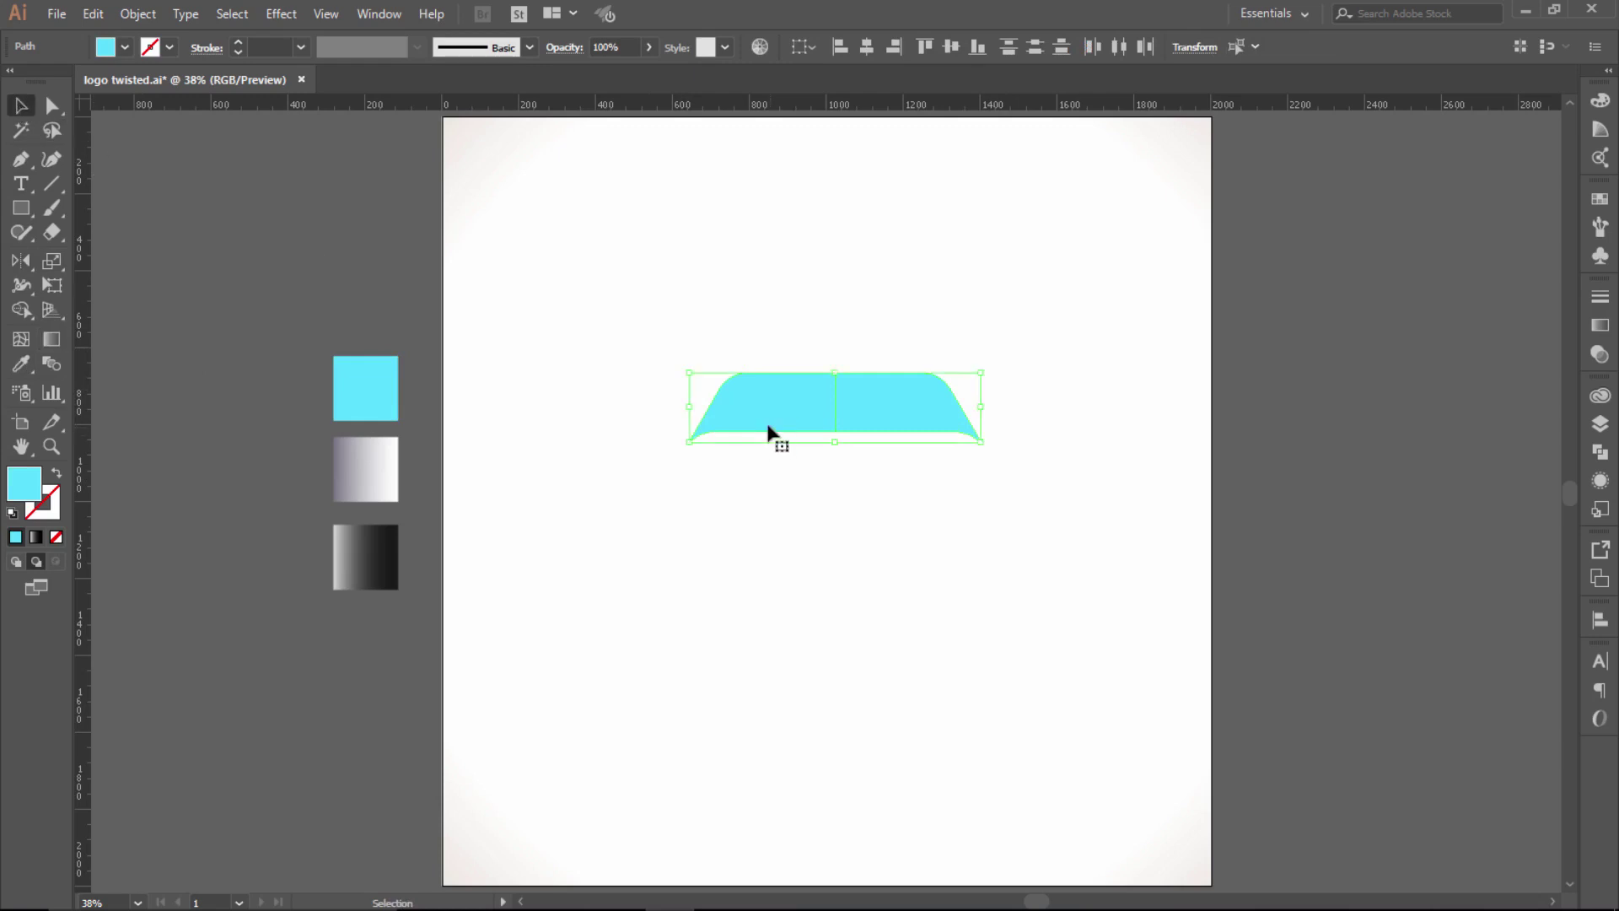
Step: Copy the ribbon and Paste in Front
click(93, 14)
click(127, 111)
click(93, 14)
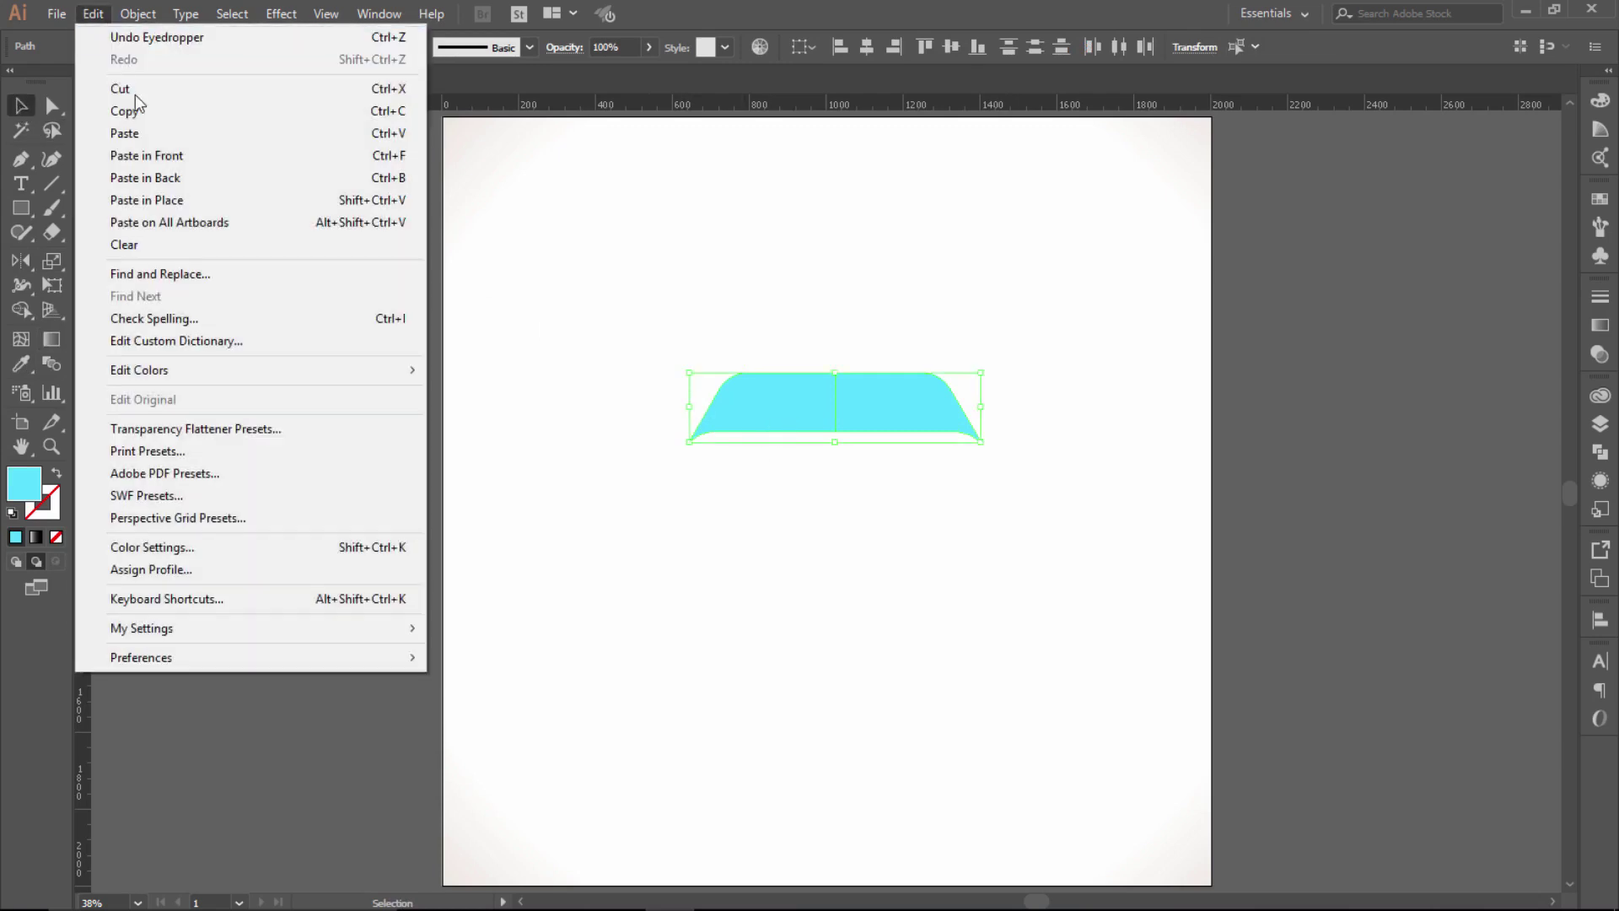
click(178, 160)
Step: Apply the white-to-grey gradient to the left half and reverse its direction
click(21, 363)
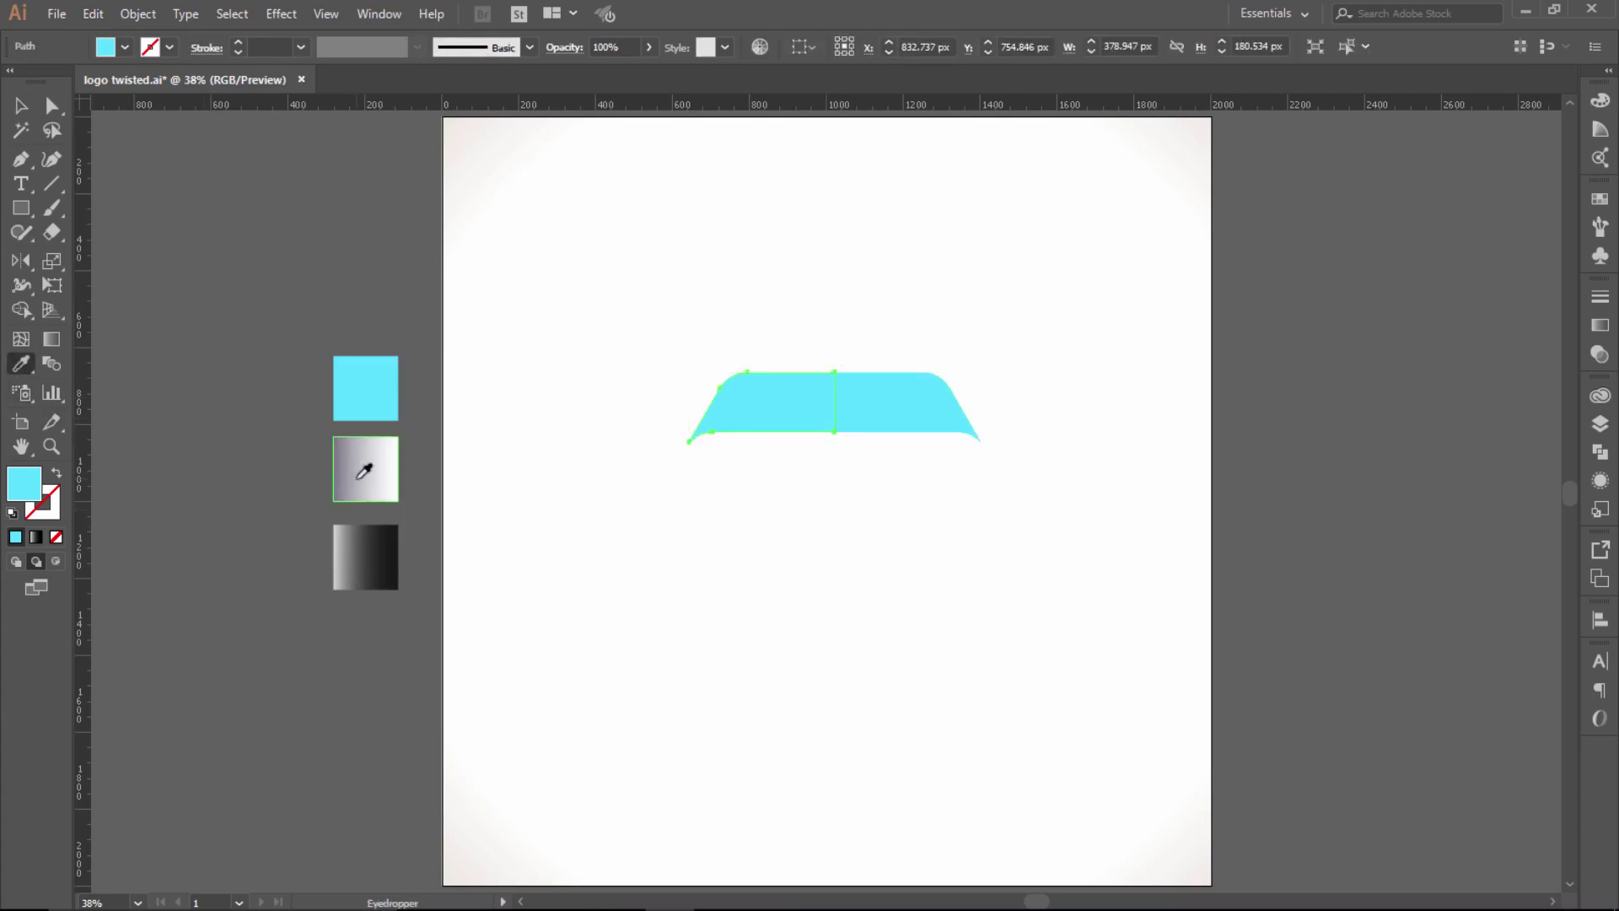
click(363, 543)
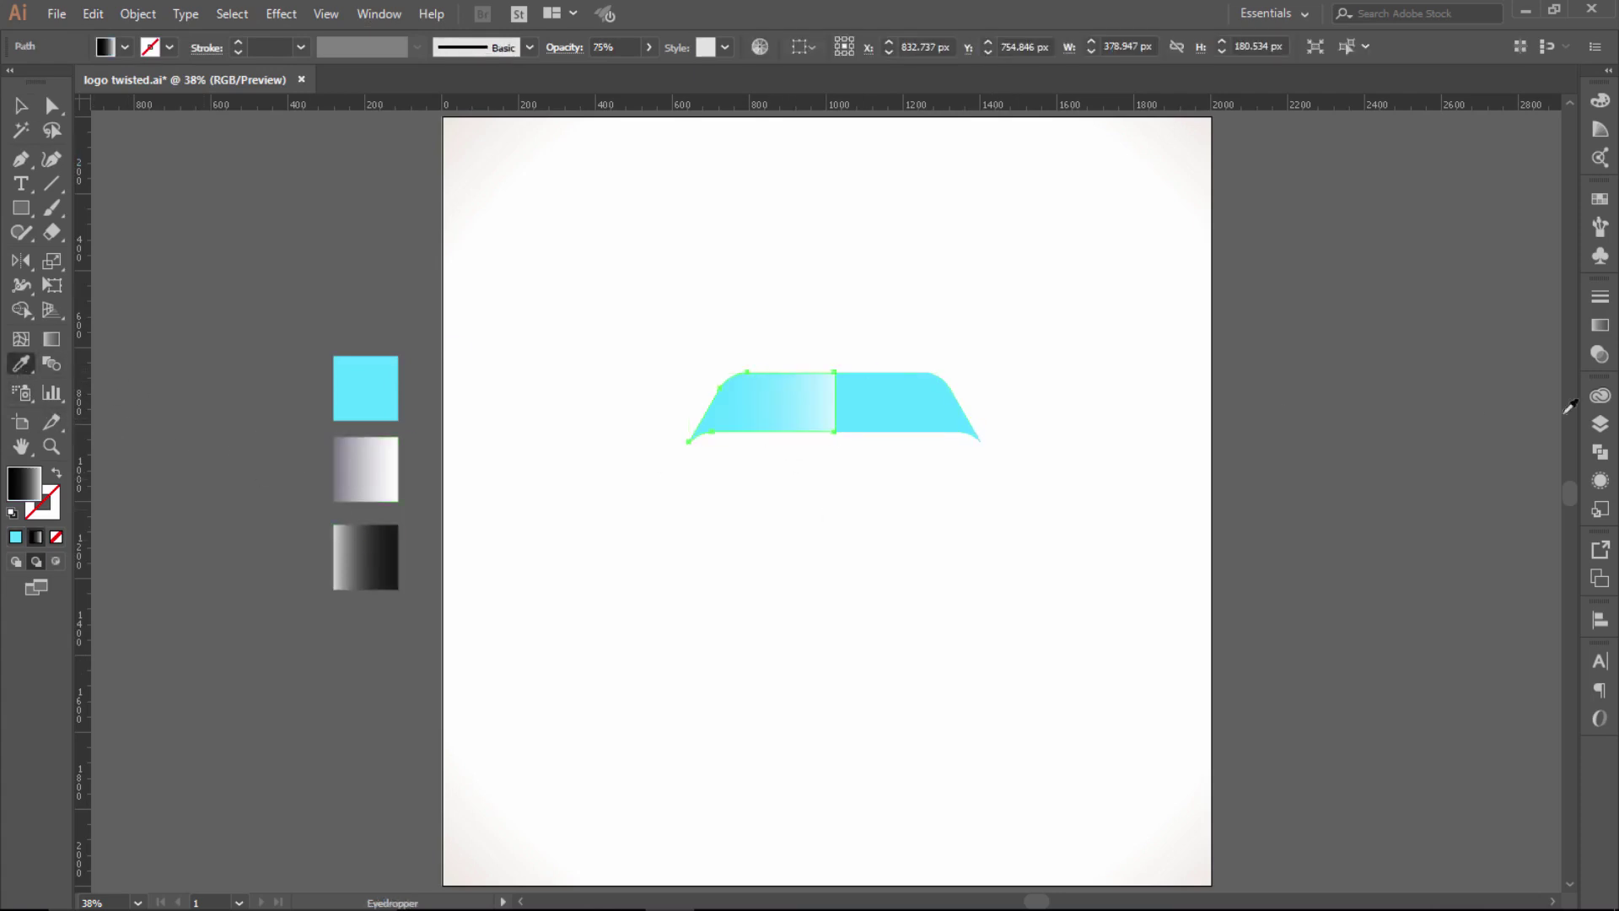
click(1600, 326)
click(1484, 289)
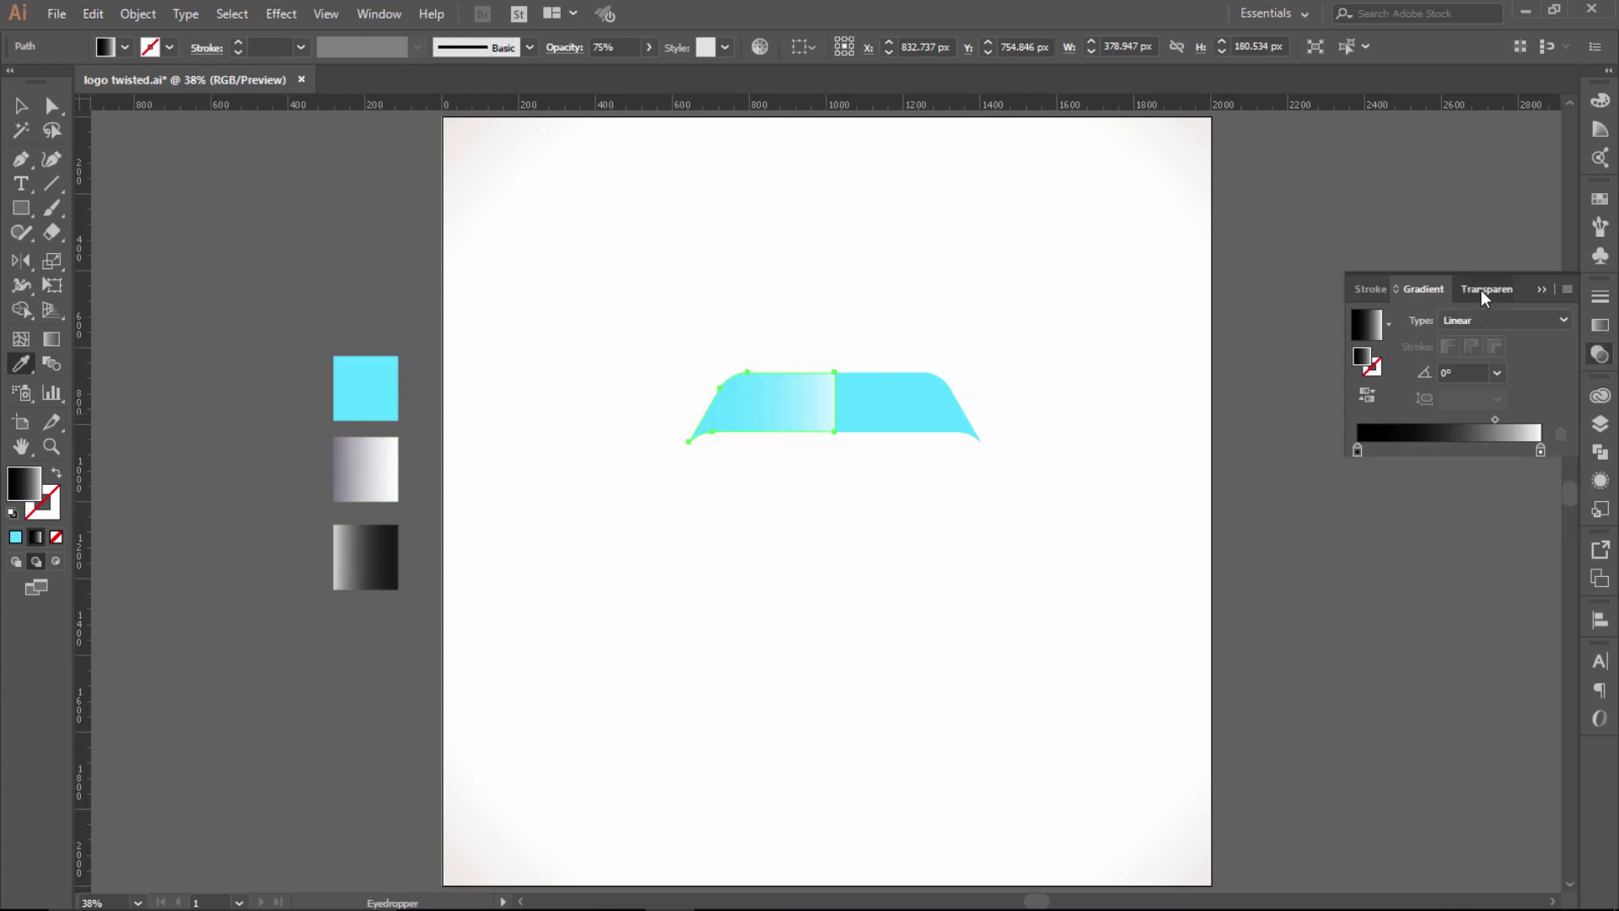
click(1410, 289)
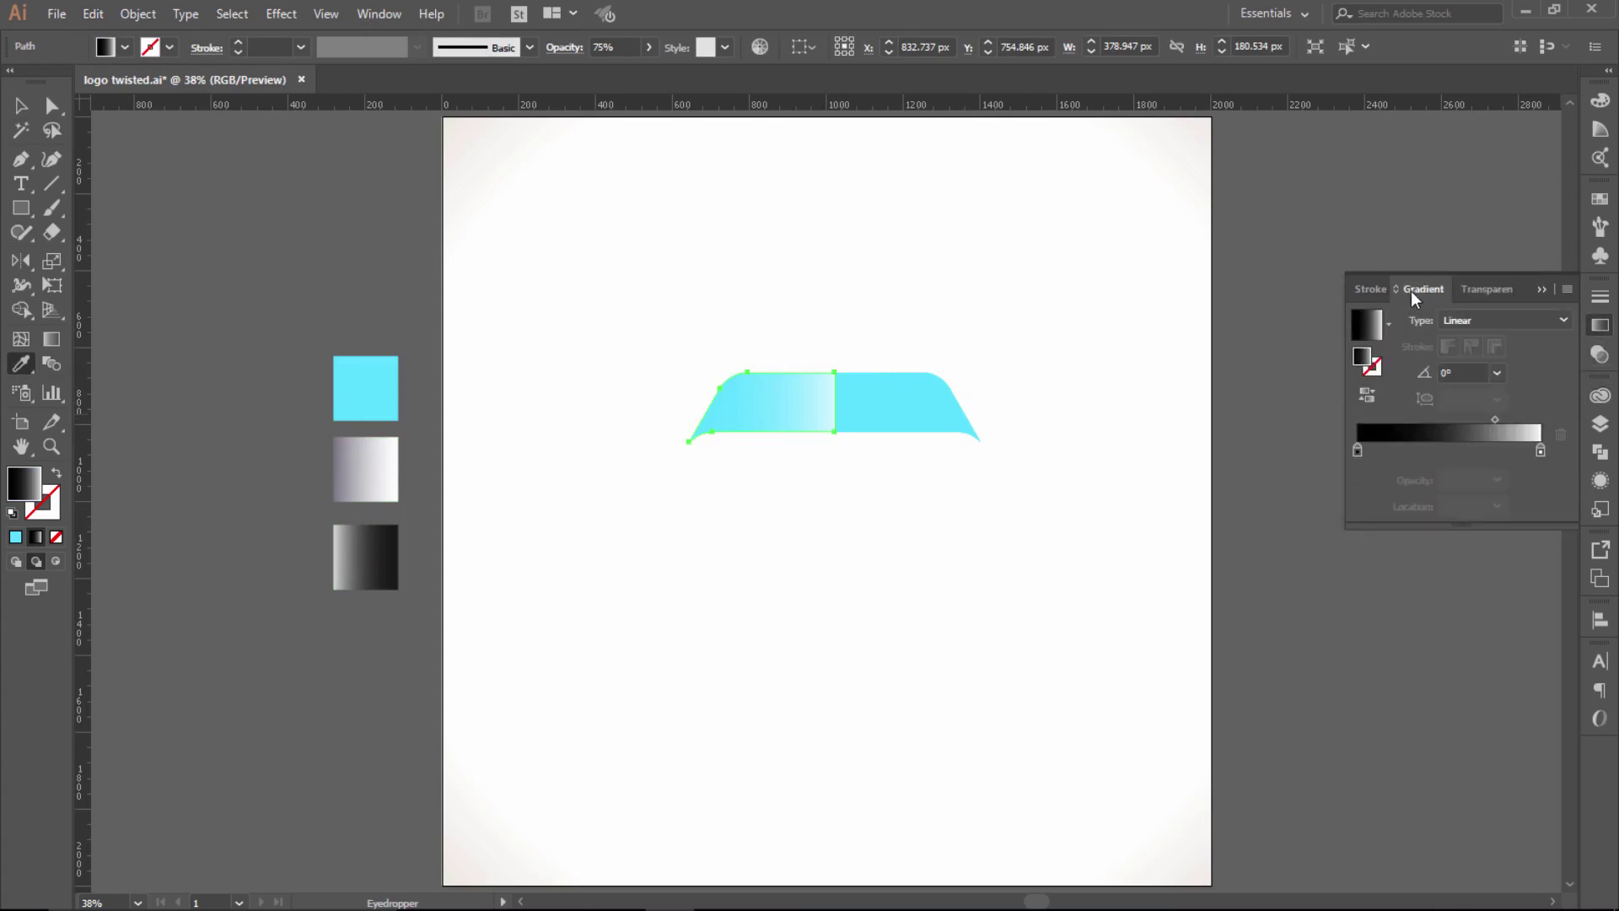
click(1373, 393)
click(1600, 326)
Step: Apply the gradient swatch to the right half of the ribbon
ctrl+click(892, 386)
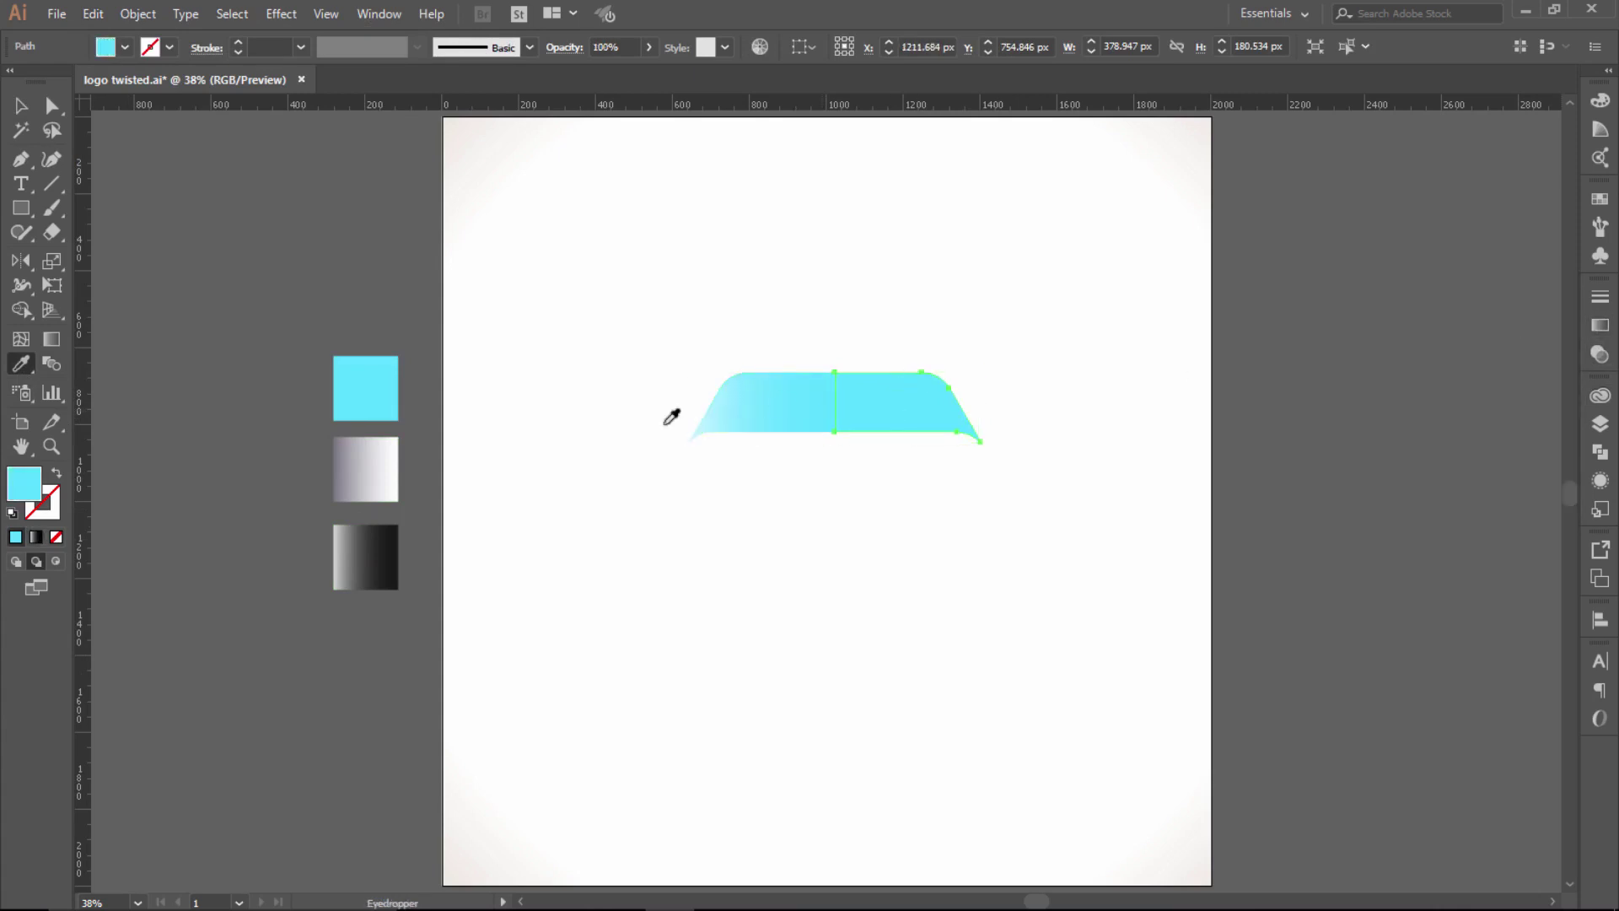
click(382, 470)
click(1600, 325)
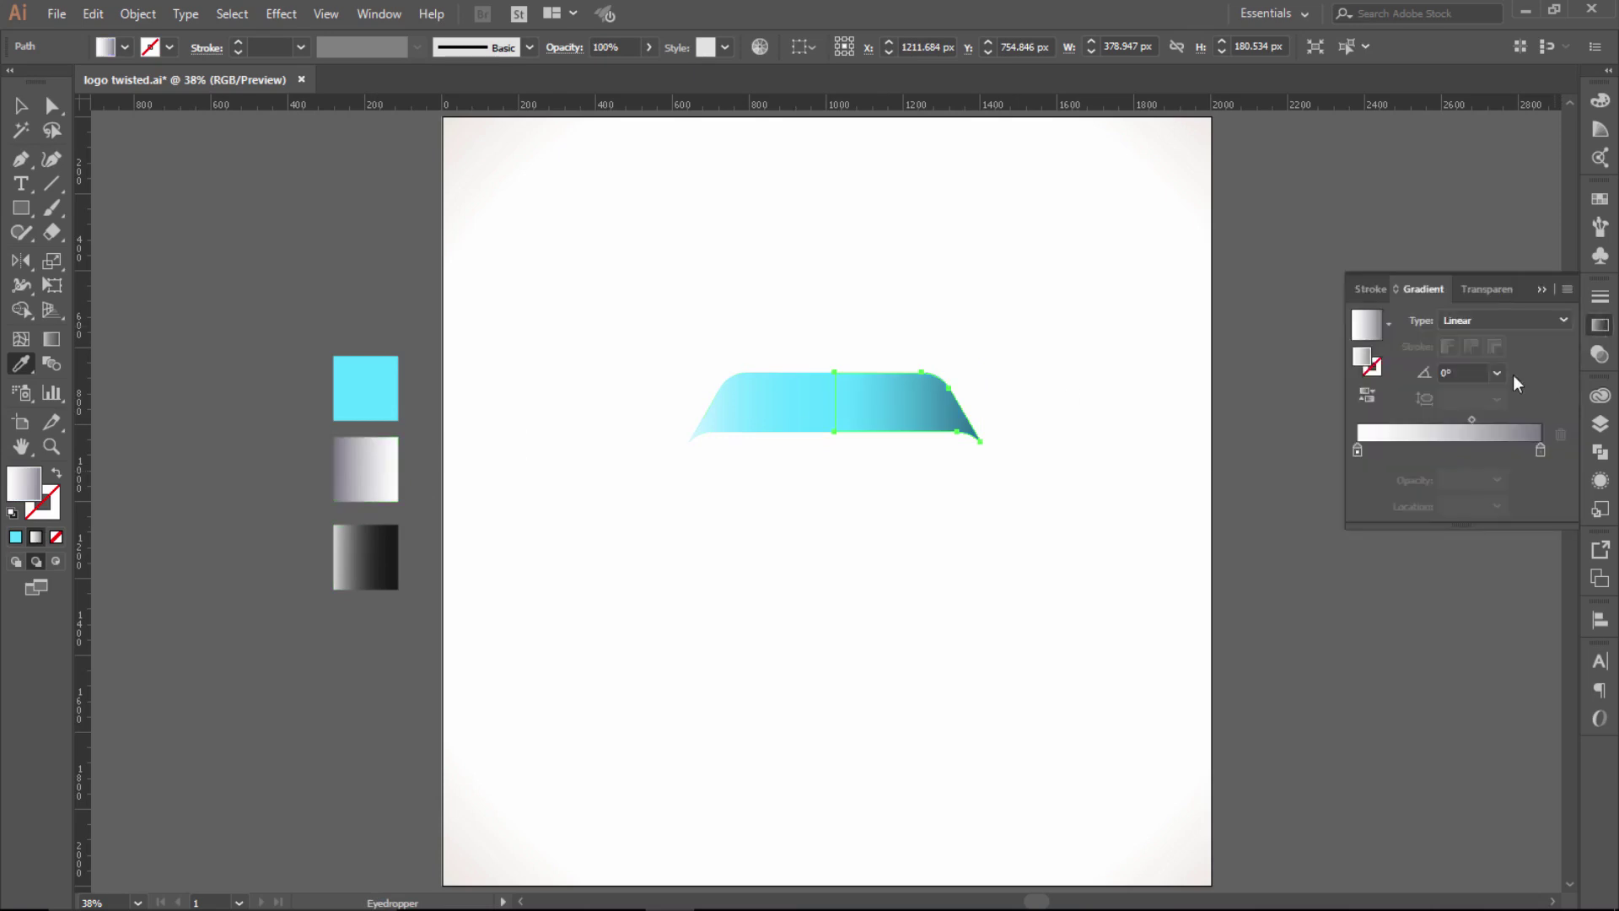
click(1474, 290)
click(1424, 290)
click(1600, 325)
Step: Select the whole ribbon and Alt-drag a duplicate directly below it
key(v)
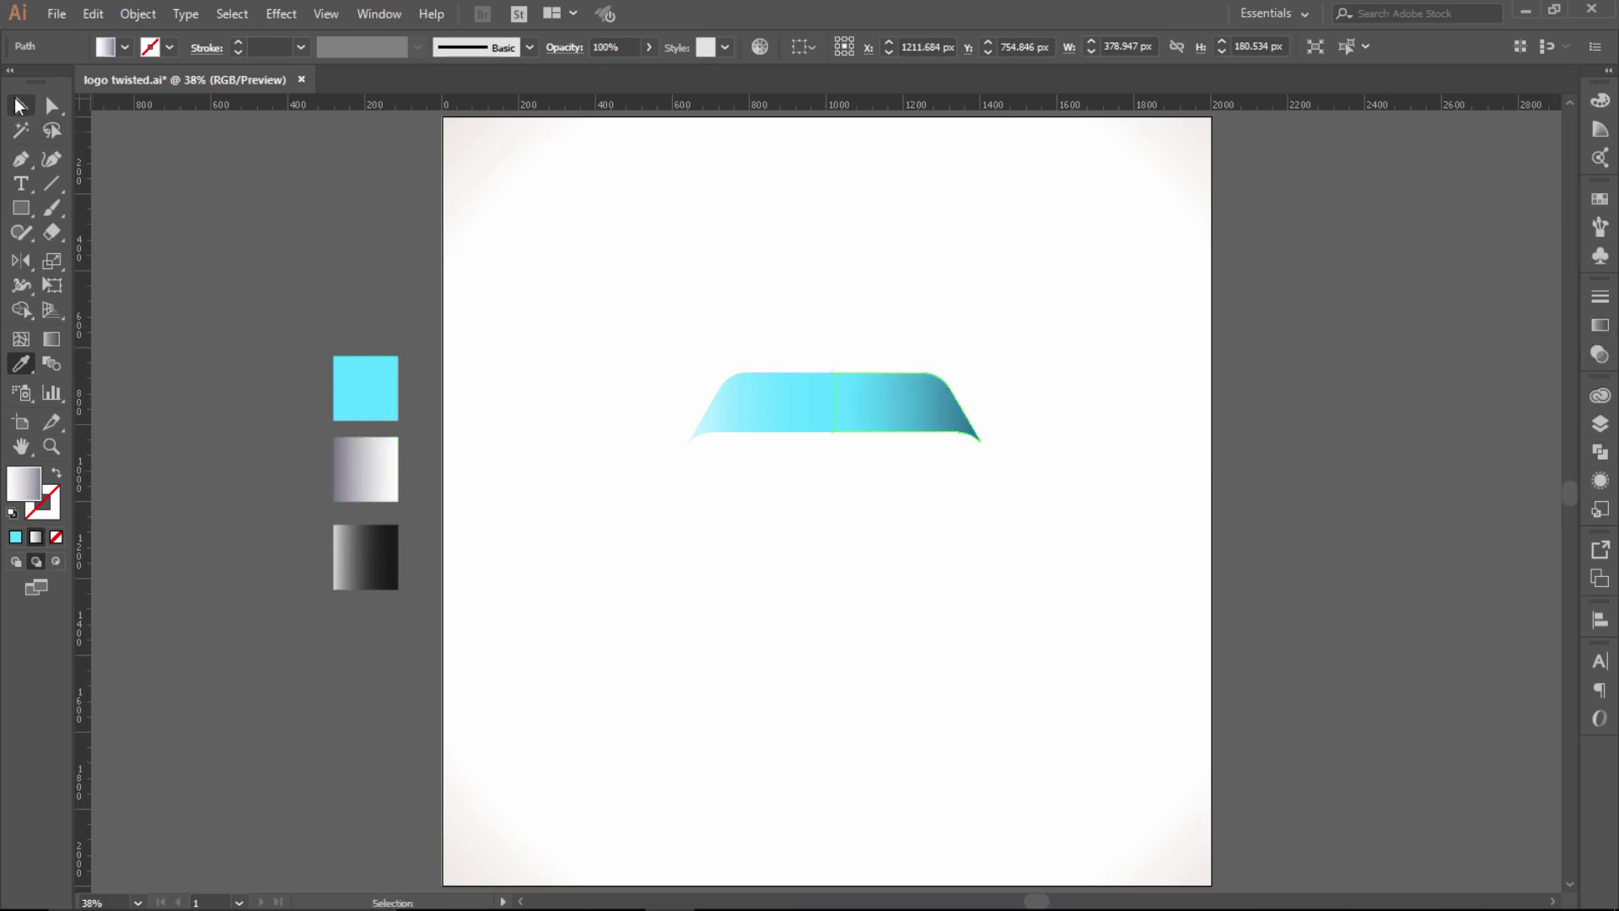
click(800, 548)
drag(684, 371, 1004, 493)
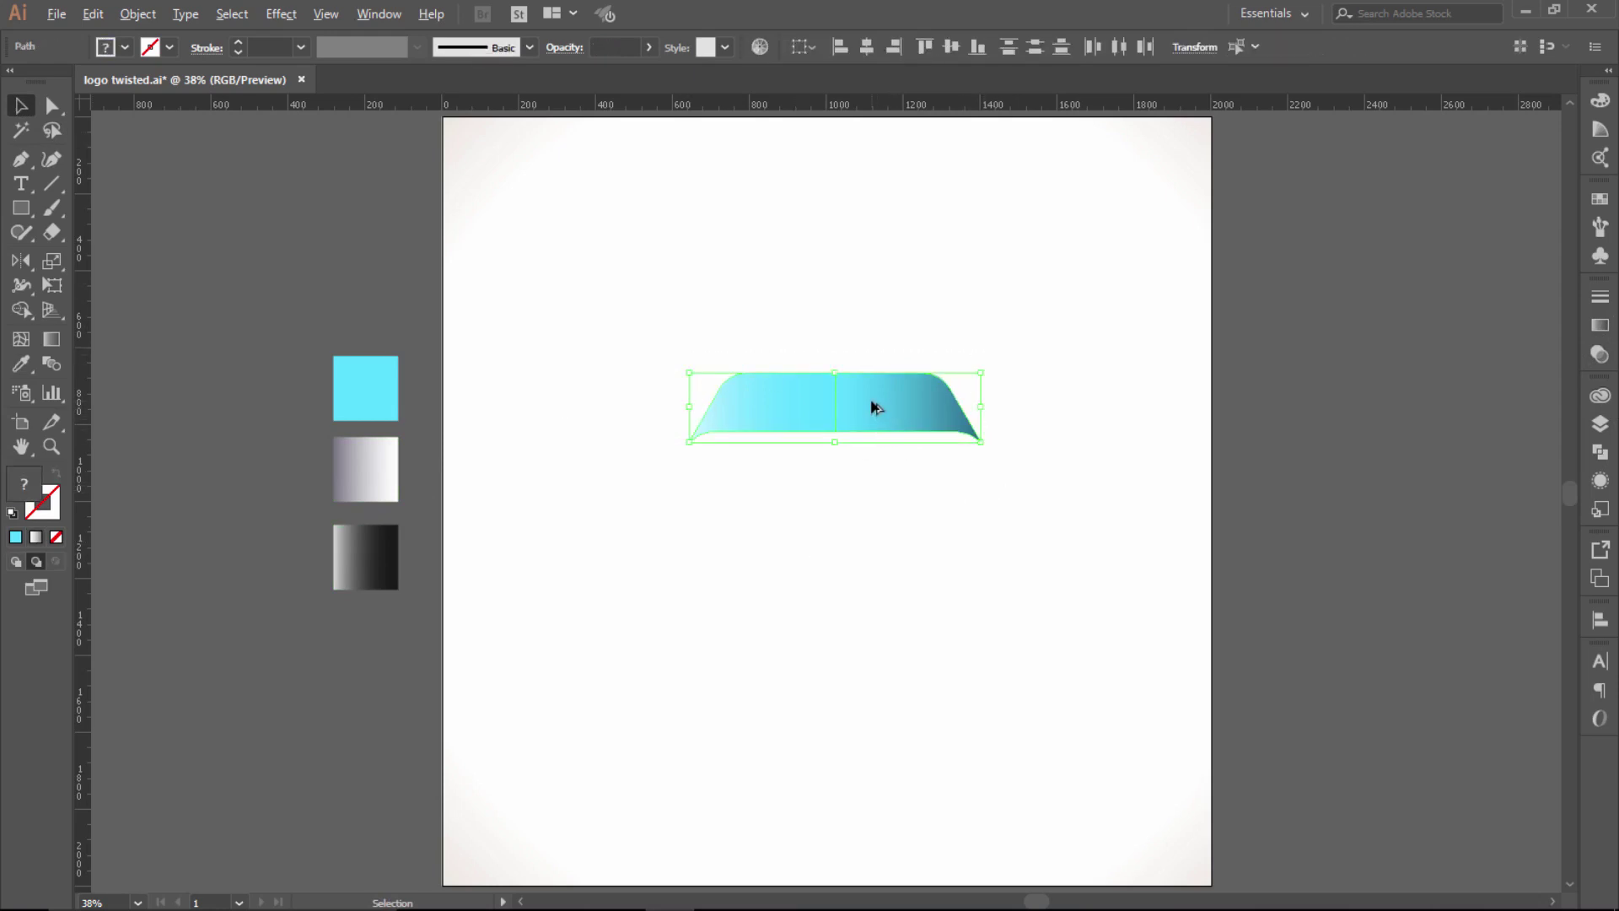
drag(876, 408, 875, 502)
click(1001, 602)
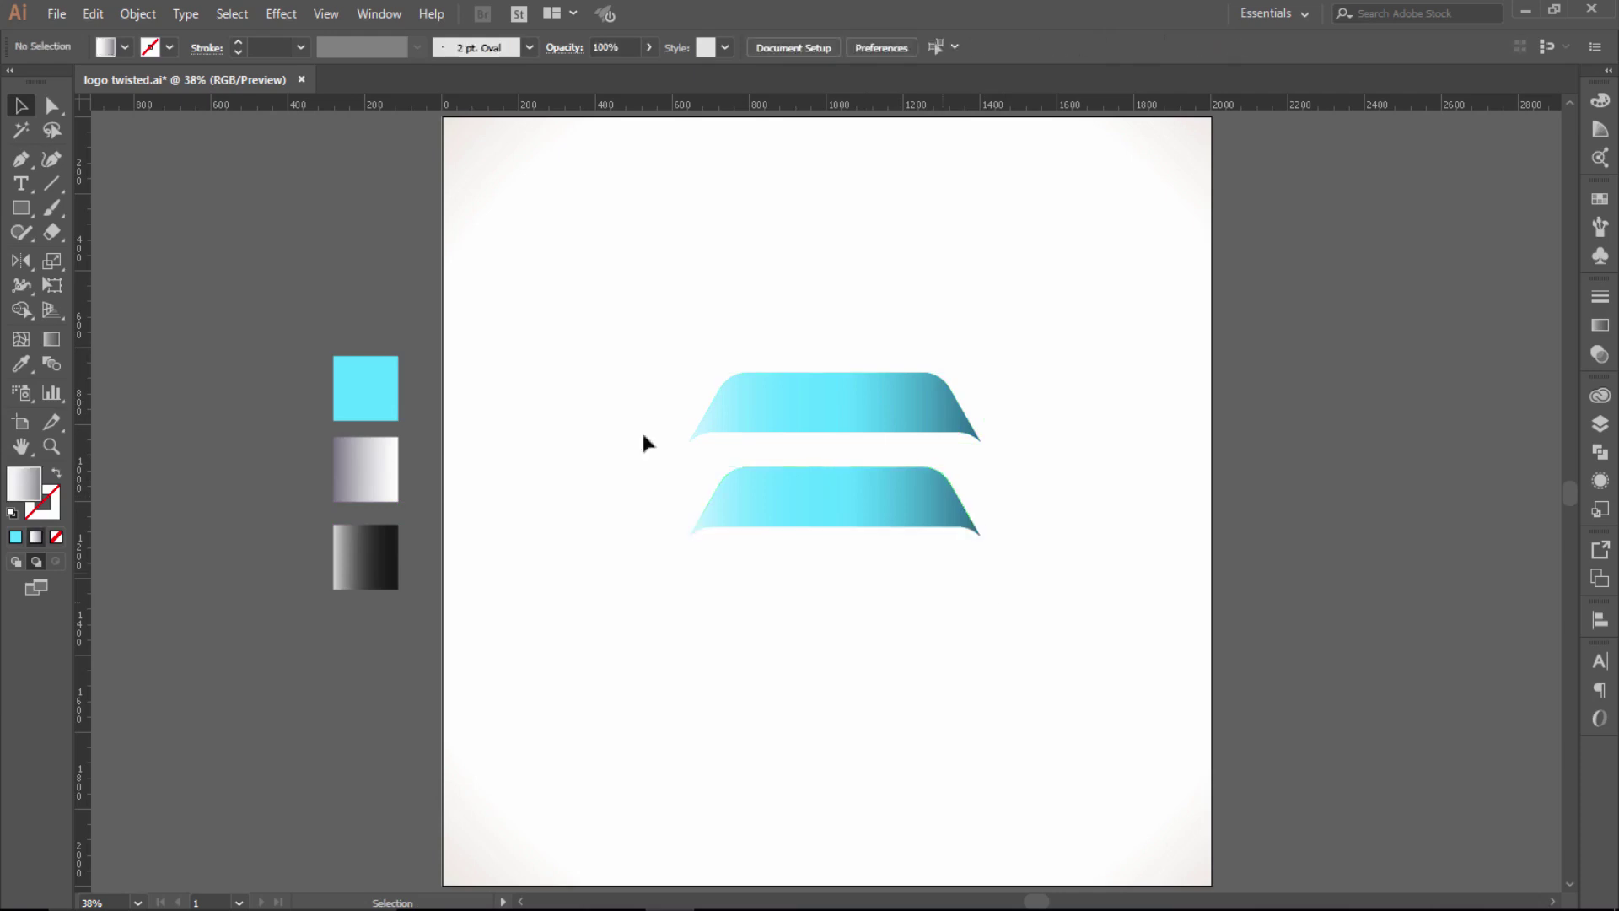
click(53, 108)
Step: Set the Keyboard Increment and nudge the lower ribbon's right anchors outward three times
drag(1002, 463, 895, 552)
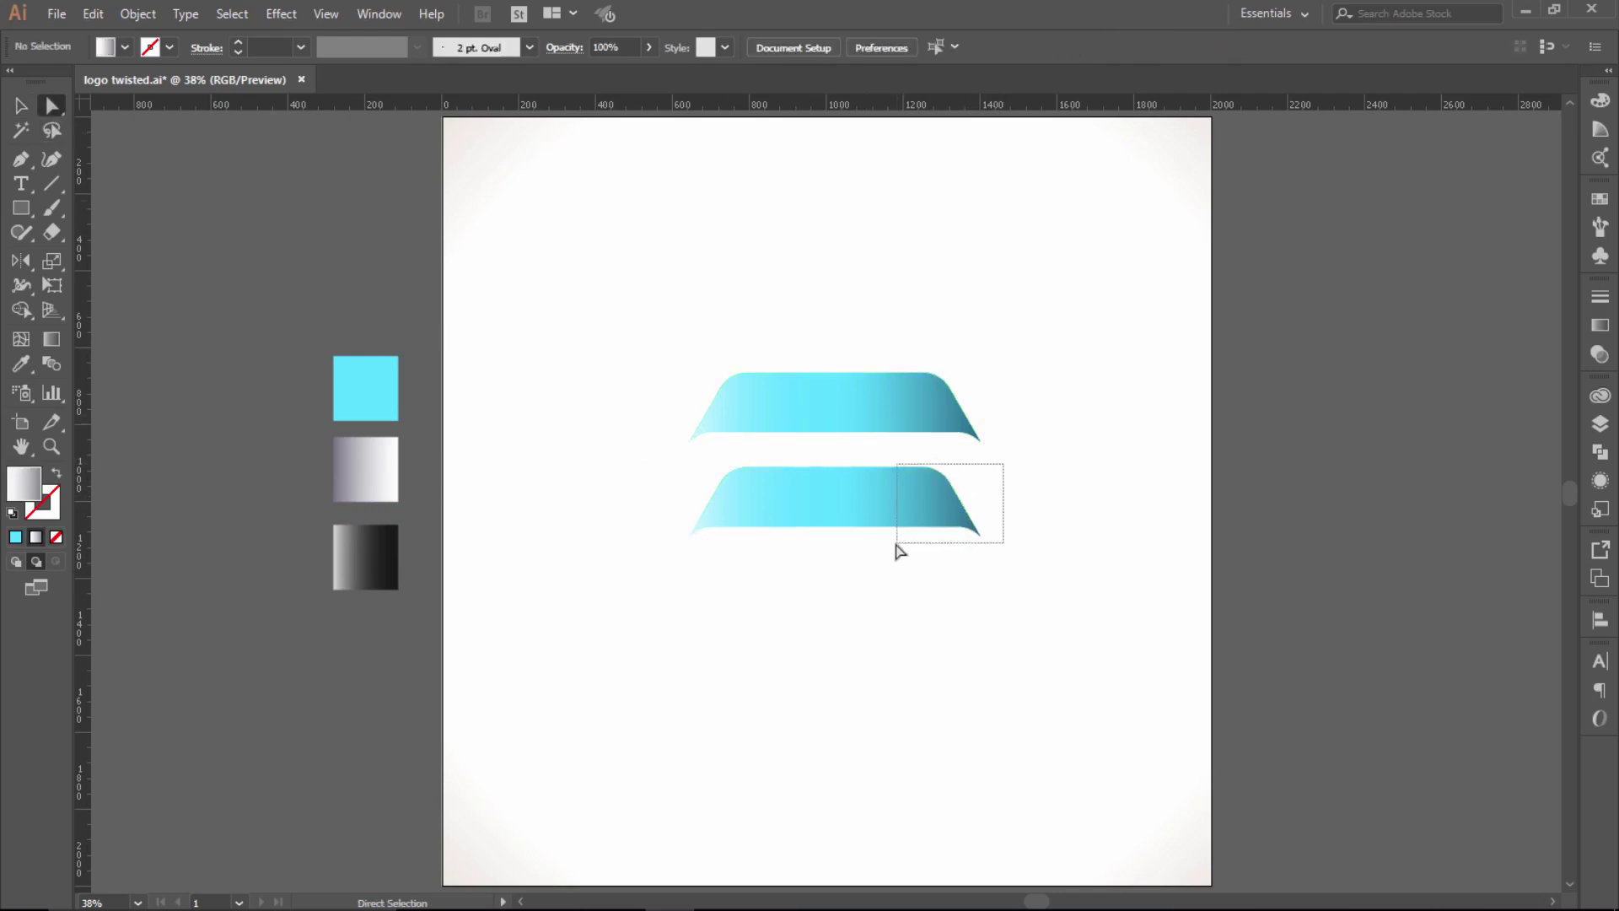
key(ctrl+k)
text(0.8)
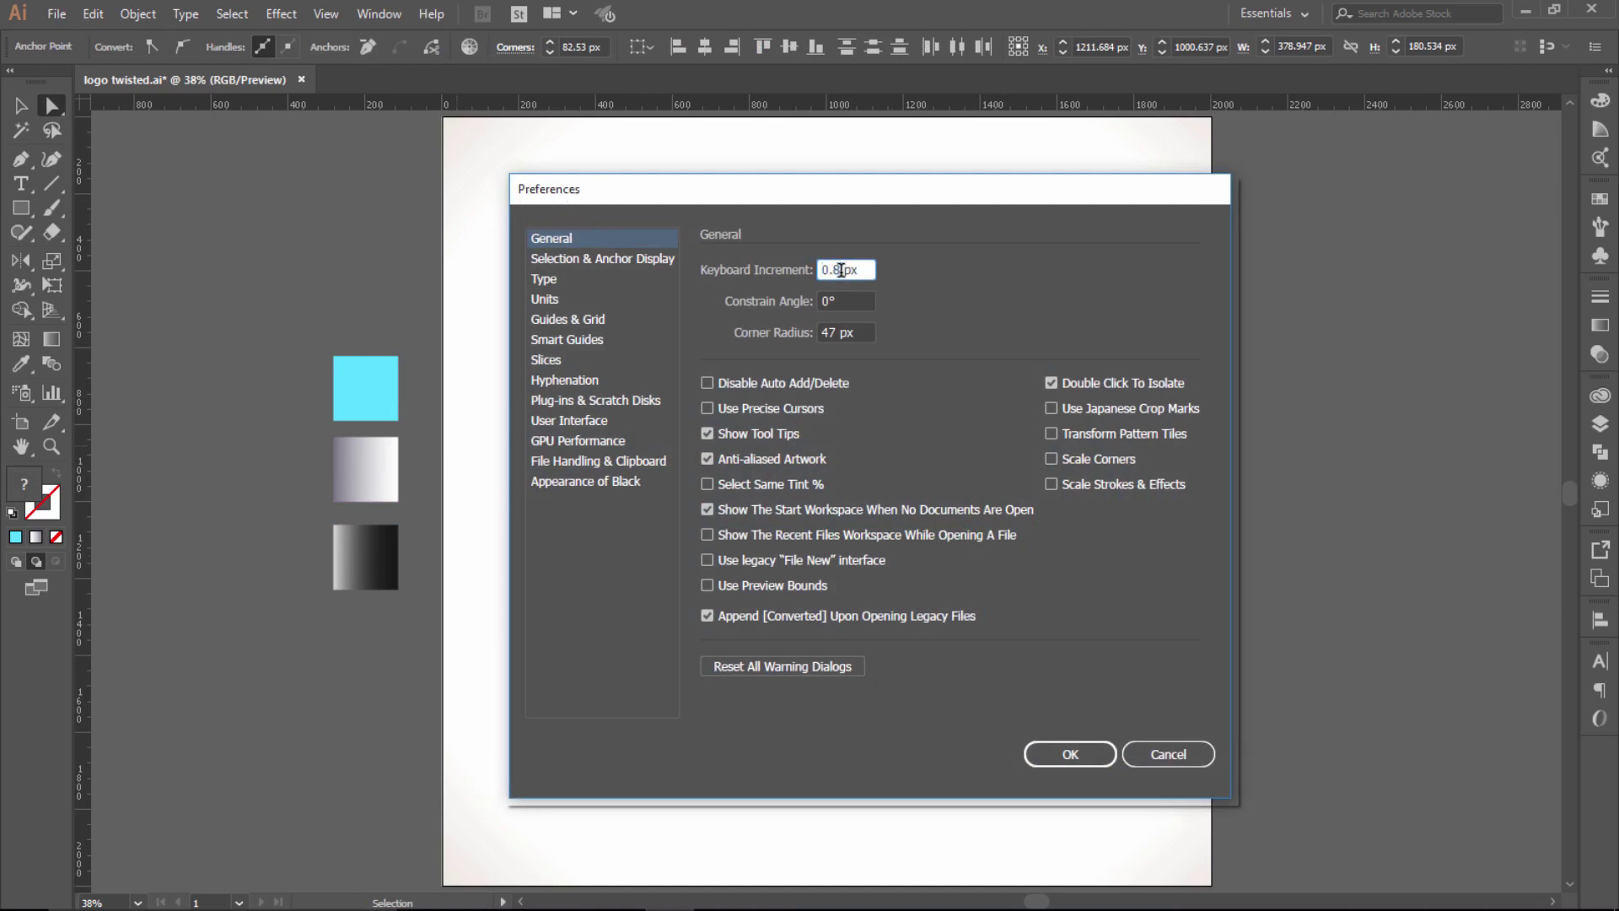
click(1069, 753)
key(shift+Right)
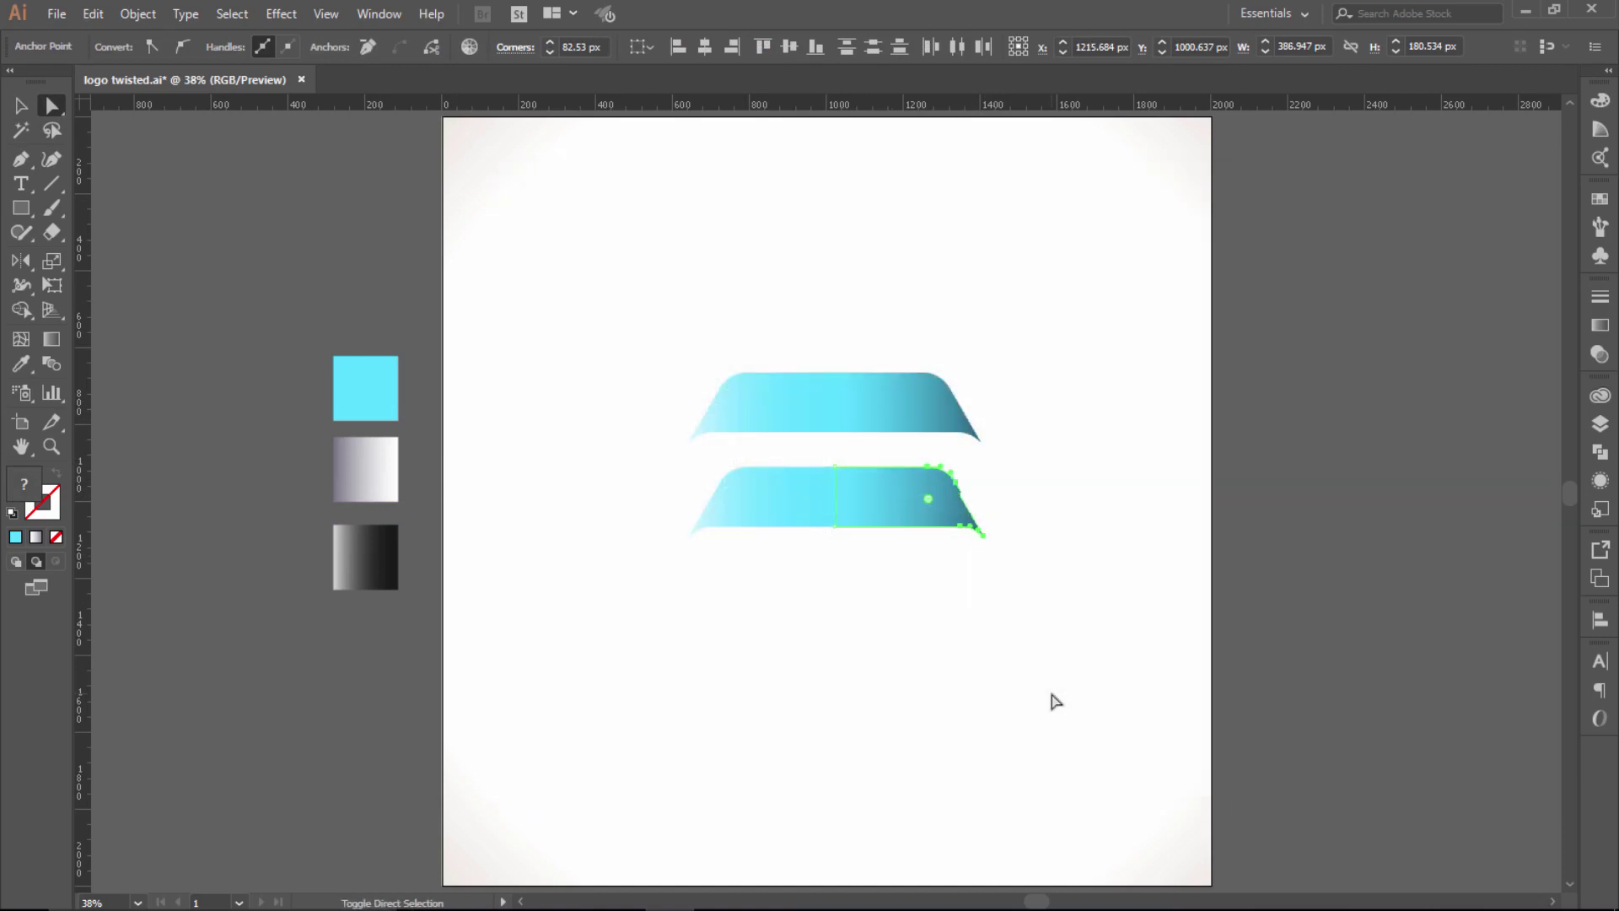
key(shift+Right)
key(shift+Right)
key(shift+Right)
key(shift+Right)
key(shift+Right)
key(shift+Right)
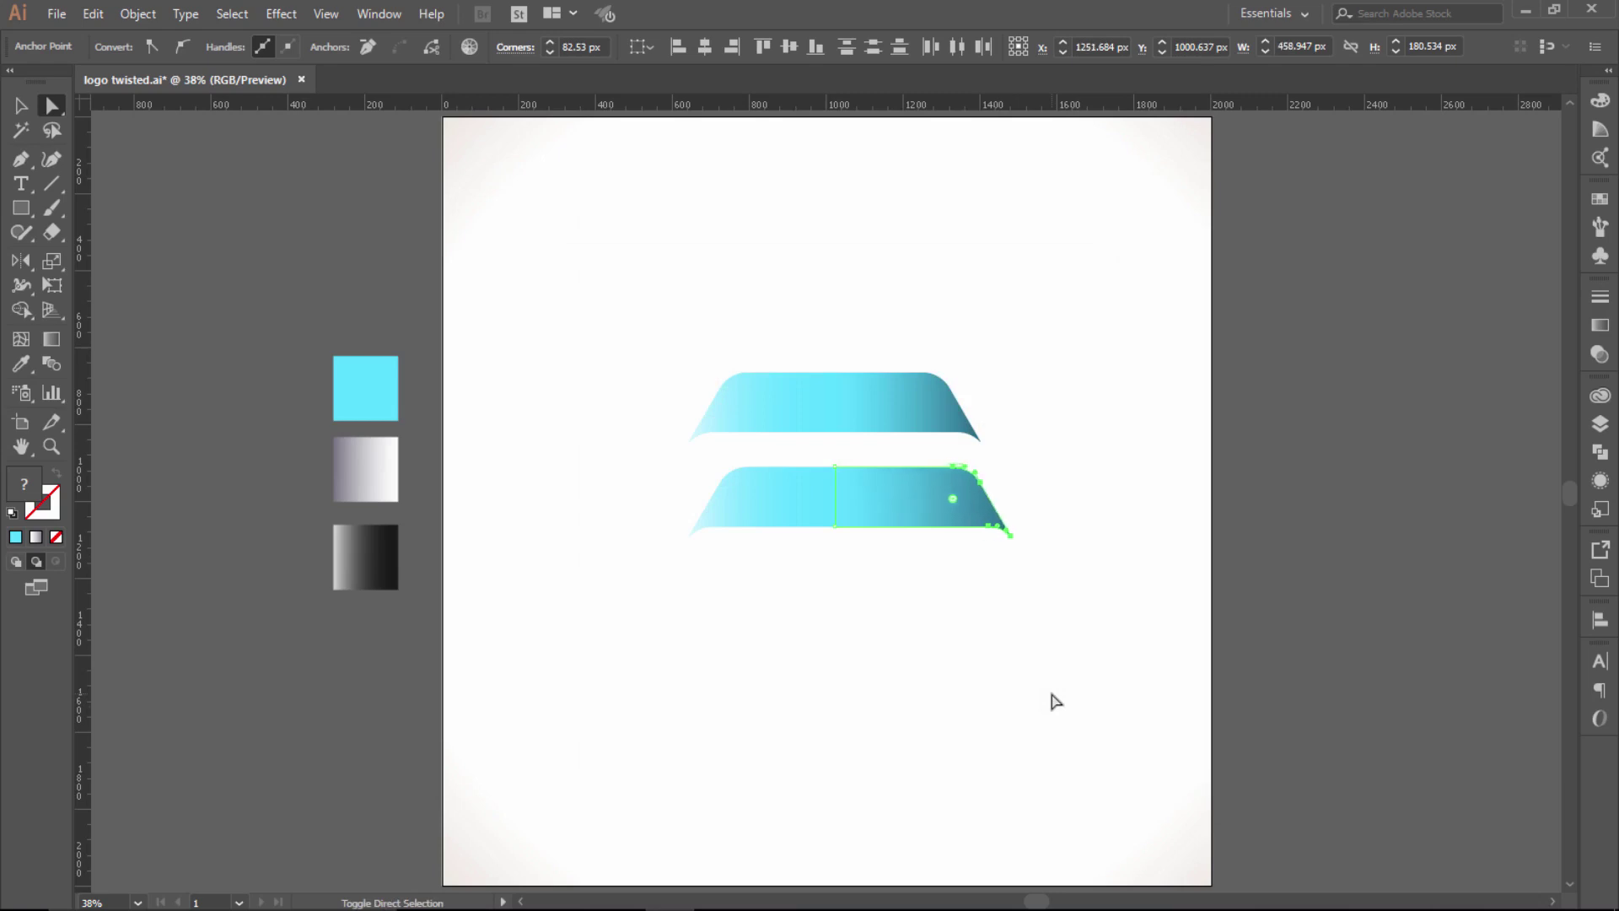
key(shift+Right)
key(shift+Right)
key(shift+Right)
key(shift+Right)
key(shift+Right)
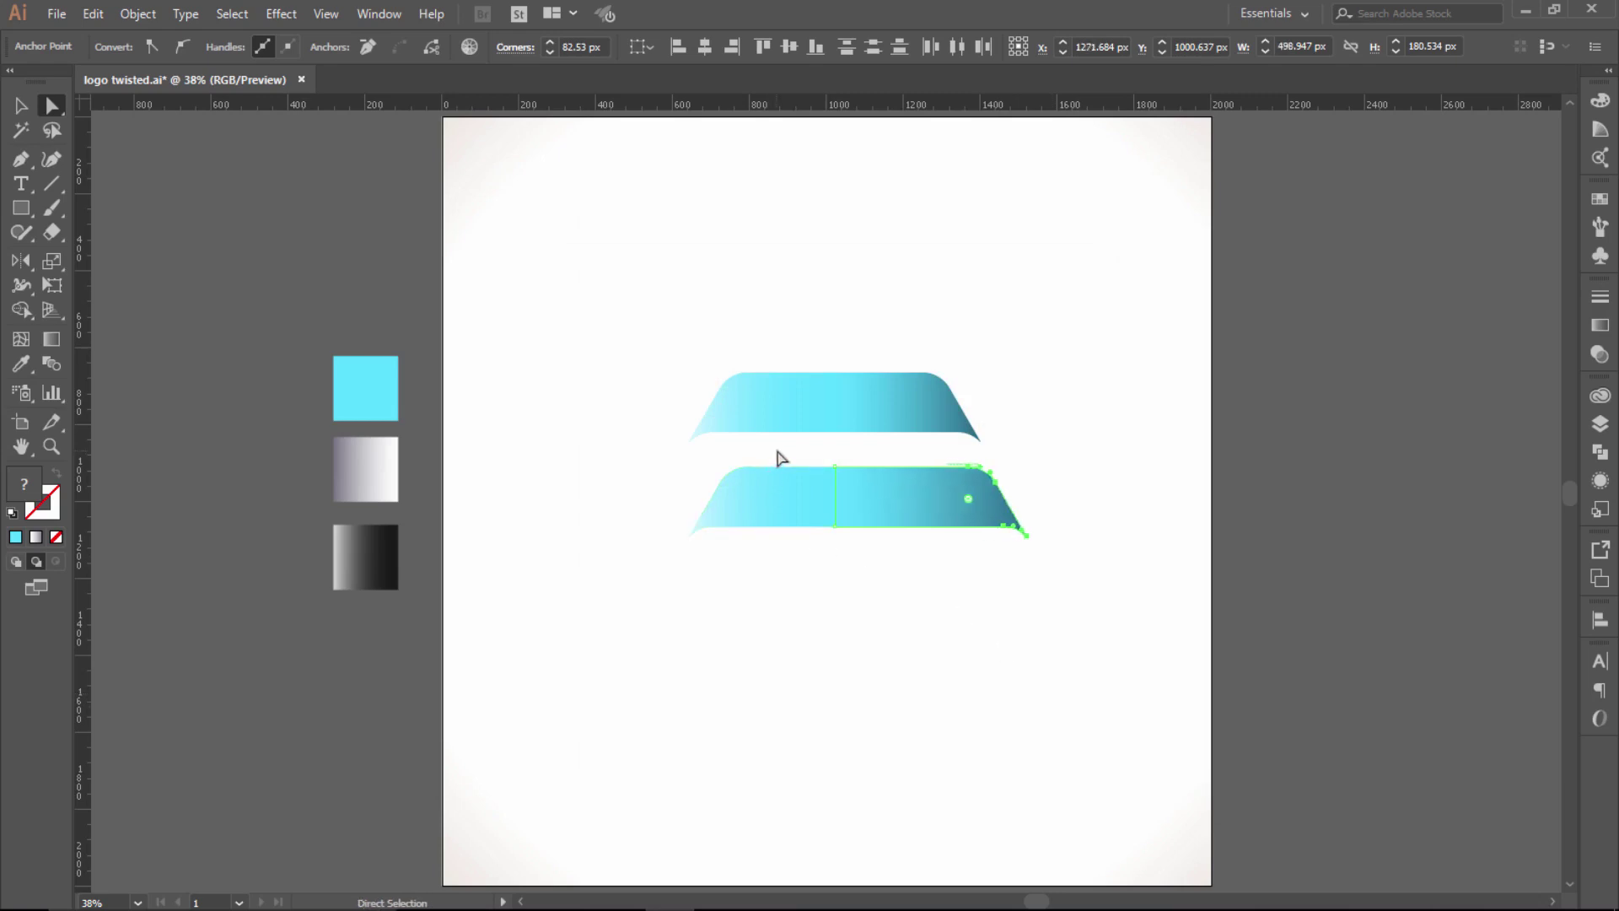
Step: Nudge the lower ribbon's left anchors outward twice, then select the whole lower ribbon
drag(778, 455, 660, 561)
key(shift+Left)
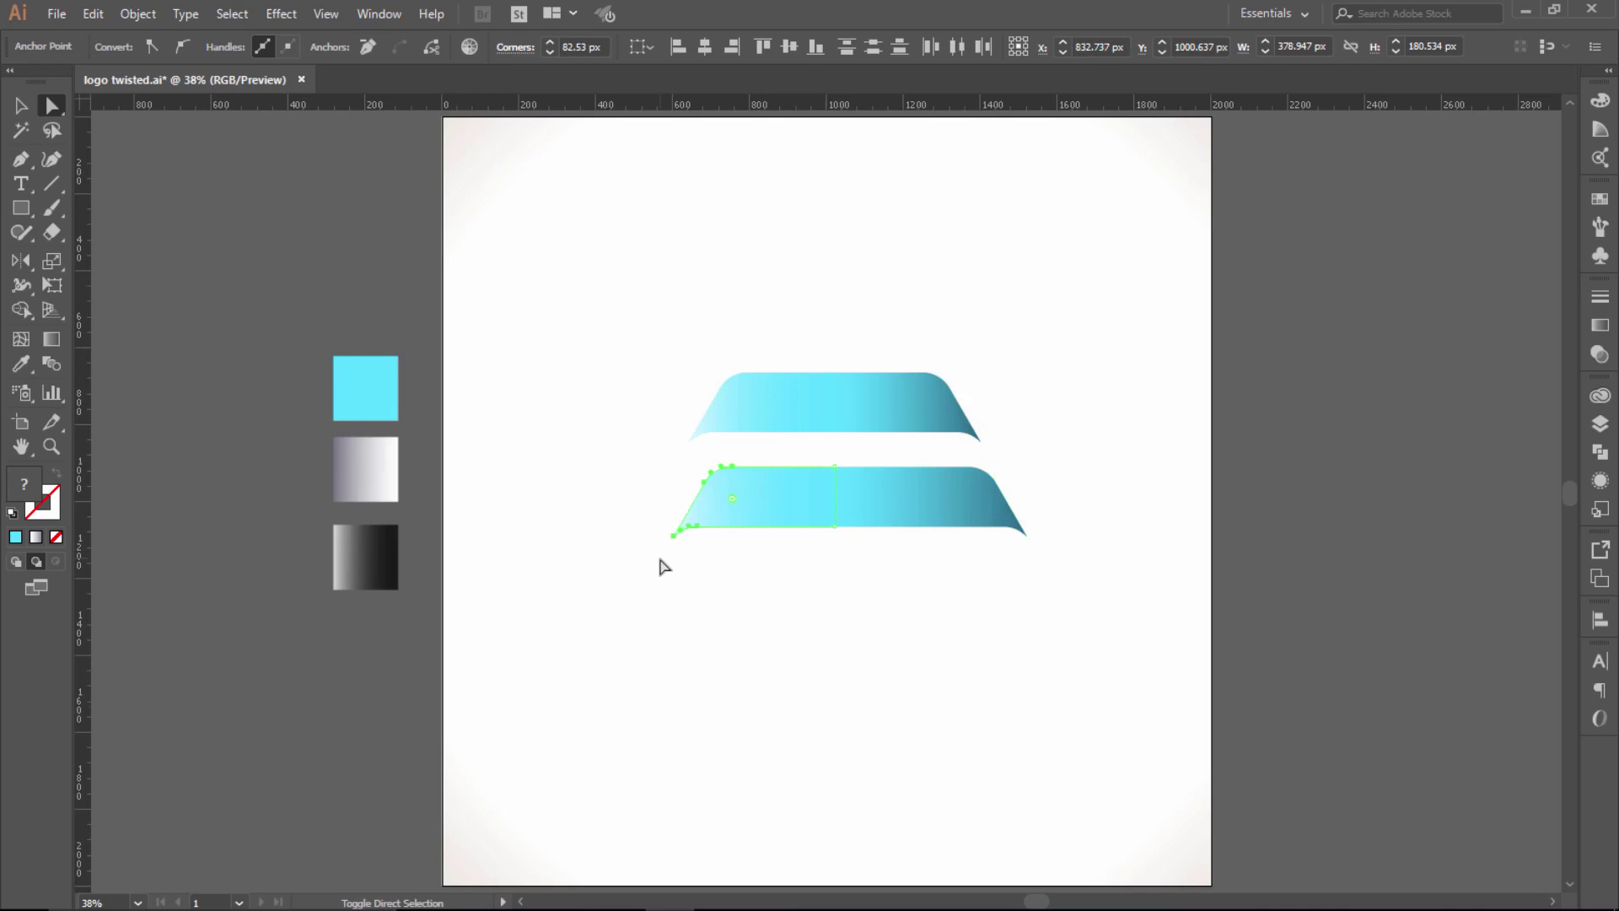
key(shift+Left)
key(shift+Left)
key(shift+Left)
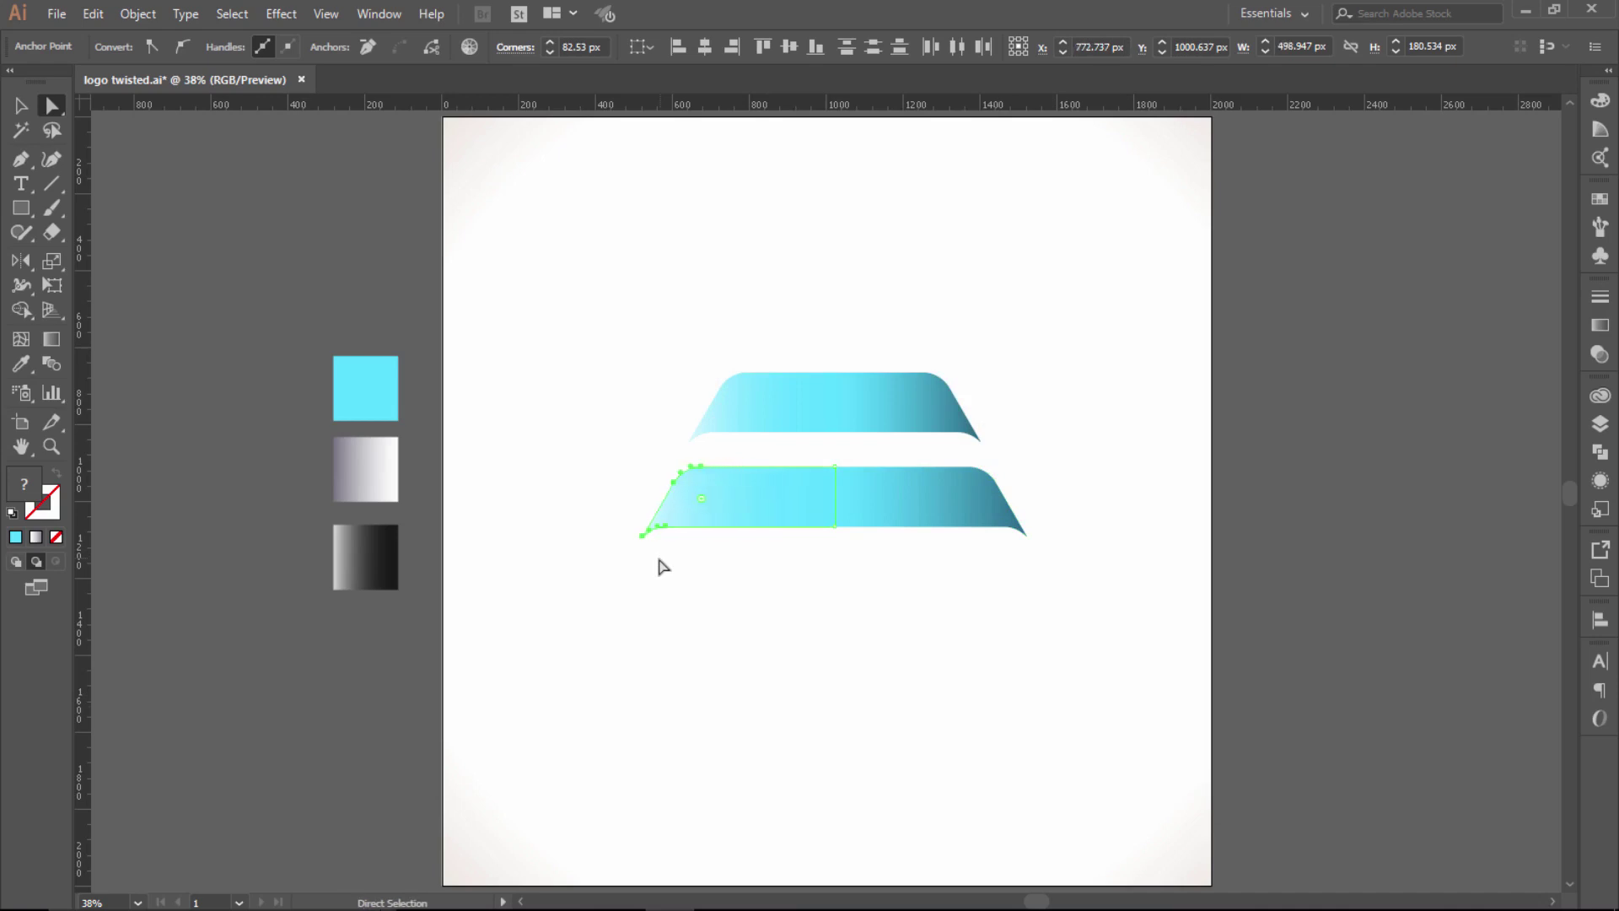
key(v)
click(590, 590)
drag(590, 654, 1036, 470)
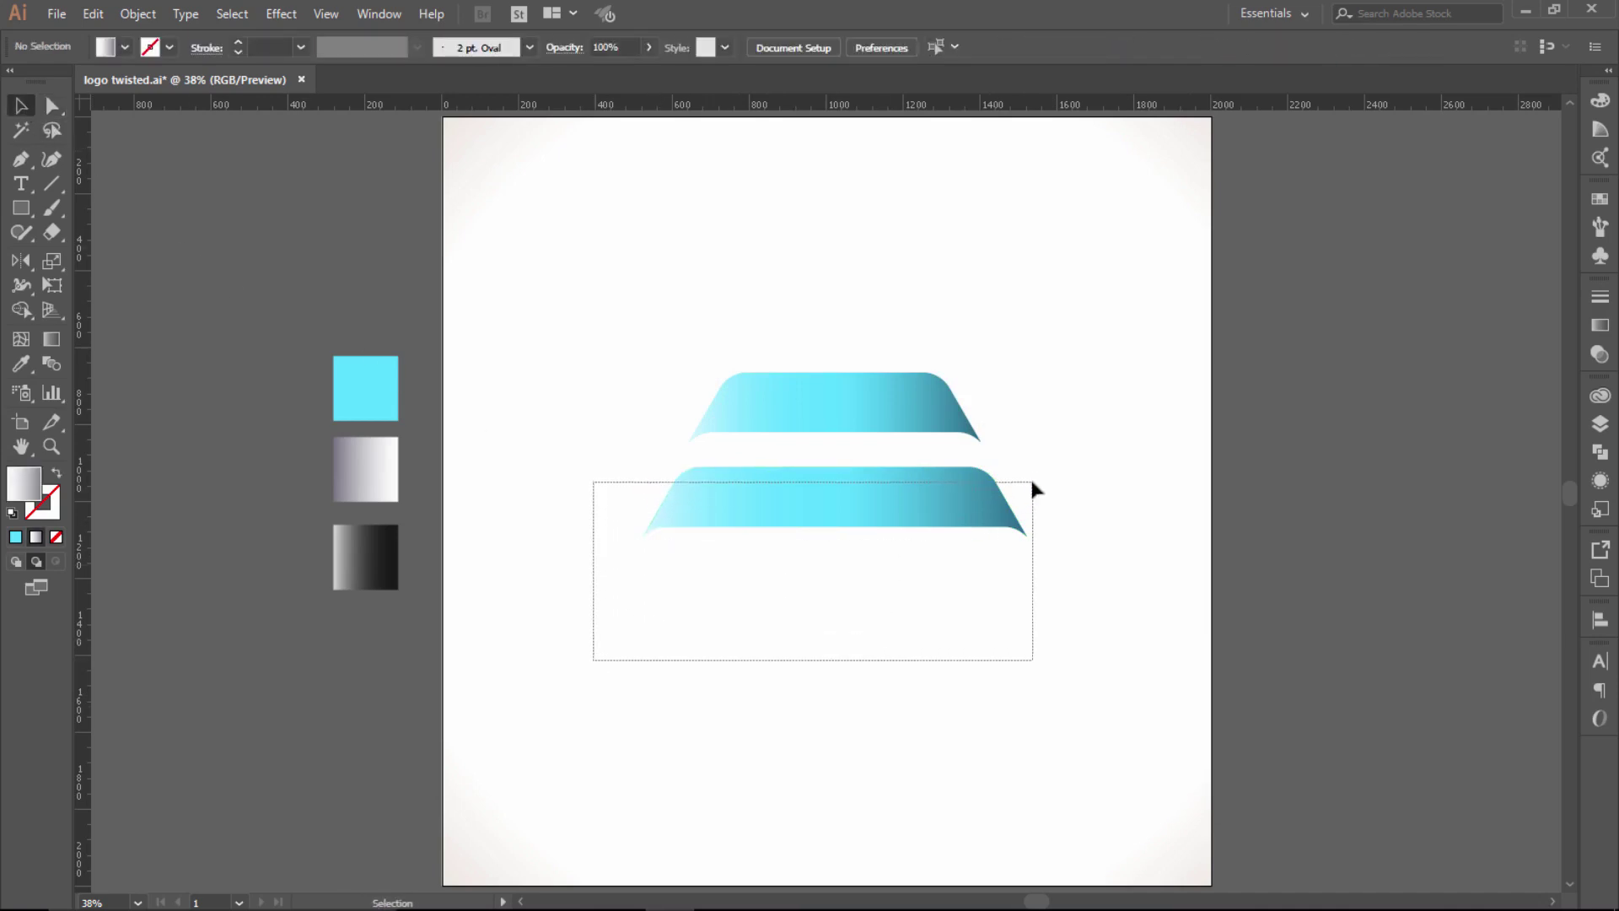
key(a)
key(ctrl+k)
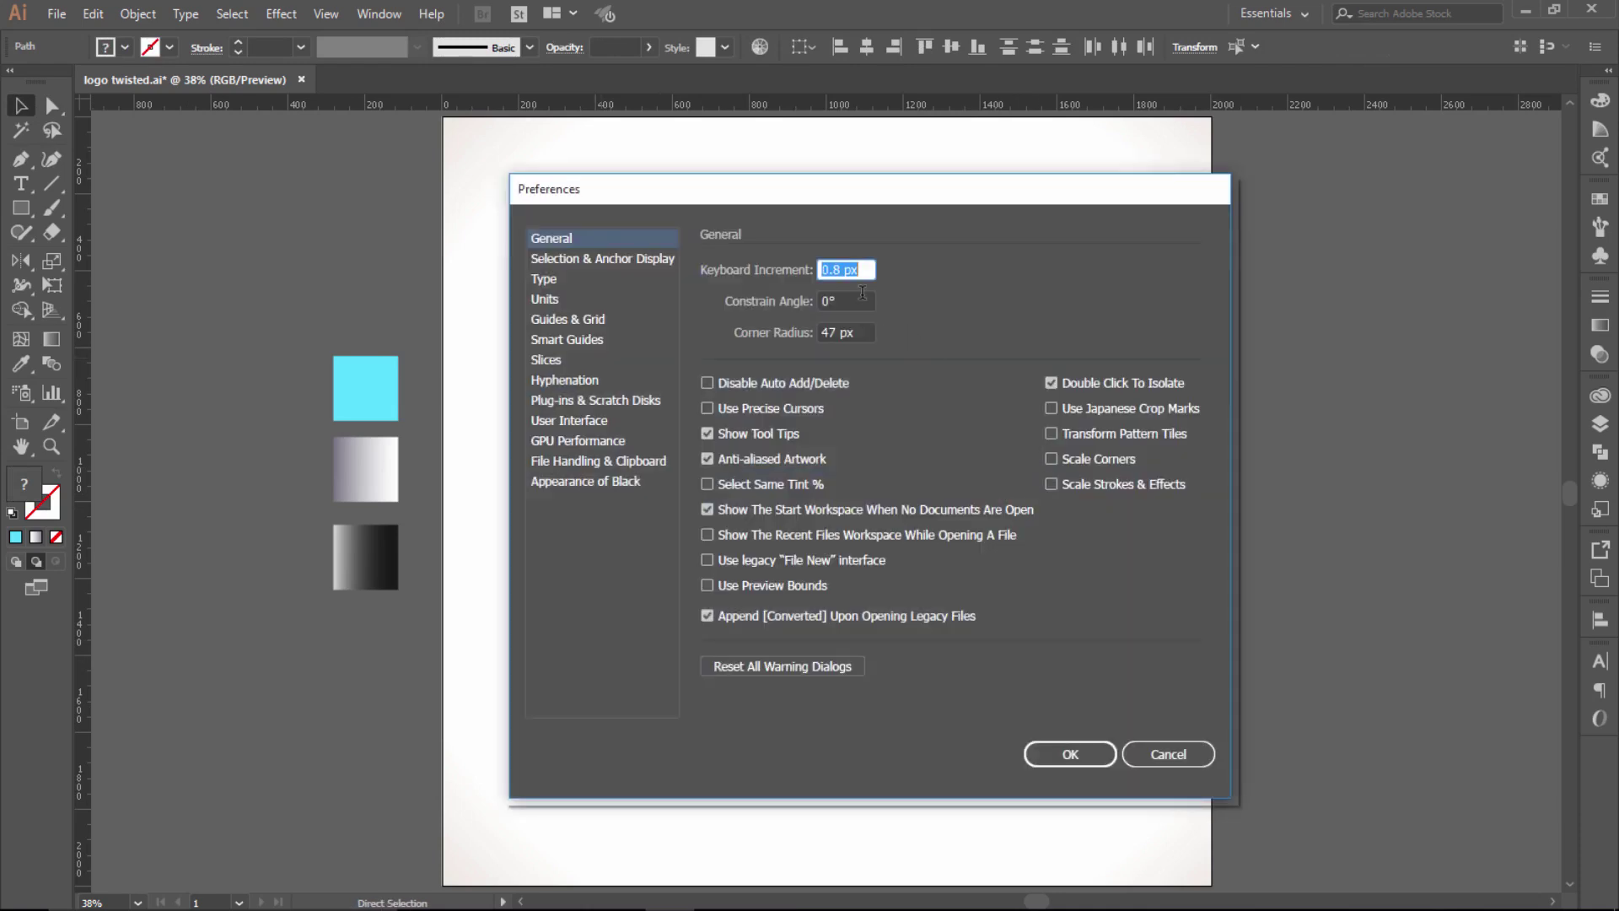
key(Return)
Step: Rotate the lower ribbon -120° with the Rotate dialog
key(v)
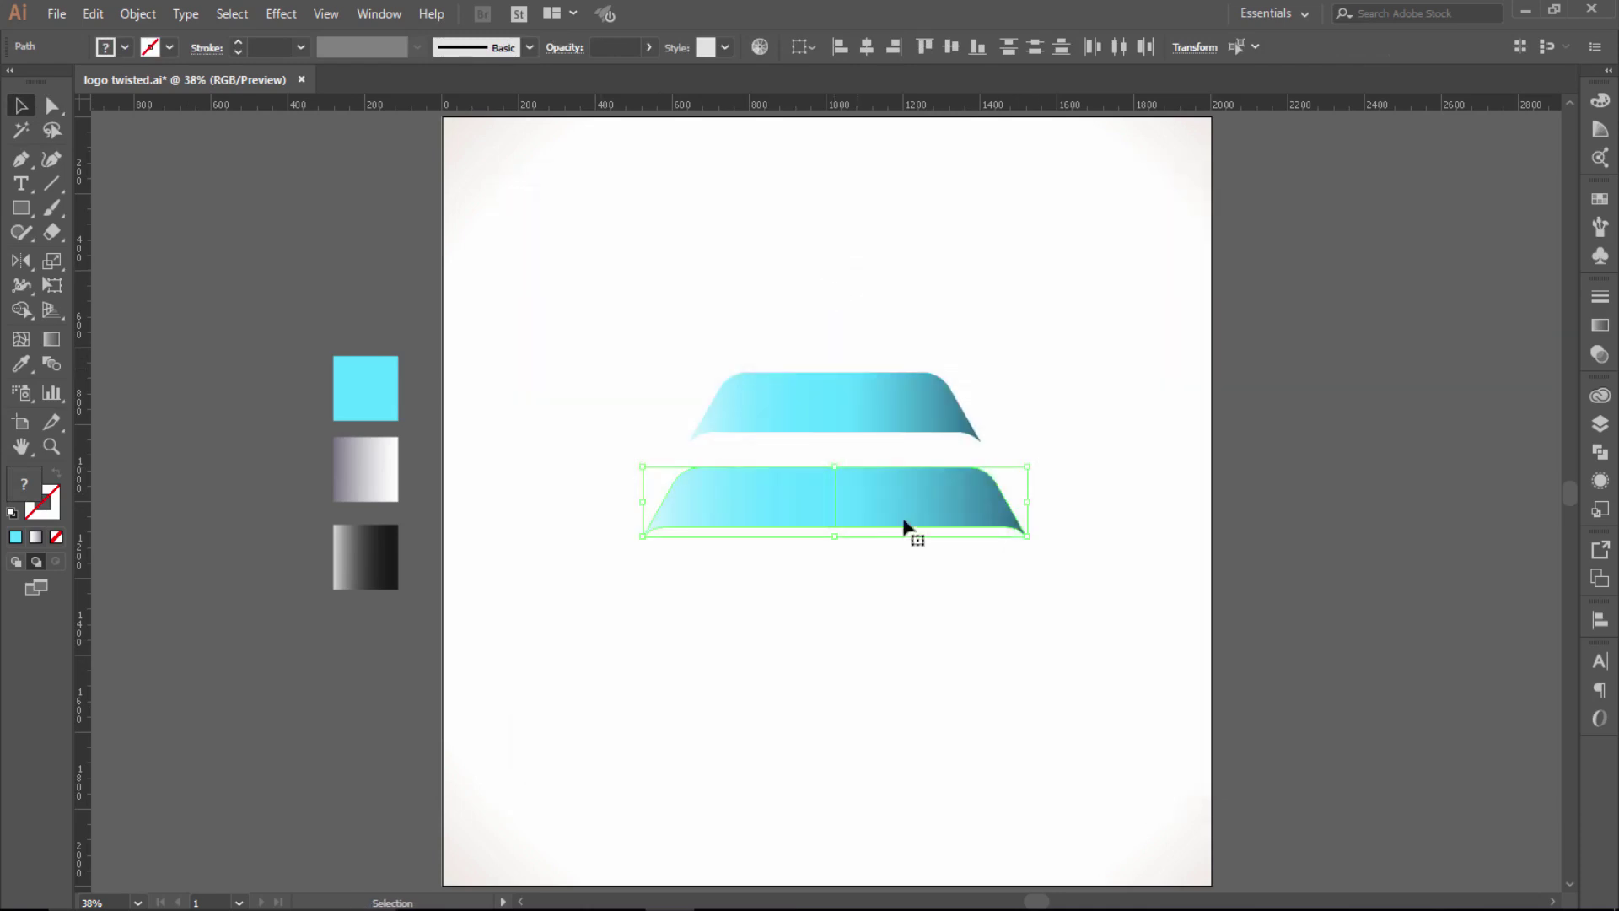
key(o)
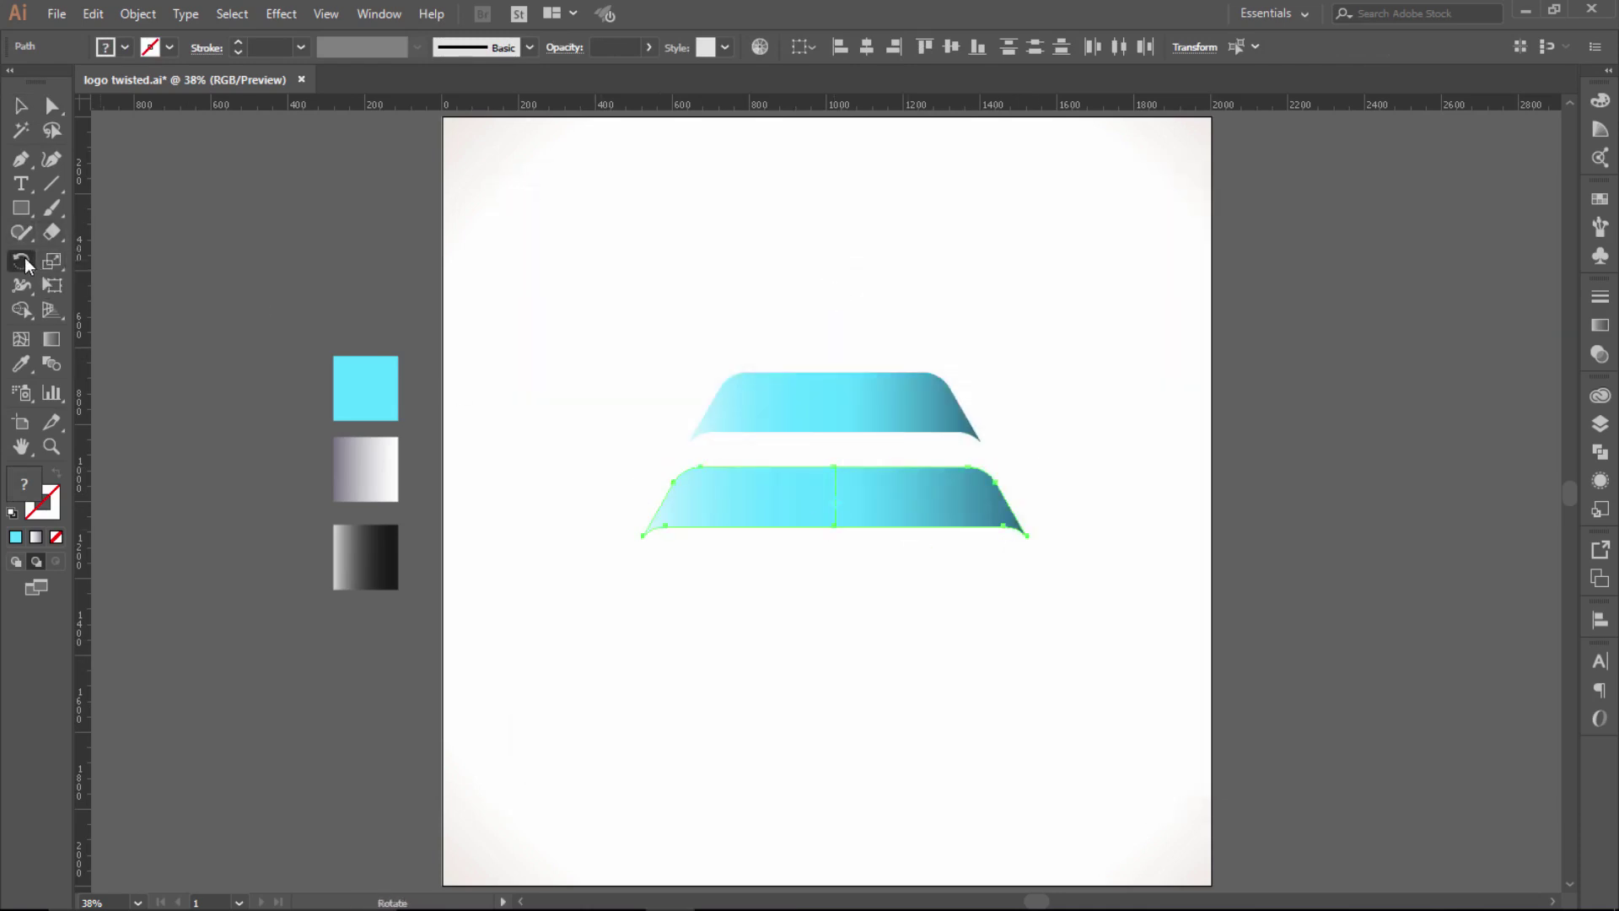
double_click(25, 263)
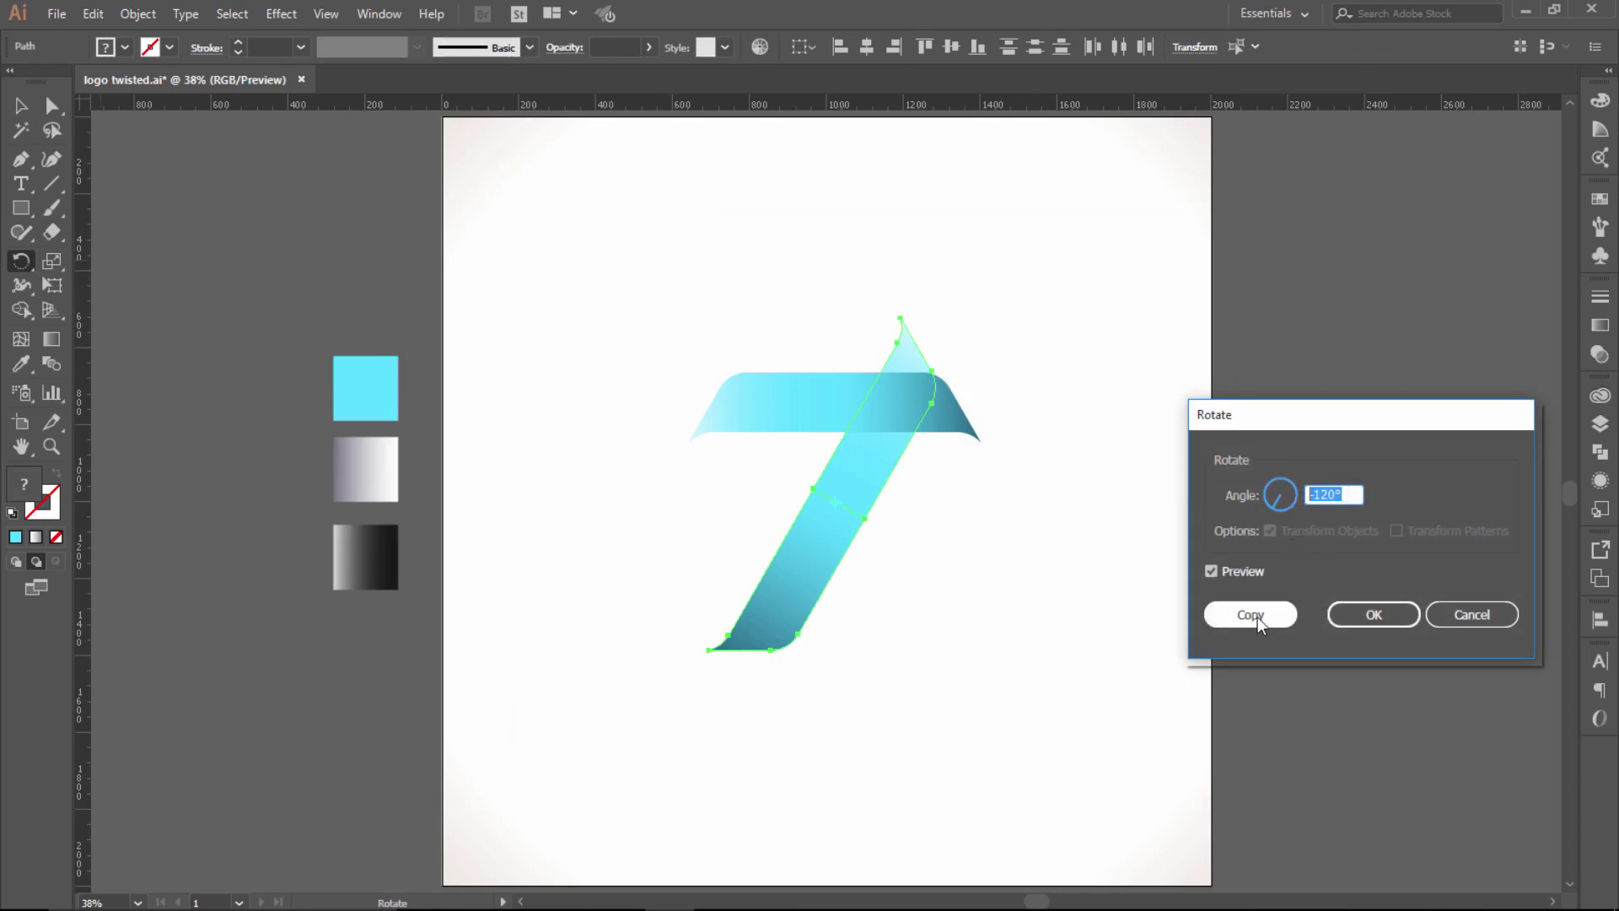
click(1349, 615)
Step: Move the diagonal piece to the top bar's right end and bring it to front
click(20, 106)
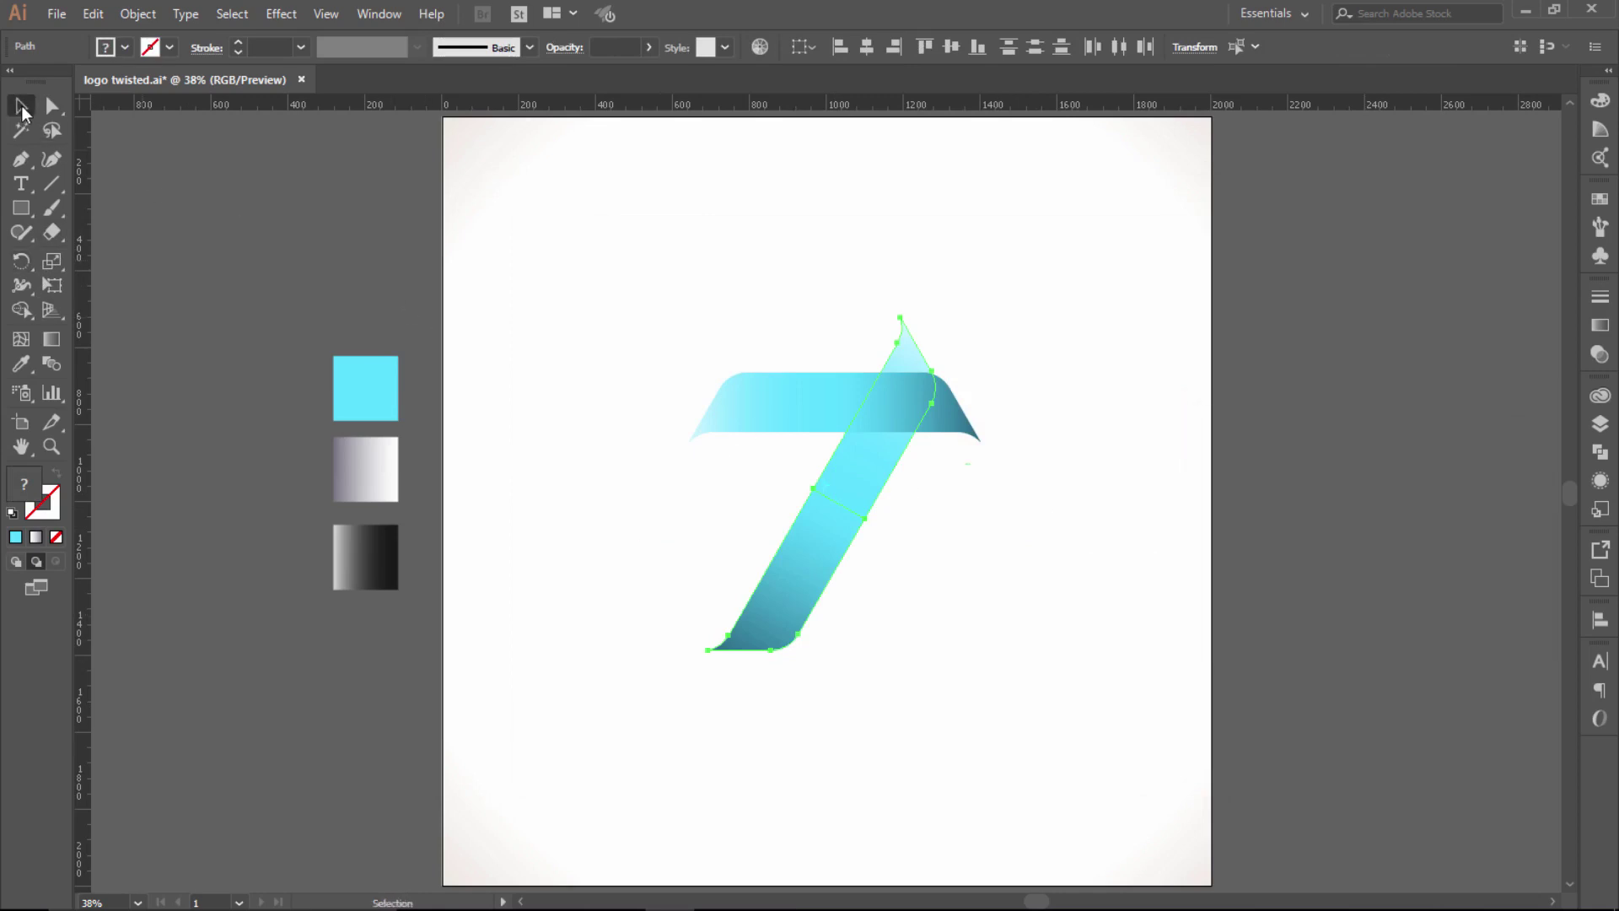
drag(866, 453, 914, 521)
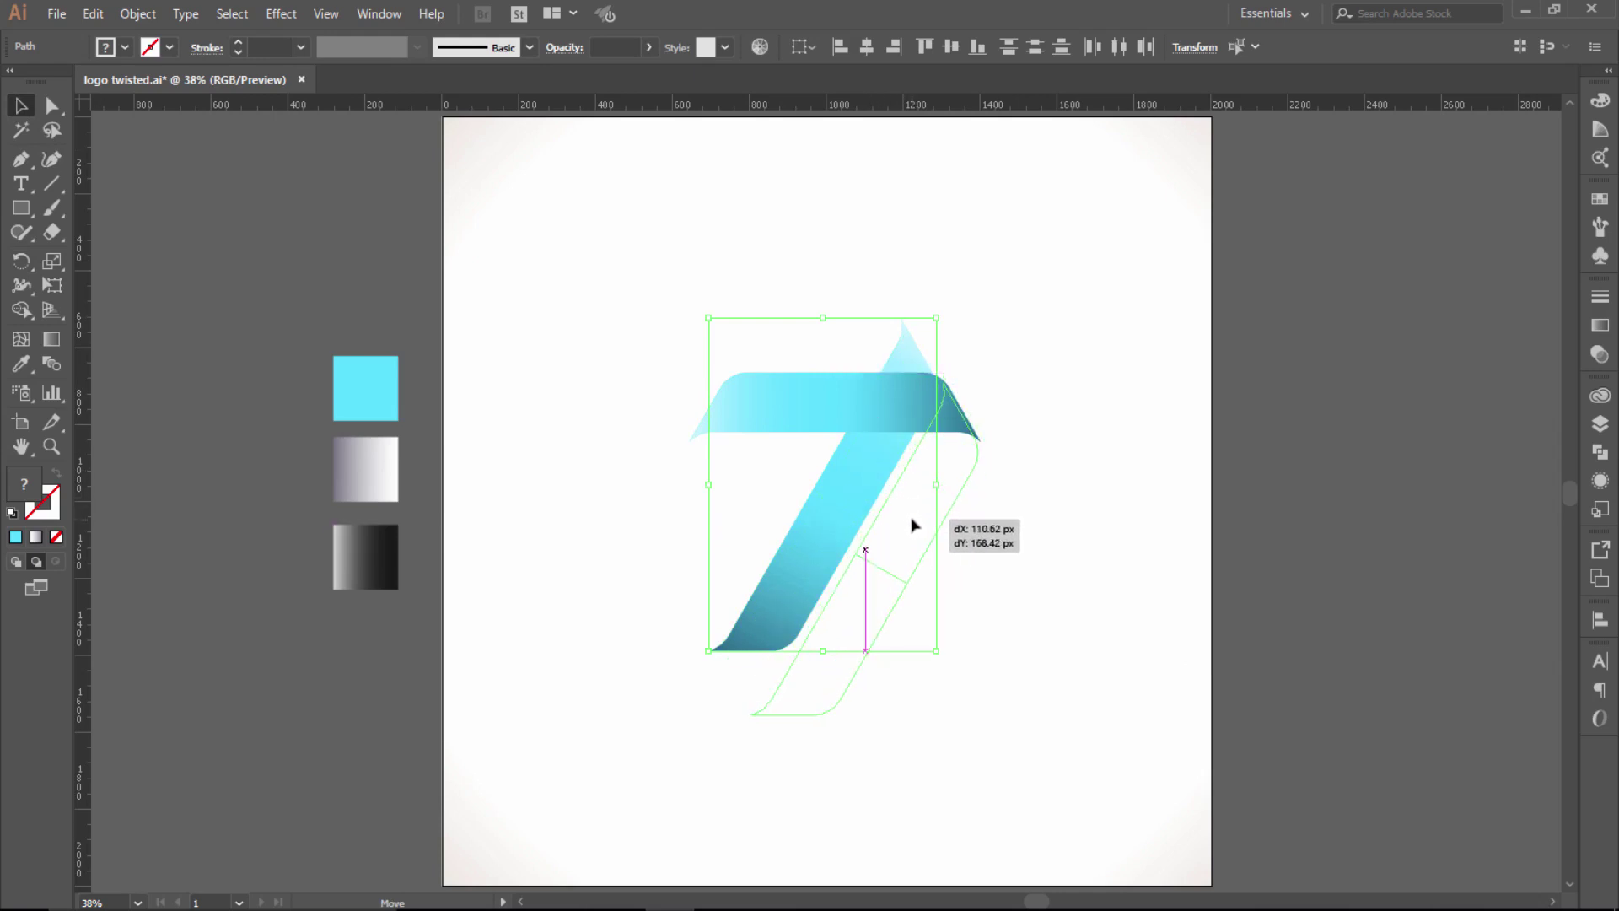
drag(914, 524, 917, 527)
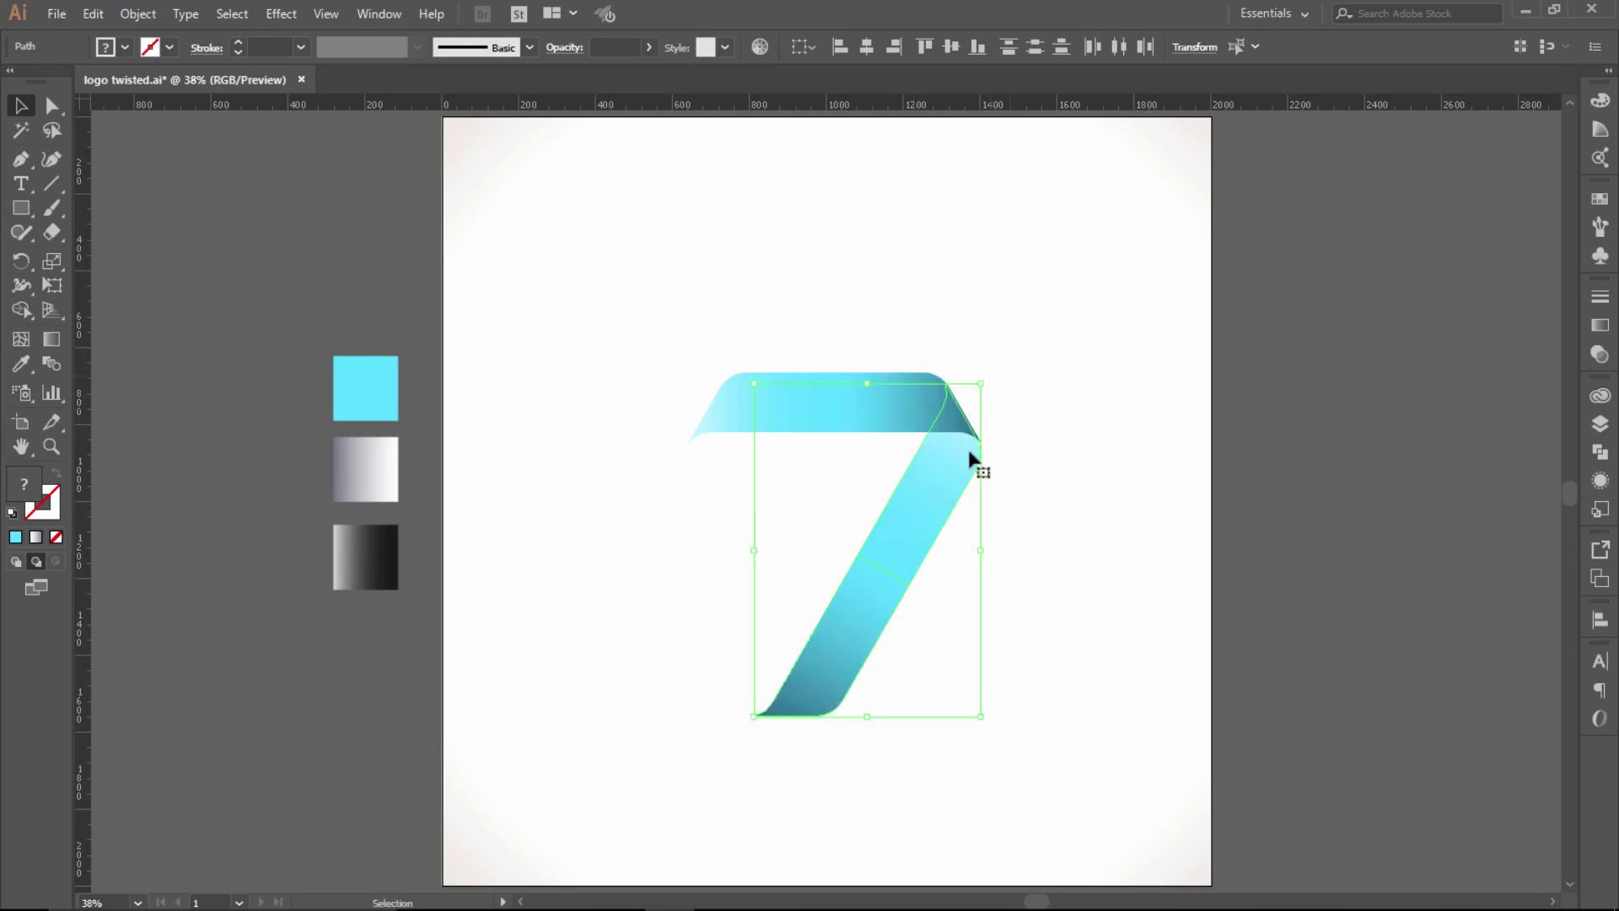
right_click(932, 496)
click(1180, 788)
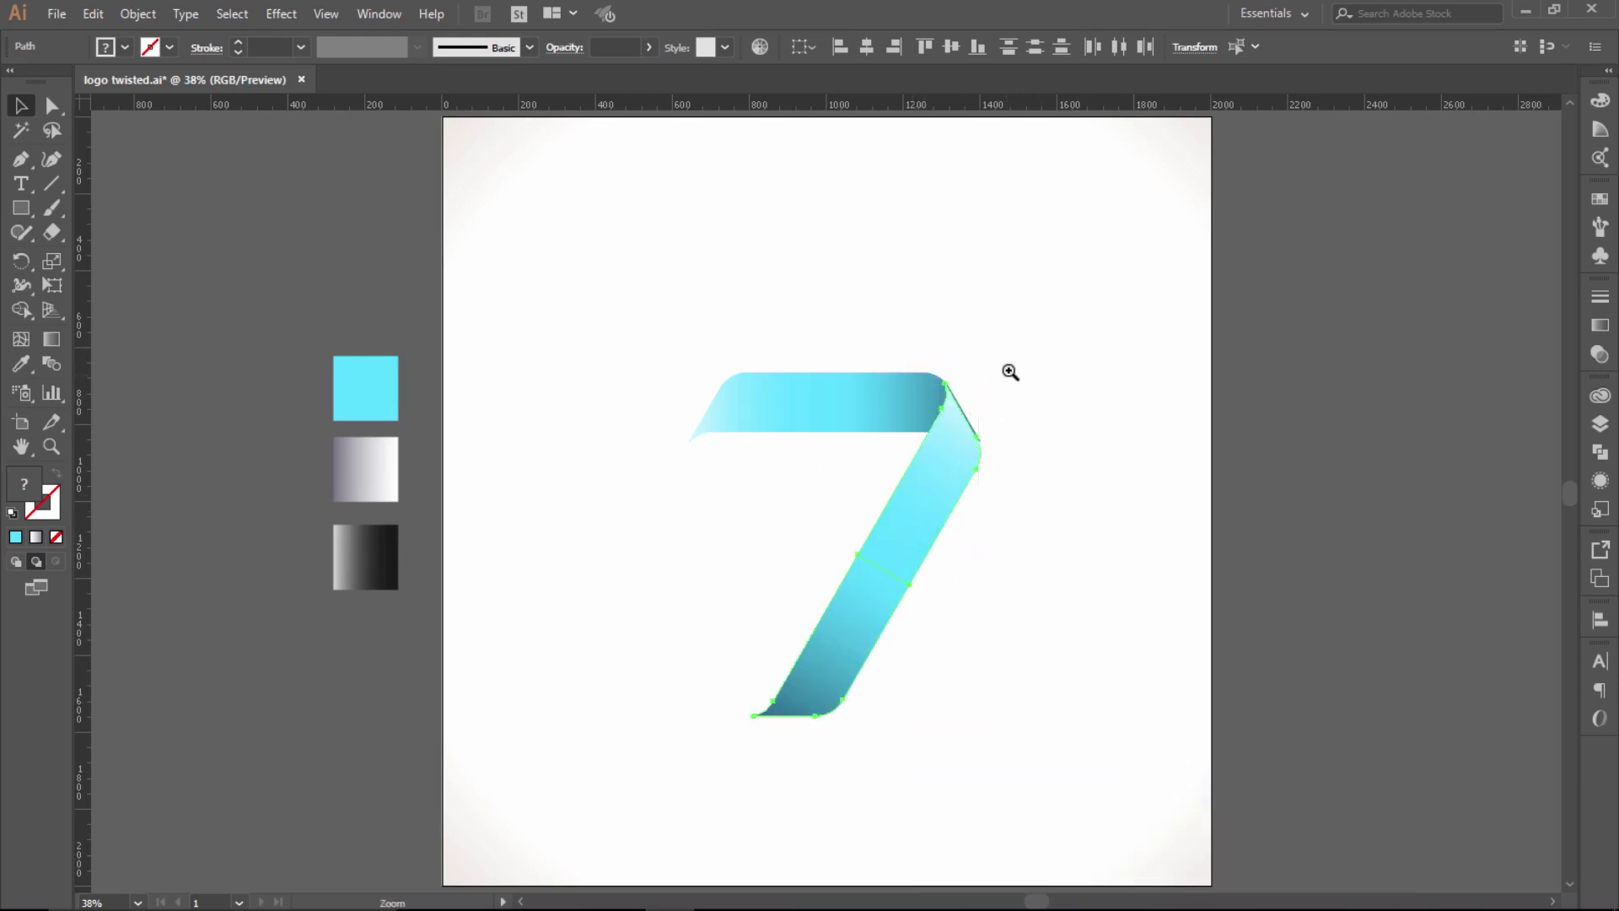
Step: Nudge the diagonal ribbon onto the bar's rounded corner, verify in Outline view, and fit the artboard
drag(1010, 372, 925, 469)
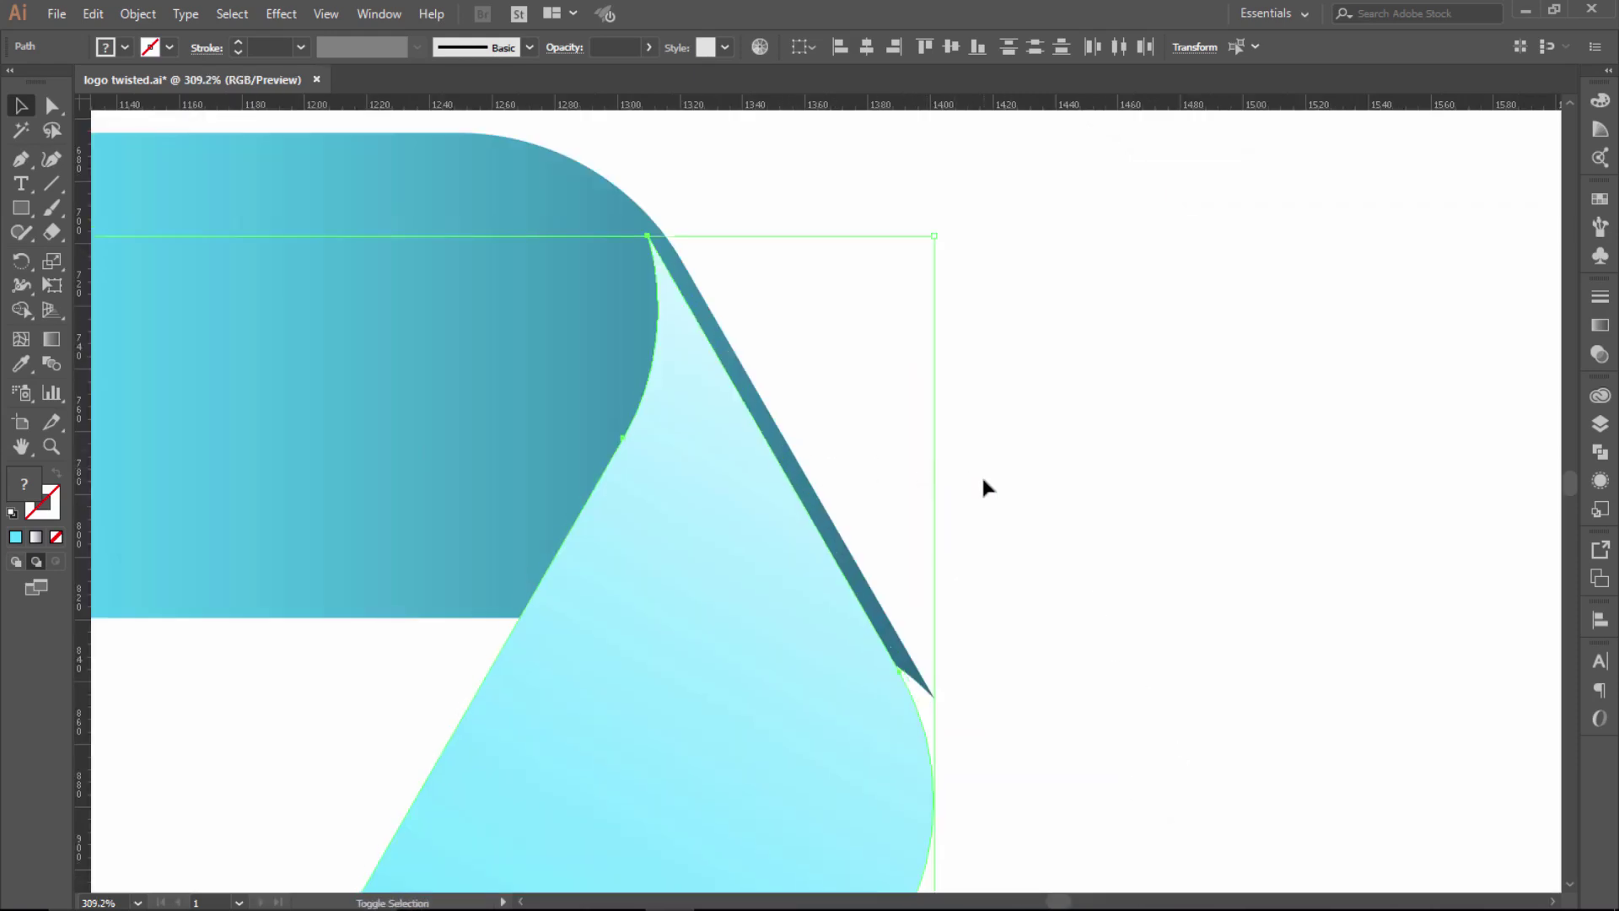
key(Right)
key(Right)
key(Right)
key(Down)
key(Down)
key(Down)
key(Right)
key(Right)
key(Right)
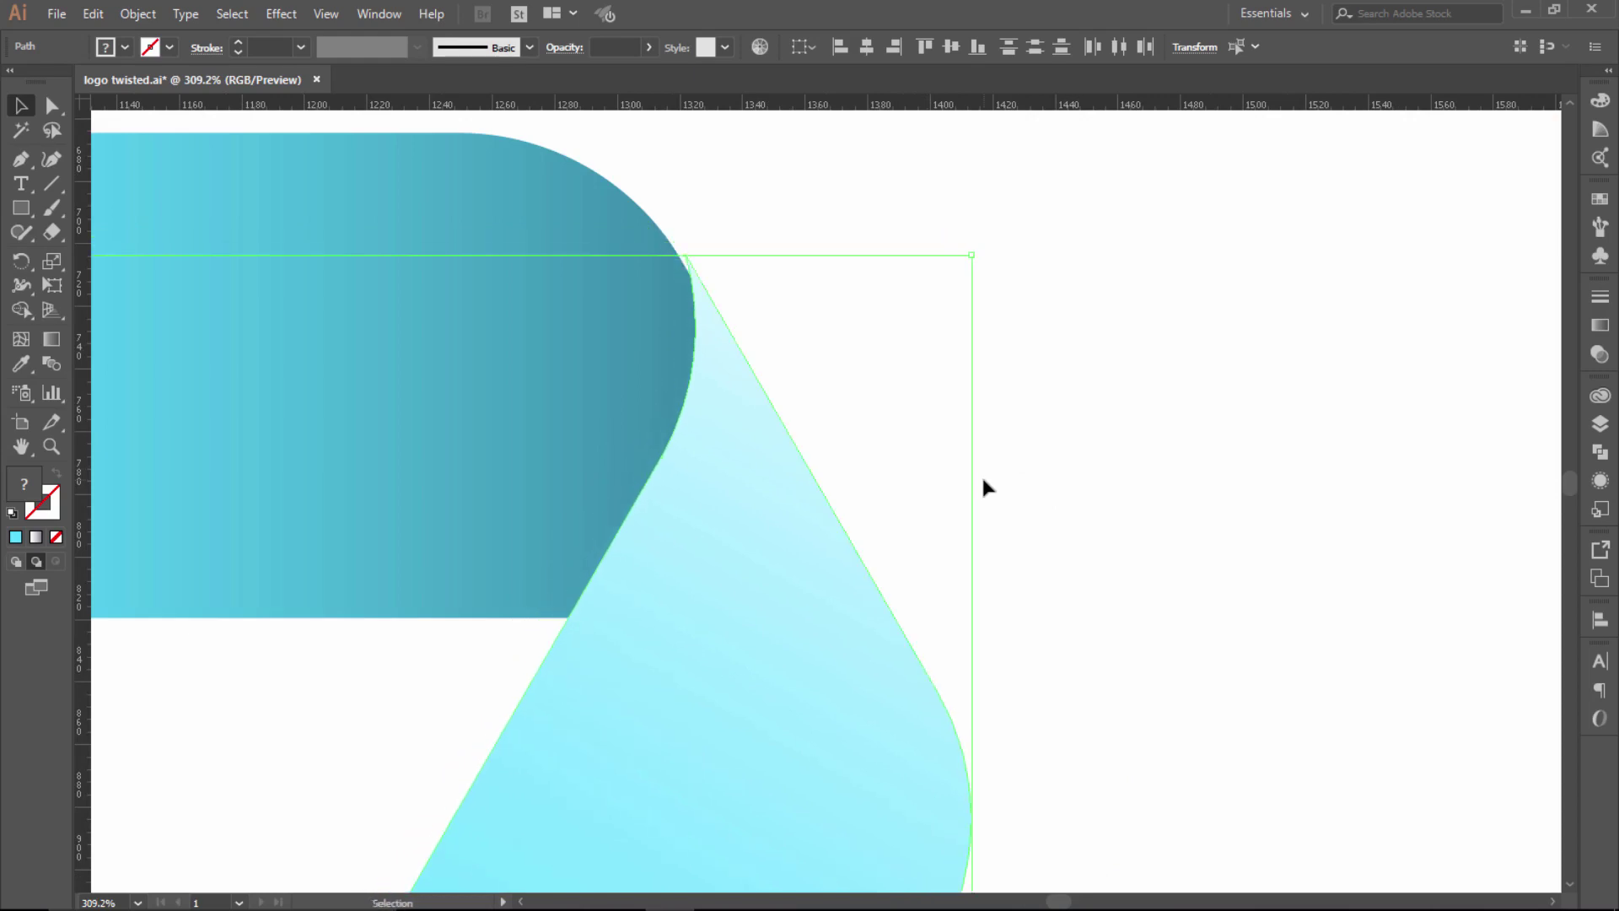
key(ctrl+y)
key(Left)
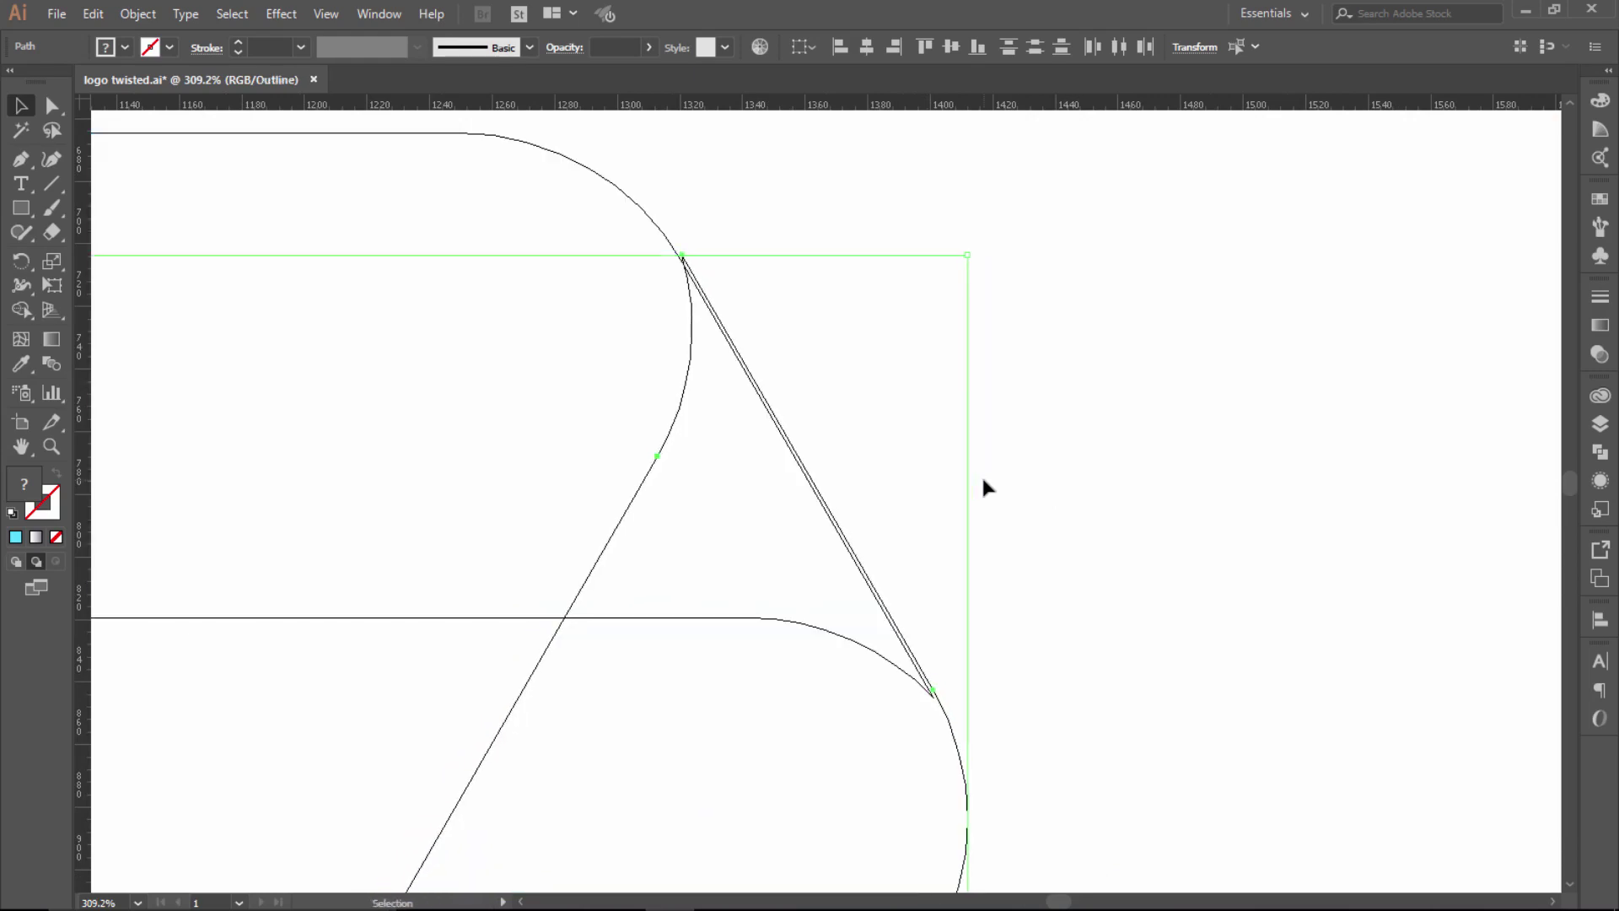
key(Left)
key(ctrl+y)
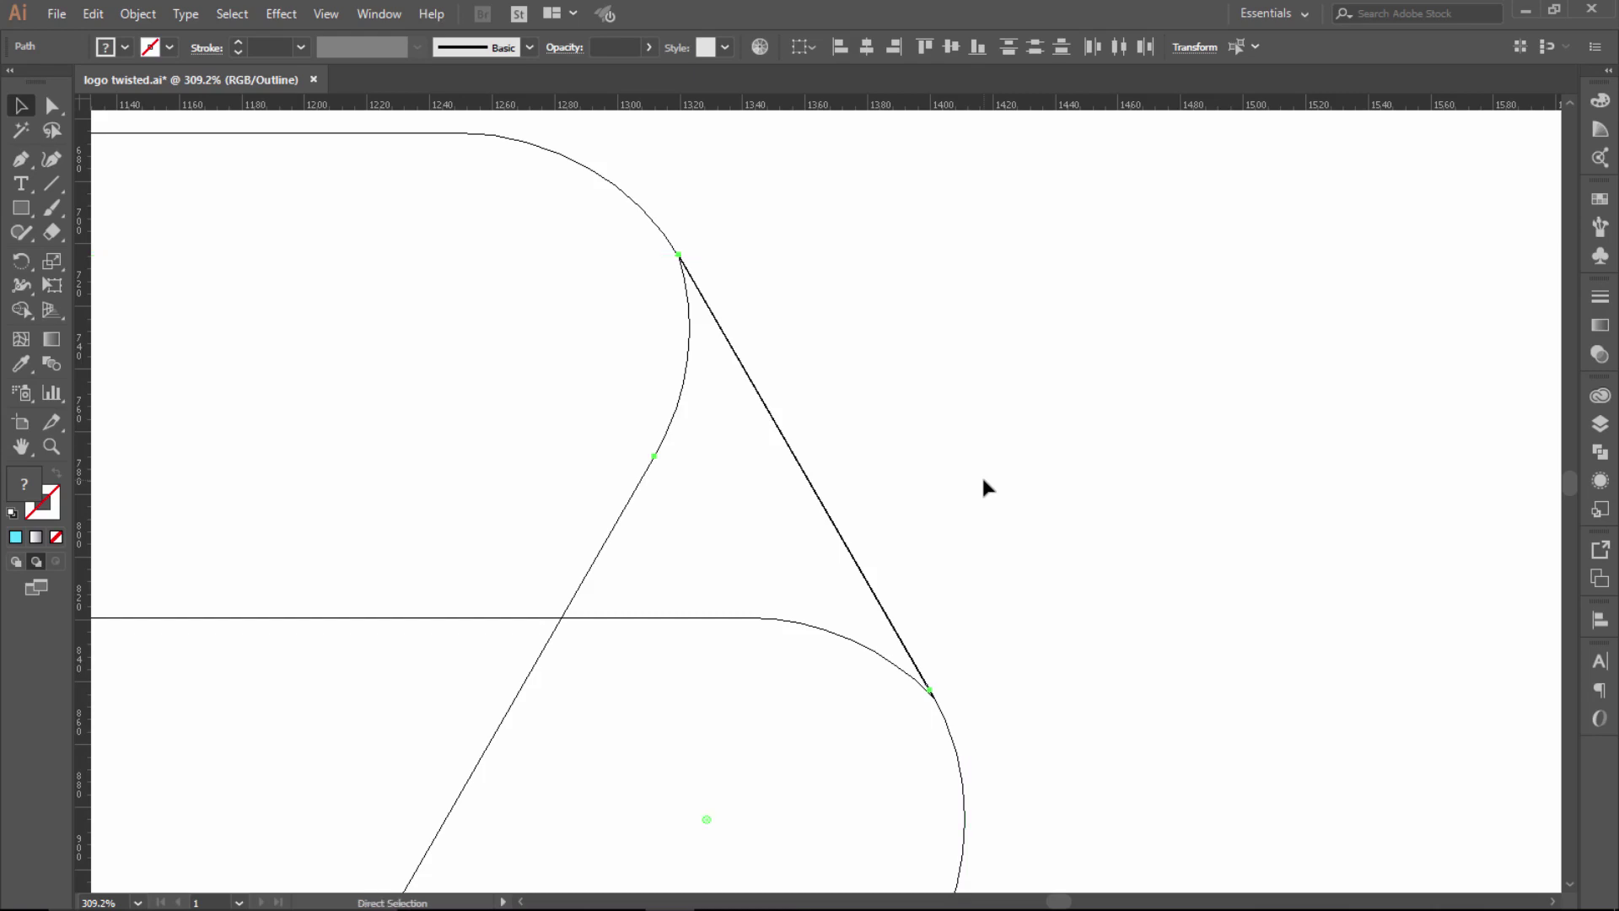
click(138, 902)
click(187, 882)
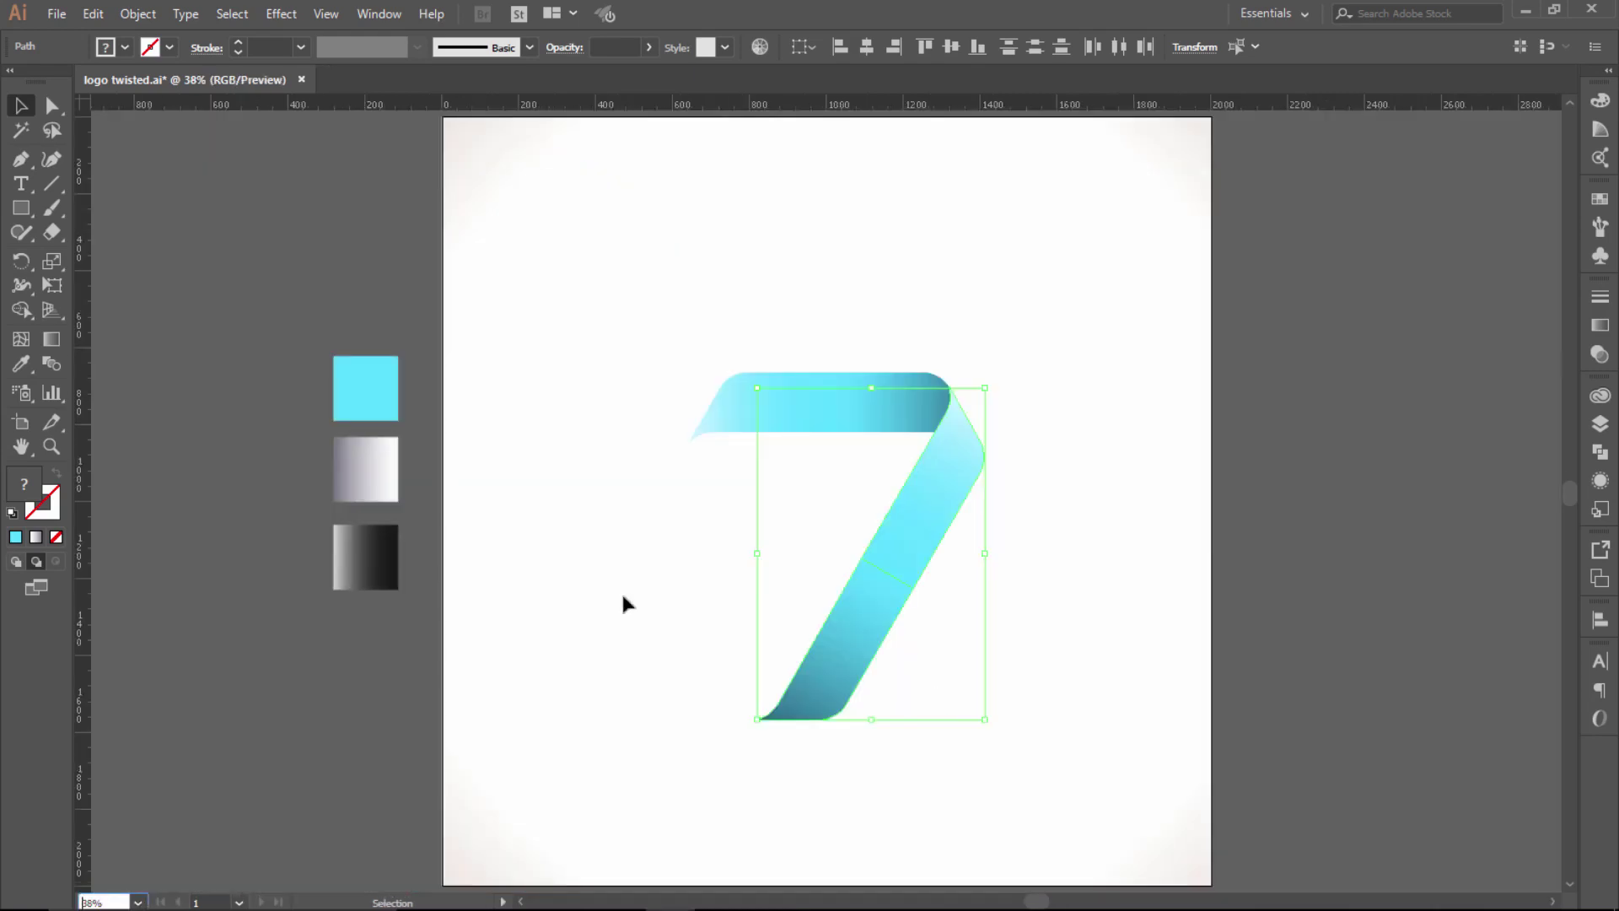
click(1071, 575)
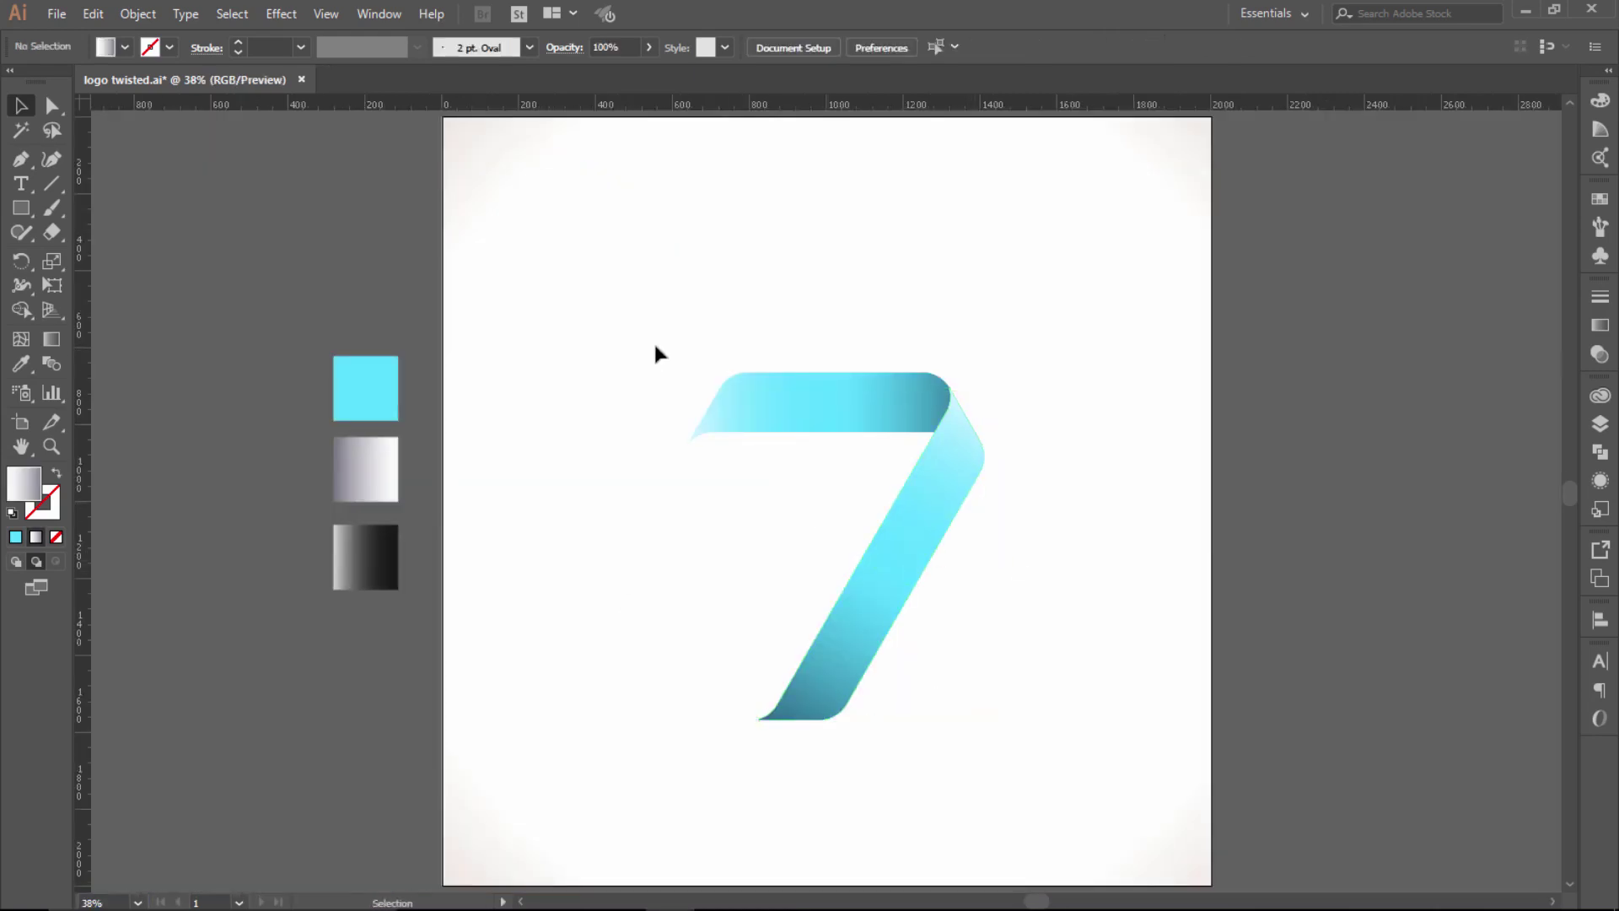
Step: Copy the top bar rotated 120°, bring it to front, and place it as the left arm
drag(875, 423, 888, 434)
double_click(21, 260)
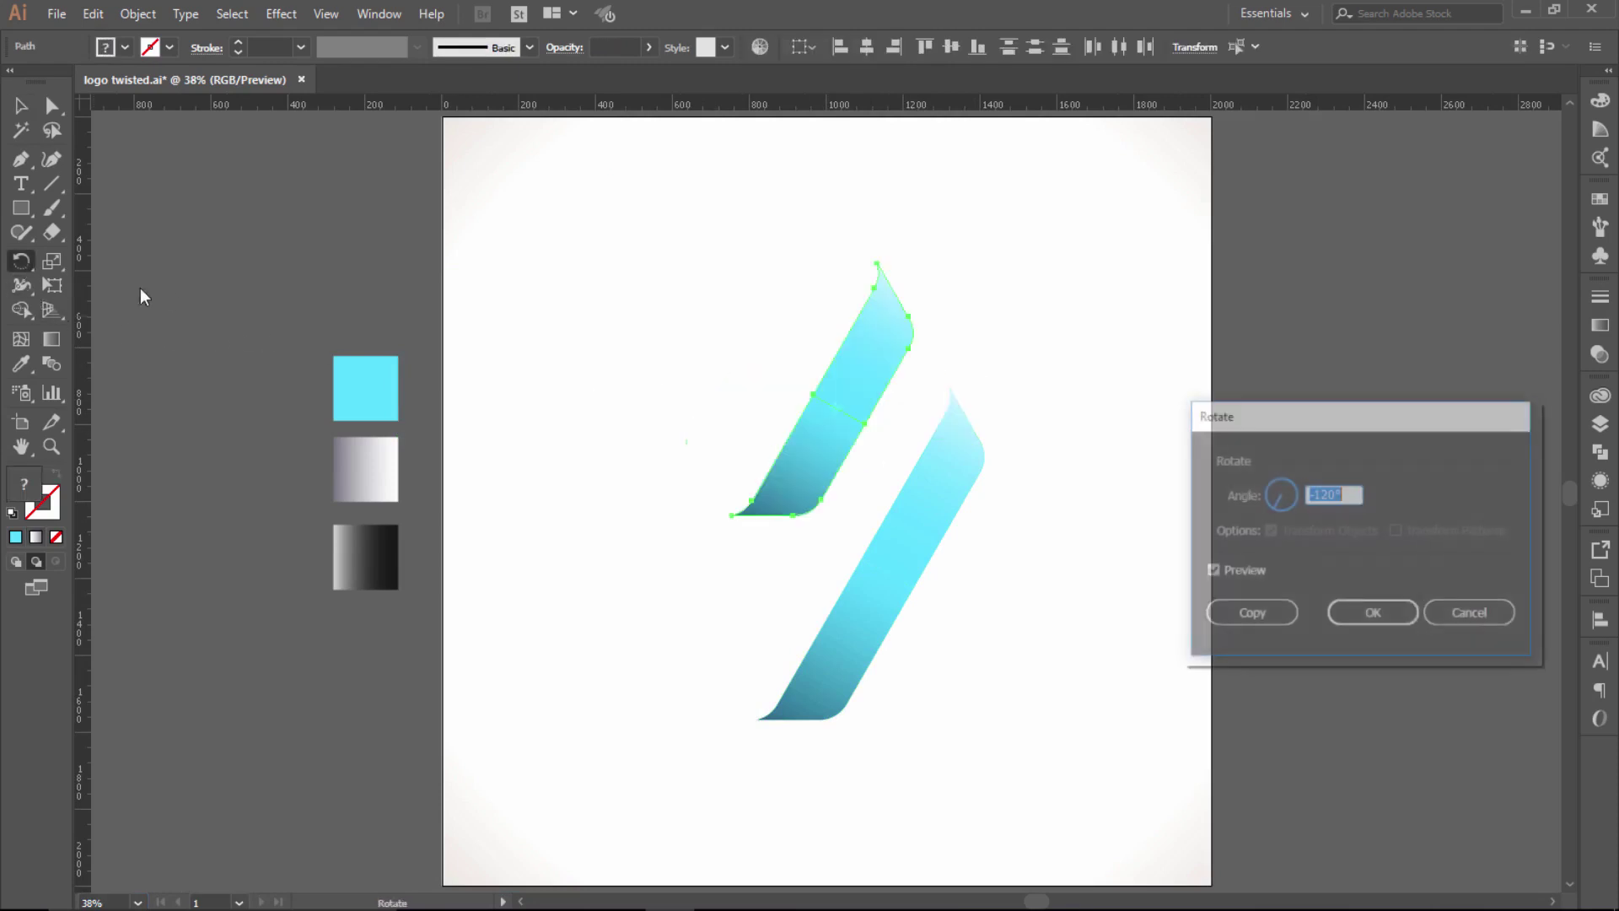
text(120)
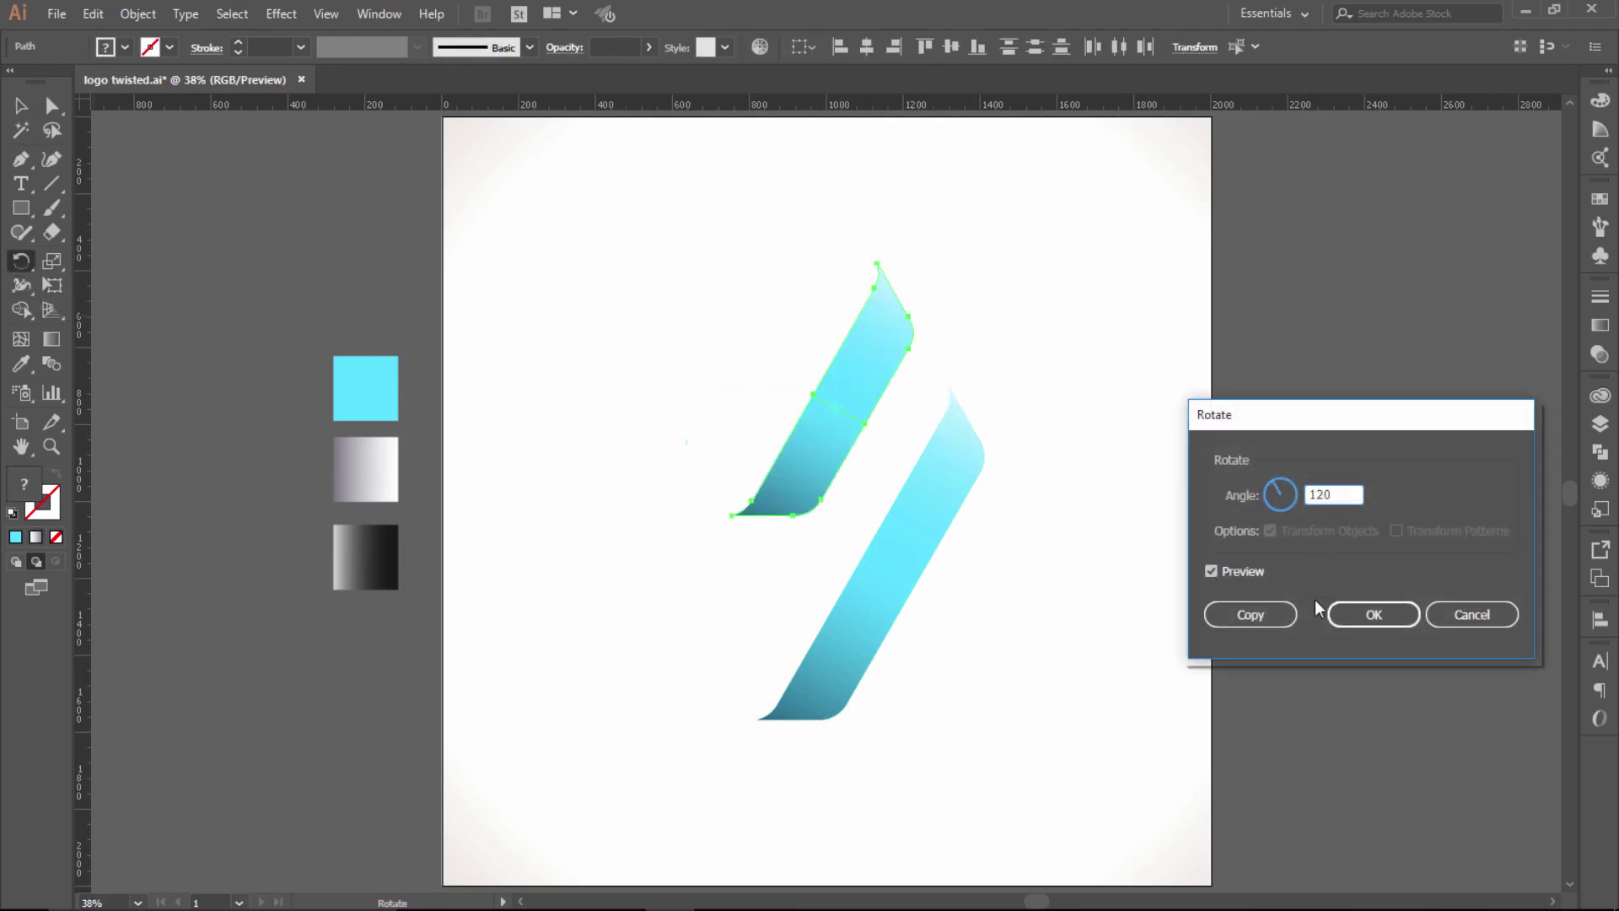
click(1250, 614)
click(22, 107)
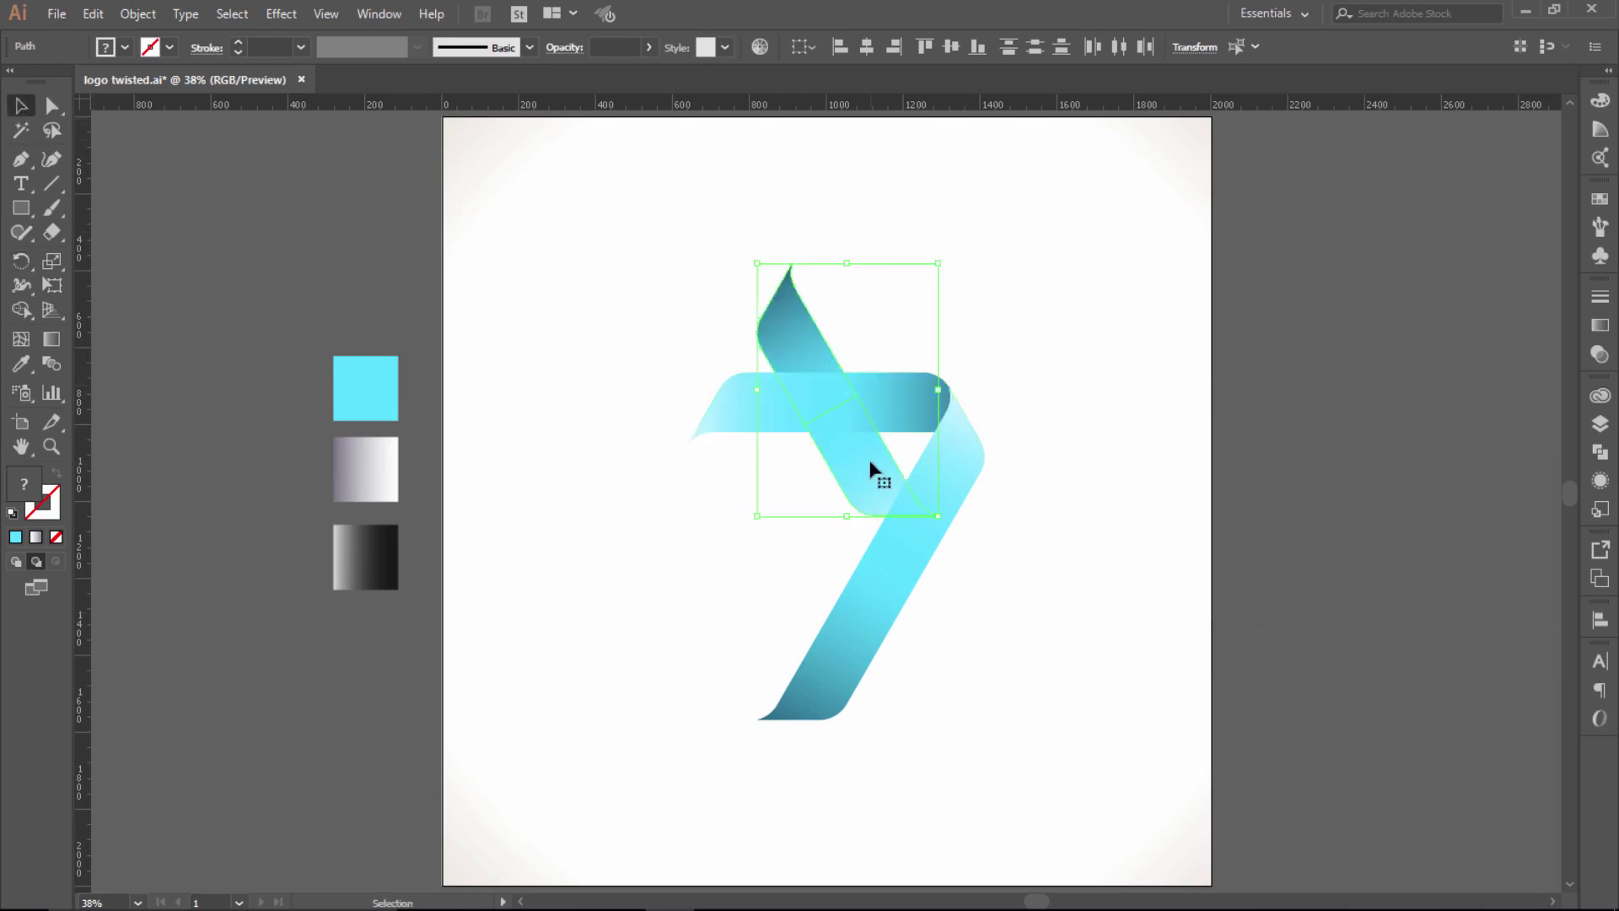
right_click(867, 469)
click(1175, 751)
drag(869, 475, 758, 678)
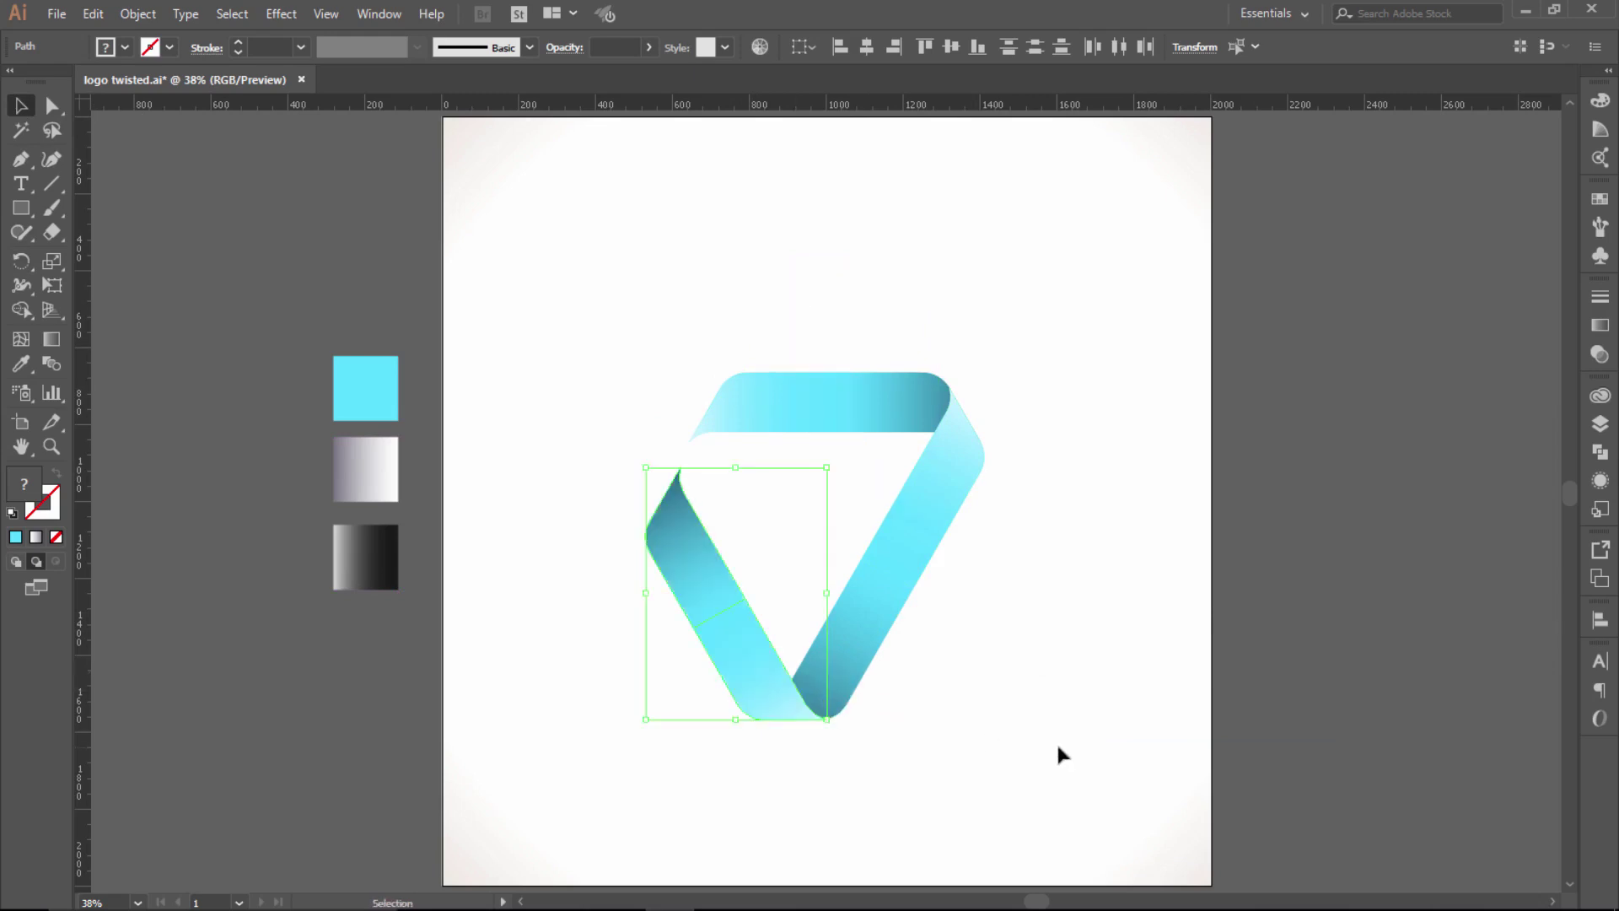
Step: Nudge the left arm up in Outline view to match the bottom corner, then fit the artboard
click(992, 588)
scroll(902, 600, up, 3)
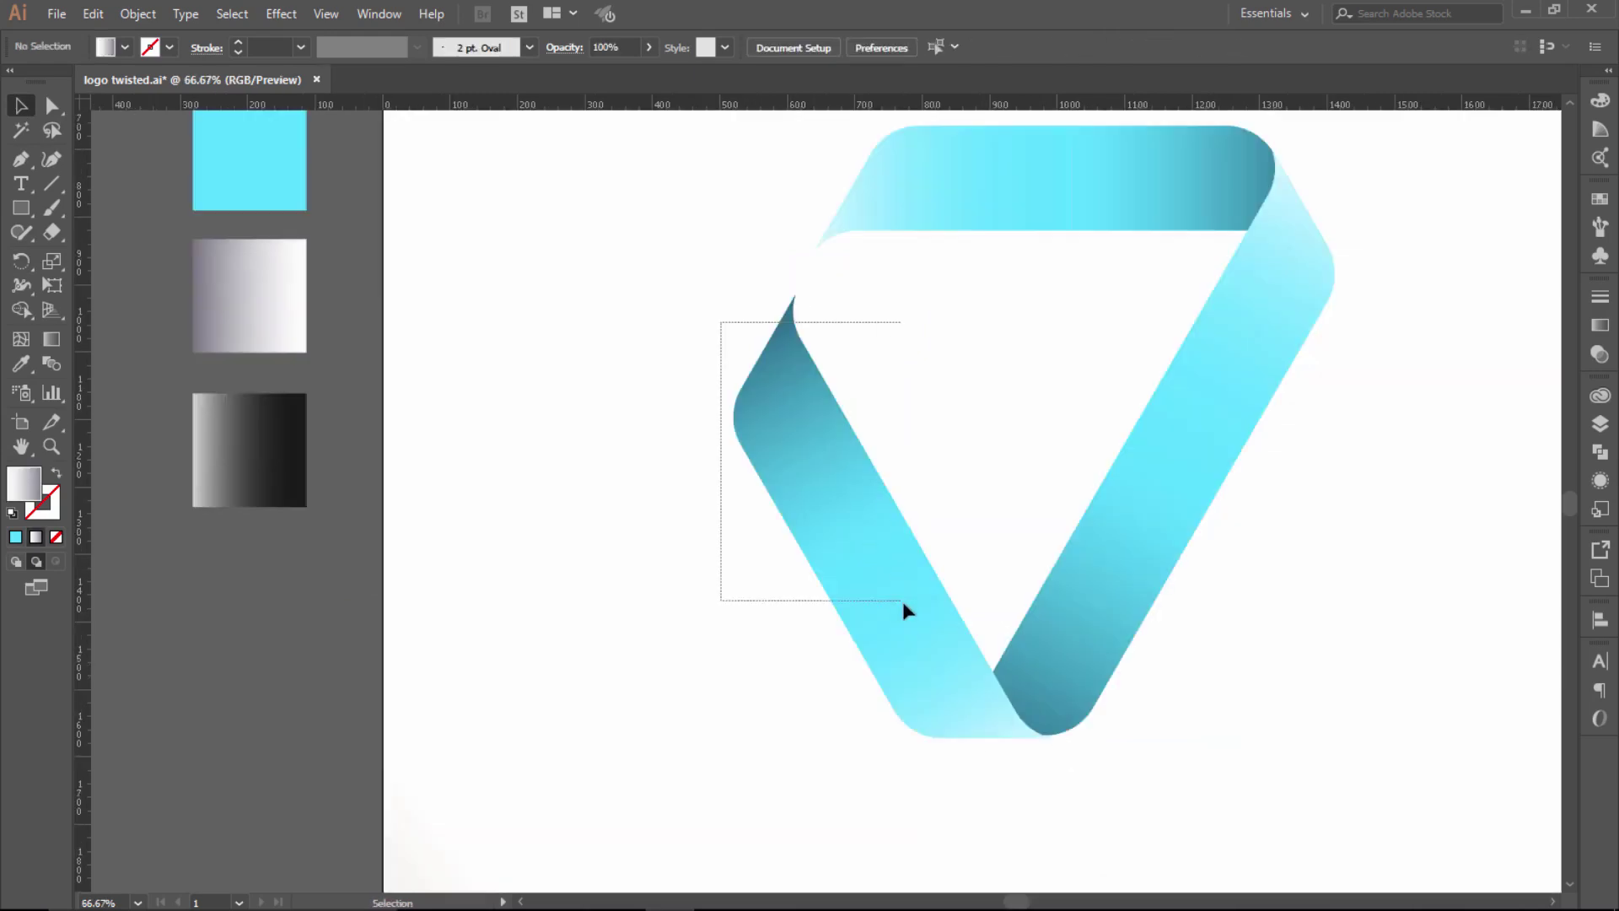
drag(723, 317, 903, 607)
scroll(966, 661, up, 5)
scroll(966, 661, up, 2)
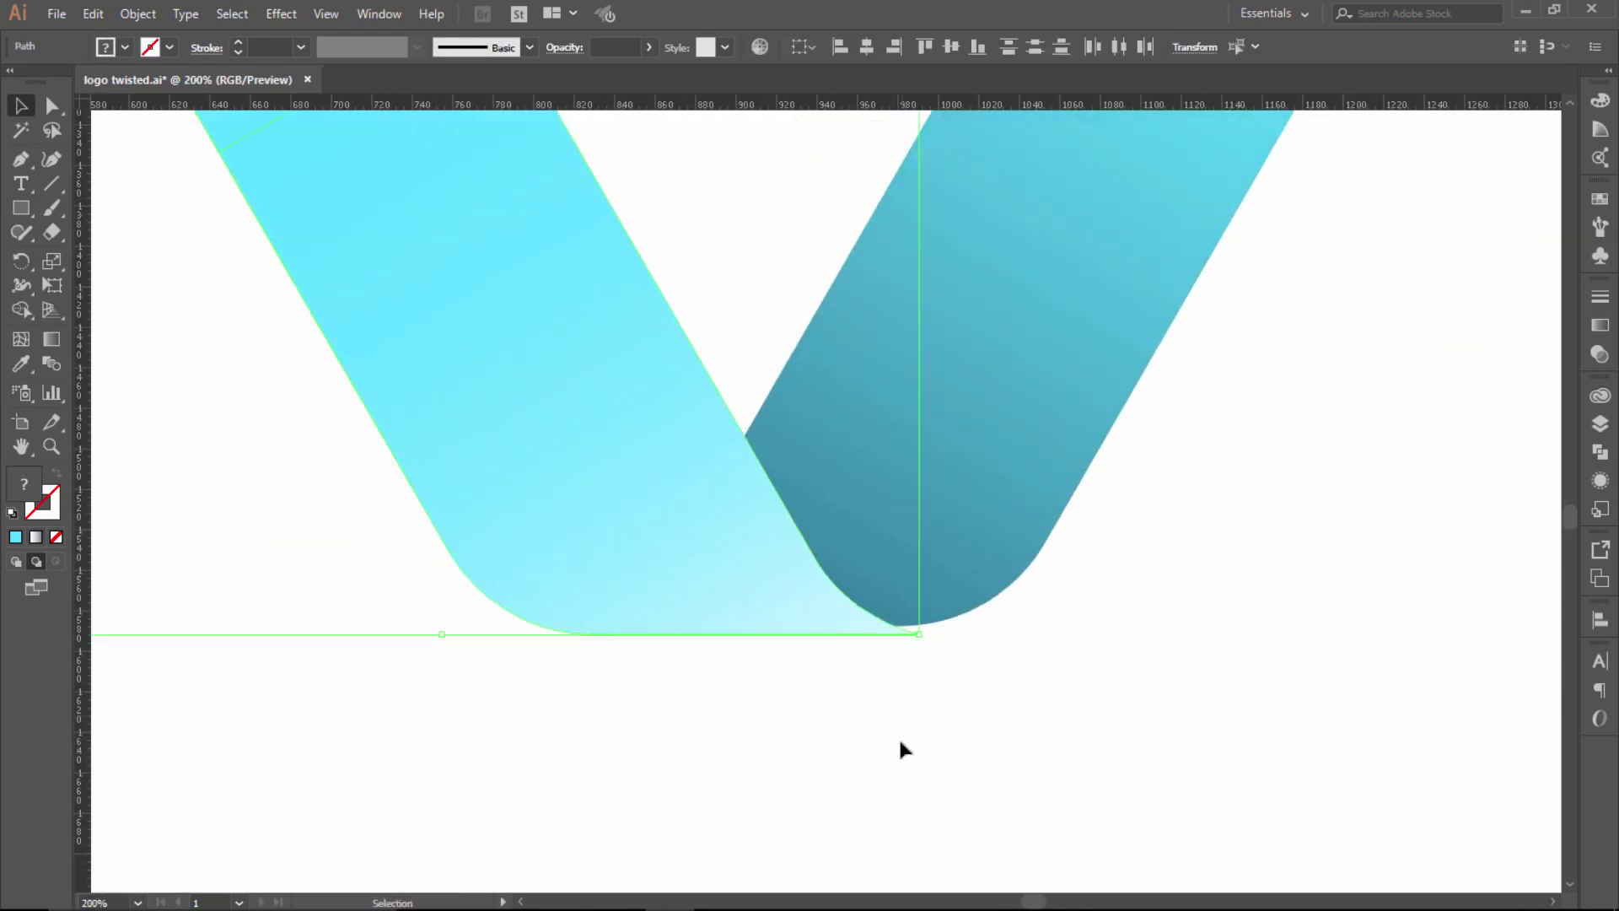
key(ctrl+y)
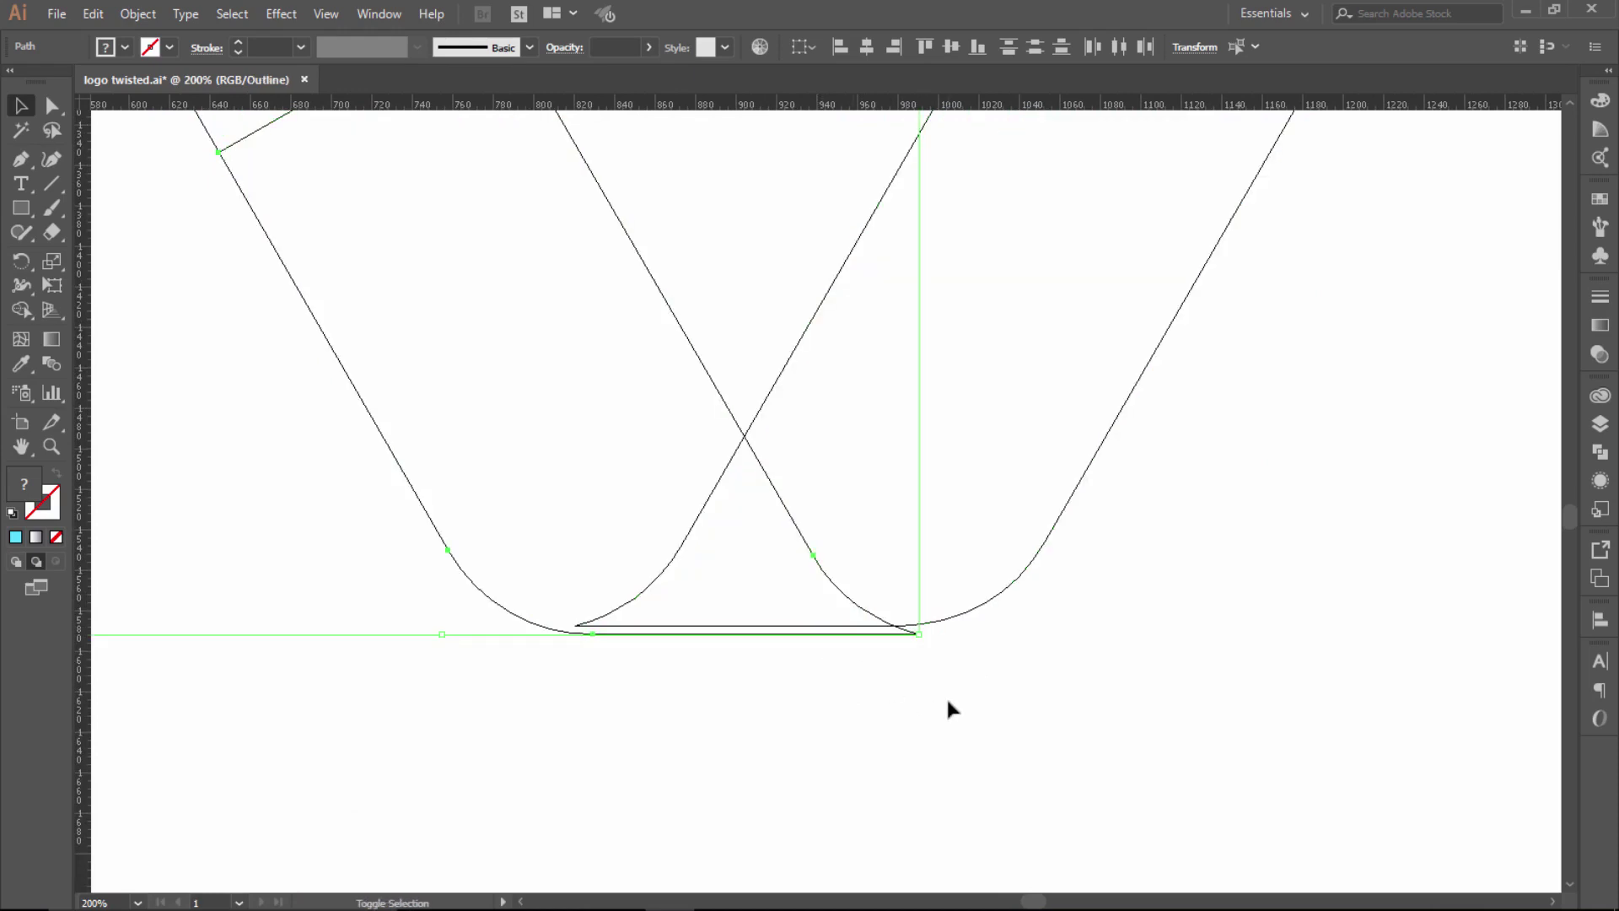
key(Up)
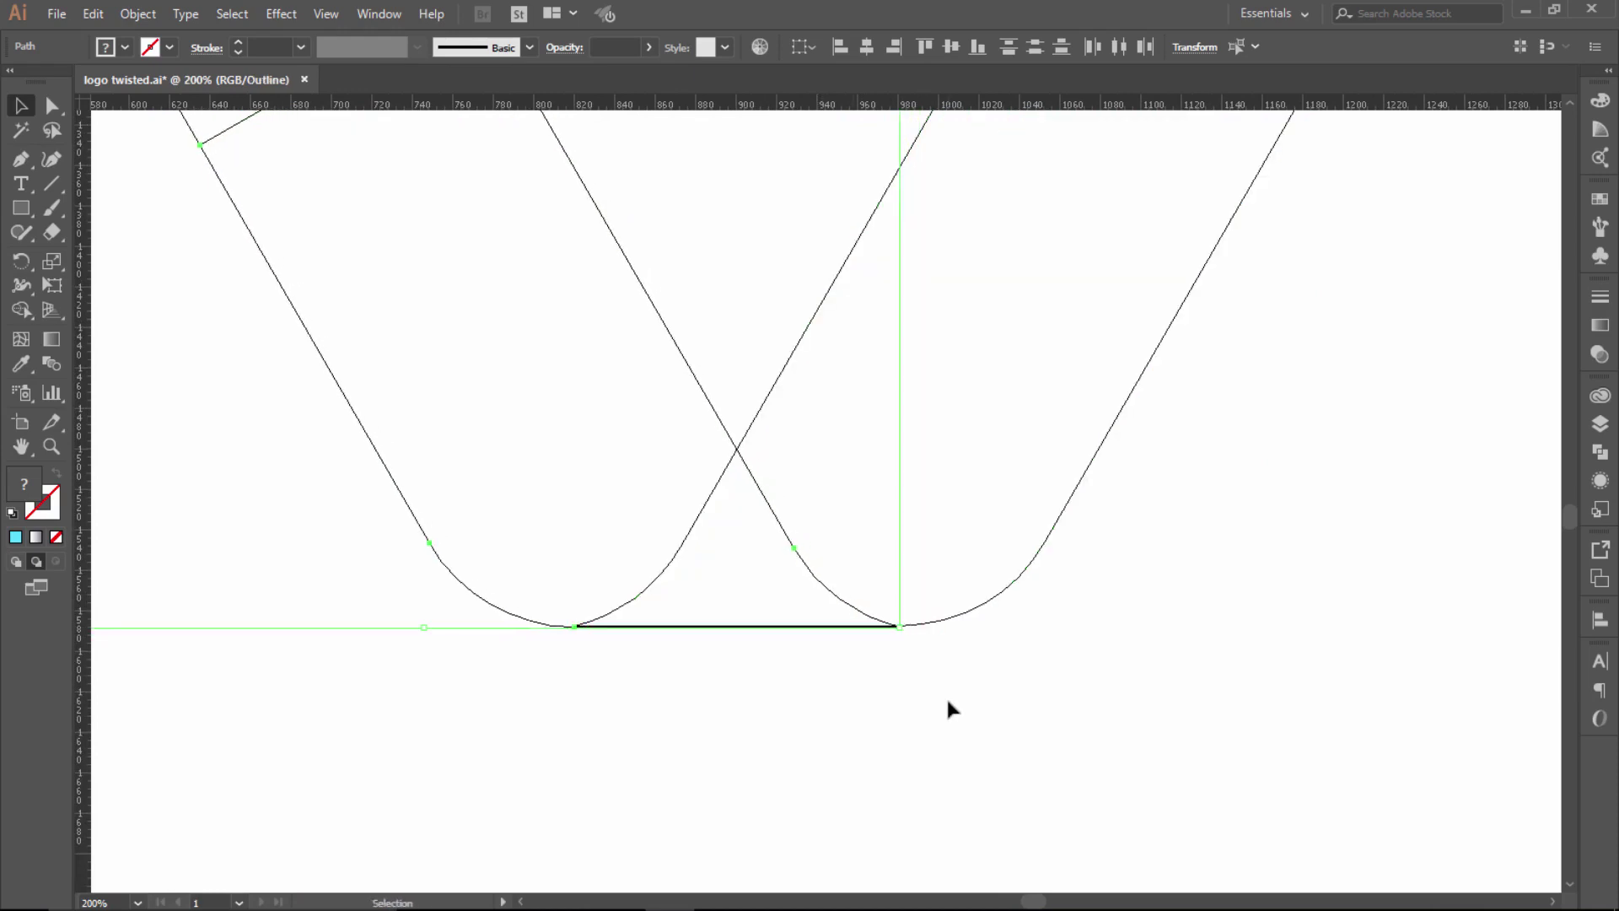
key(ctrl+y)
key(ctrl+shift+a)
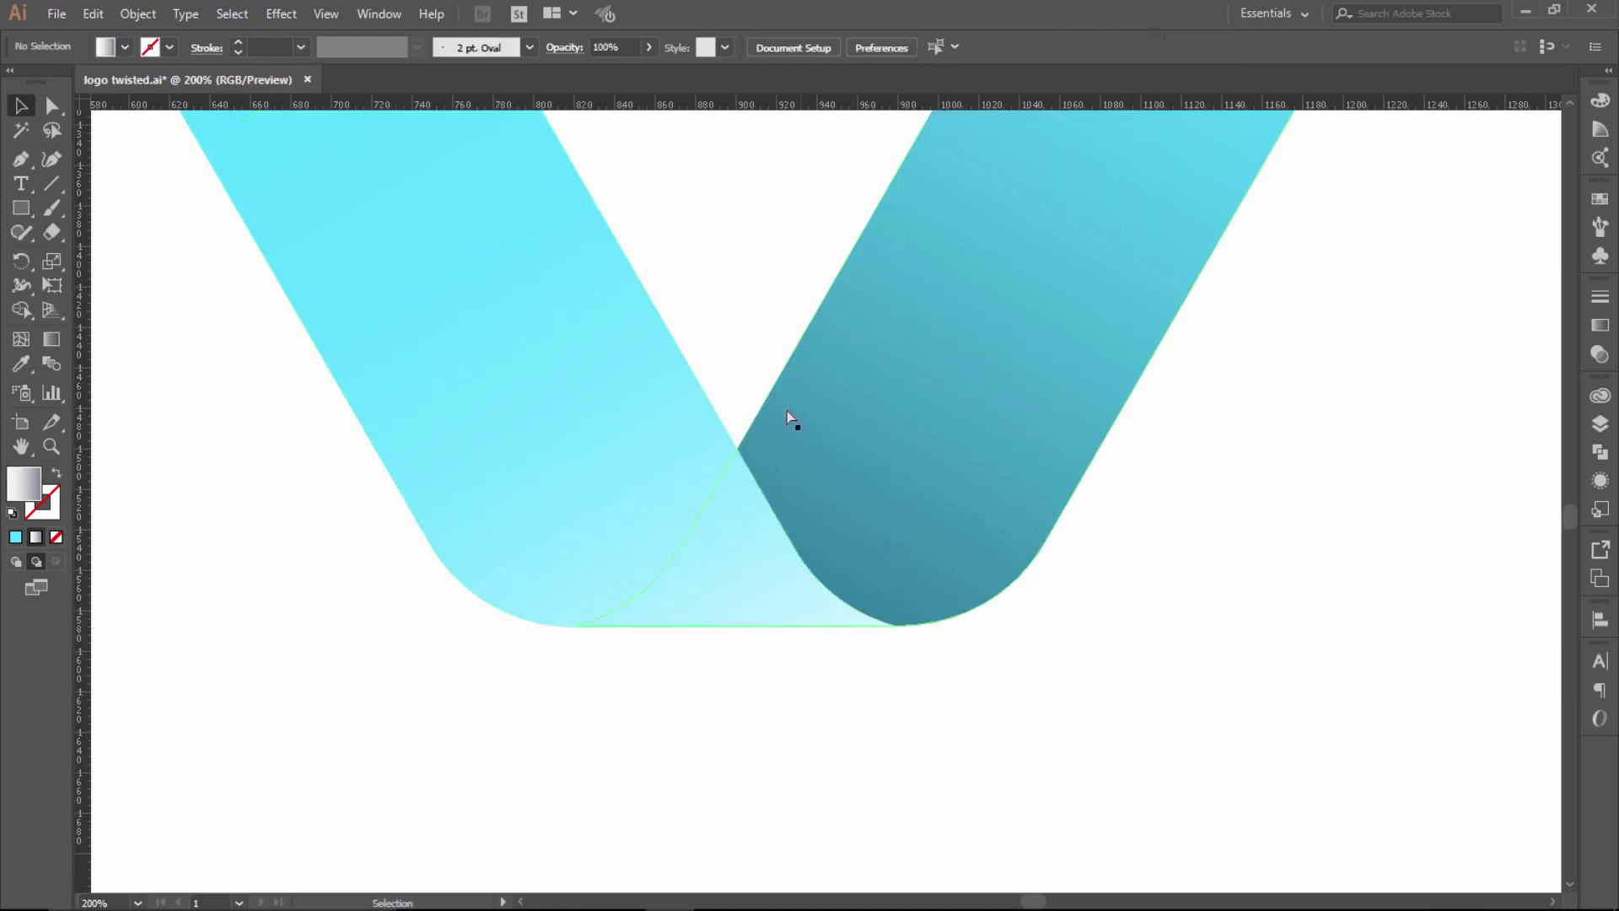
click(138, 902)
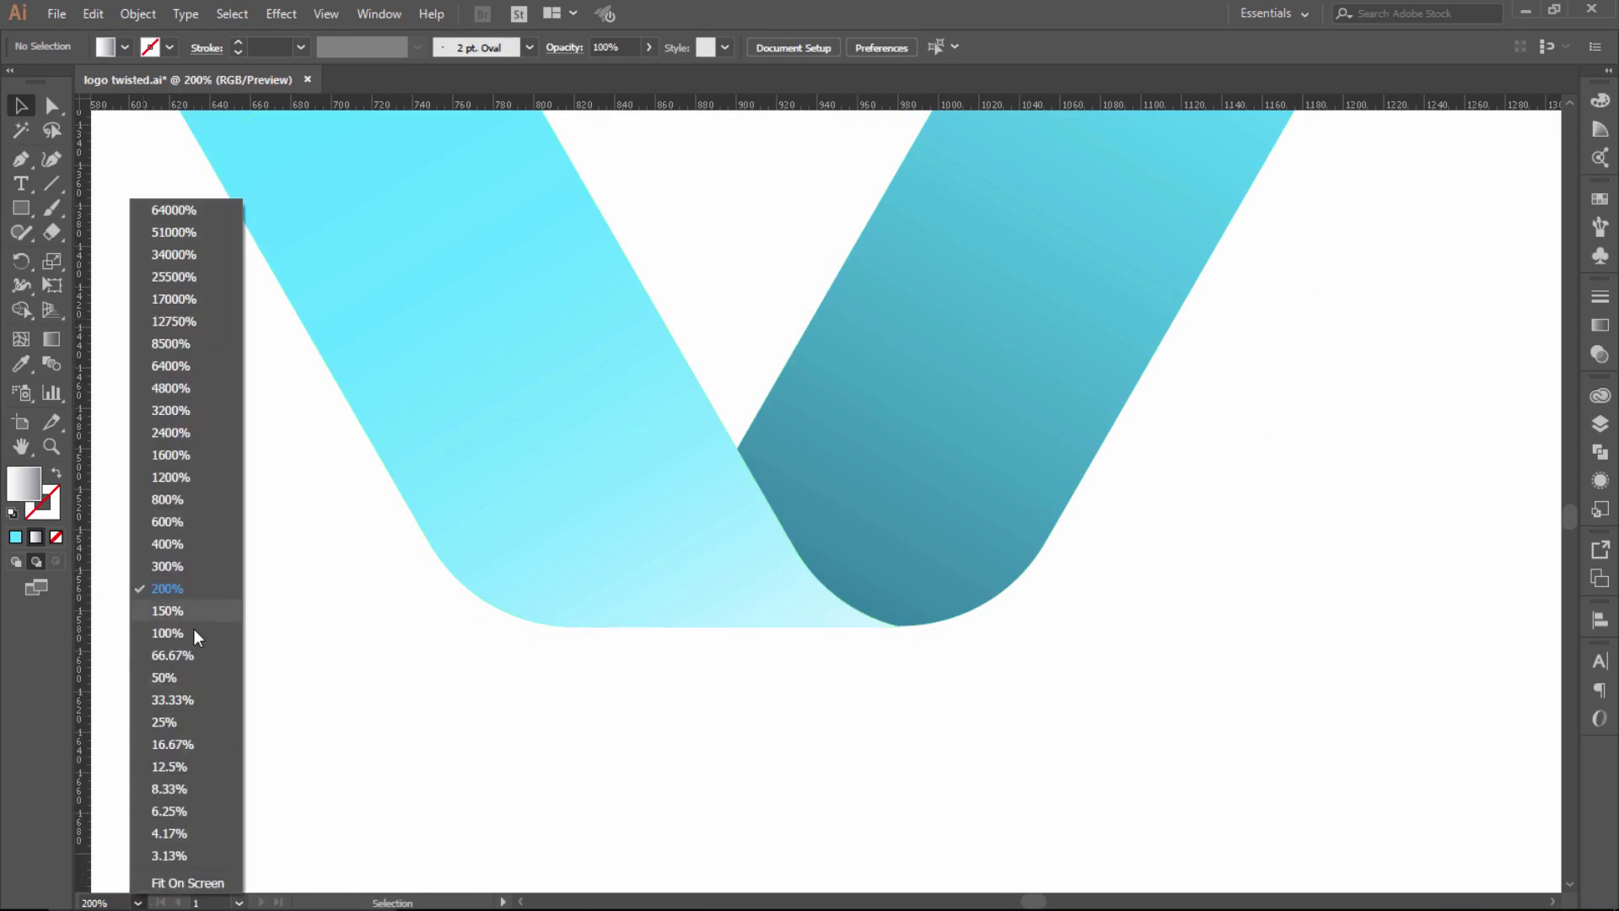
click(188, 882)
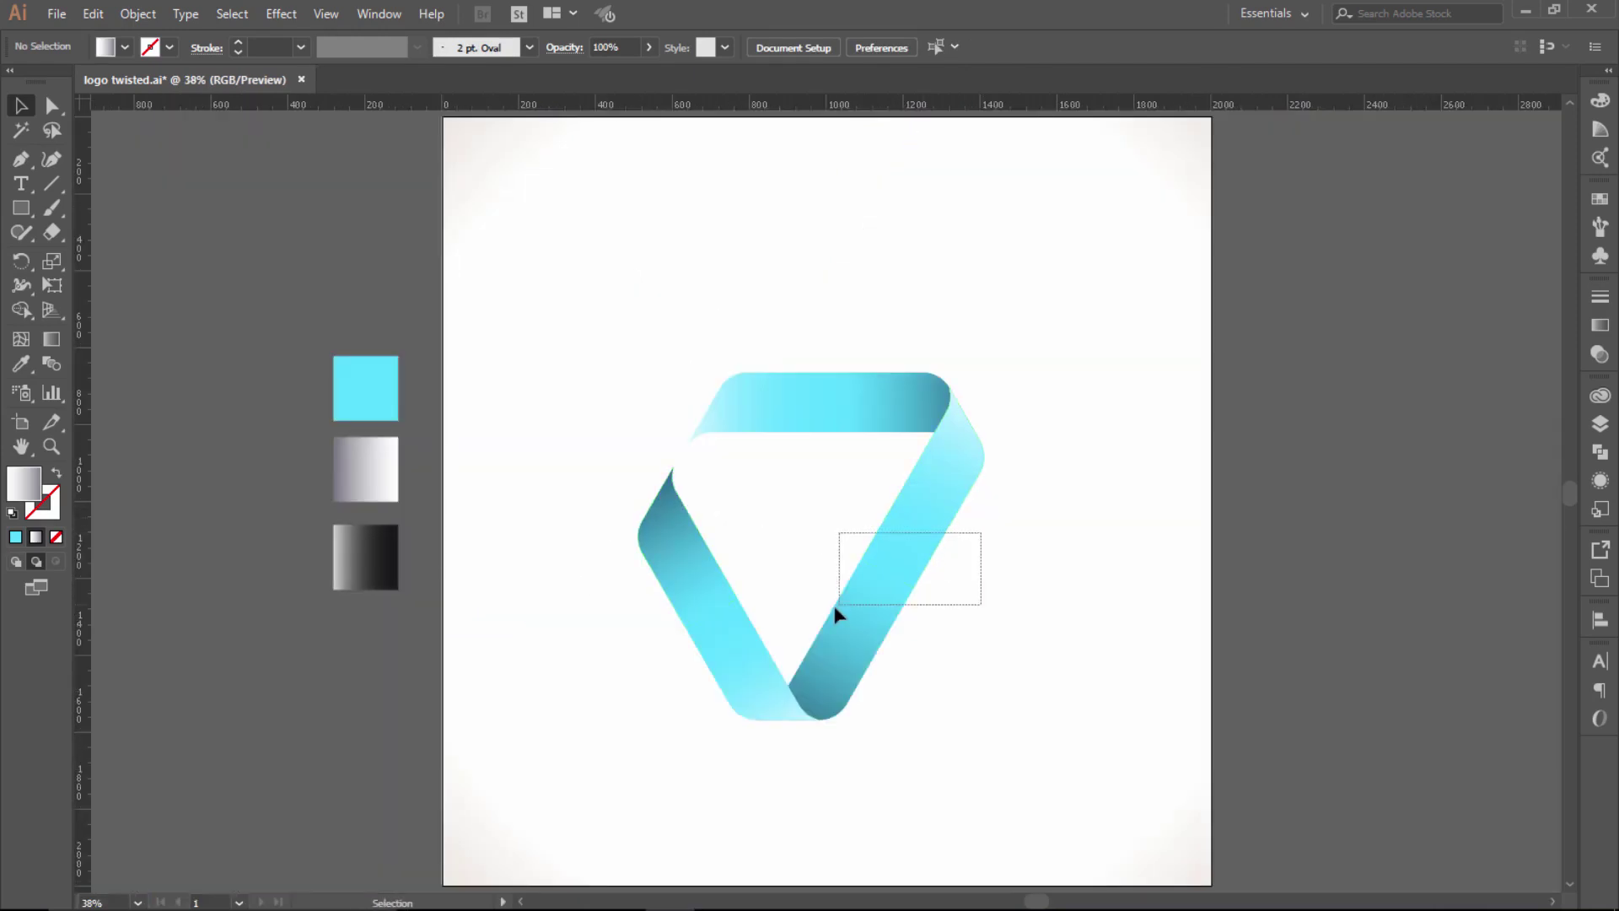
Step: Copy the right diagonal arm rotated 120°, bring it forward, and move it up as a horizontal bar
drag(978, 531, 830, 607)
double_click(21, 260)
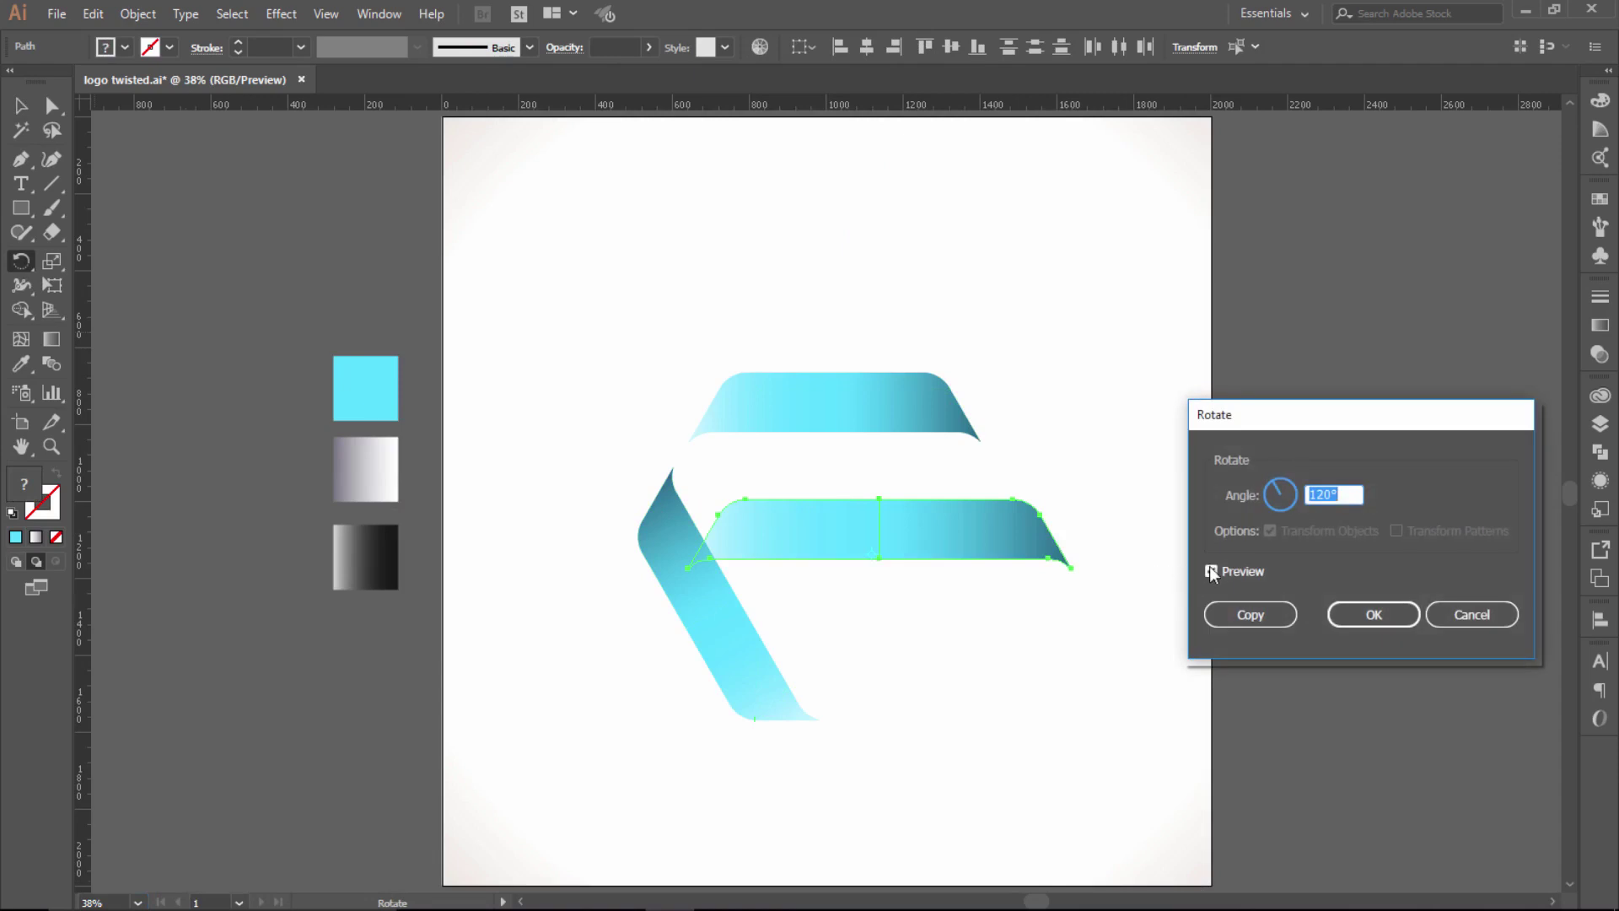
click(1264, 604)
key(v)
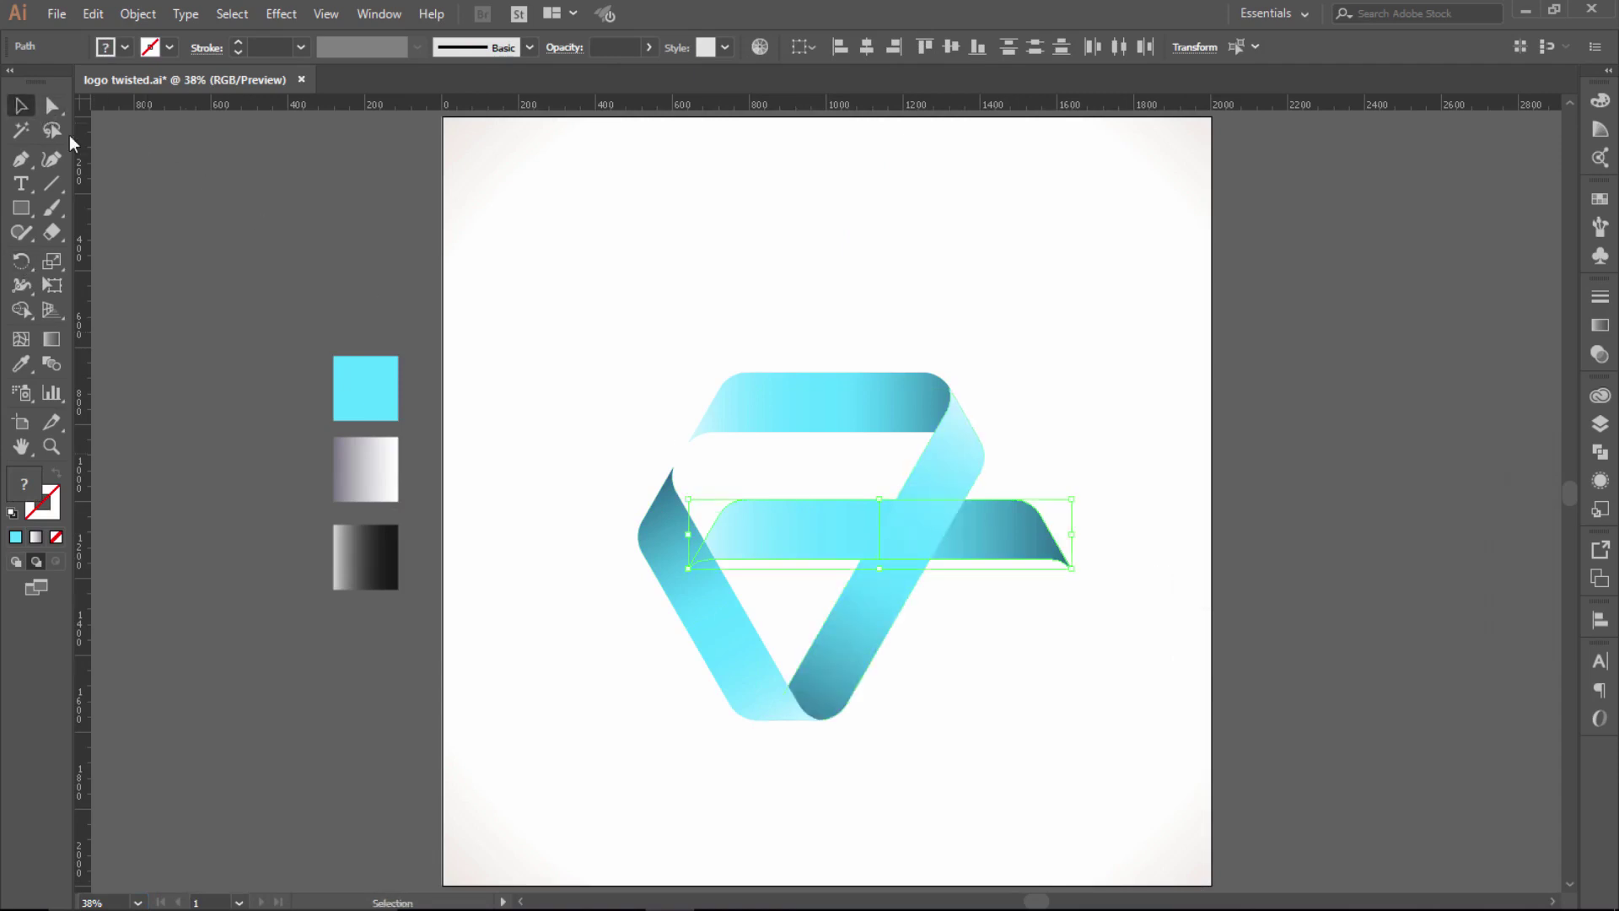
right_click(791, 509)
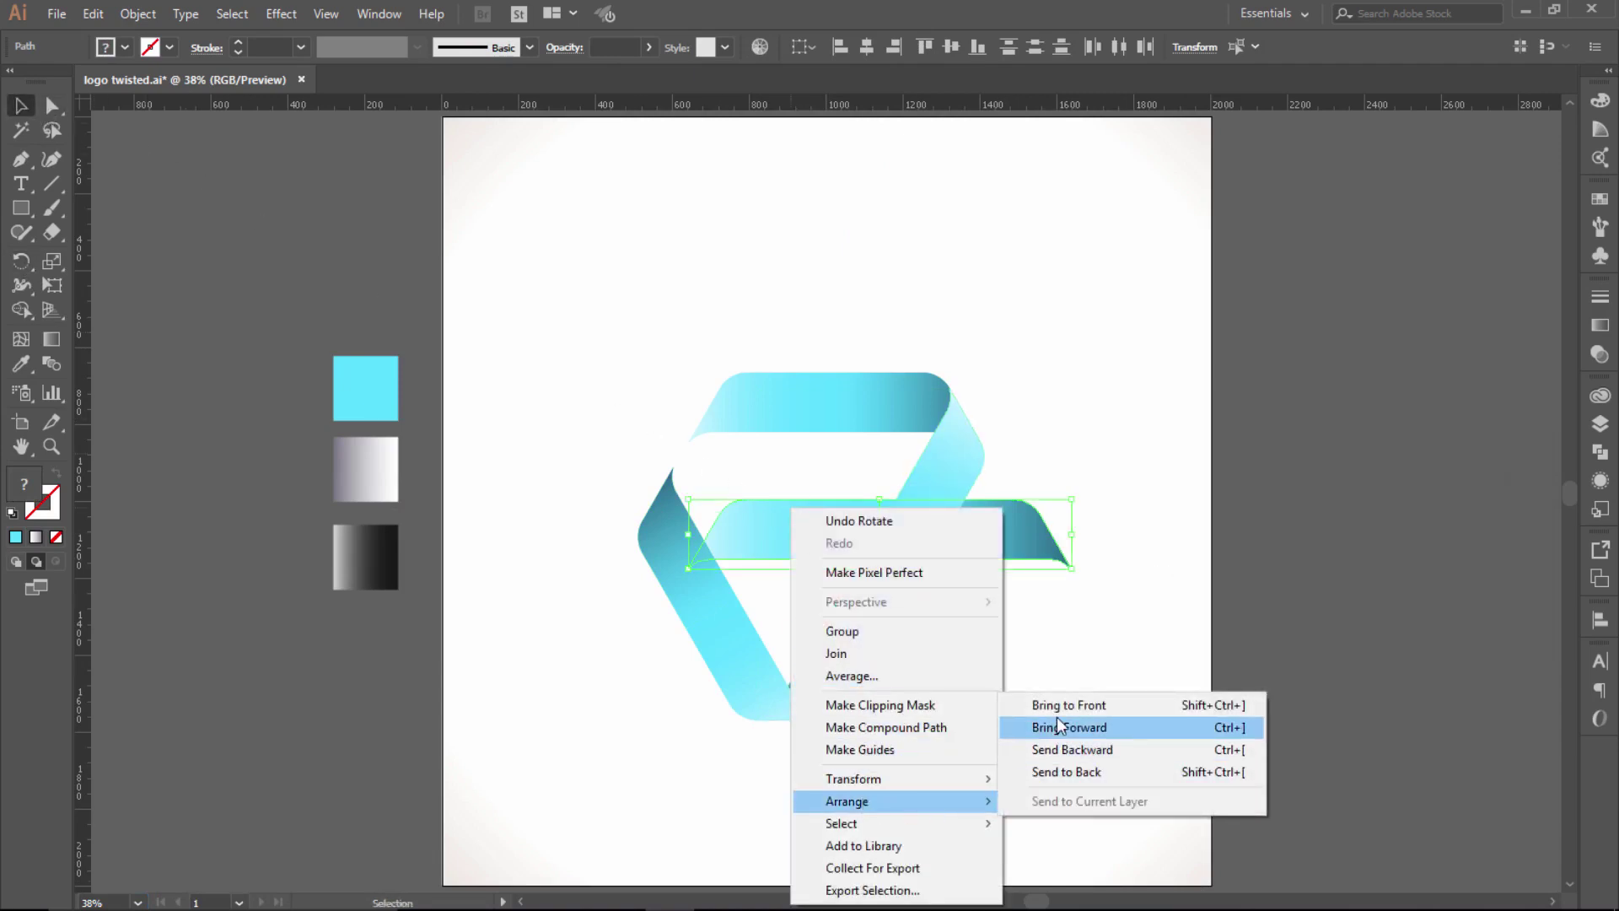
click(1056, 718)
drag(808, 543, 741, 498)
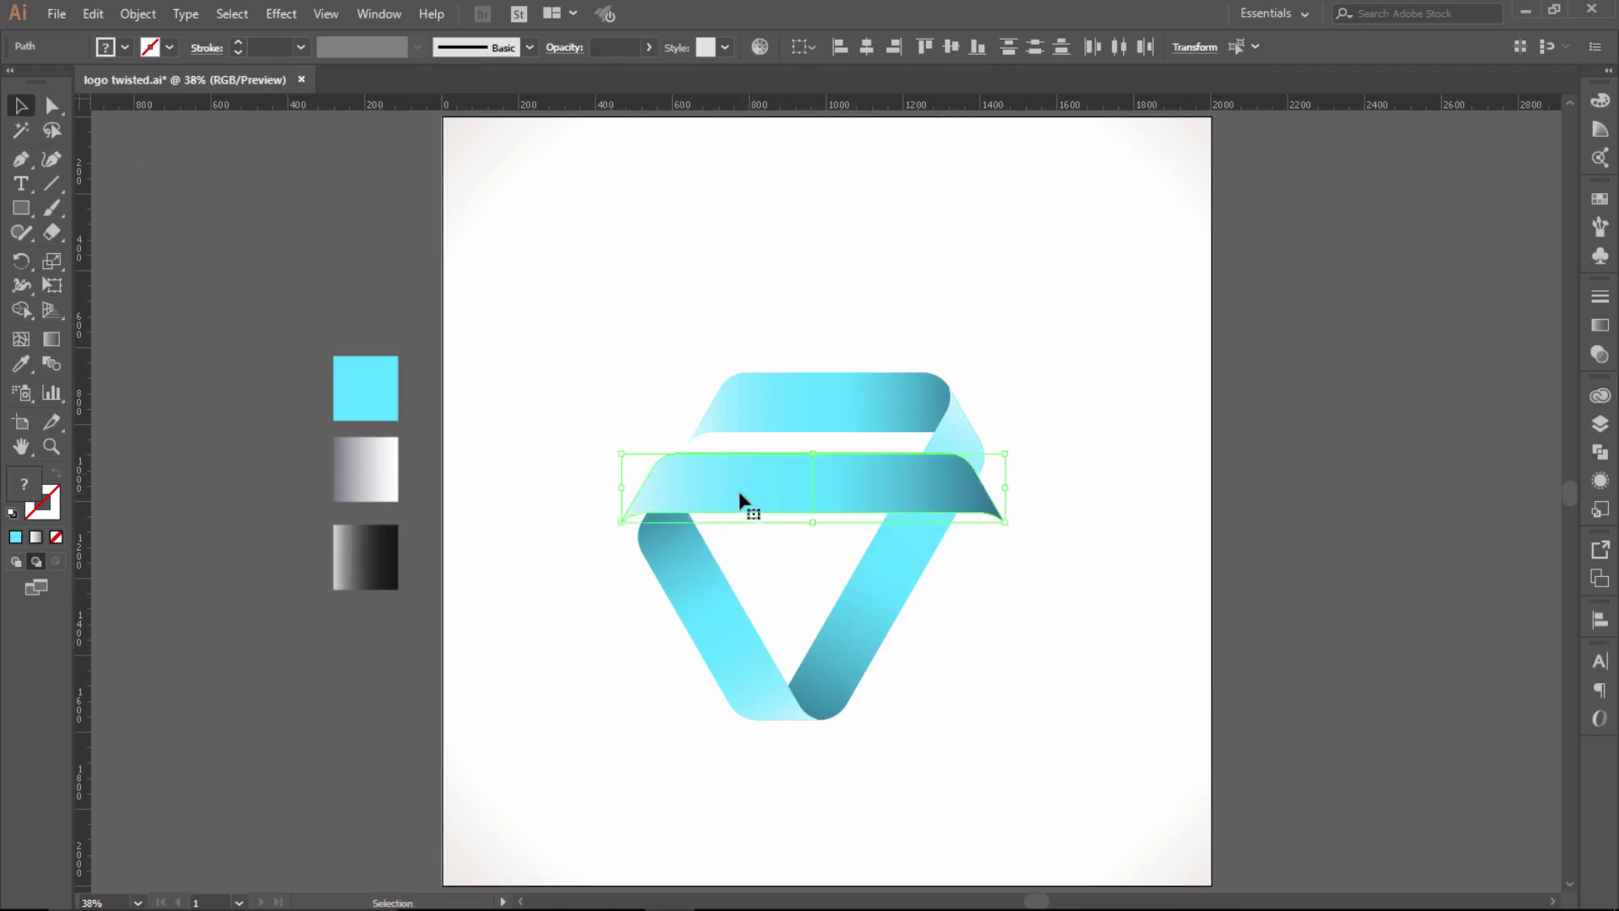
Step: Nudge the horizontal bar in Outline view until its slanted end meets the left arm exactly
key(ctrl+y)
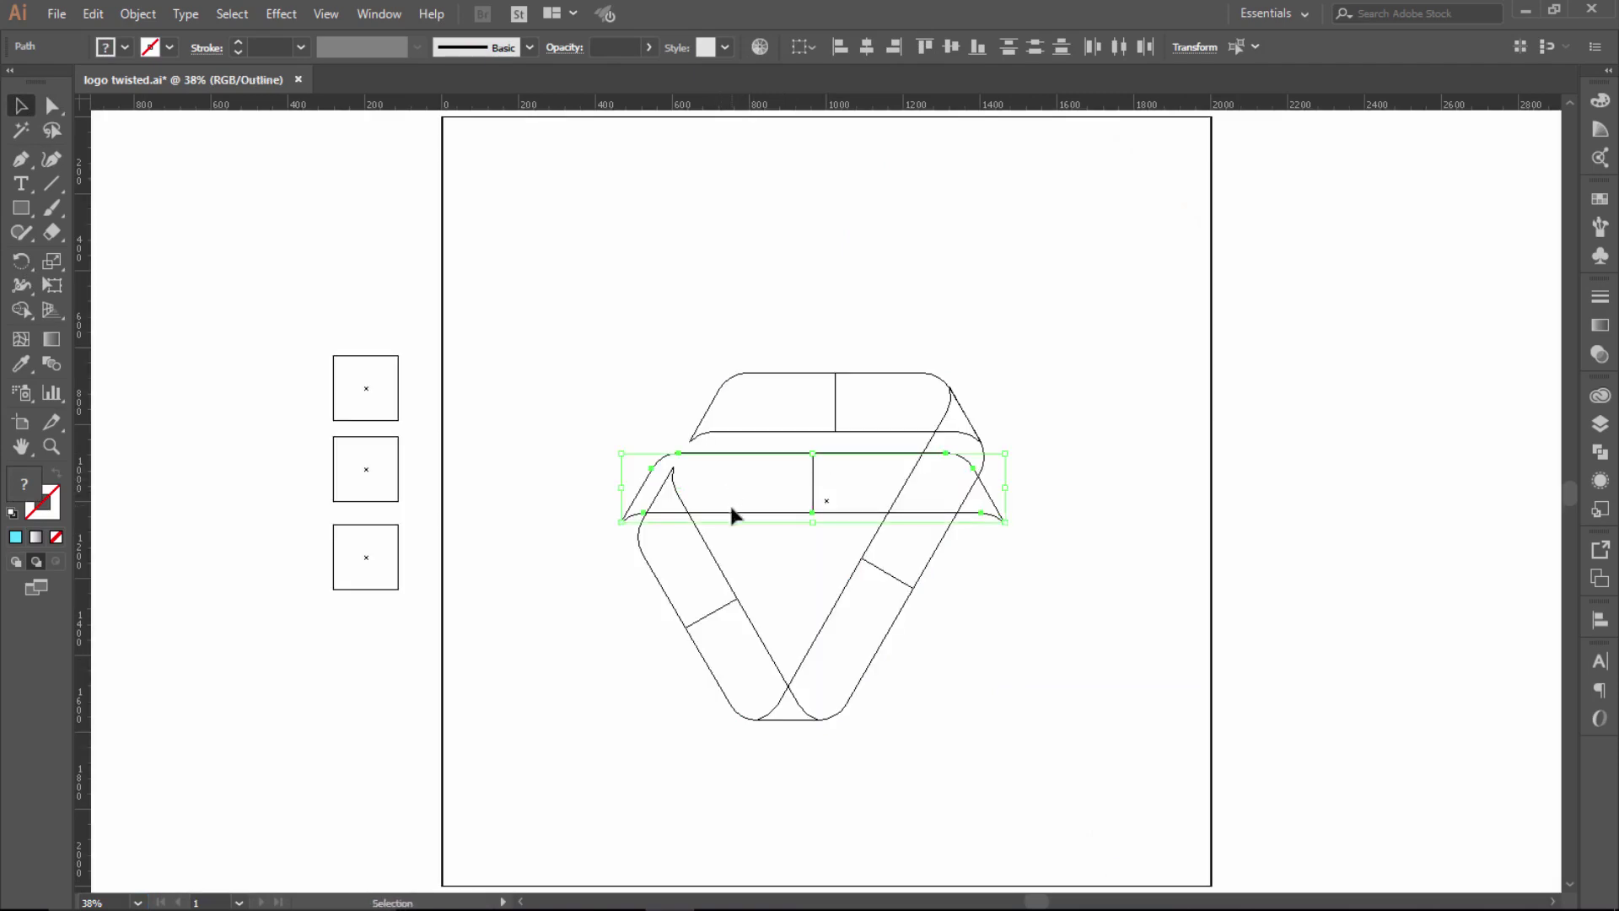
drag(739, 518, 751, 520)
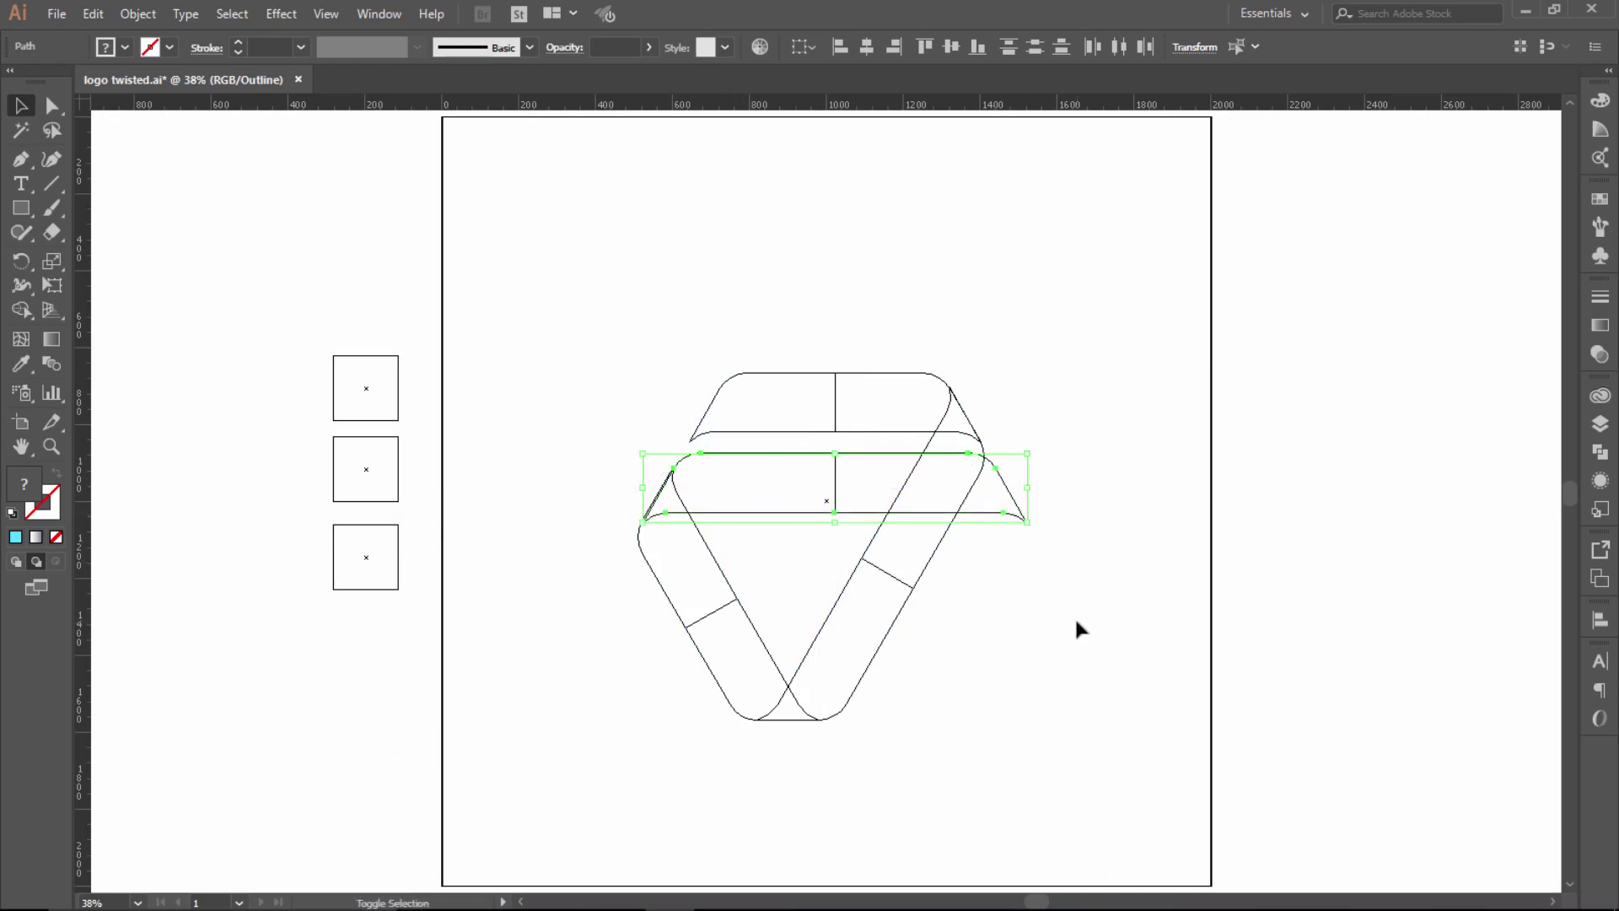
key(Left)
key(Left)
key(Left)
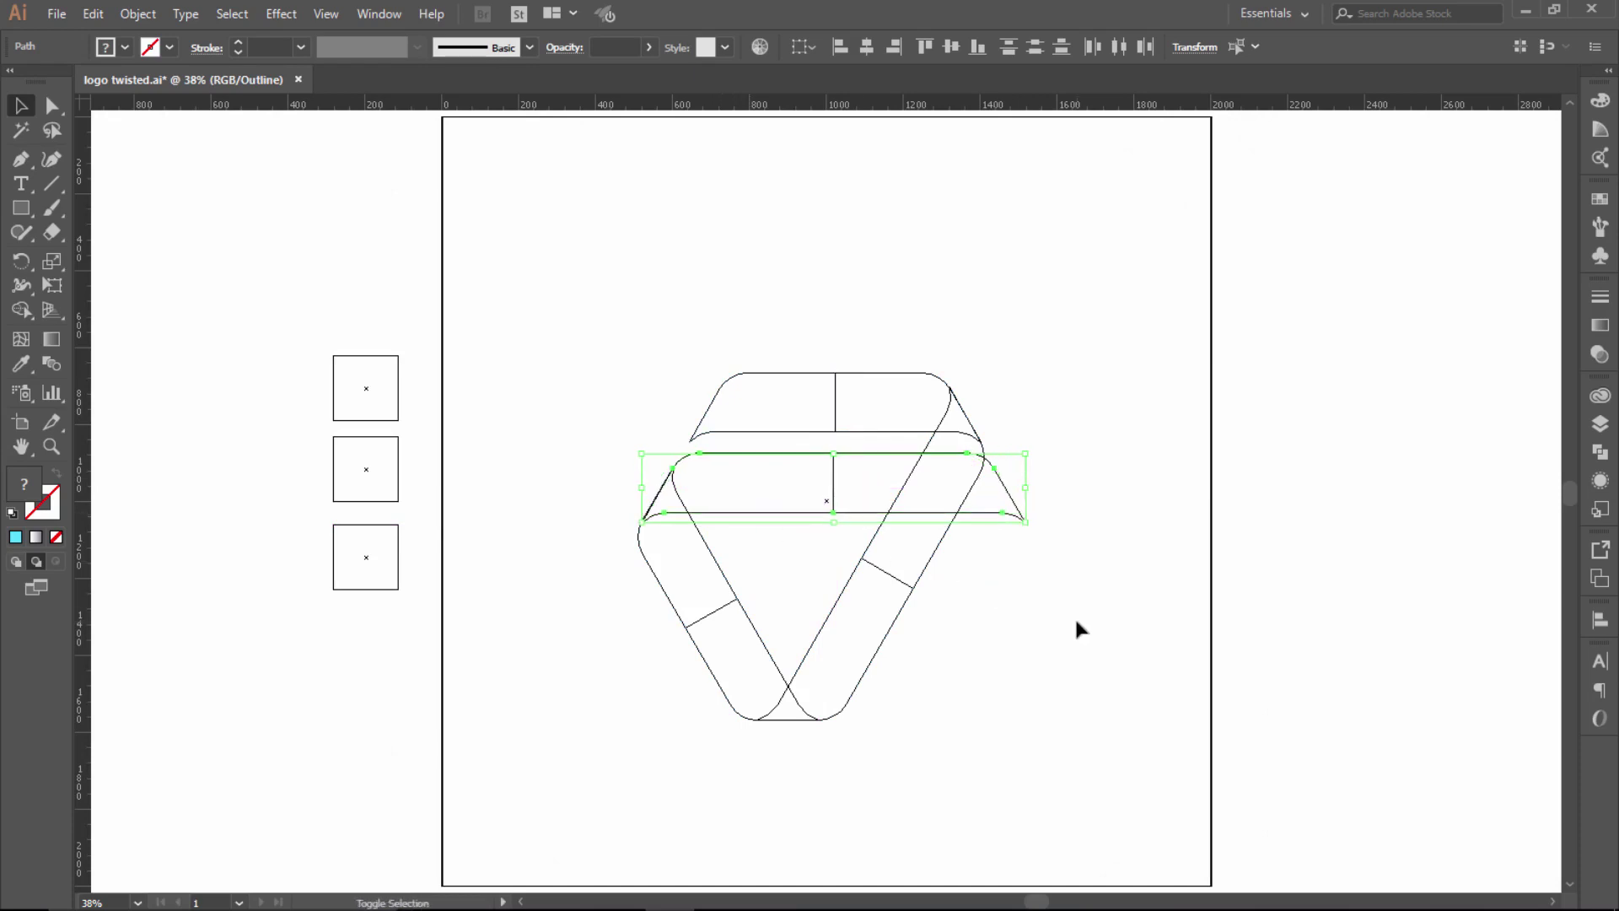
drag(628, 434, 693, 559)
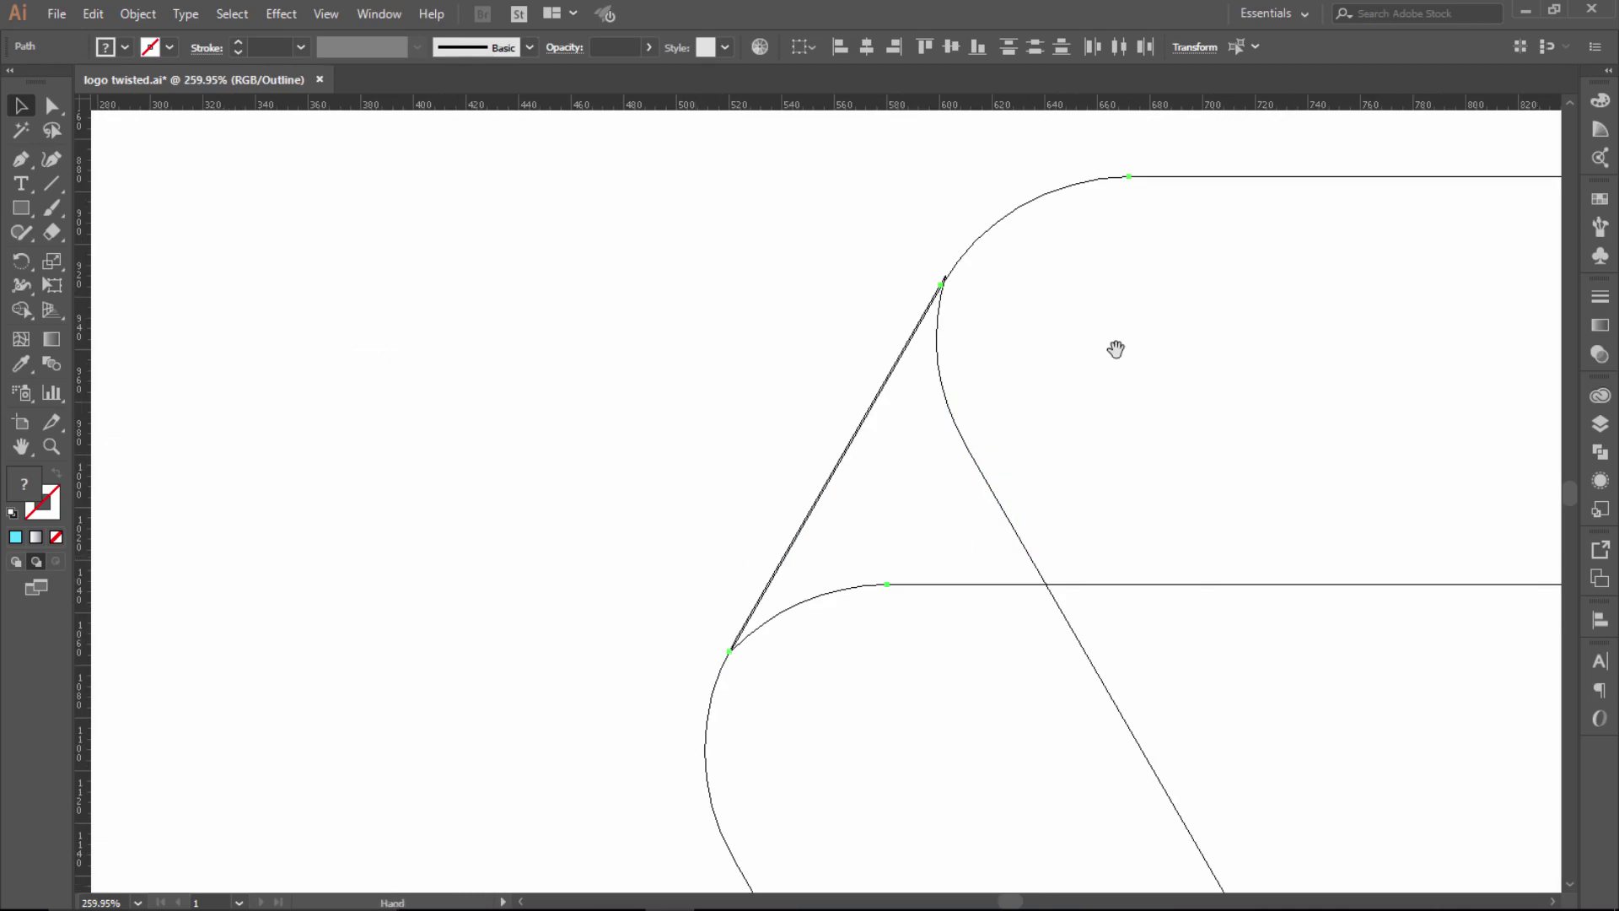
key(Up)
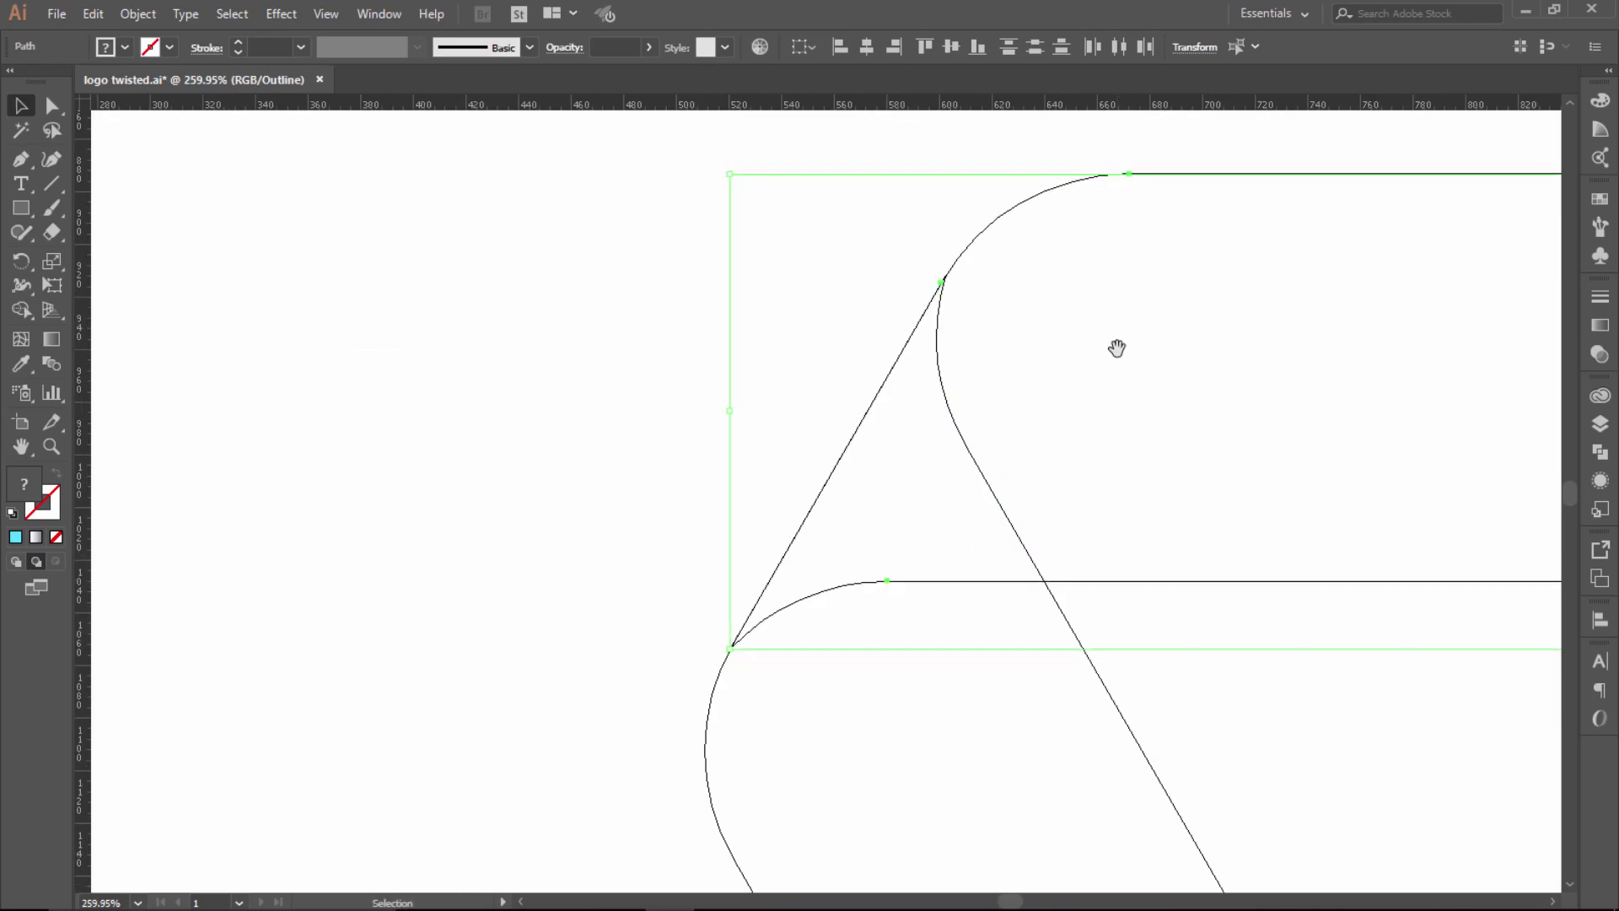
key(Up)
key(Right)
key(Up)
key(Up)
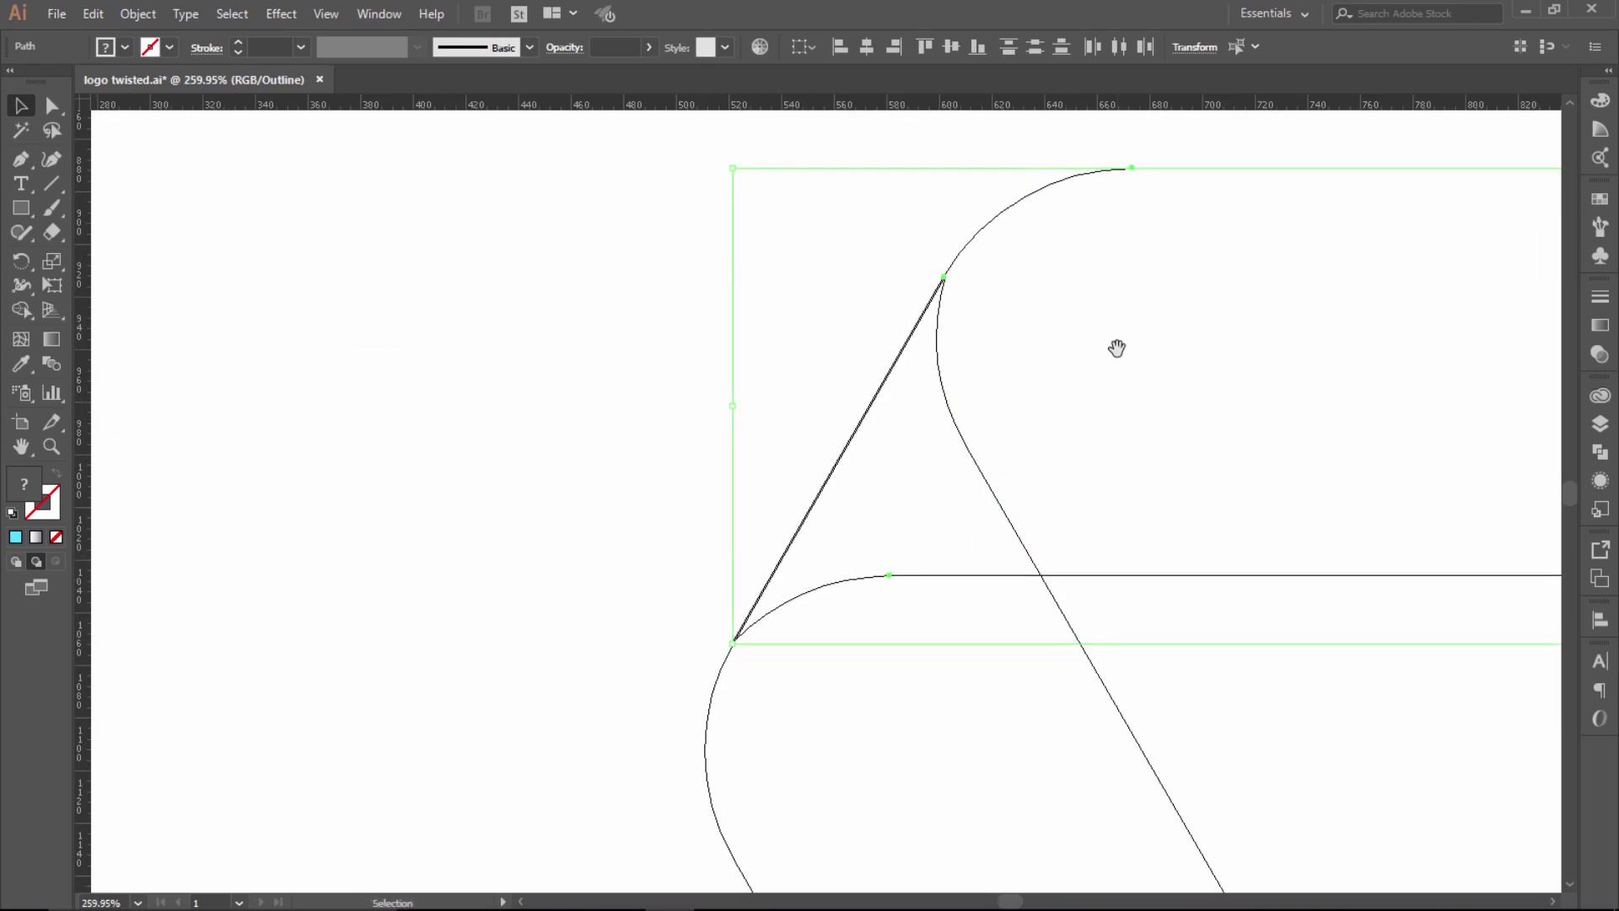
key(Right)
Step: Return to Preview mode and zoom out to see the whole logo
key(ctrl+1)
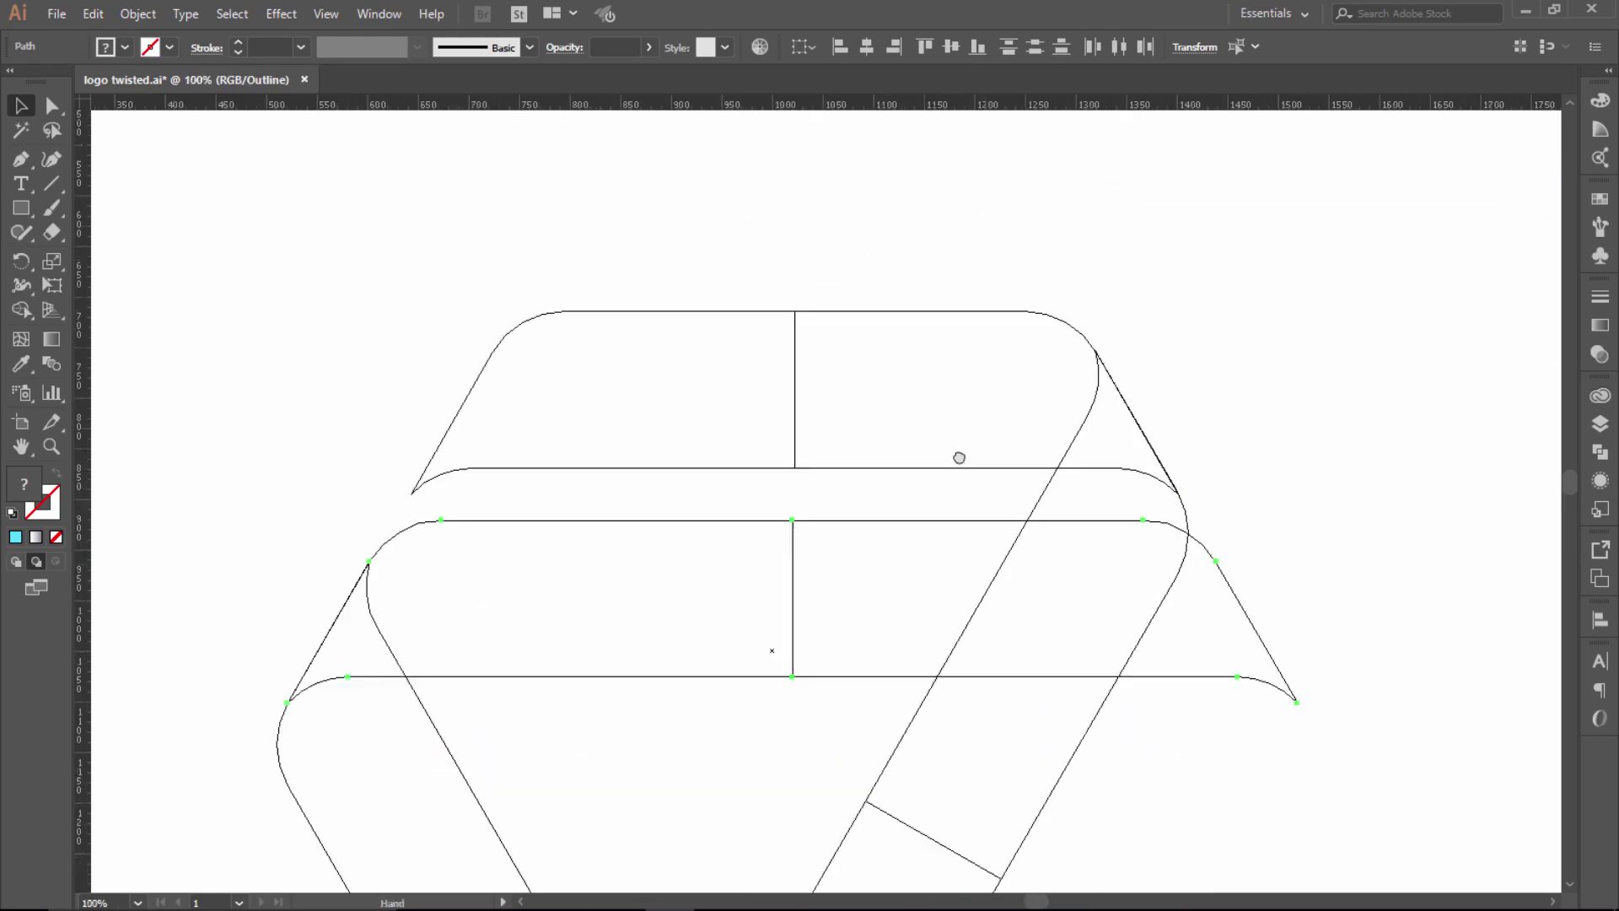
key(a)
key(ctrl+y)
key(v)
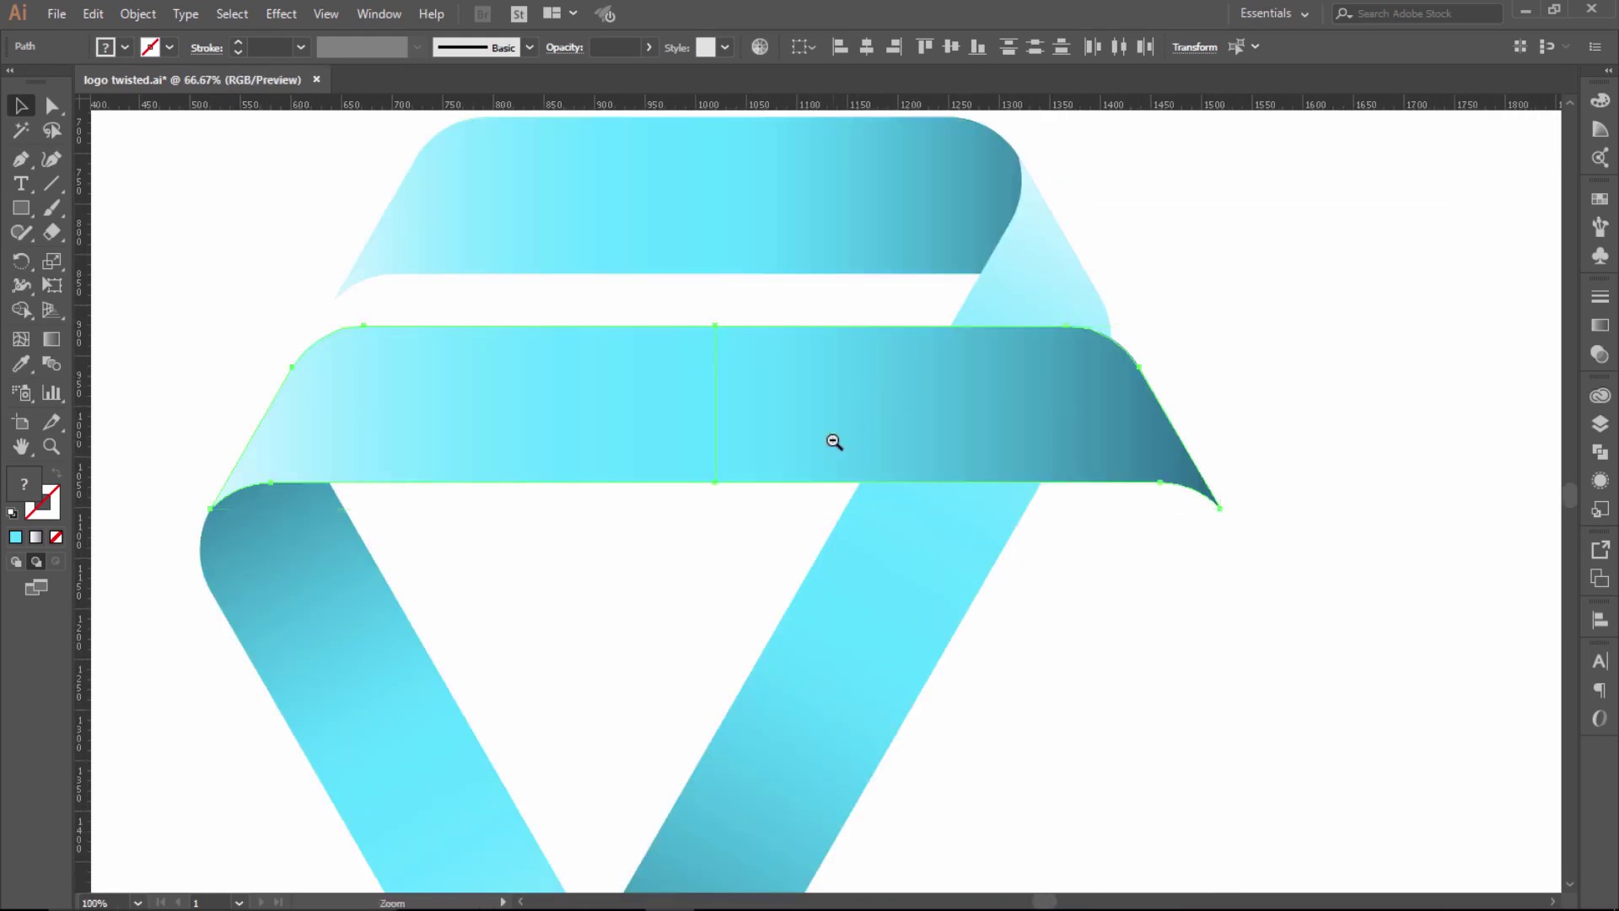
key(ctrl+minus)
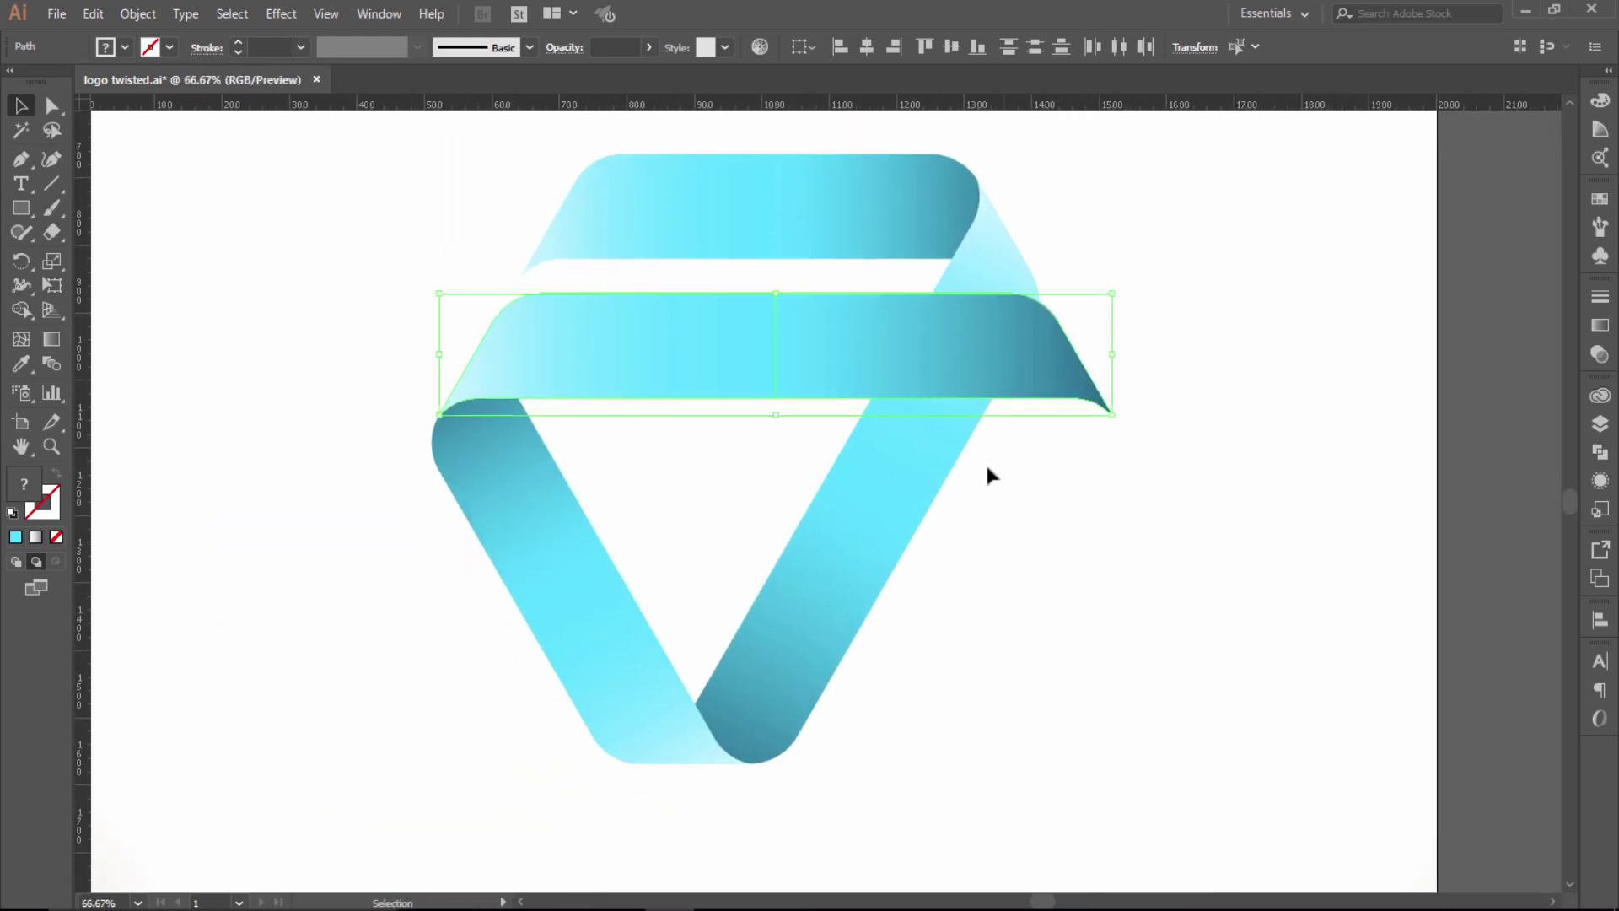
Step: Copy the top bar rotated -120°, bring it to front, and place it as the right arm
drag(704, 127, 825, 263)
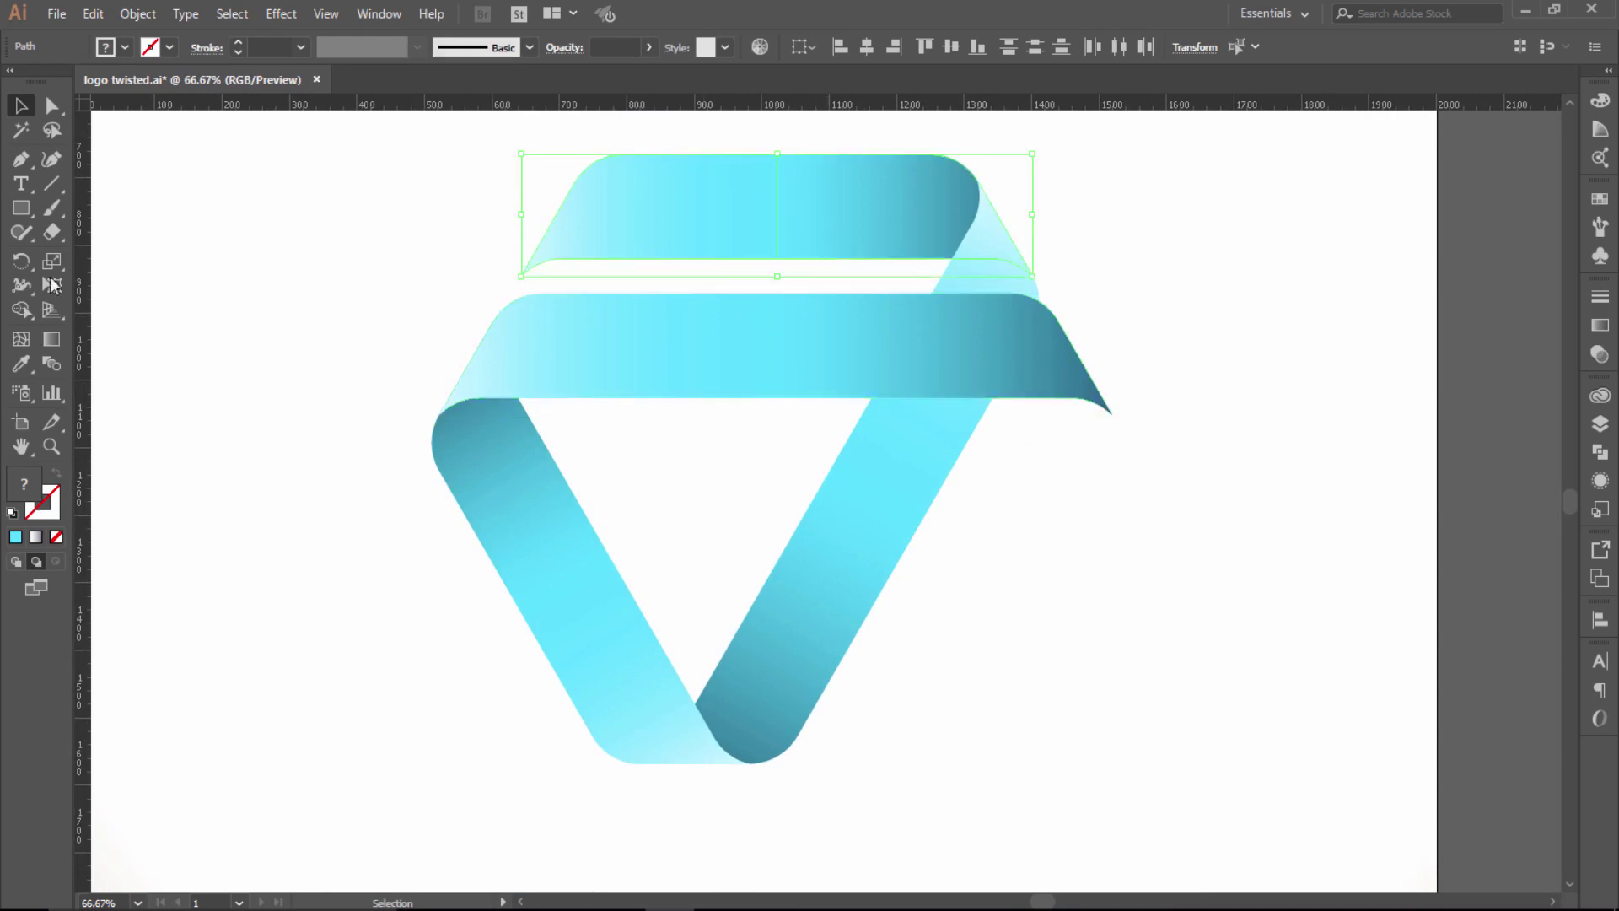
double_click(22, 261)
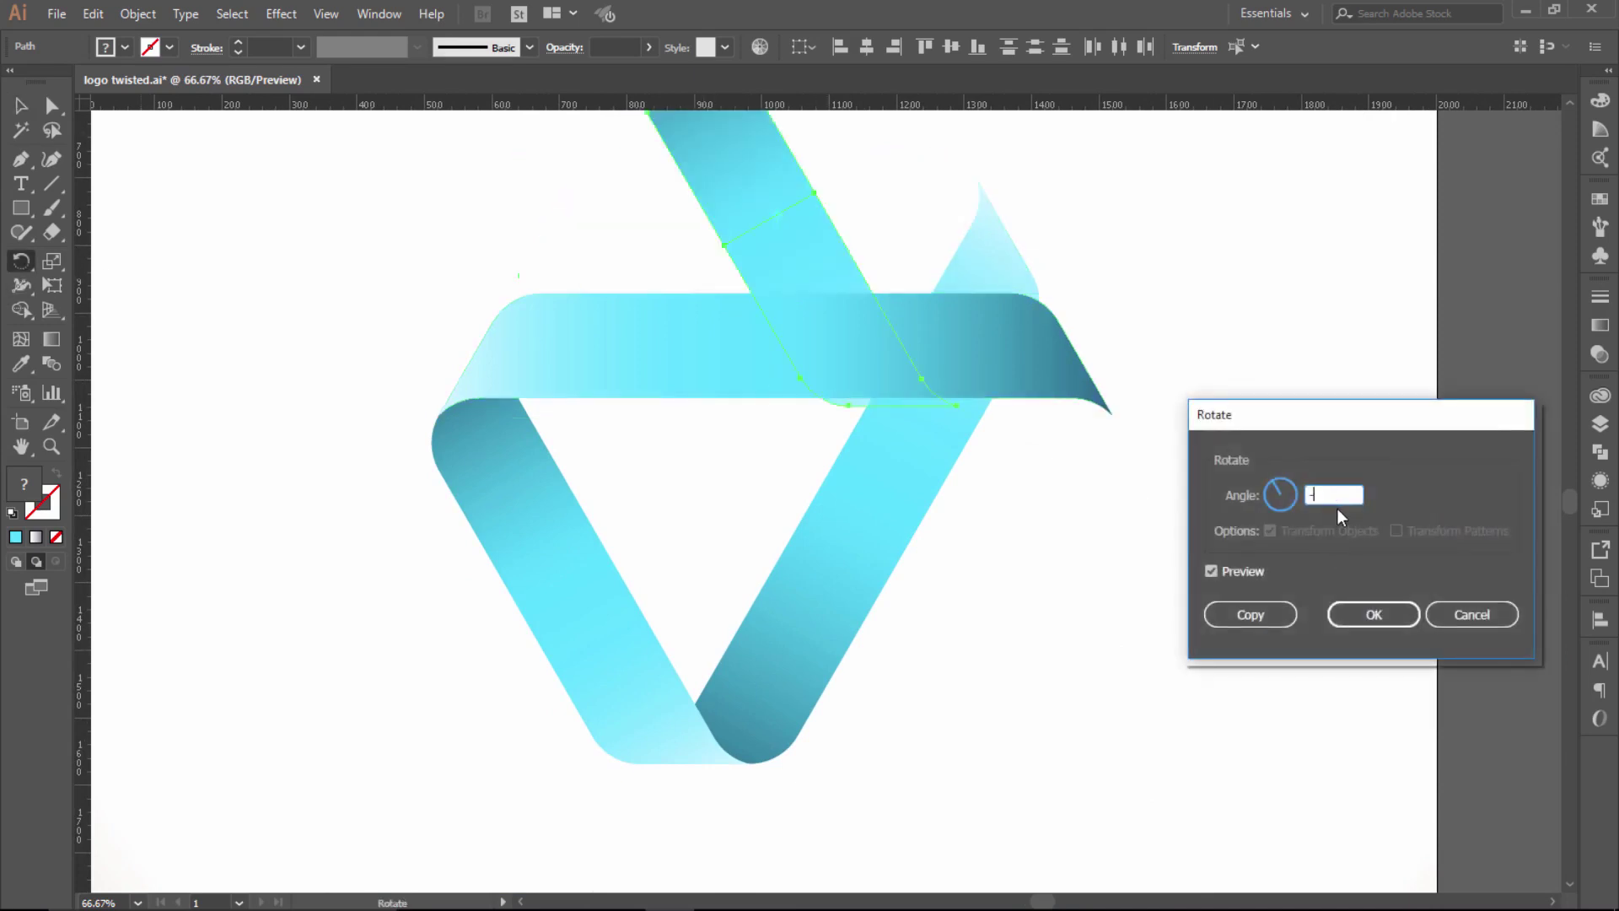
text(-120)
click(1250, 614)
click(19, 105)
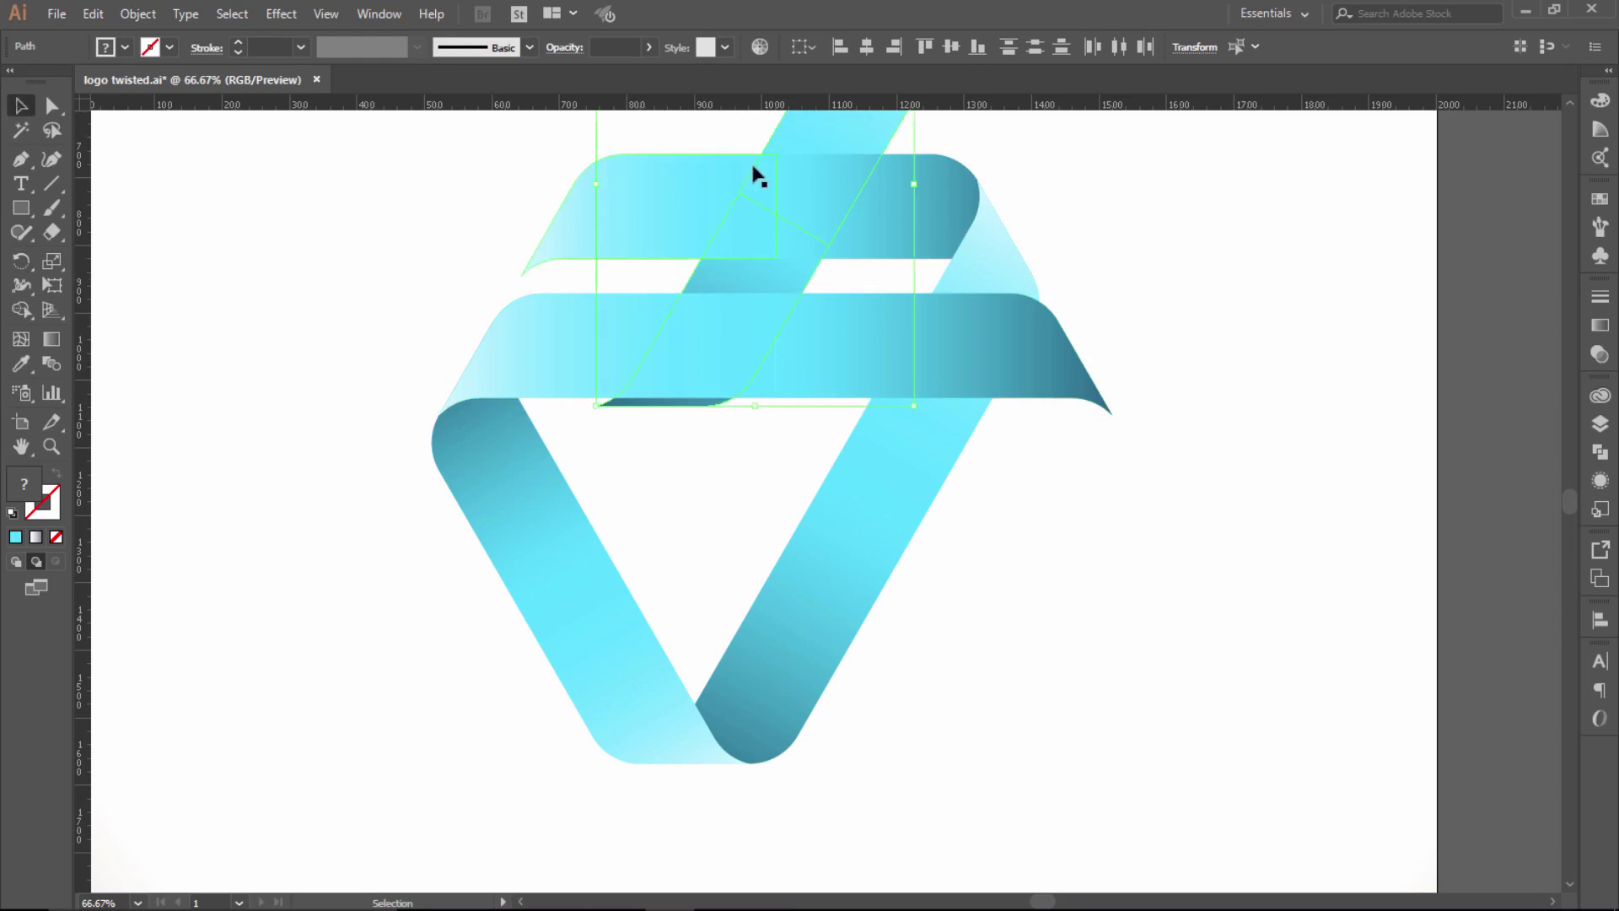
drag(753, 171, 1101, 422)
right_click(1187, 379)
click(991, 671)
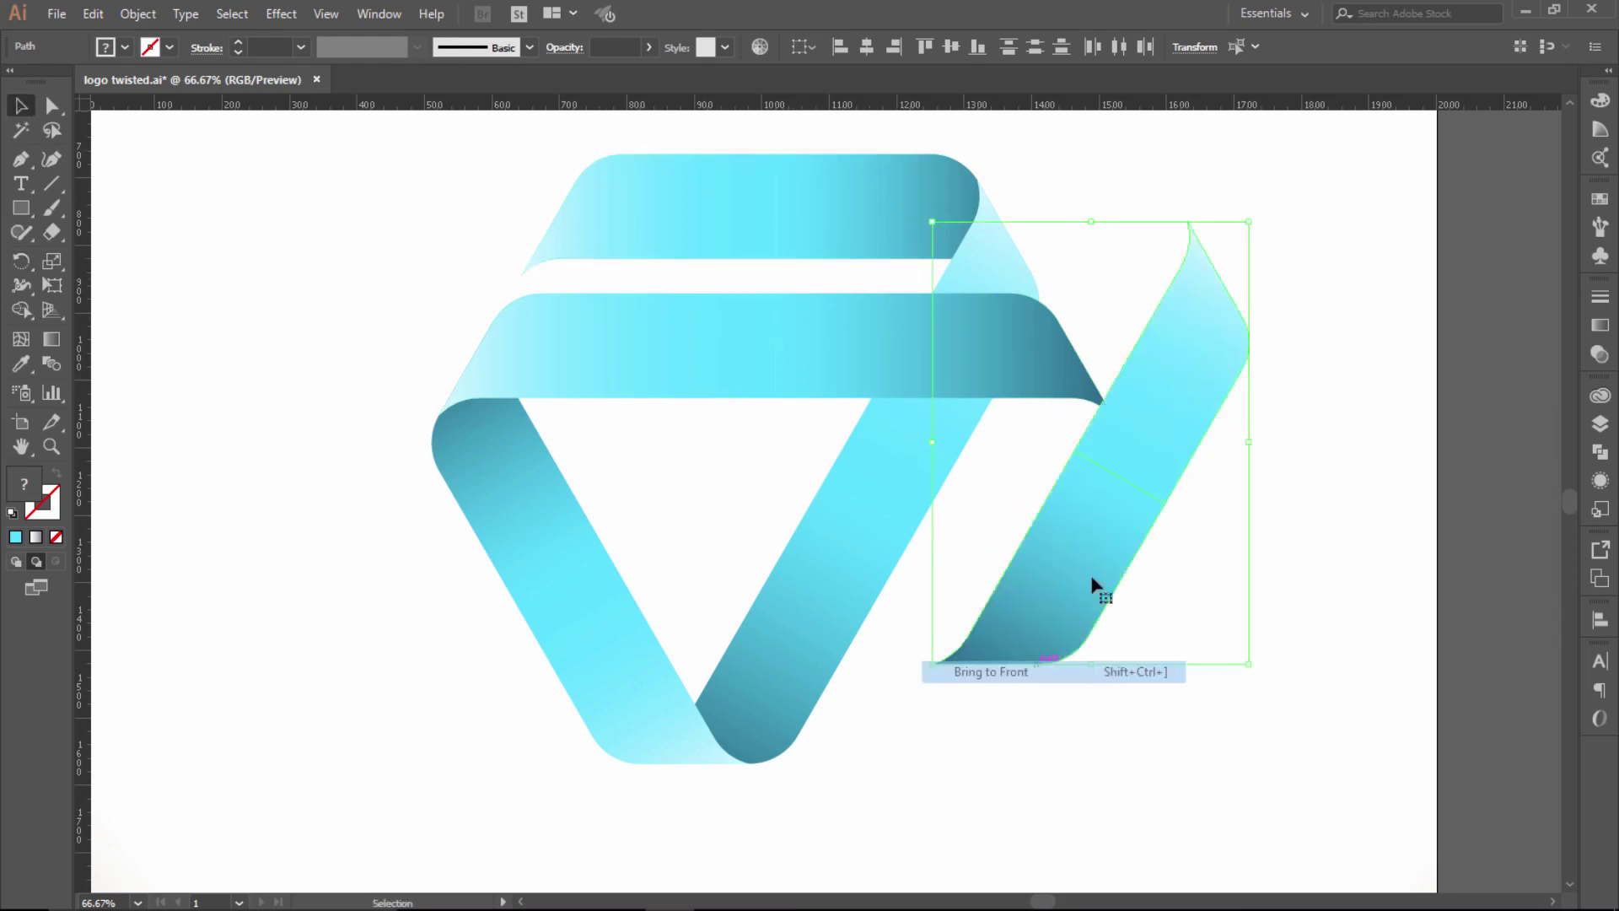
drag(1199, 319, 1062, 409)
Step: Nudge the right arm right and down in Outline view to align it, then deselect
key(ctrl+y)
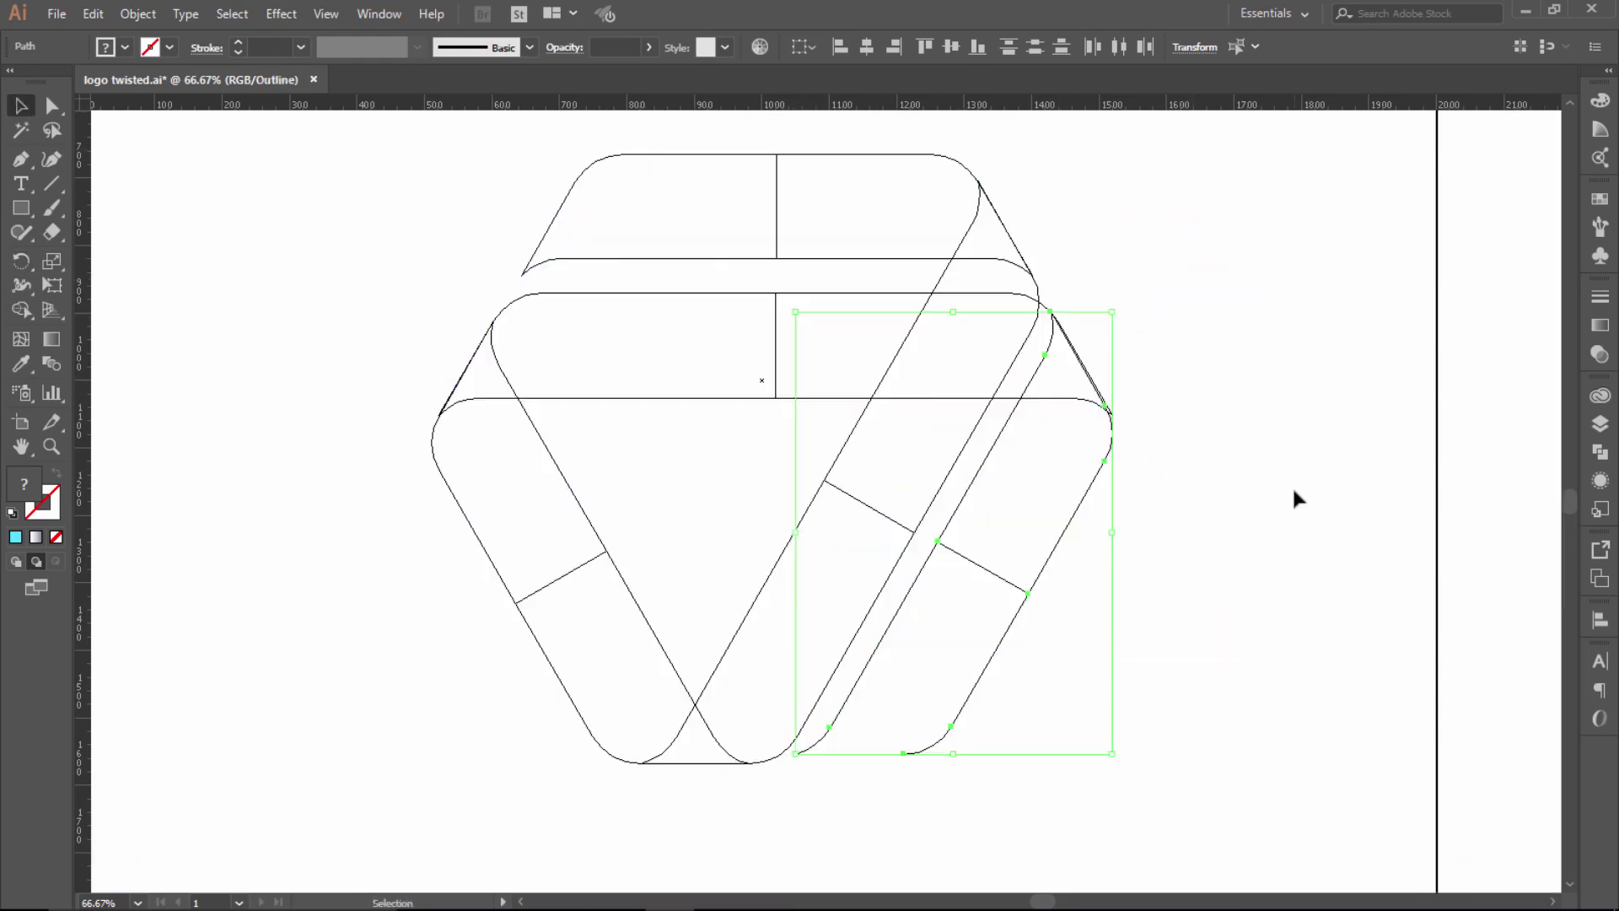
key(Right)
key(Down)
key(Right)
key(Down)
key(Down)
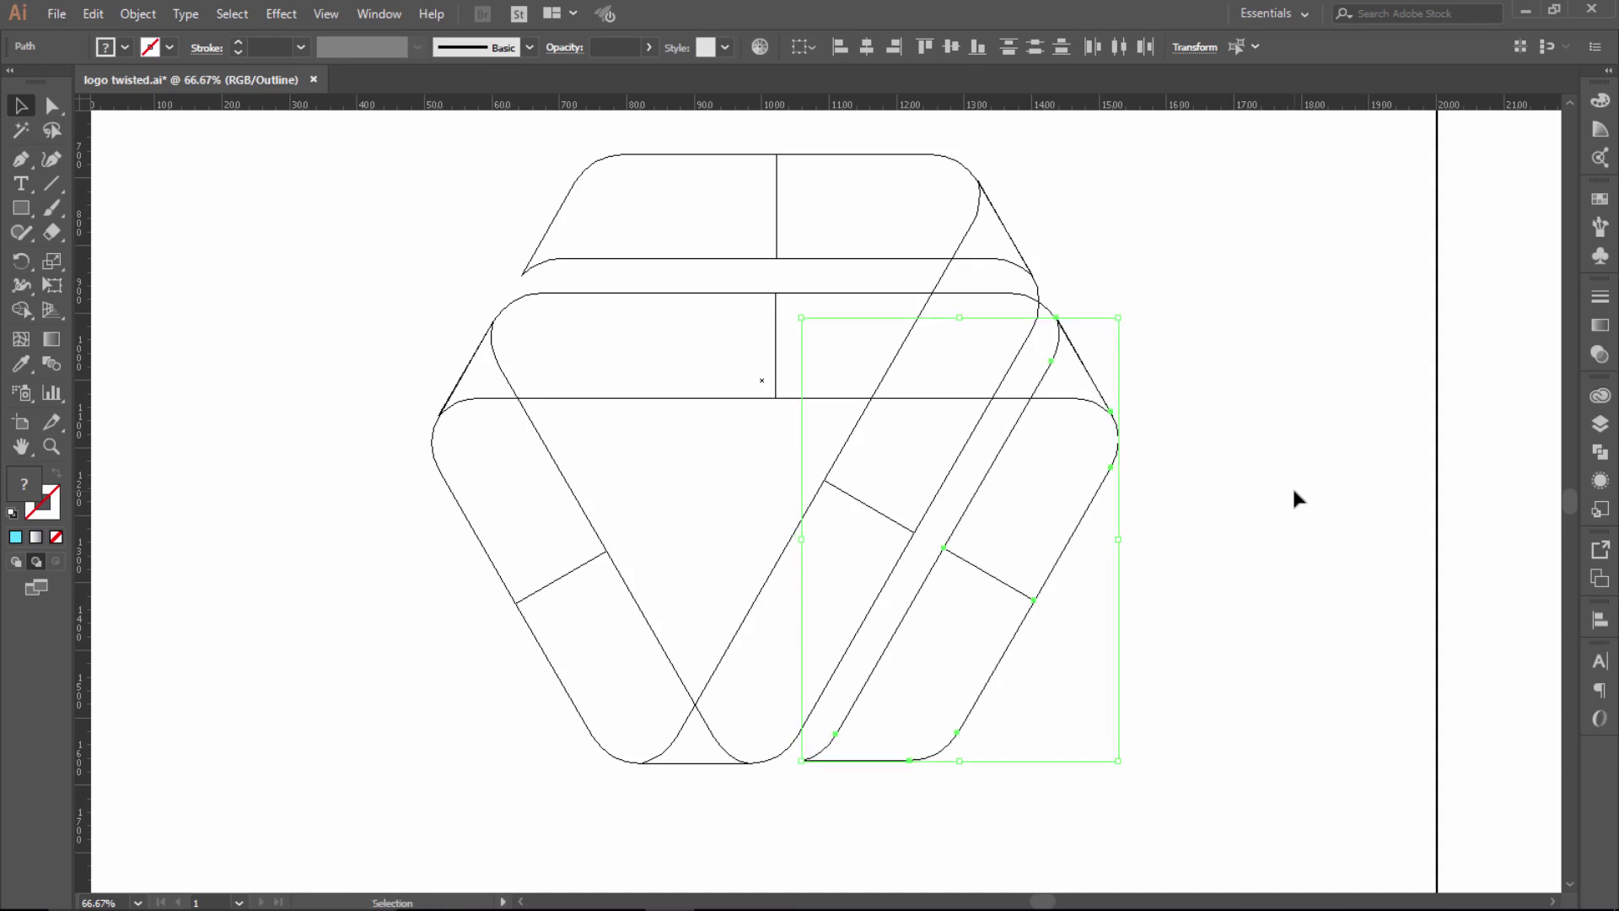
key(ctrl+y)
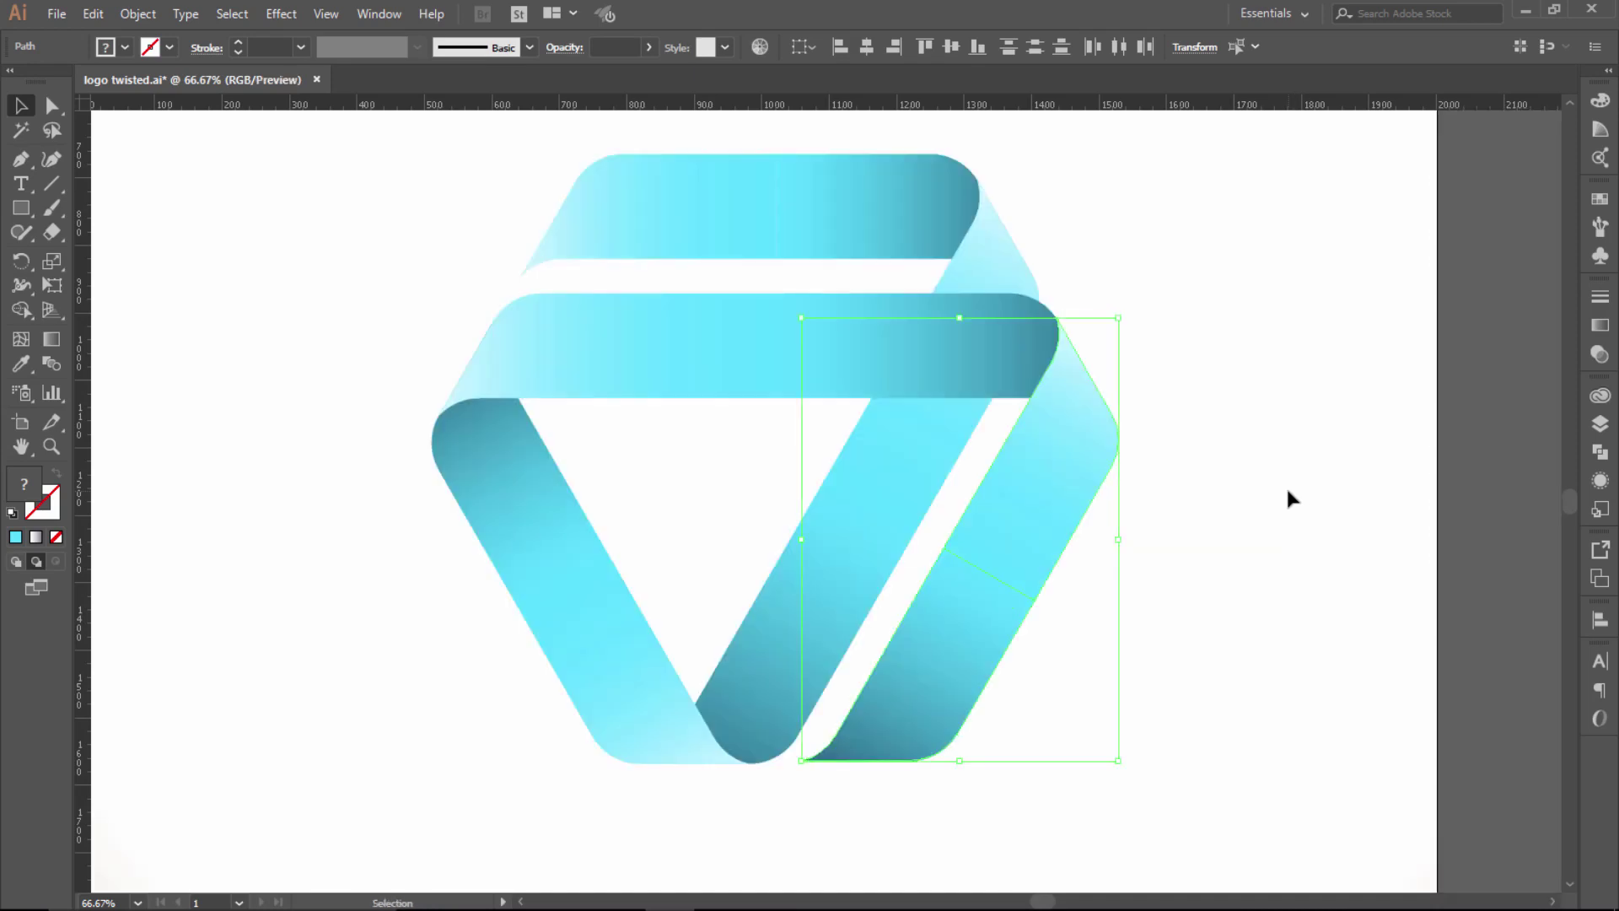
click(730, 426)
Step: Copy the middle bar rotated 120°, bring it to front, and move it to the left side
drag(813, 291, 813, 291)
key(r)
key(Return)
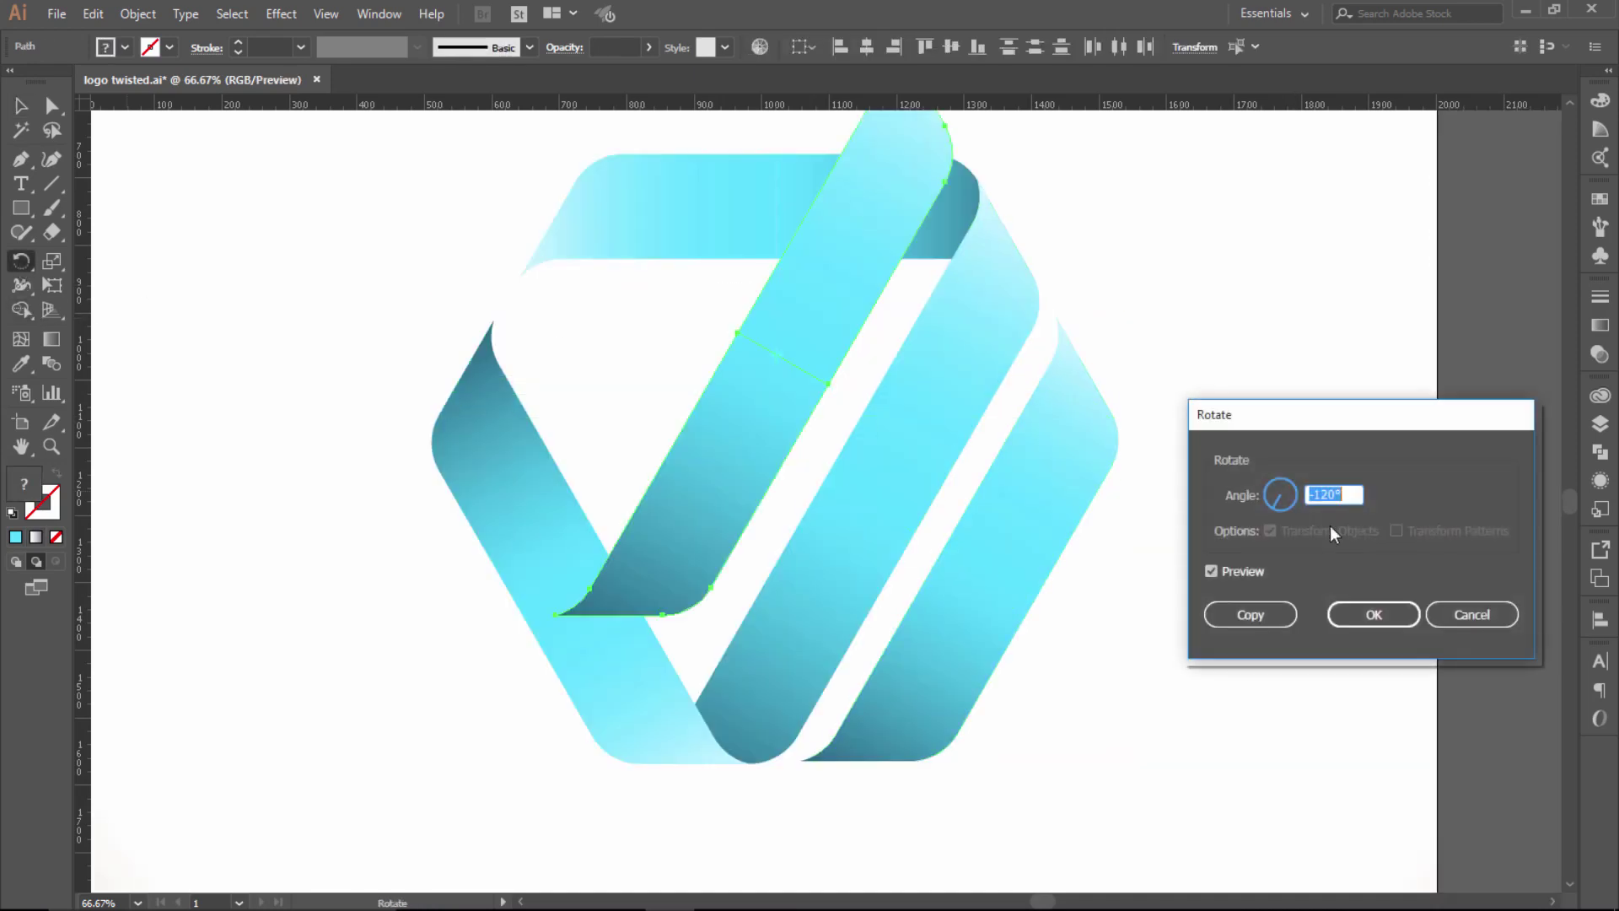
text(120)
key(Return)
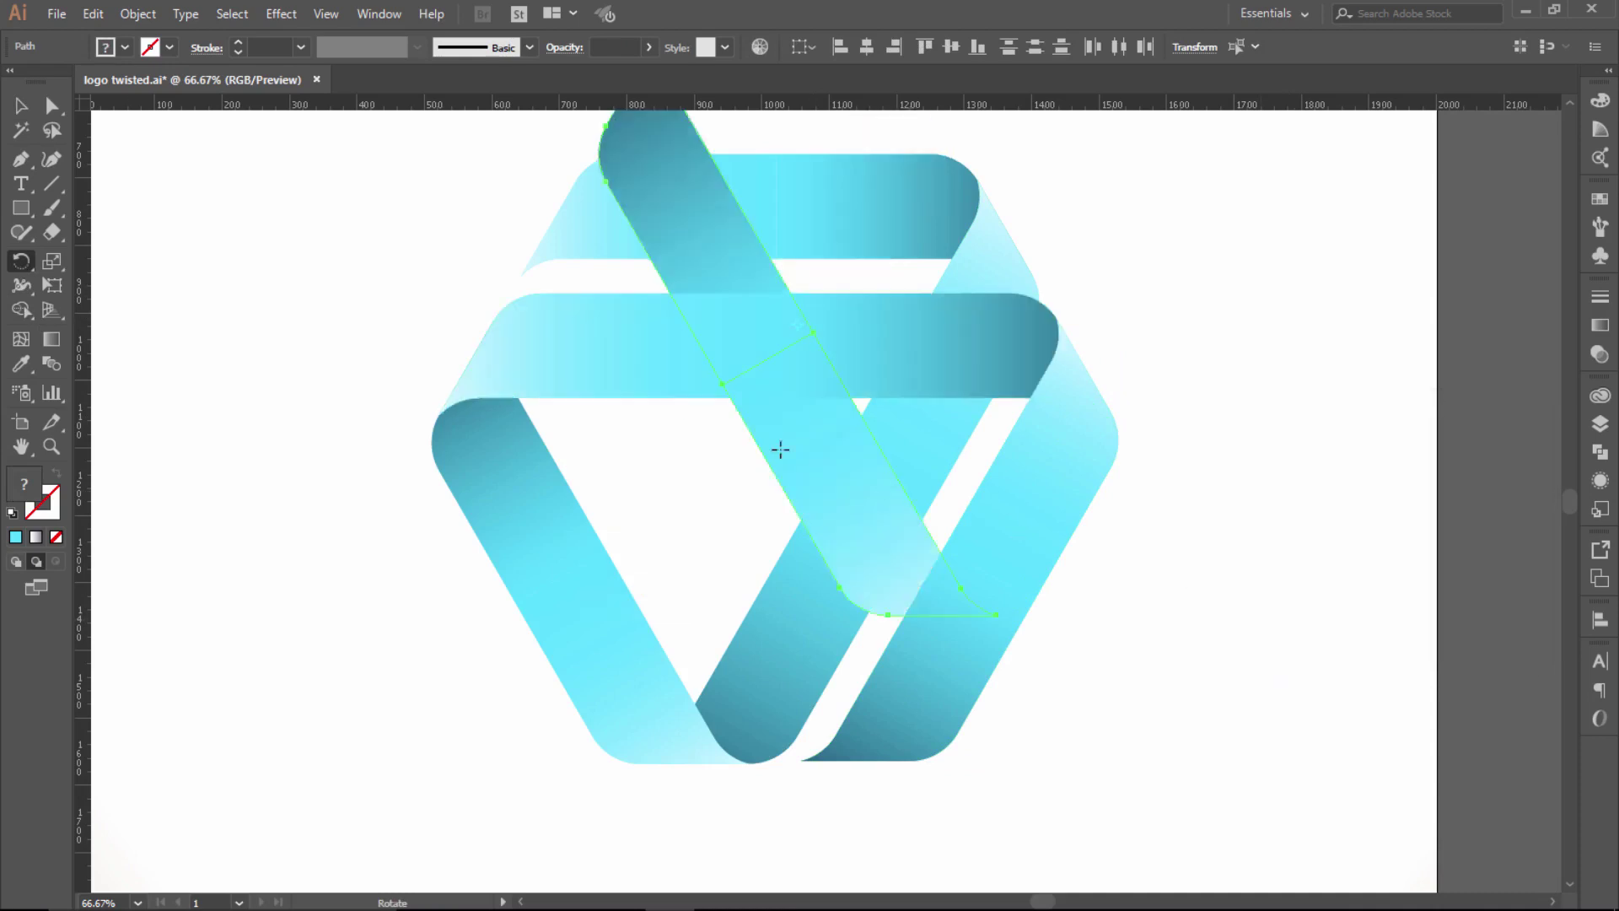
click(21, 107)
right_click(707, 278)
click(969, 568)
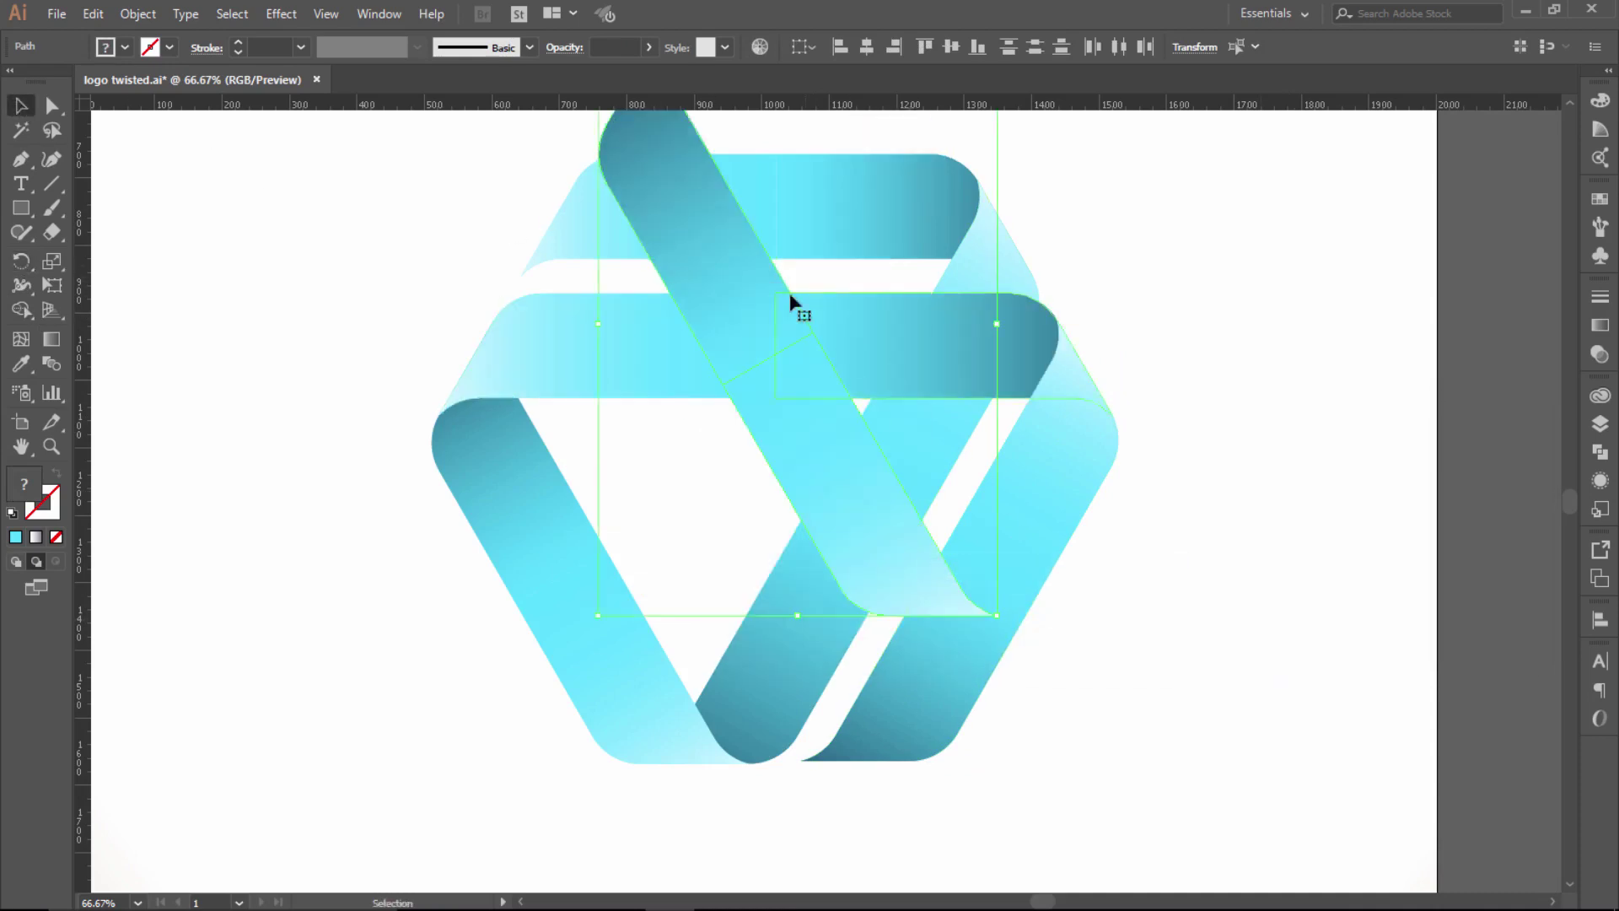
drag(698, 240, 607, 366)
Step: Nudge the new left arm down, left and up in Outline view to align it
key(ctrl+y)
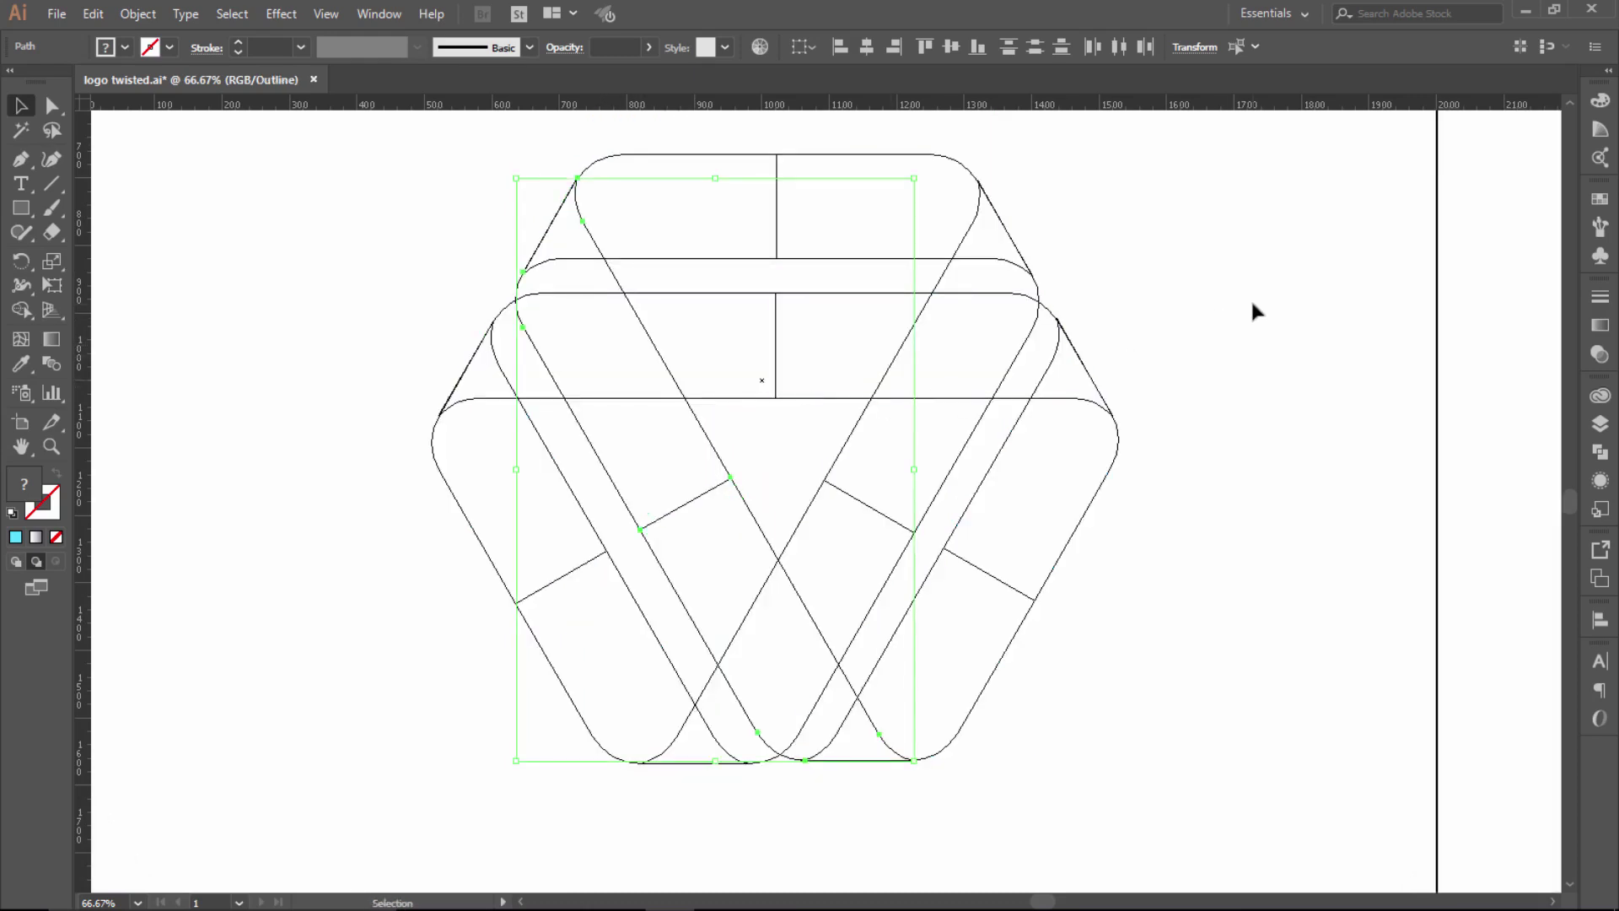
key(Down)
key(Down)
key(Down)
key(Left)
key(Left)
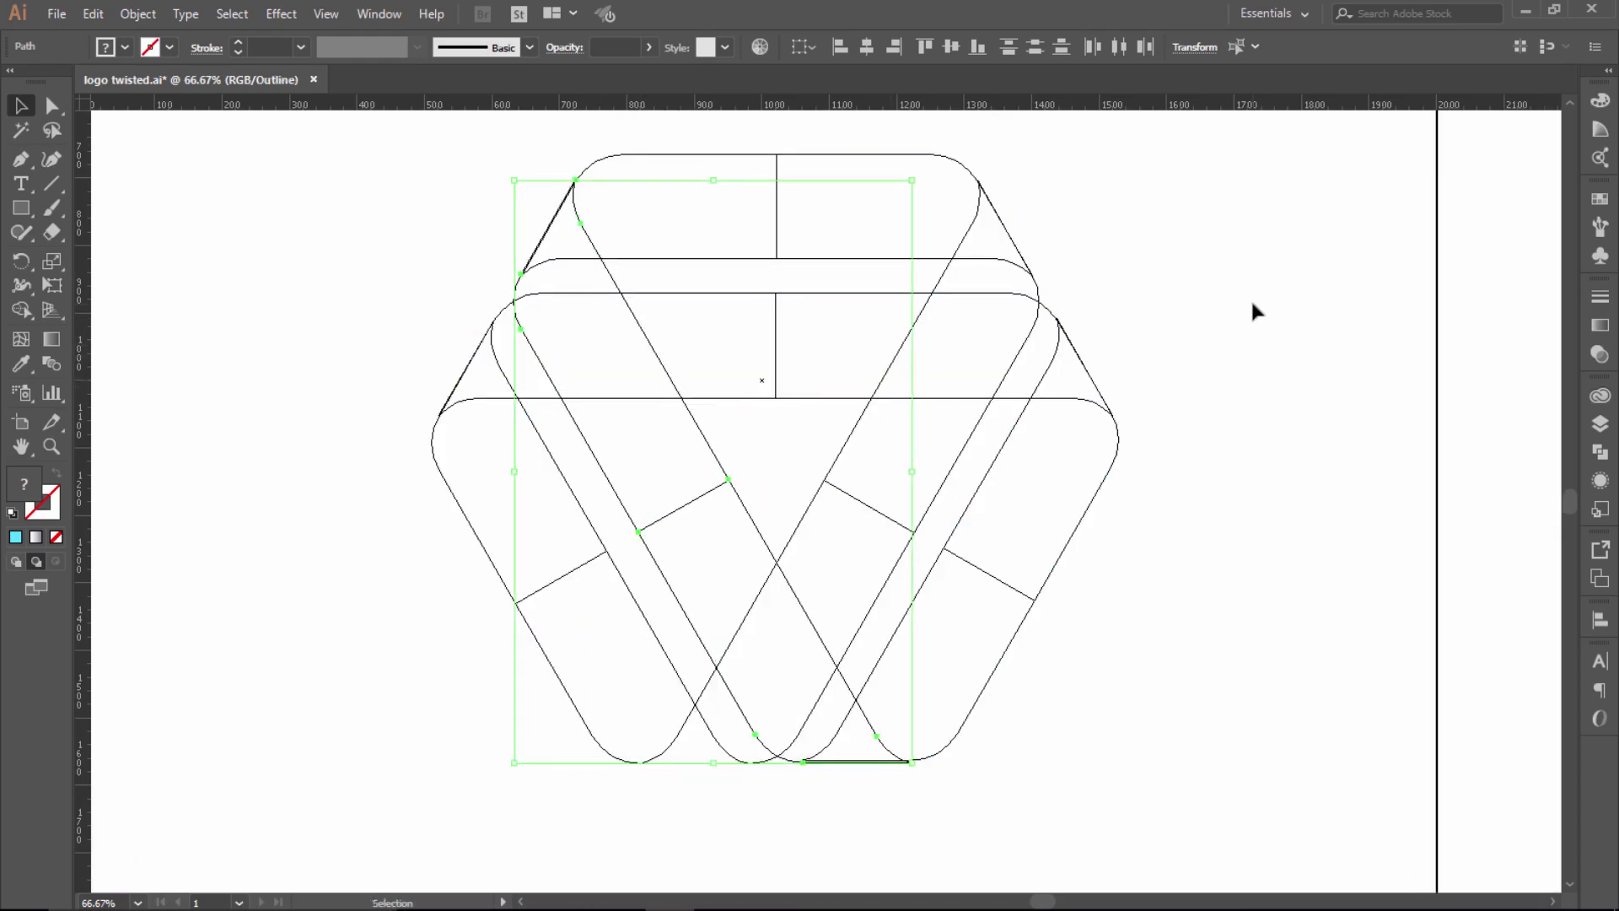
key(Up)
key(ctrl+y)
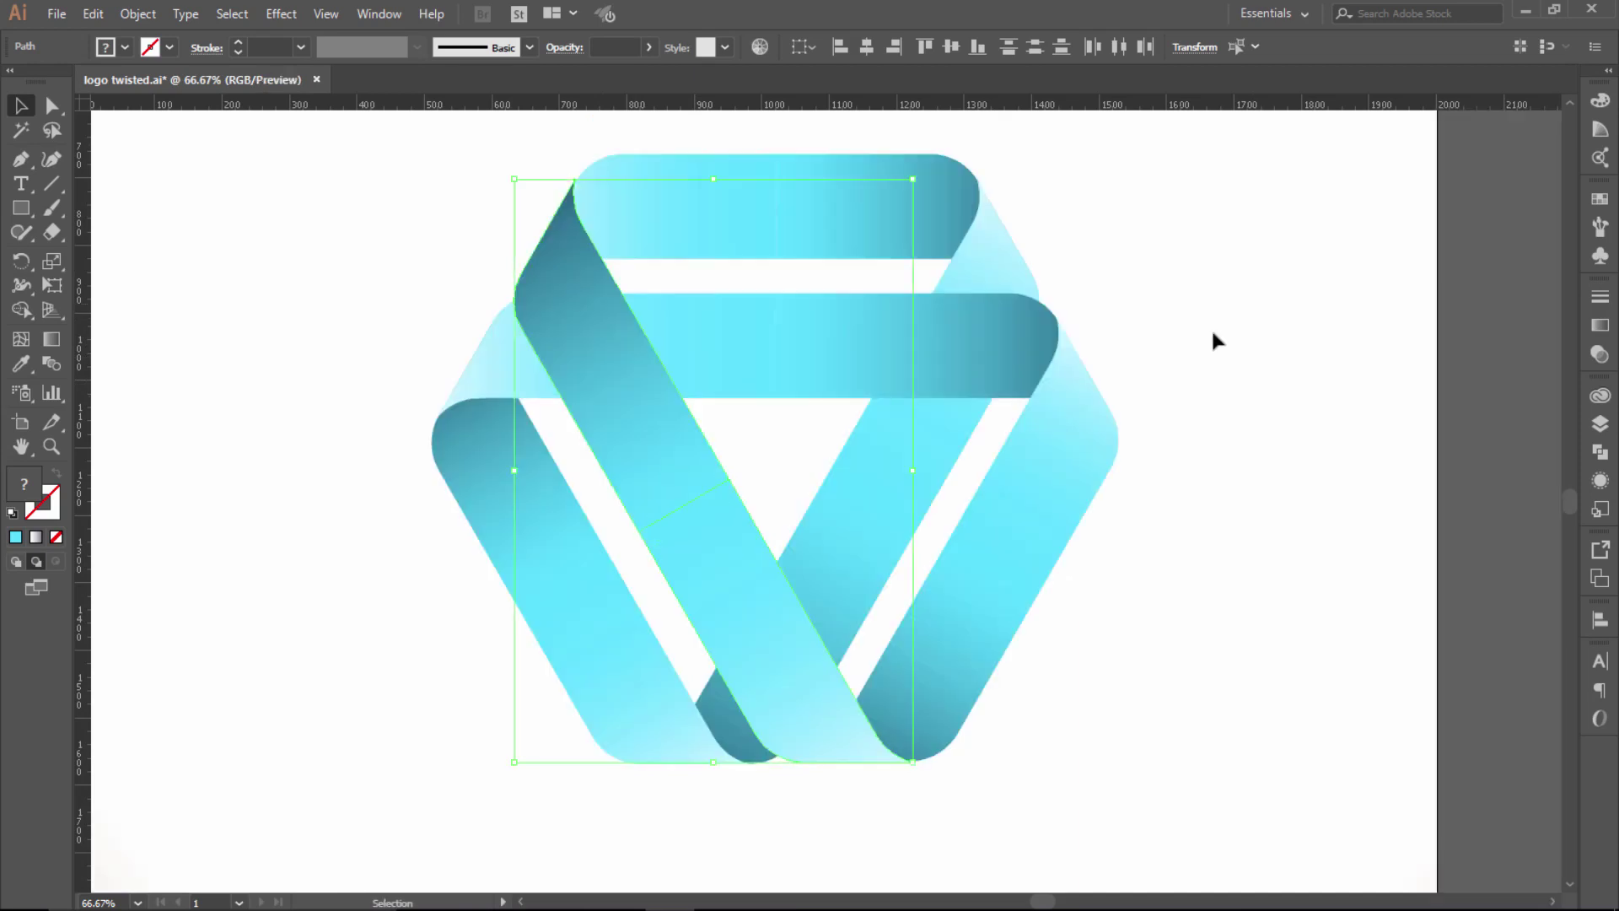
click(1231, 325)
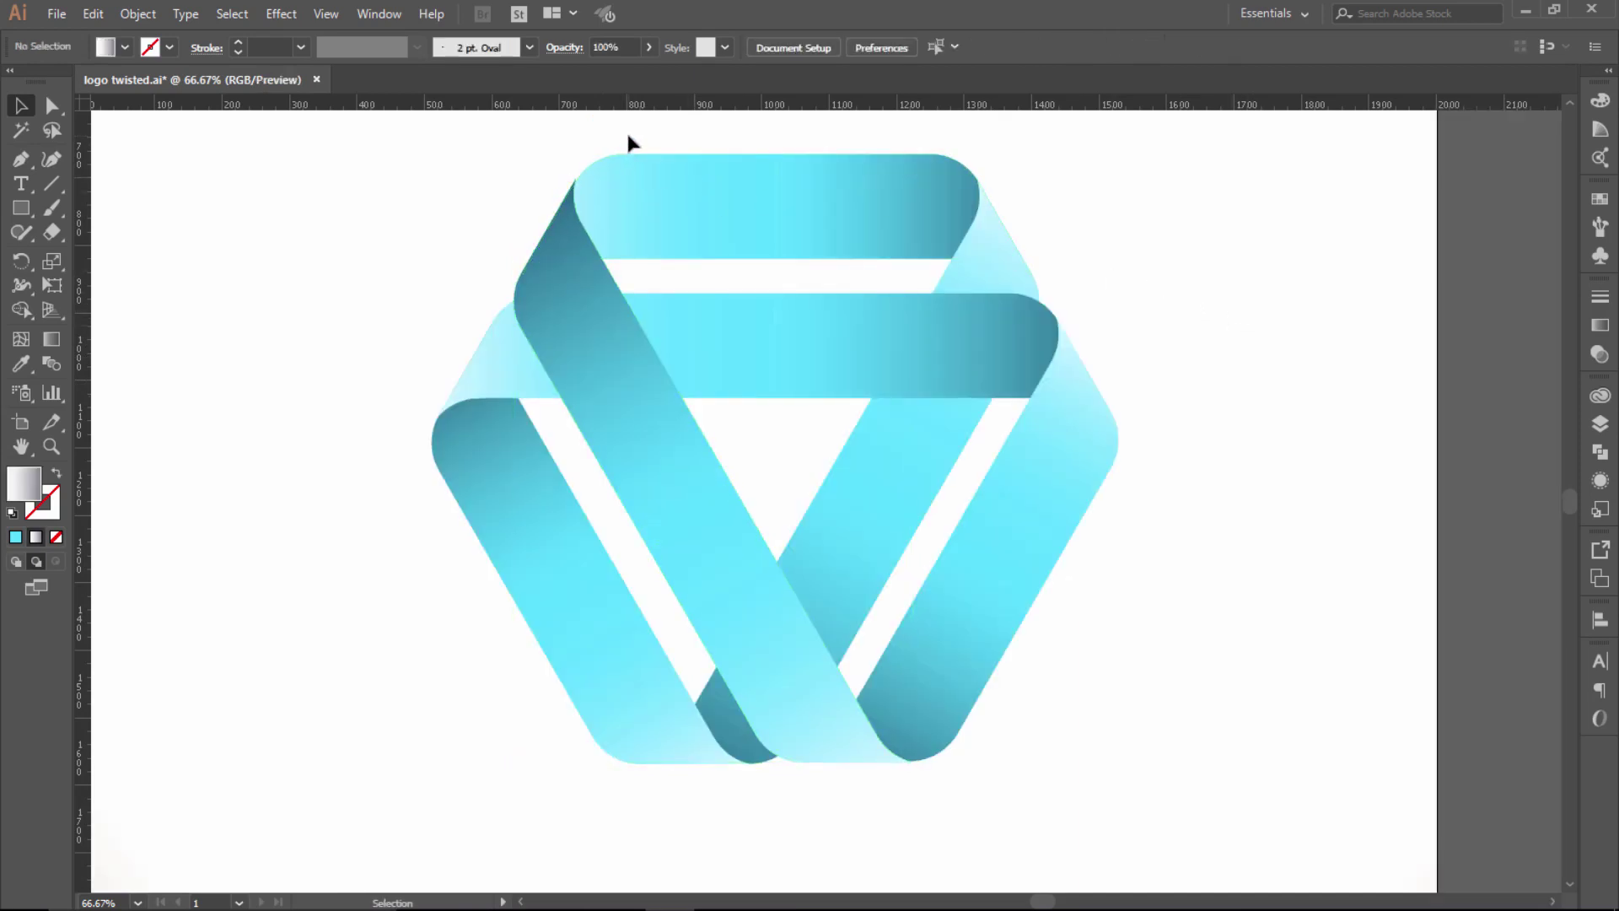
Step: Tuck the top ribbon's left end behind the left arm and nudge the left arm right
click(642, 195)
right_click(645, 203)
mouse_move(701, 496)
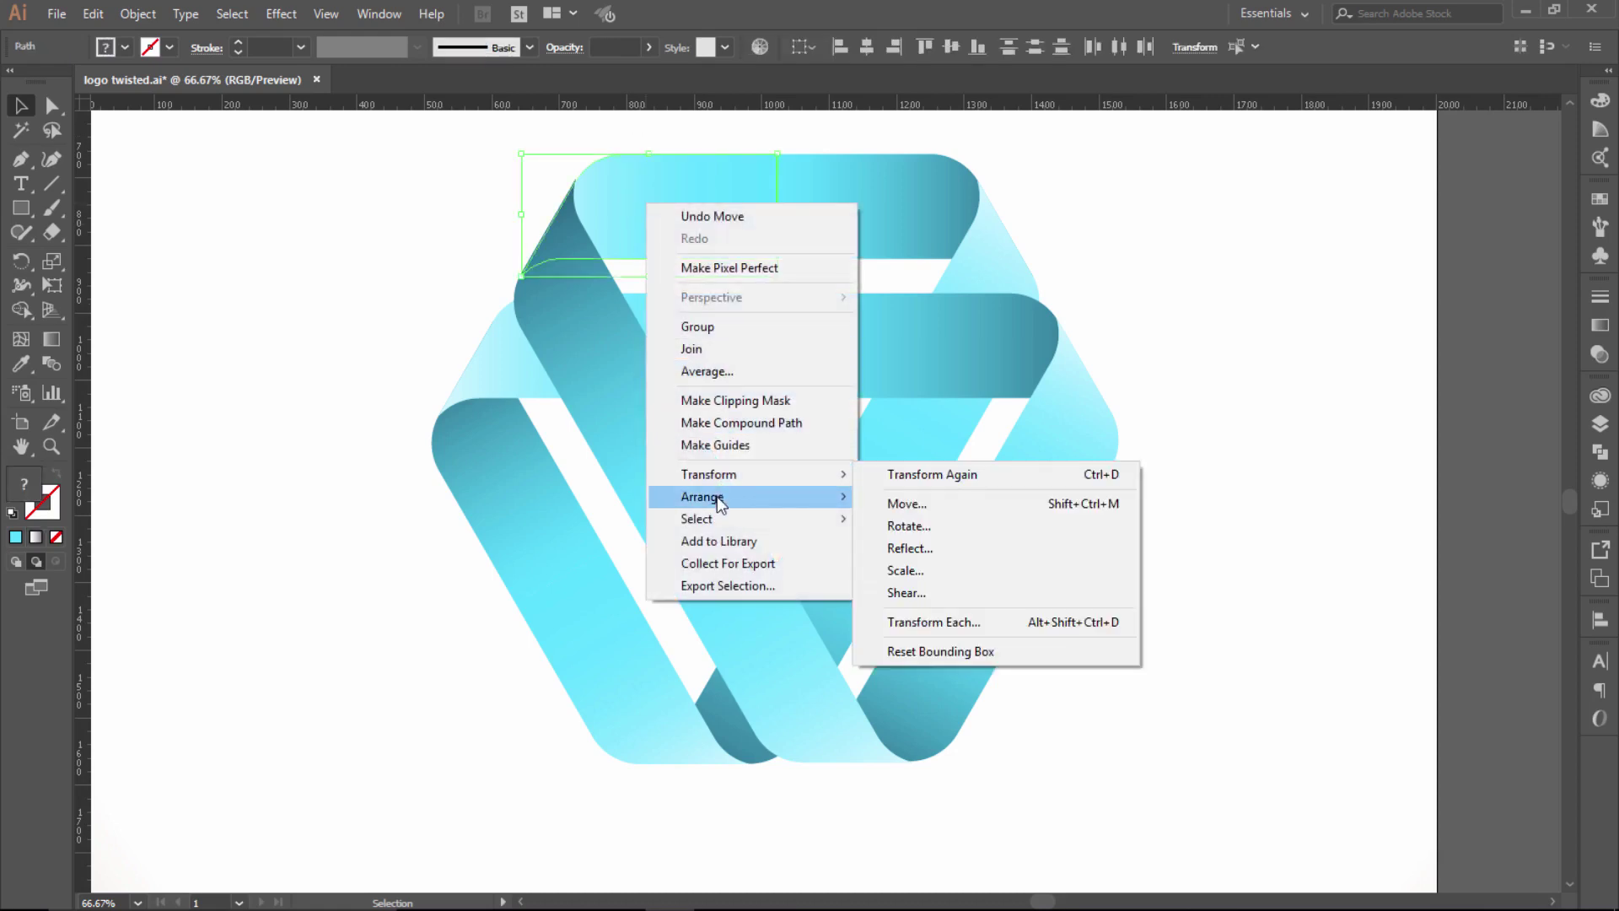
click(916, 499)
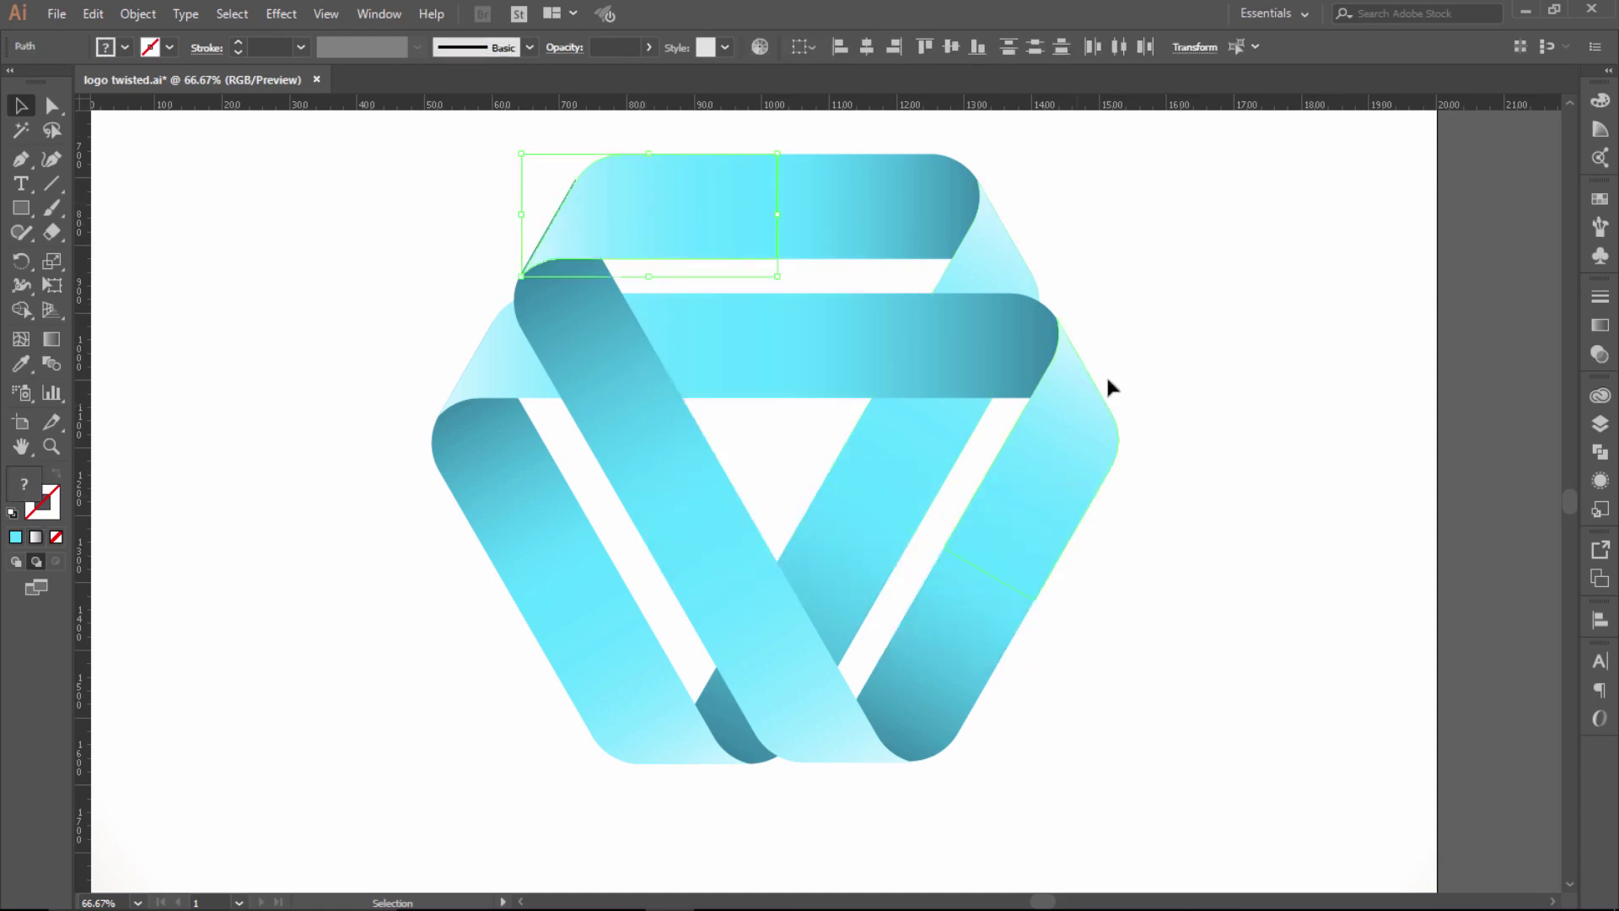
click(1198, 303)
click(722, 486)
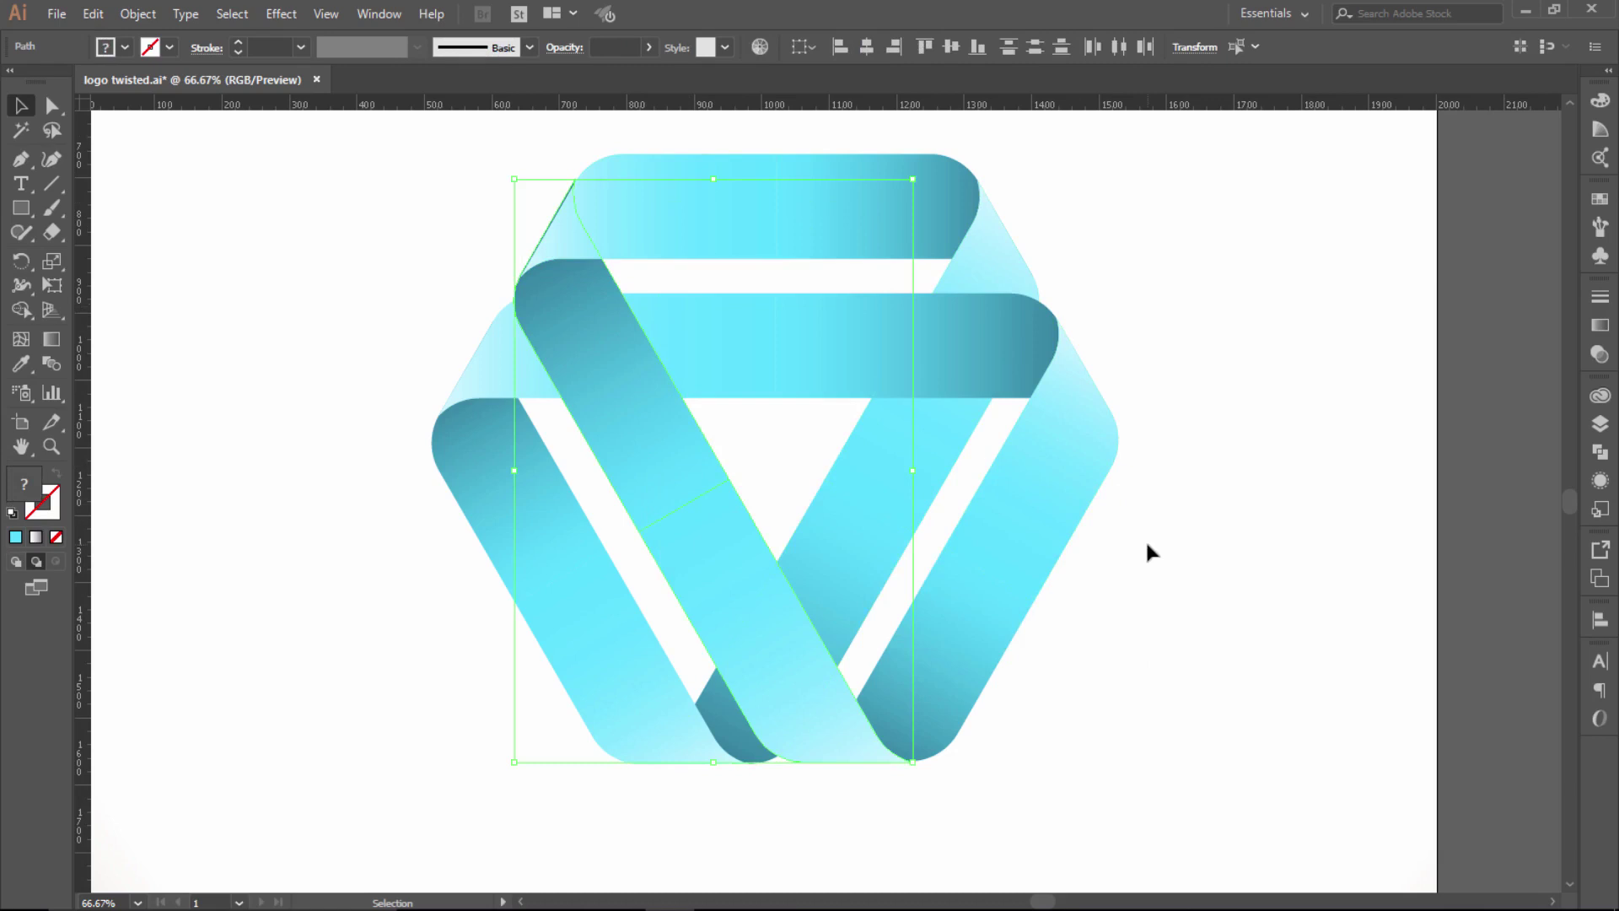
key(Right)
key(Right)
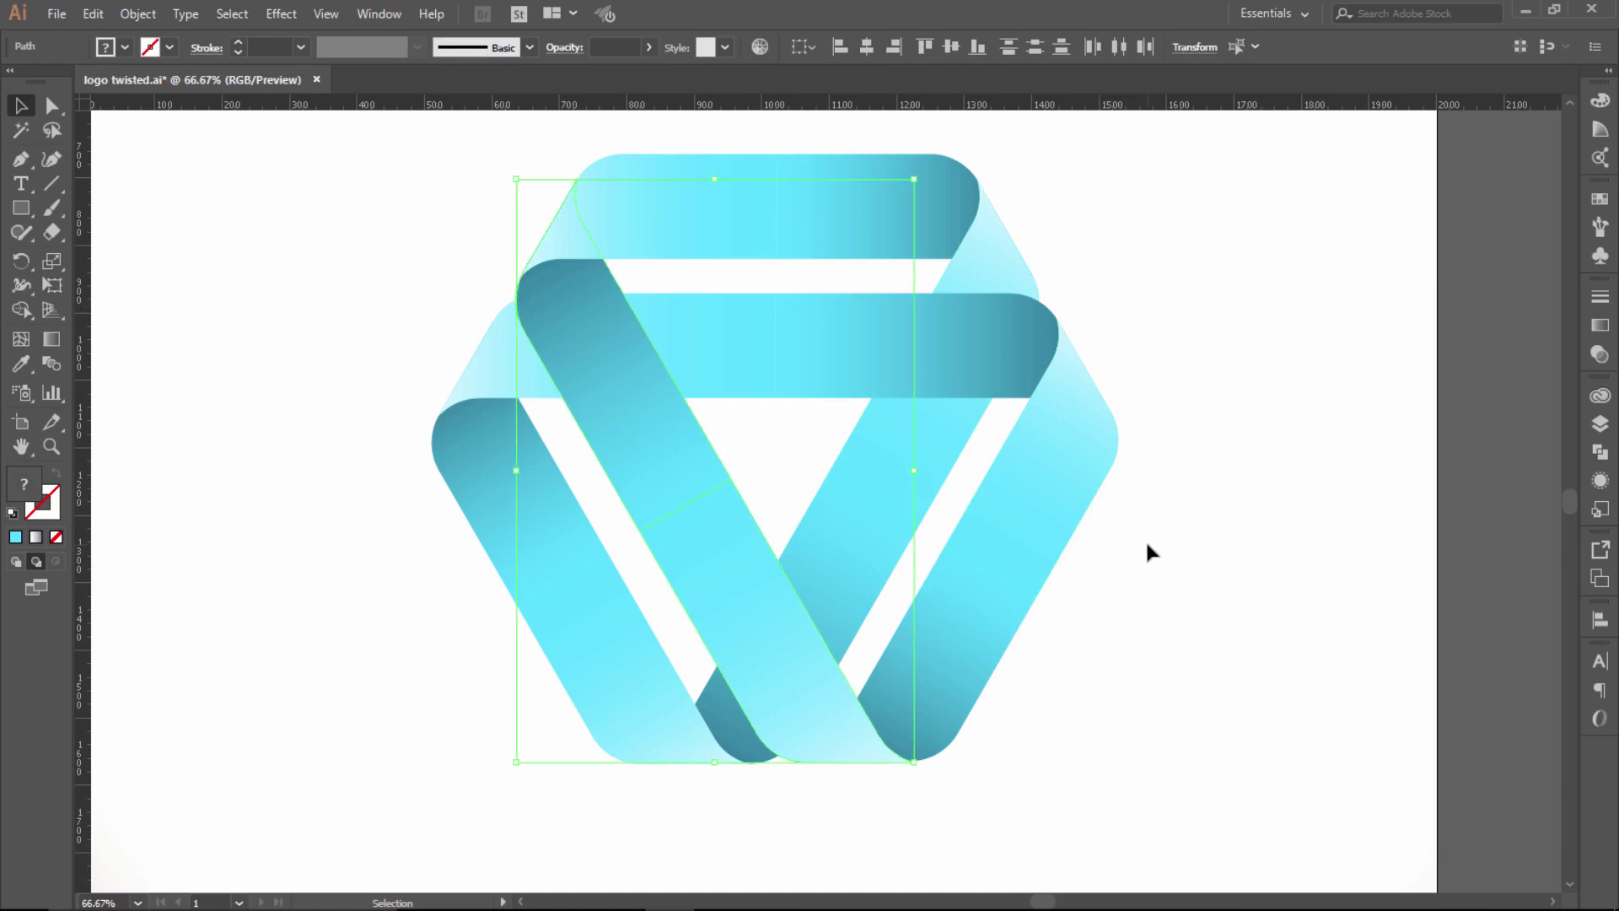
click(1181, 361)
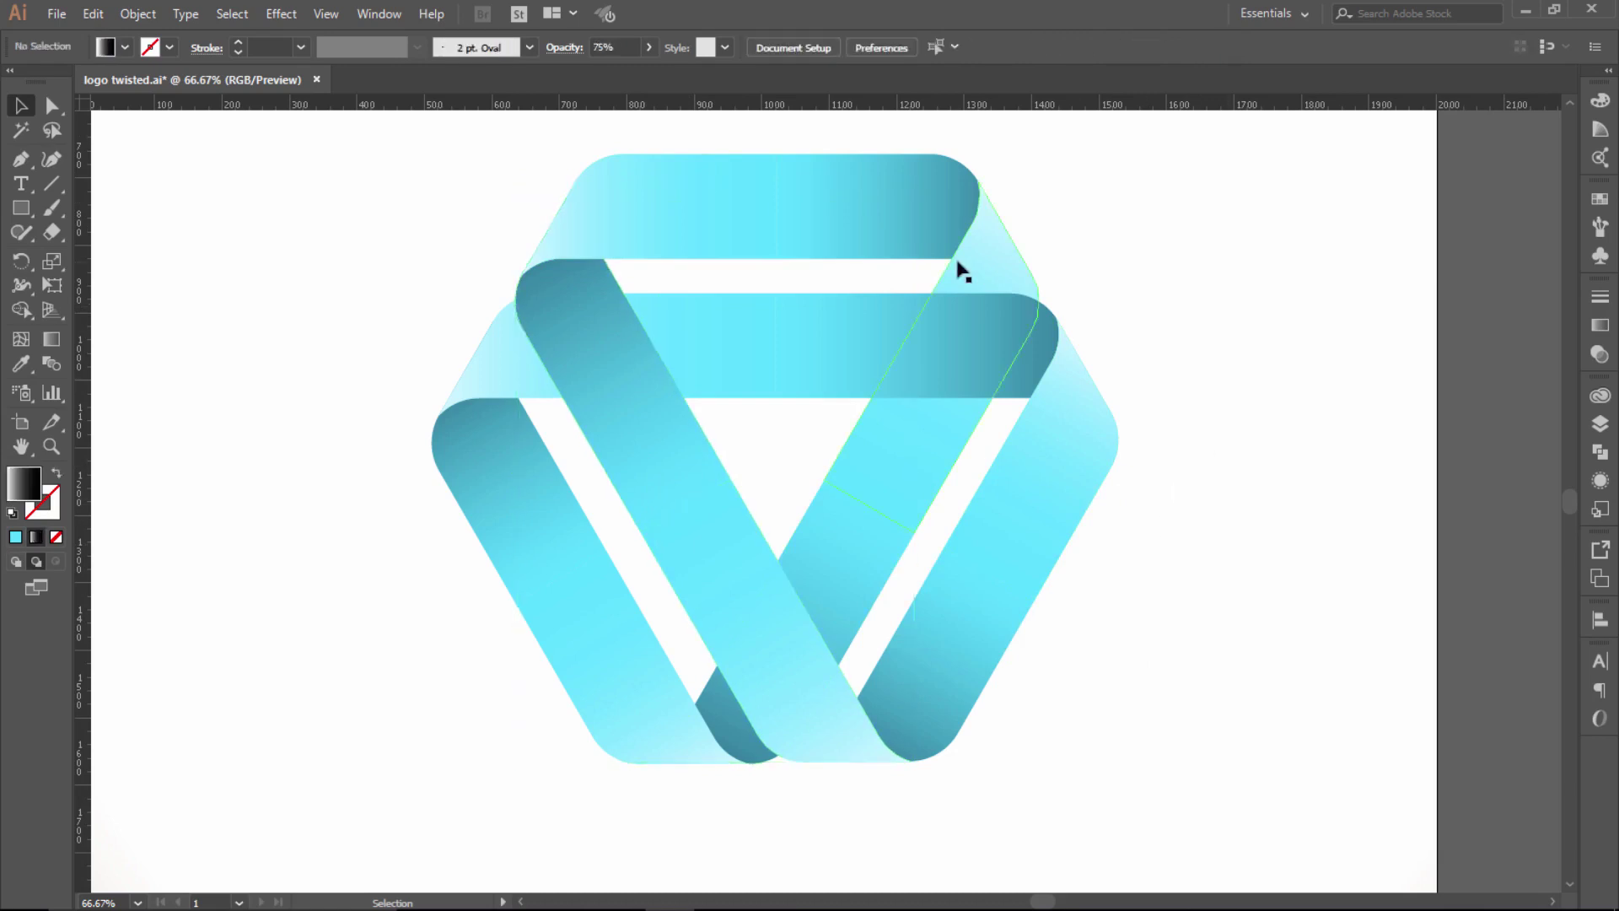
Step: Bring the upper-right and bottom-left ribbon pieces to the front
drag(929, 270, 966, 274)
right_click(966, 274)
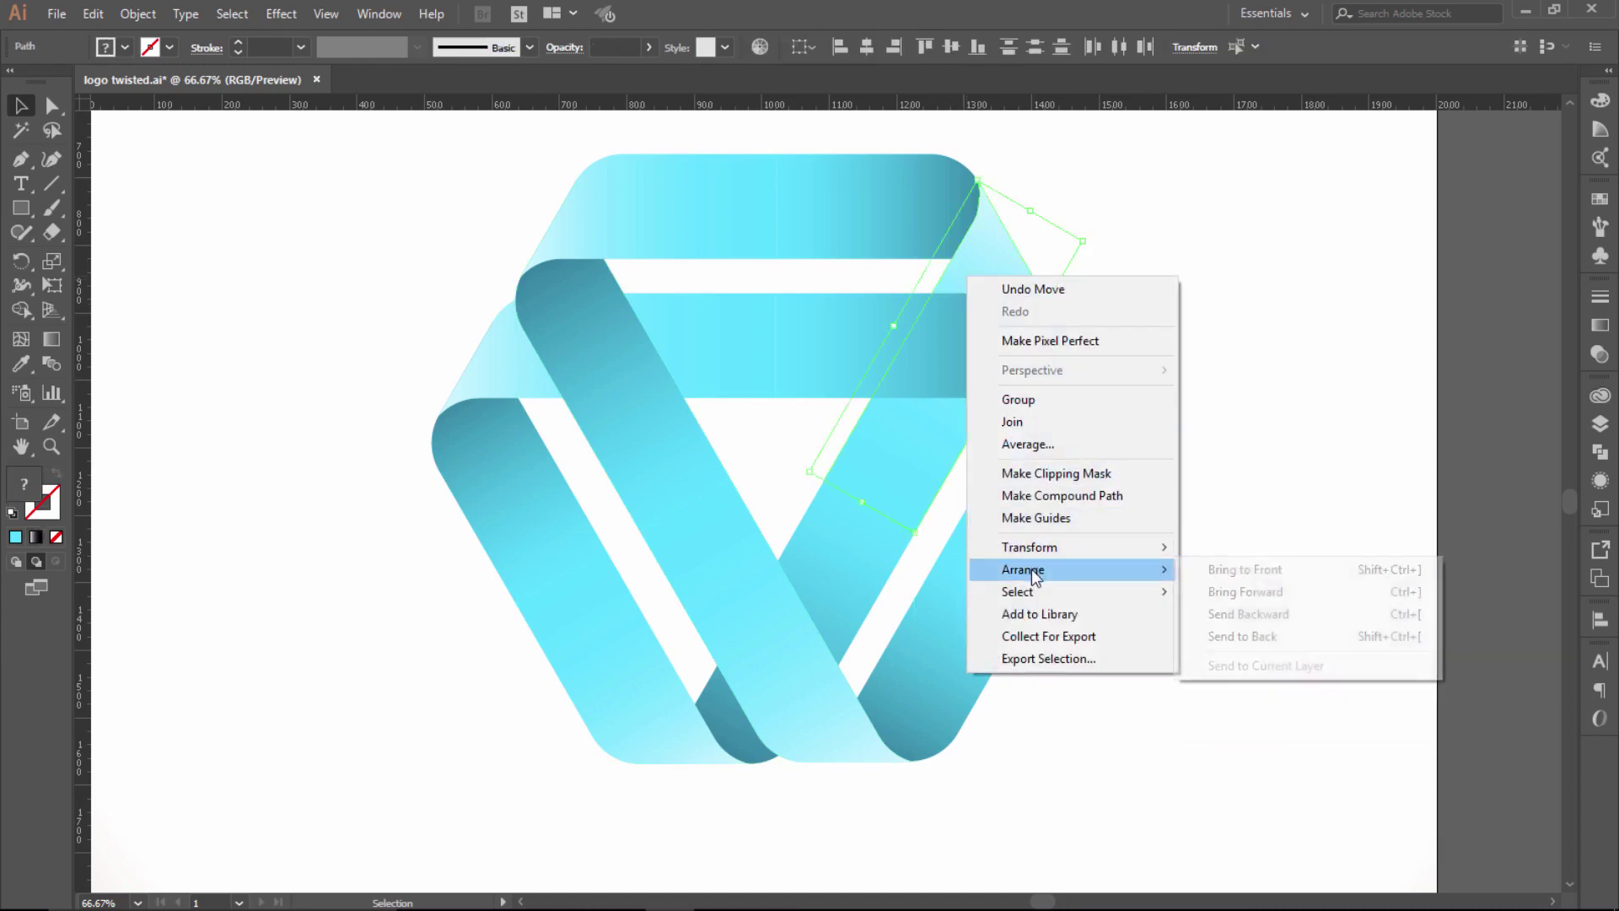
click(1237, 567)
click(1239, 393)
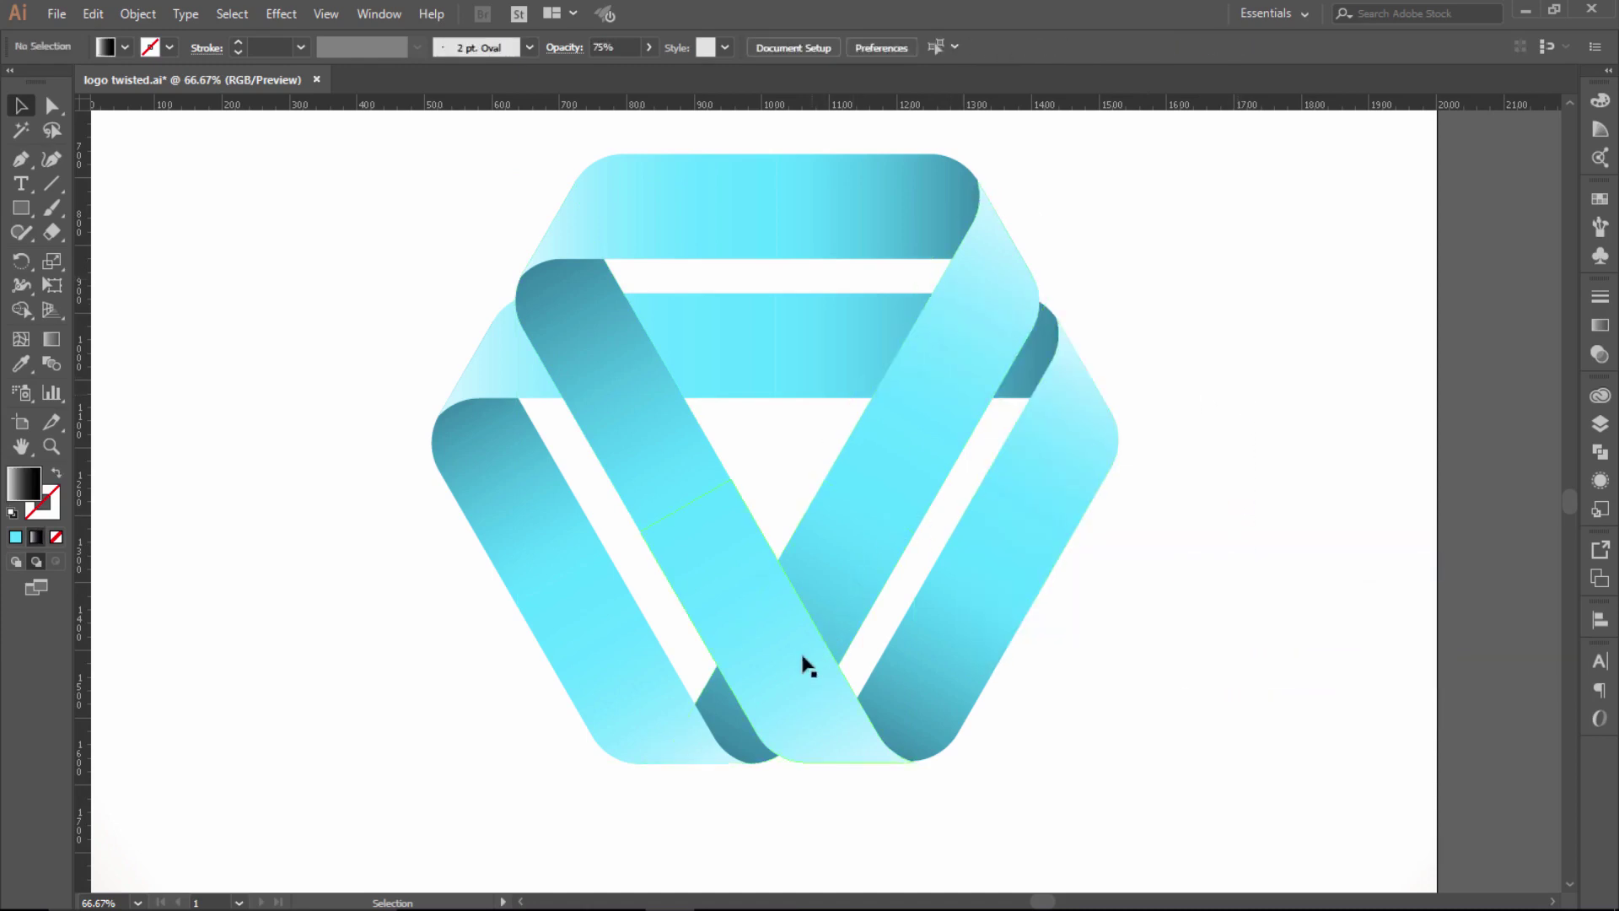
drag(544, 681, 587, 639)
right_click(586, 639)
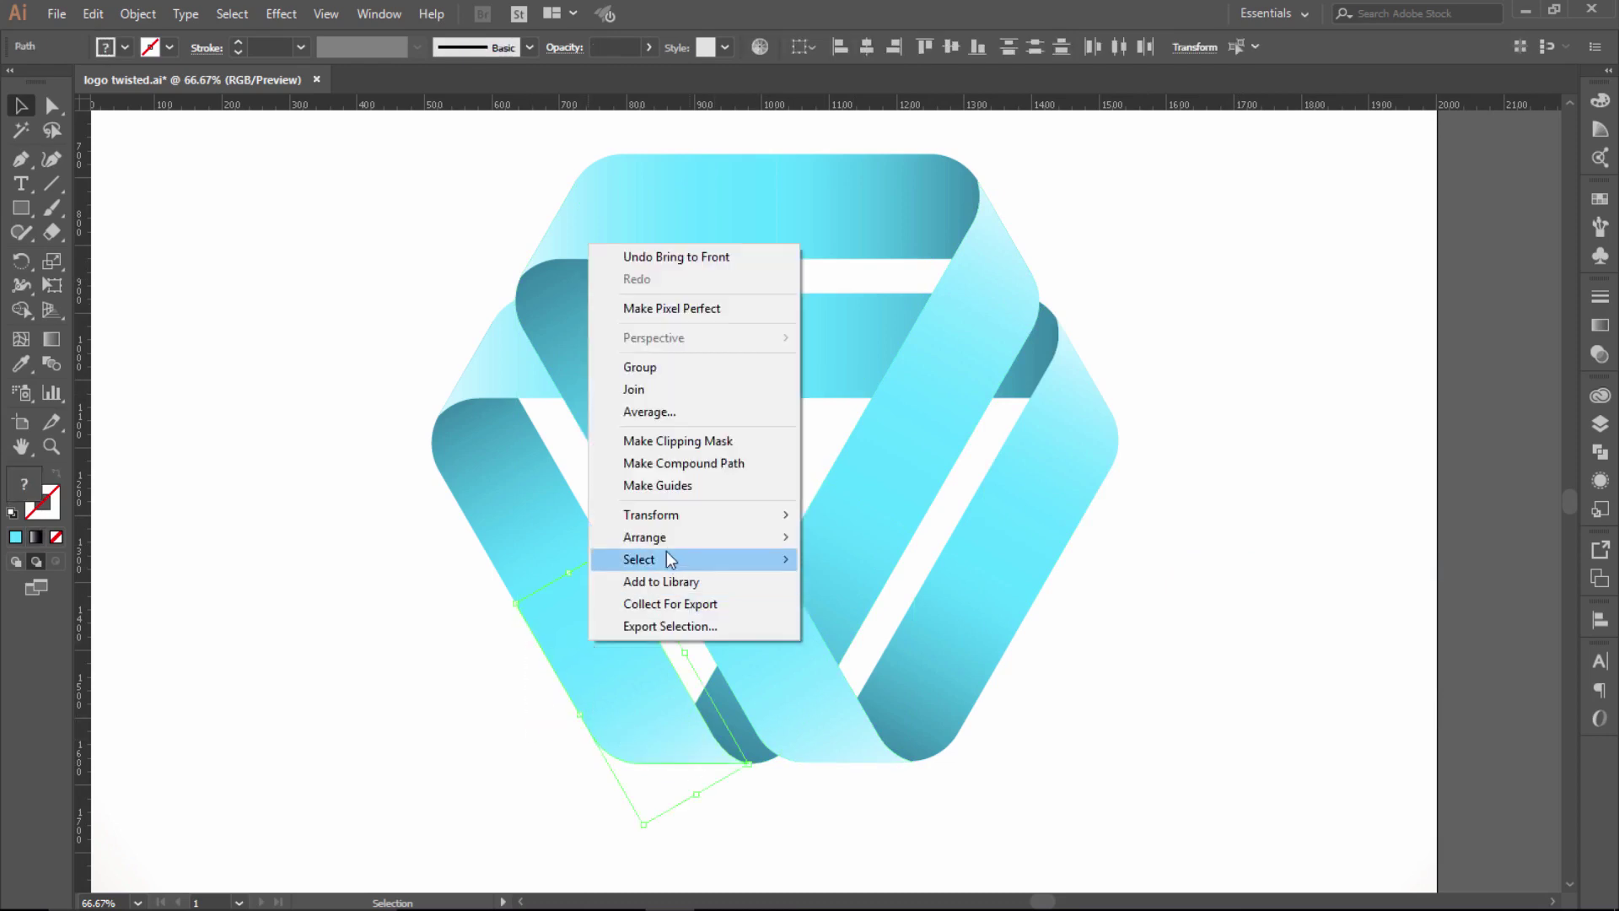
click(856, 540)
click(799, 793)
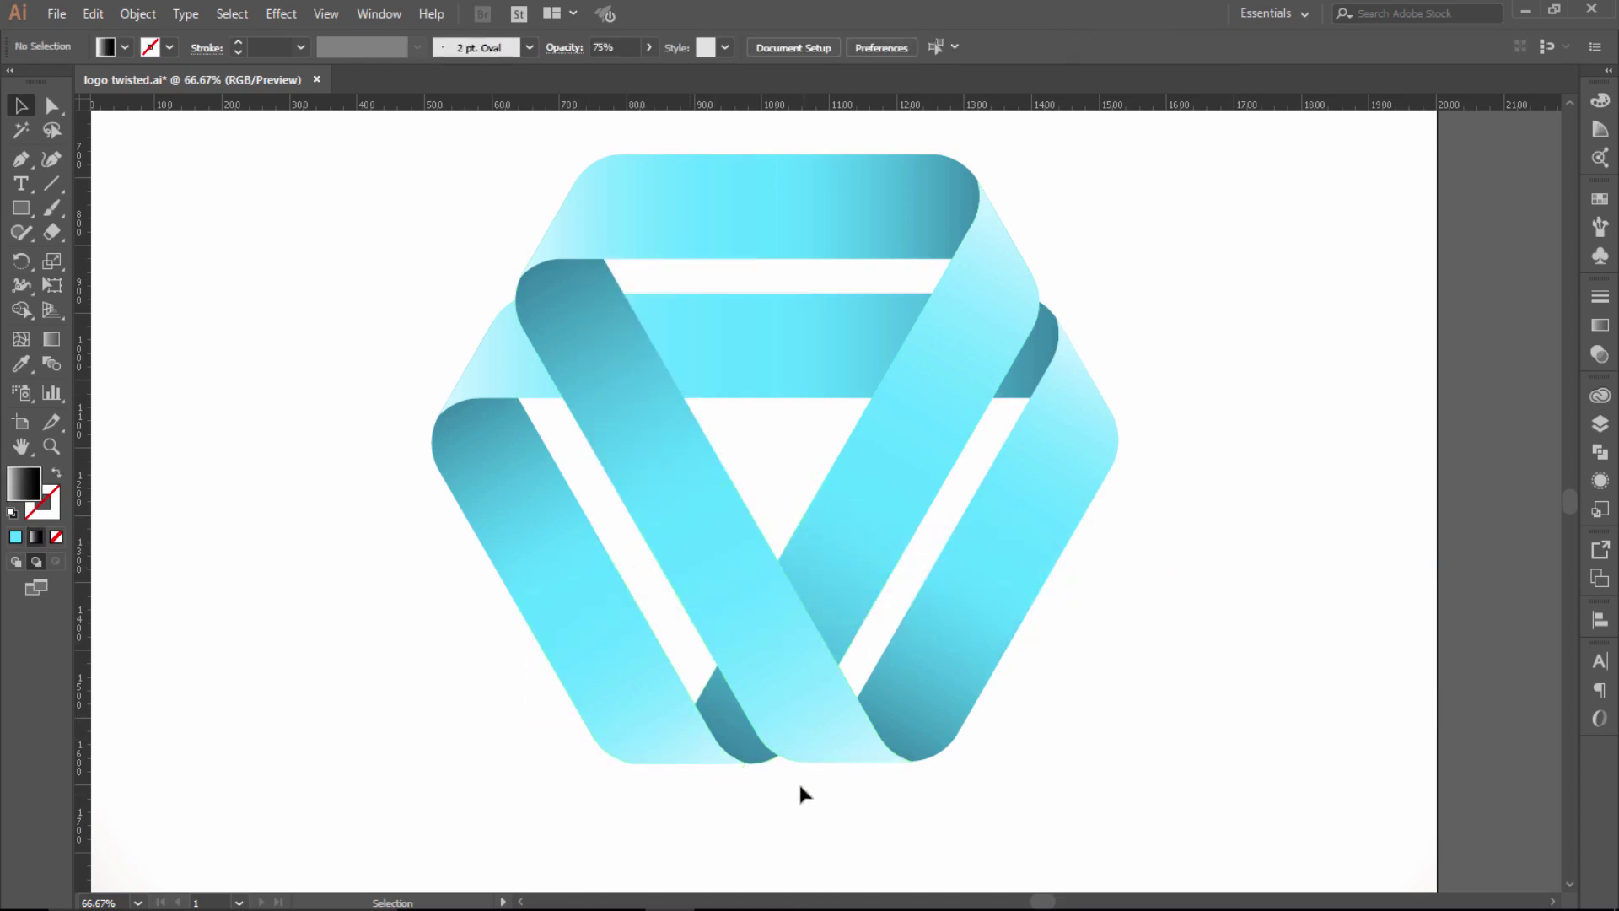
Step: Send the middle ribbon's left end to the back and bring the upper-left ribbon to front
drag(468, 465, 469, 462)
right_click(470, 462)
click(746, 821)
click(1201, 649)
right_click(697, 319)
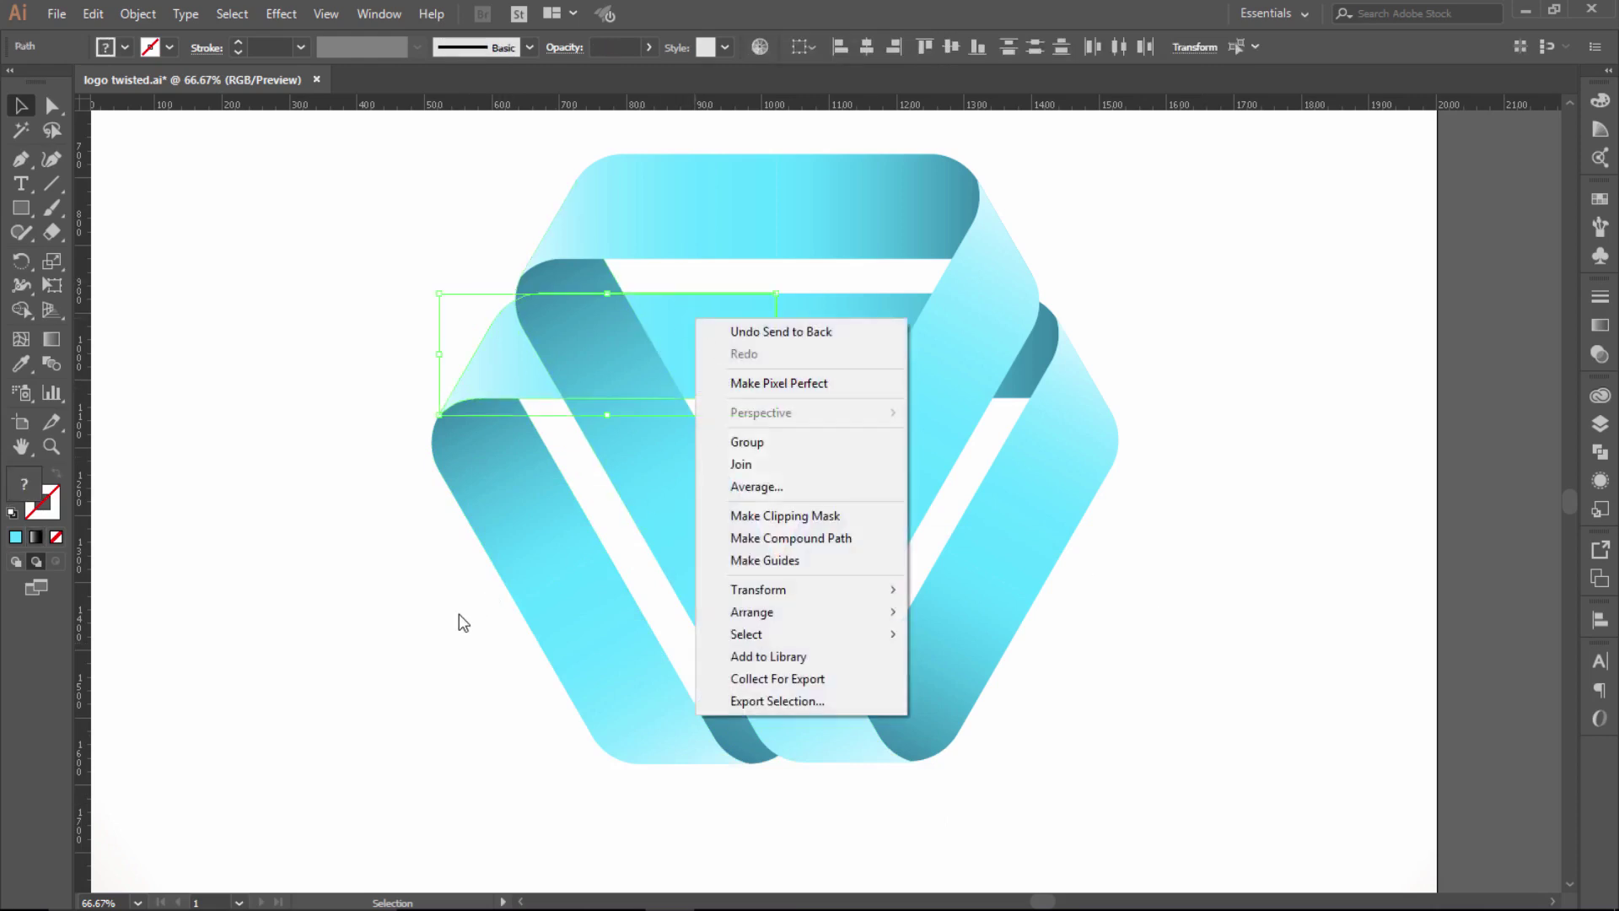
click(975, 614)
click(1227, 560)
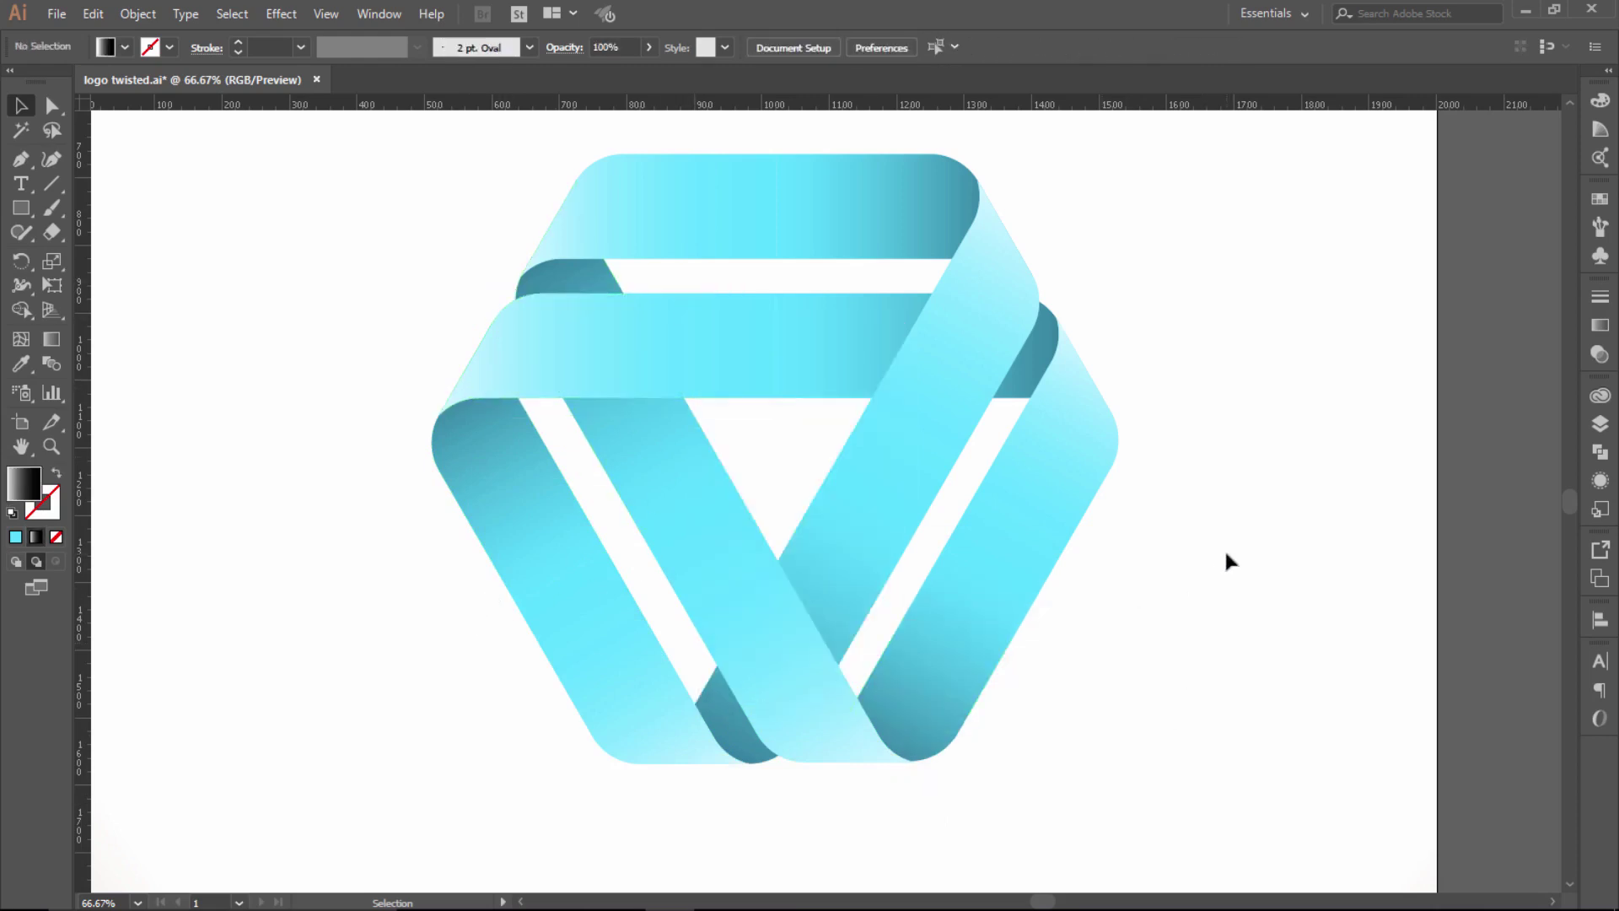
right_click(1072, 497)
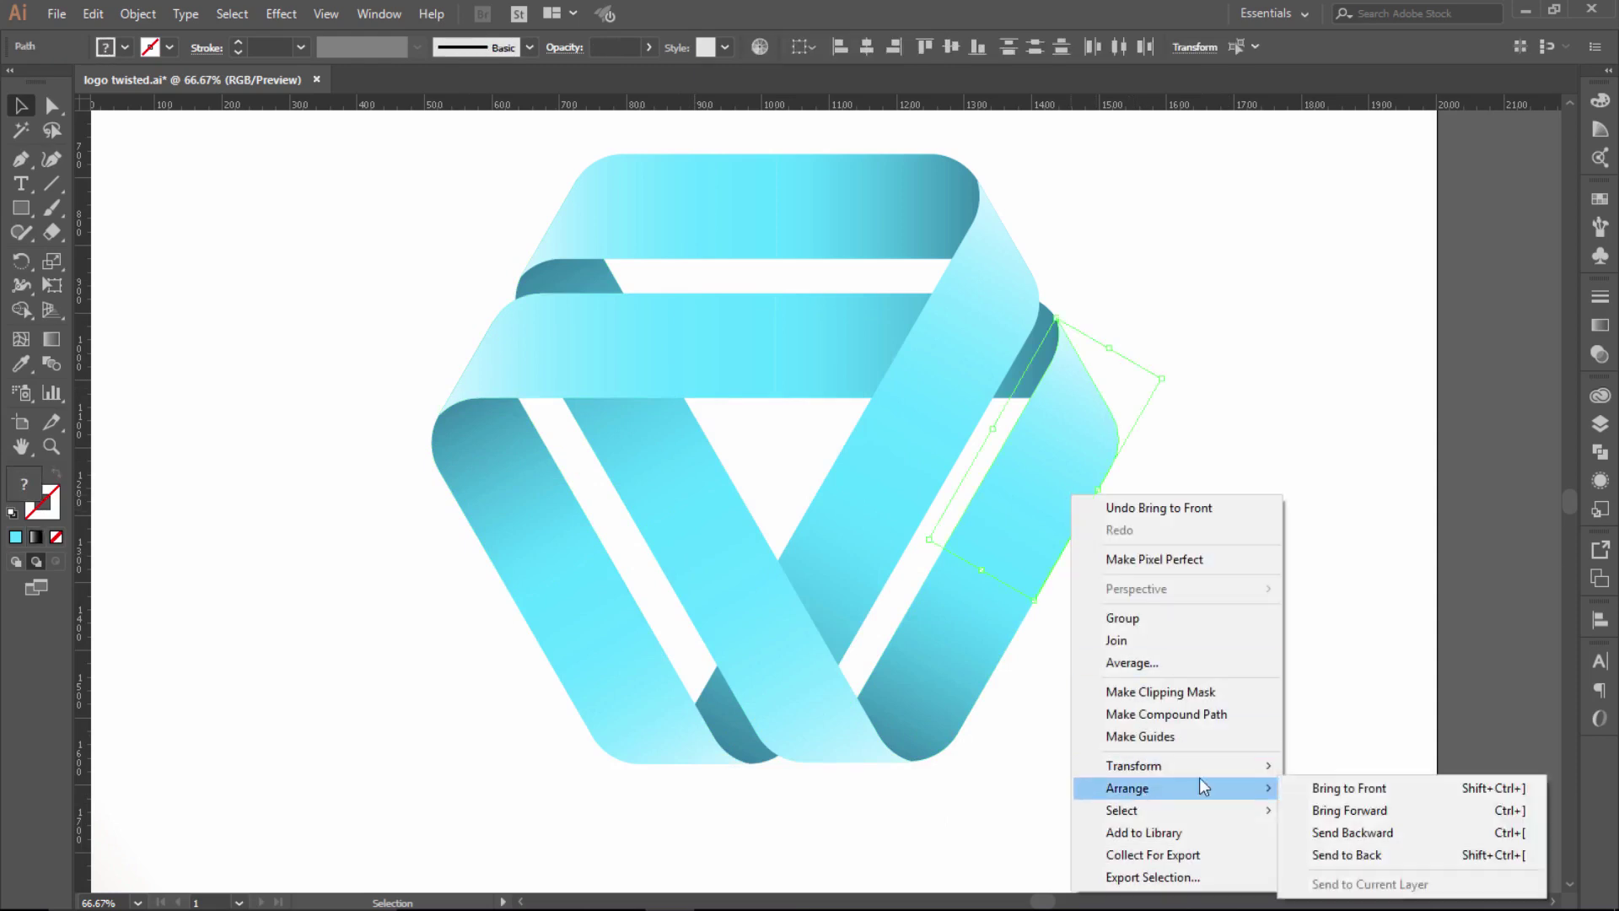
click(1201, 594)
right_click(954, 667)
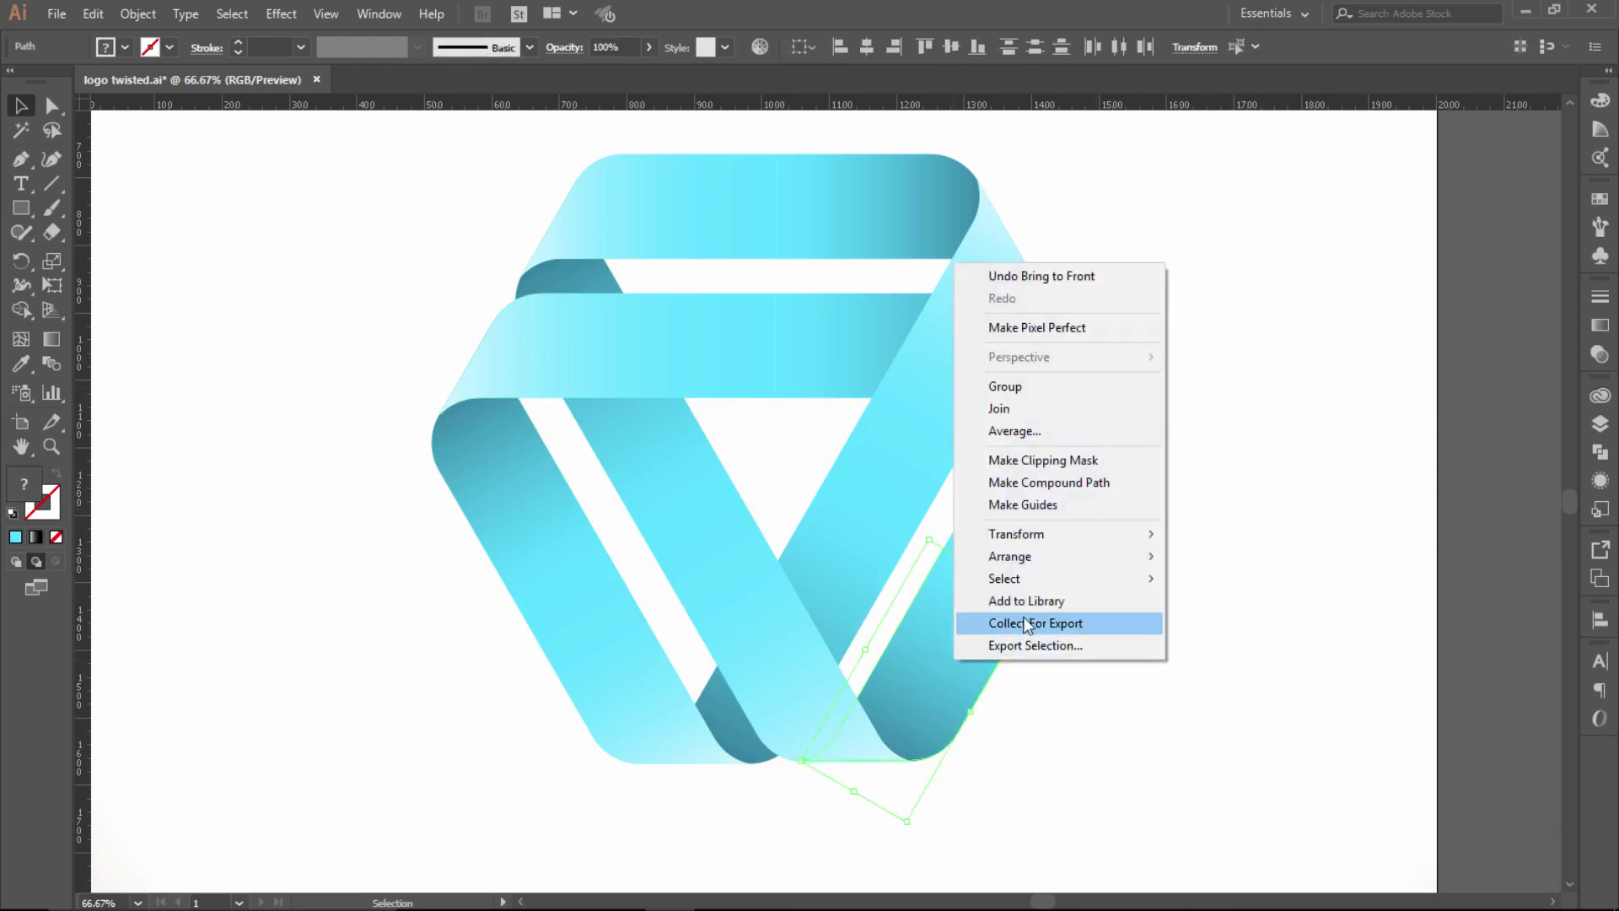
click(1162, 672)
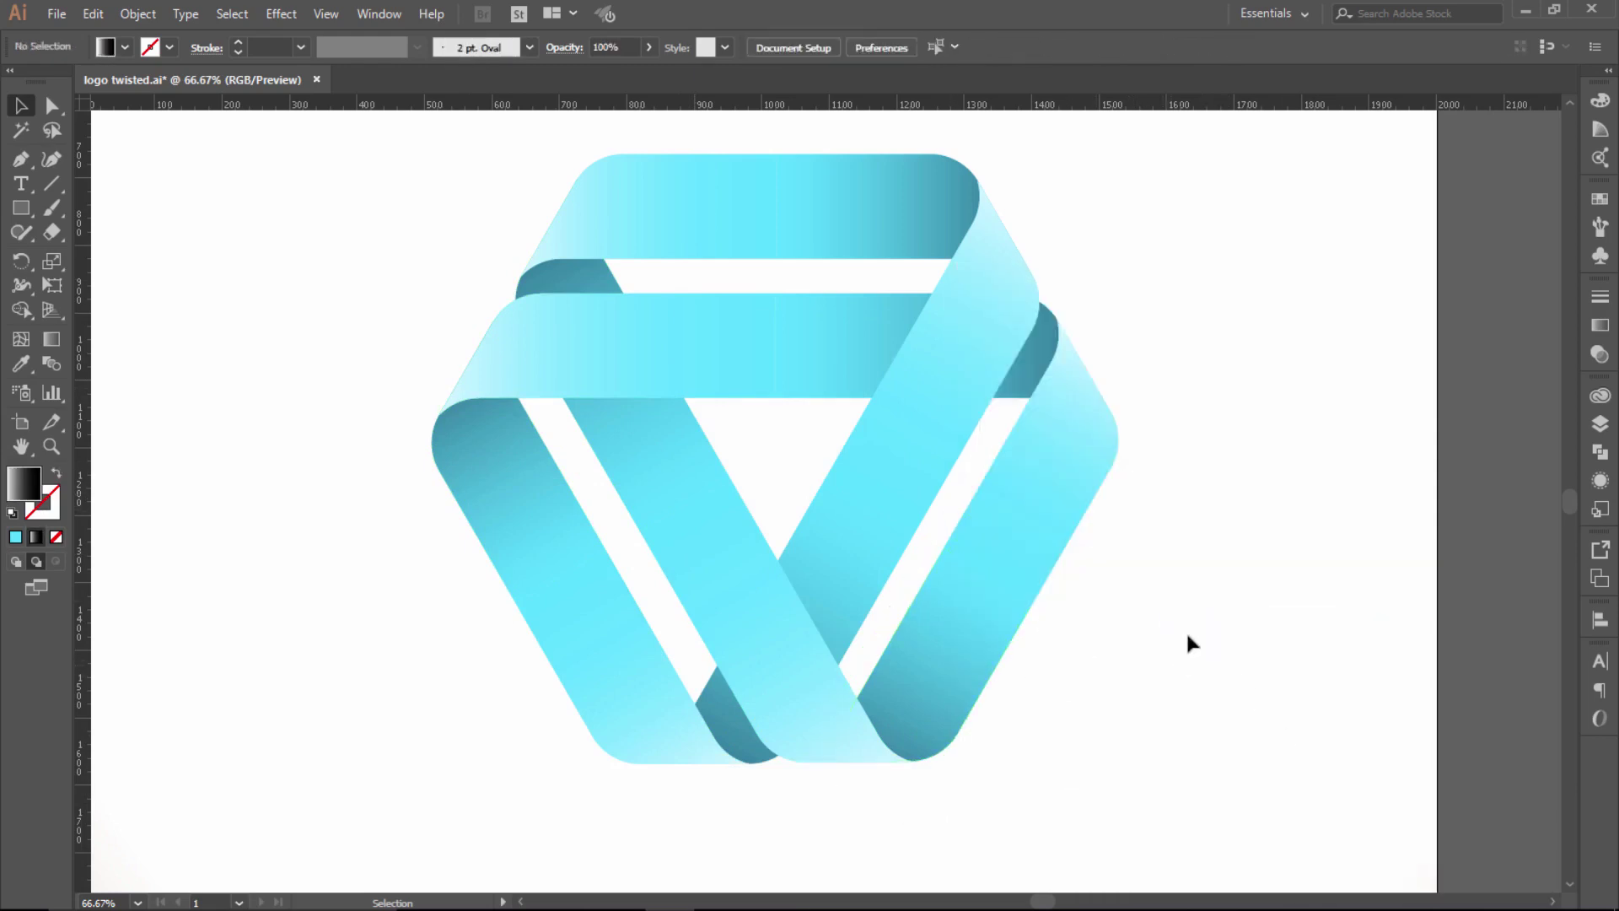
Step: Shrink the whole logo slightly and move it higher on the artboard
key(ctrl+a)
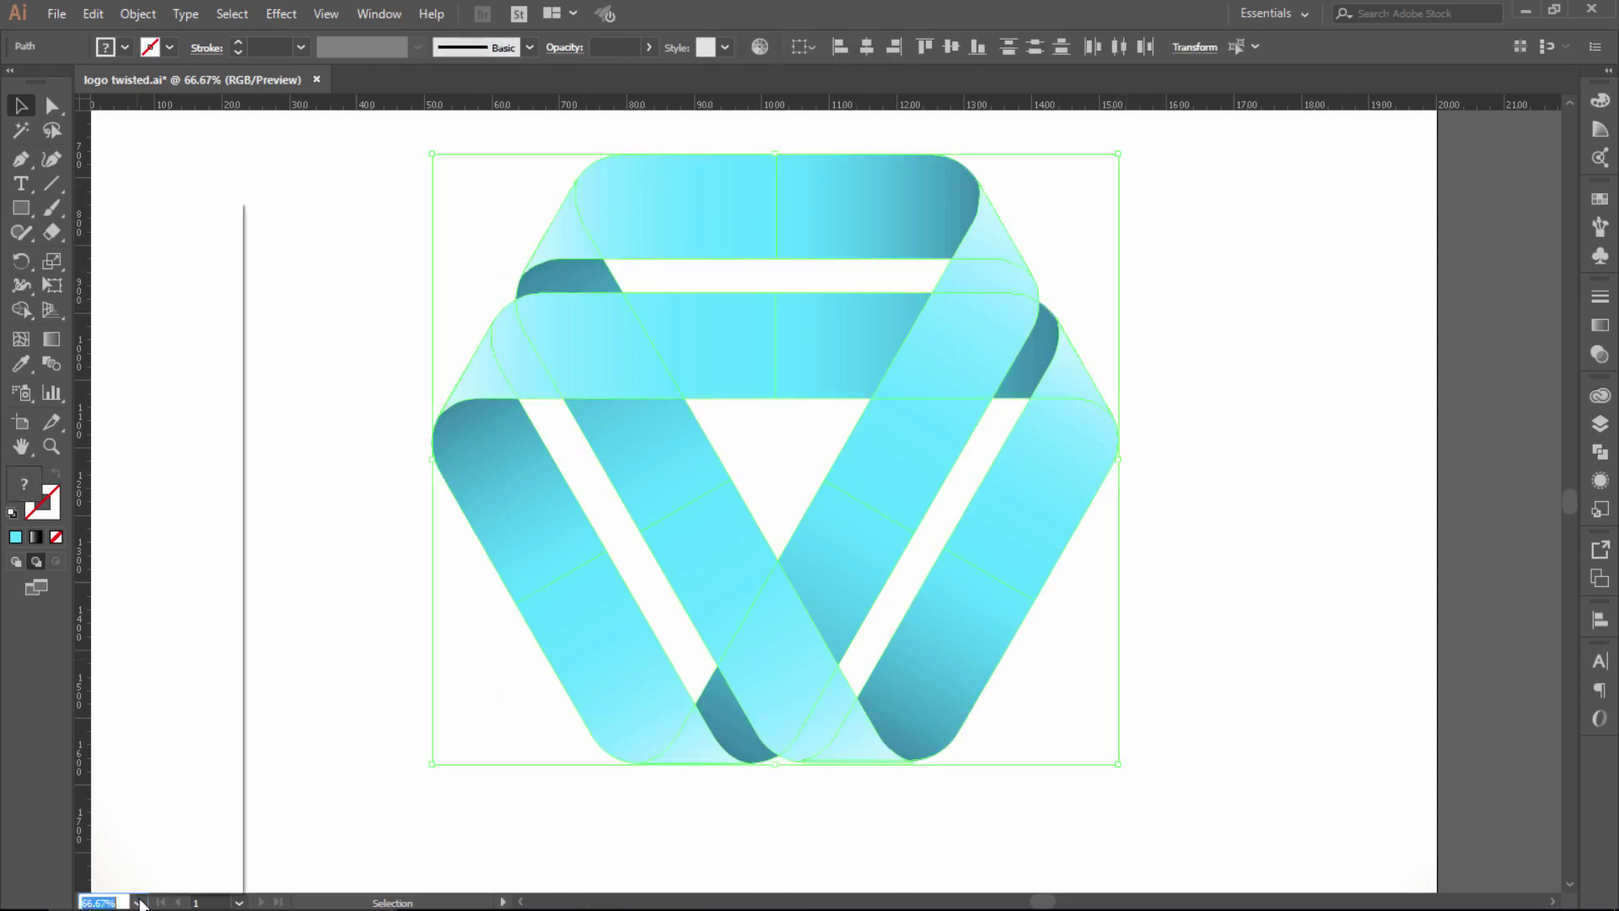
key(ctrl+0)
drag(1029, 374, 1015, 391)
drag(938, 508, 968, 390)
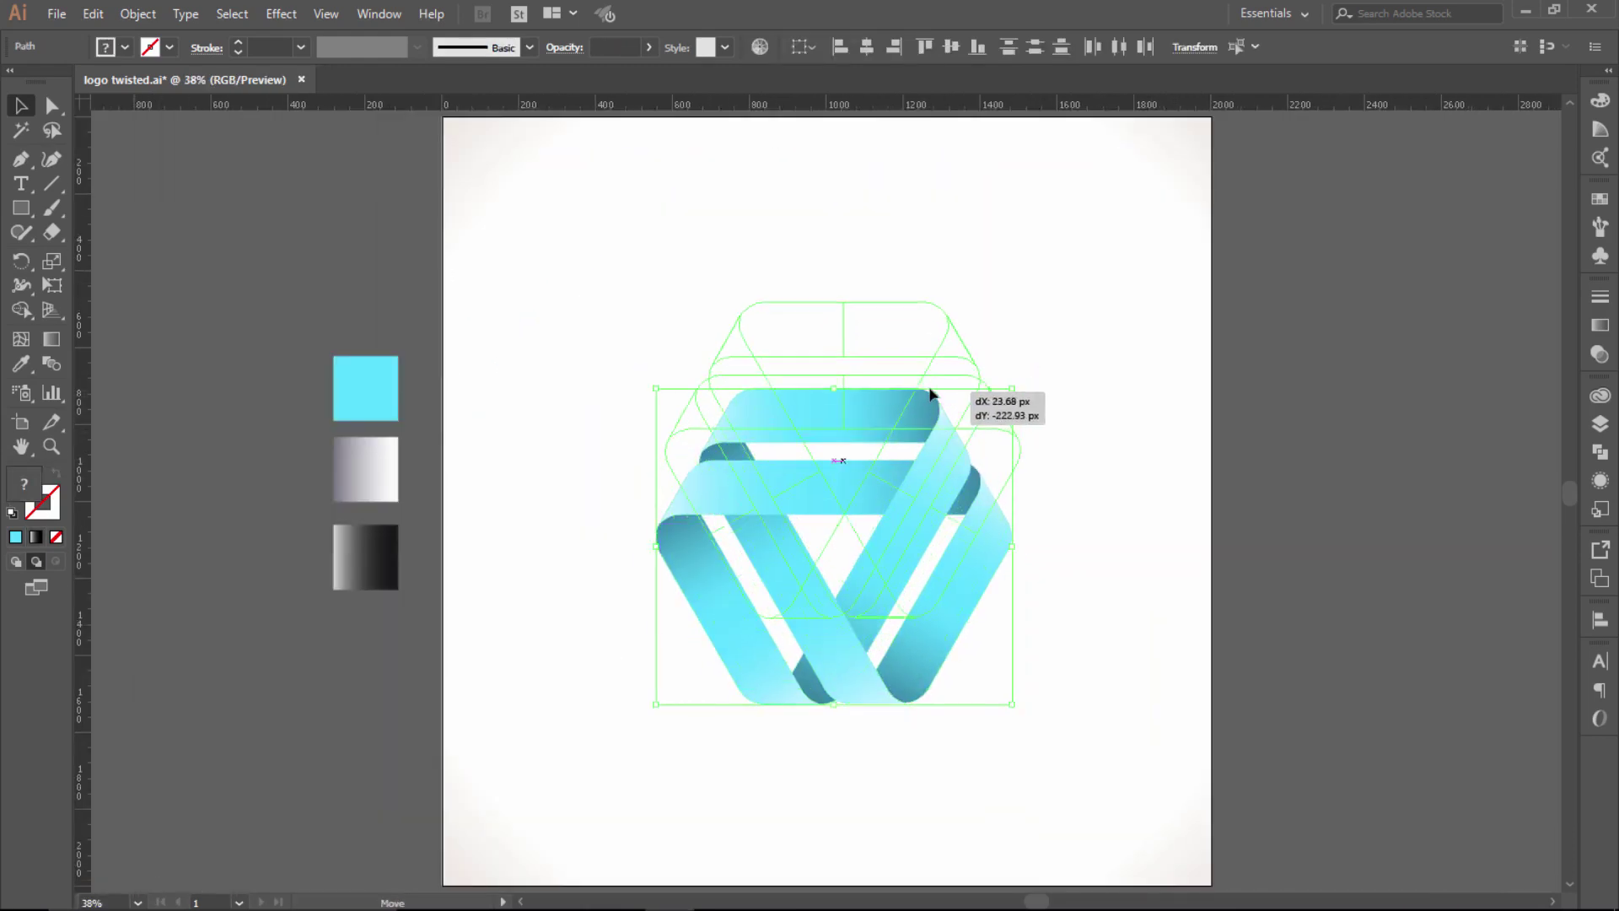
click(1035, 511)
Step: Draw a circle at the artboard's lower left with the Ellipse tool
click(21, 208)
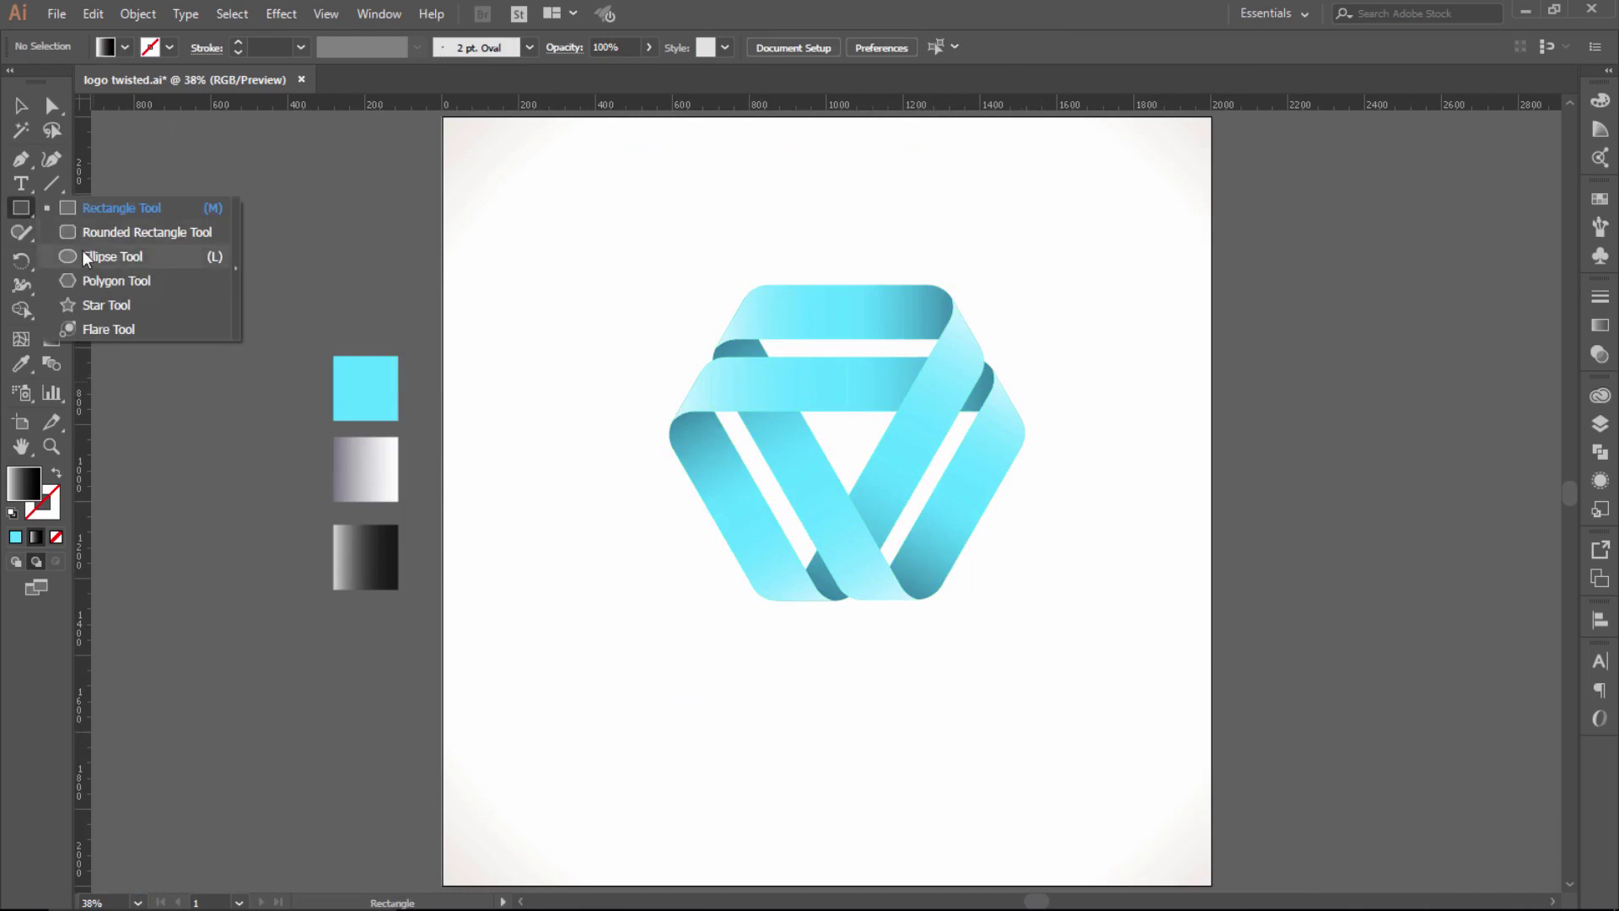
click(83, 255)
drag(492, 539, 750, 797)
Step: Give the circle a reversed radial gradient with a 0%-opacity outer stop and a tighter midpoint
key(v)
click(1599, 324)
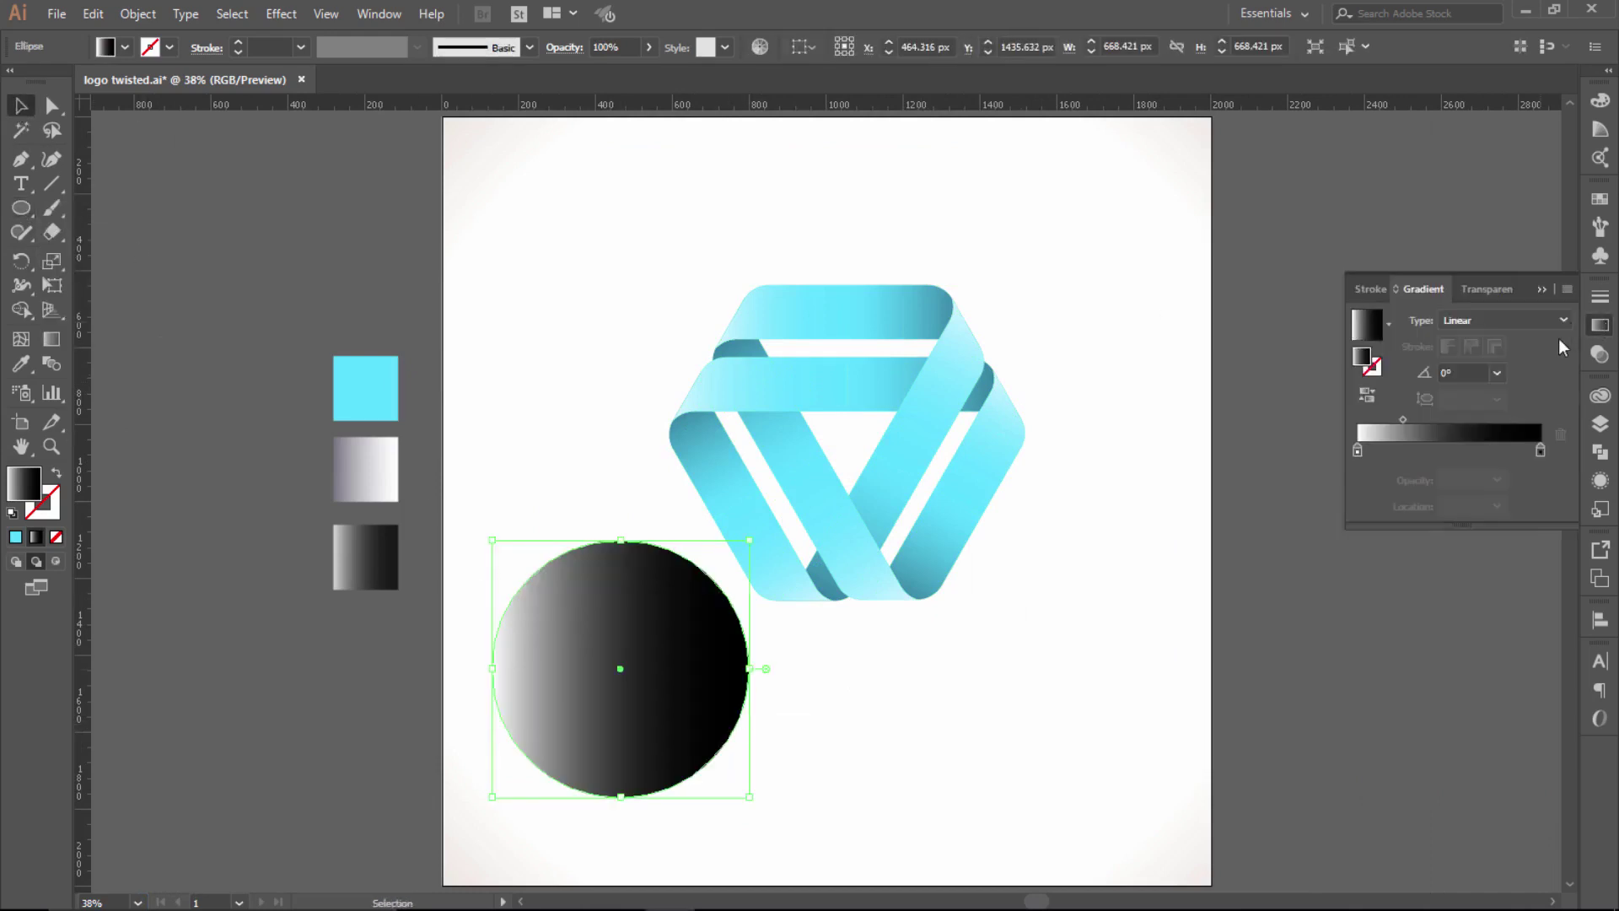
click(1476, 321)
click(1472, 362)
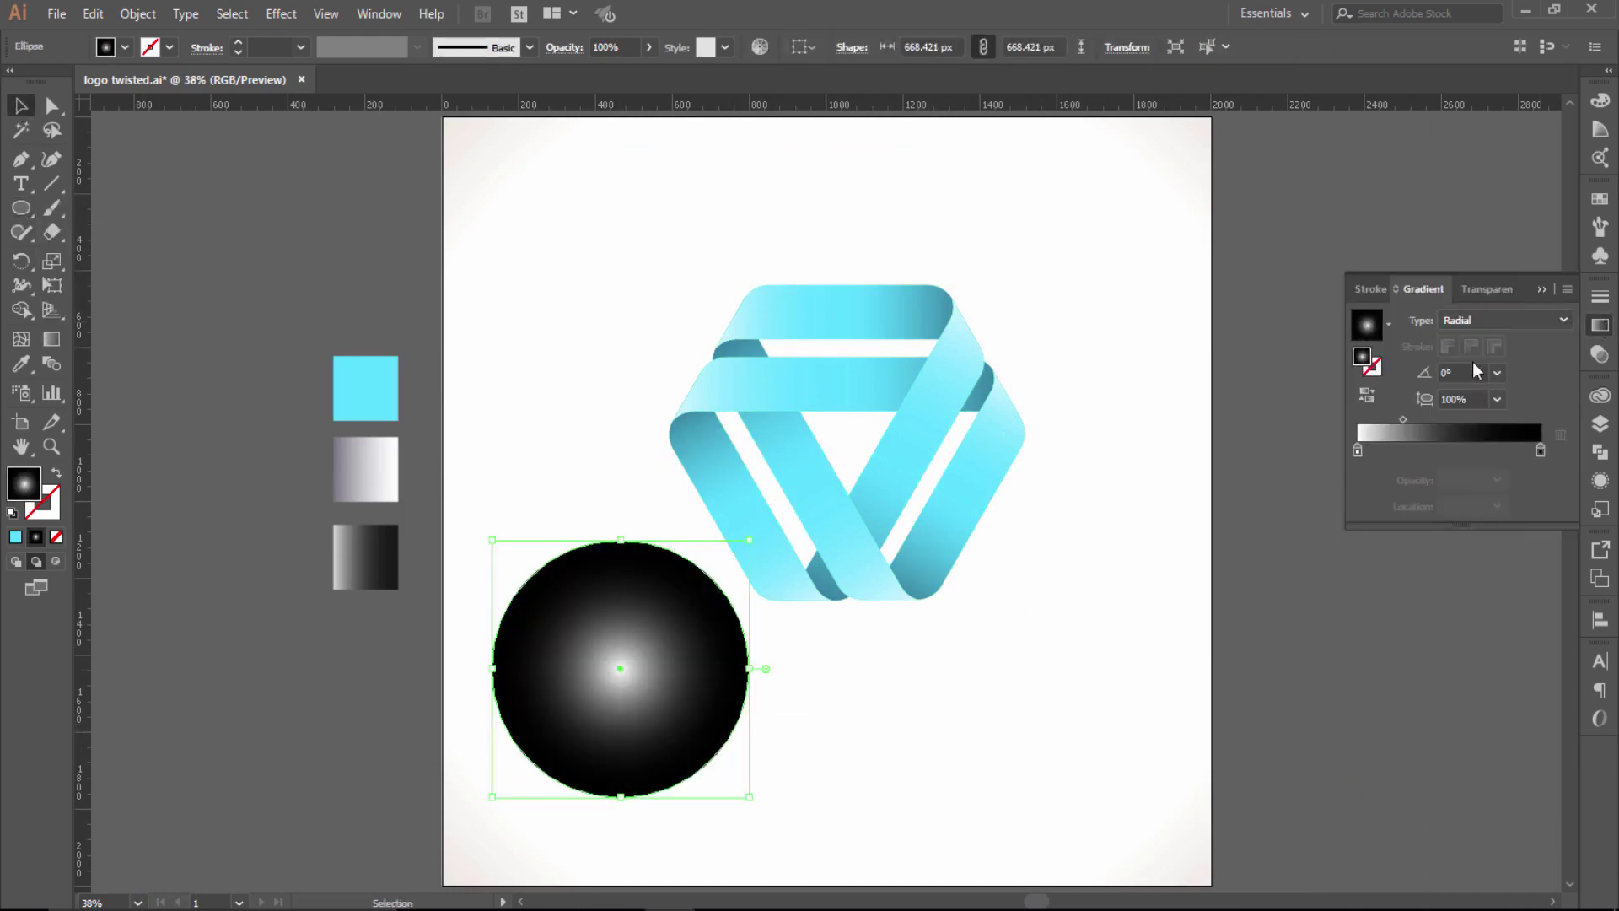
click(1368, 394)
click(1539, 453)
click(1497, 479)
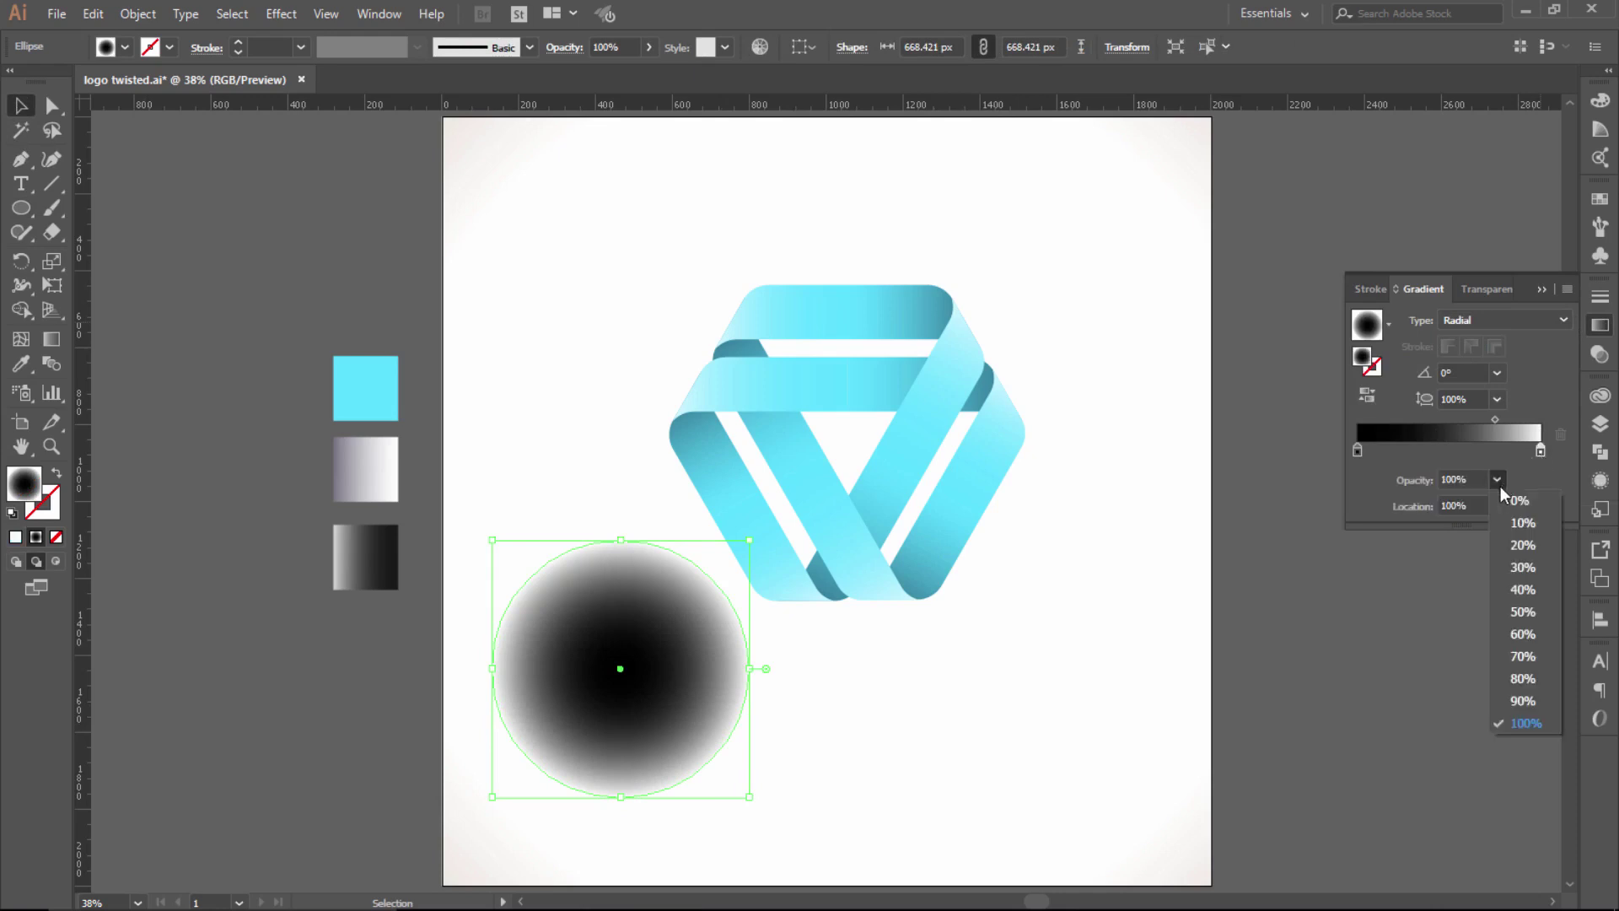
drag(1494, 419, 1444, 419)
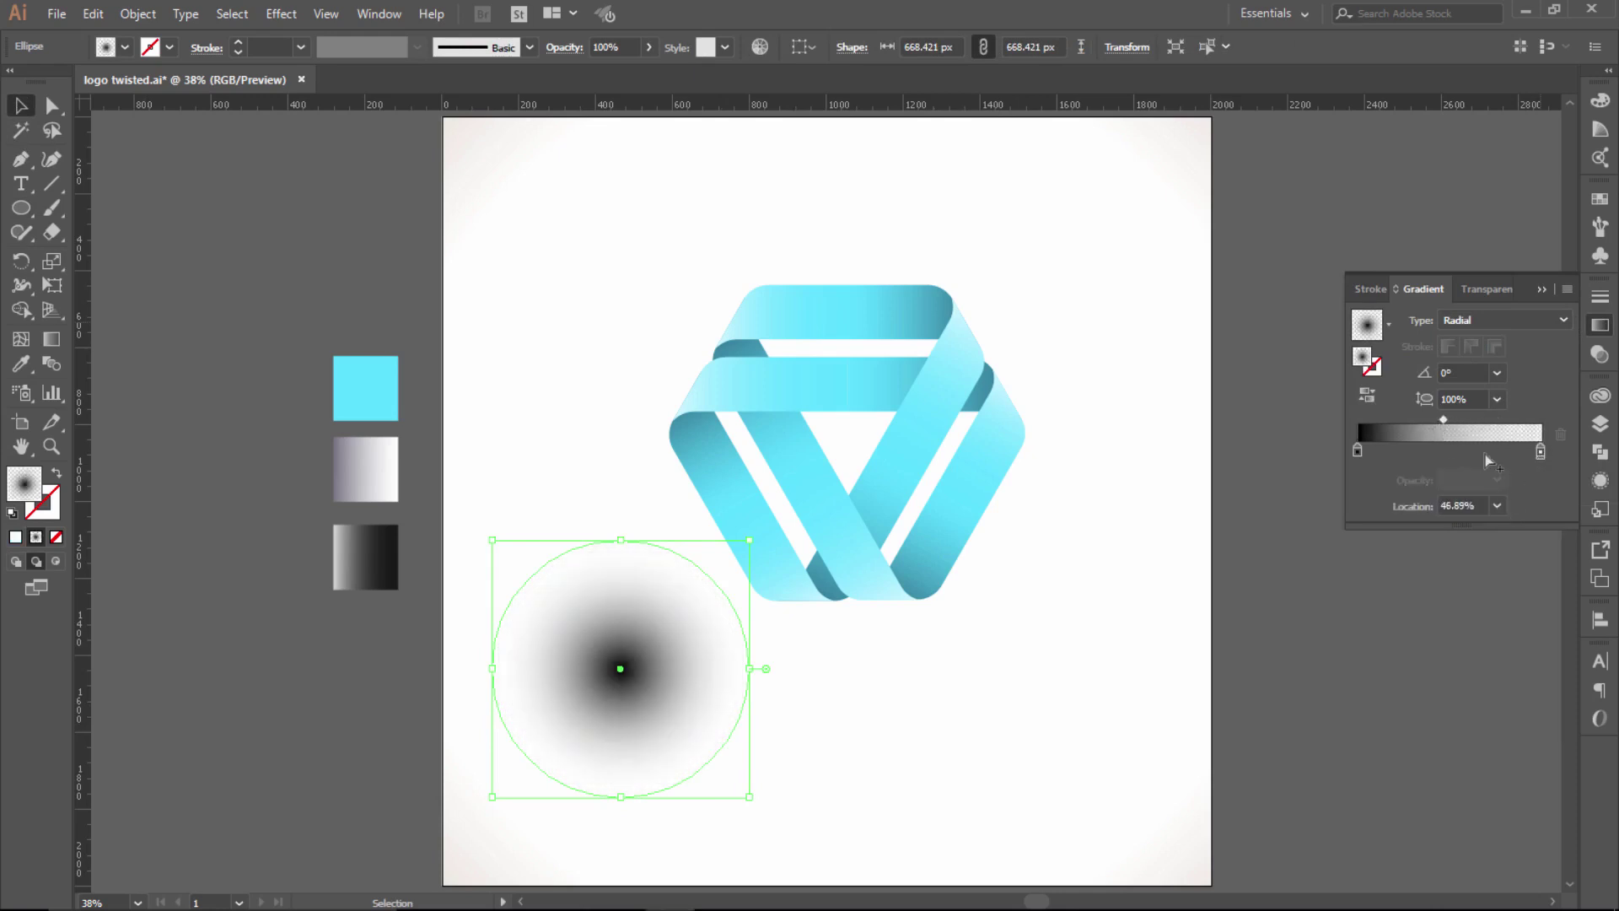
double_click(1540, 452)
click(1535, 472)
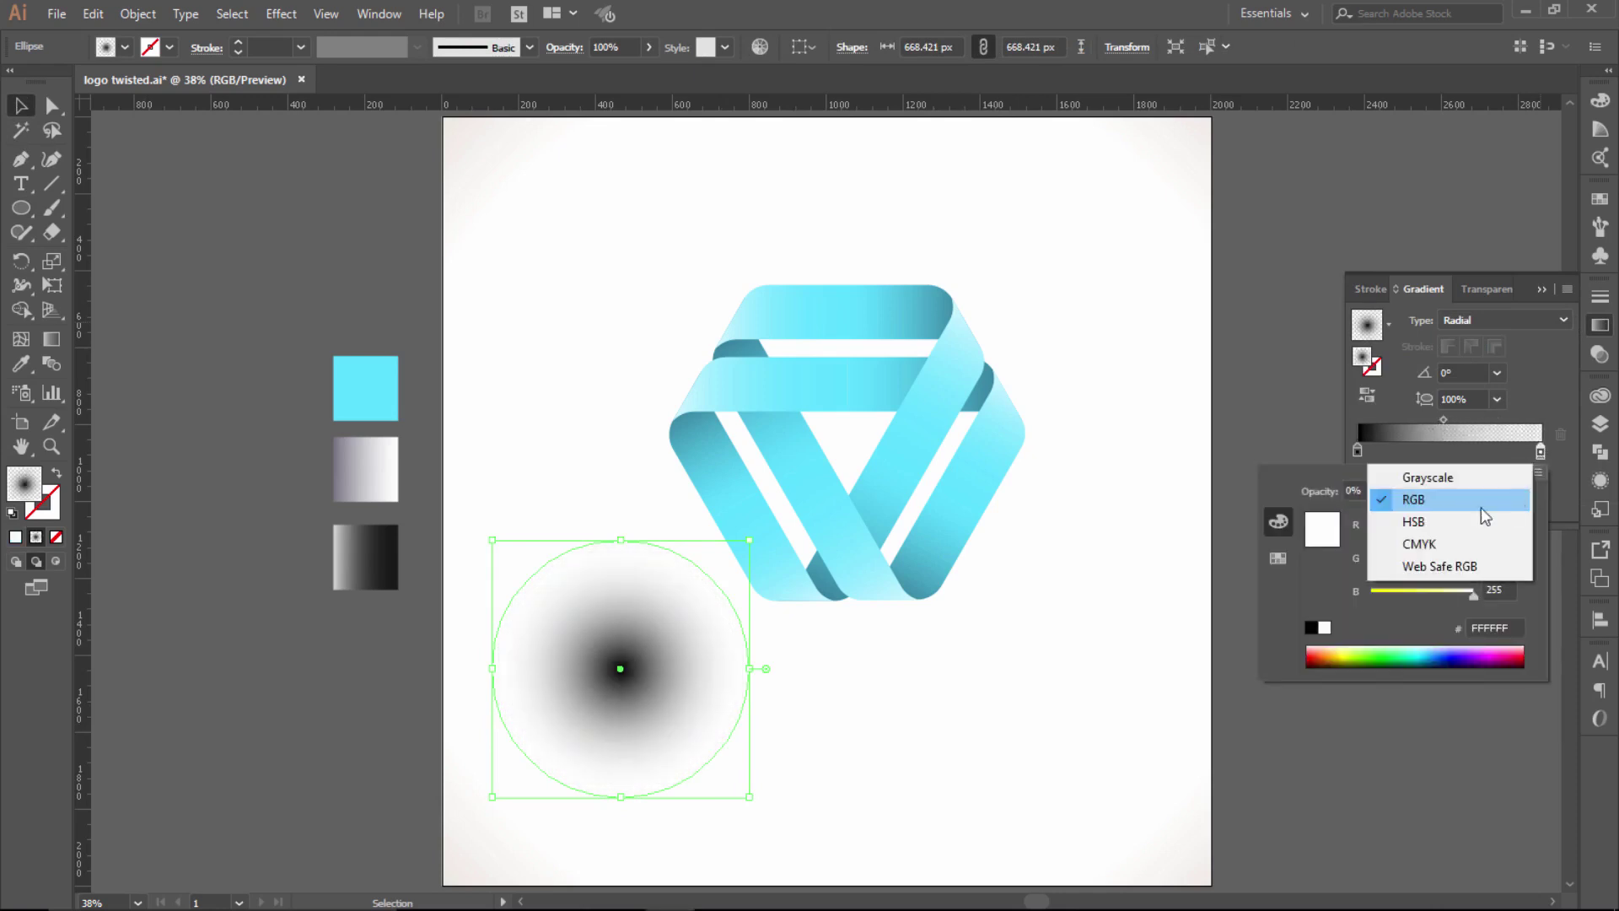
click(1450, 531)
drag(1443, 419, 1400, 419)
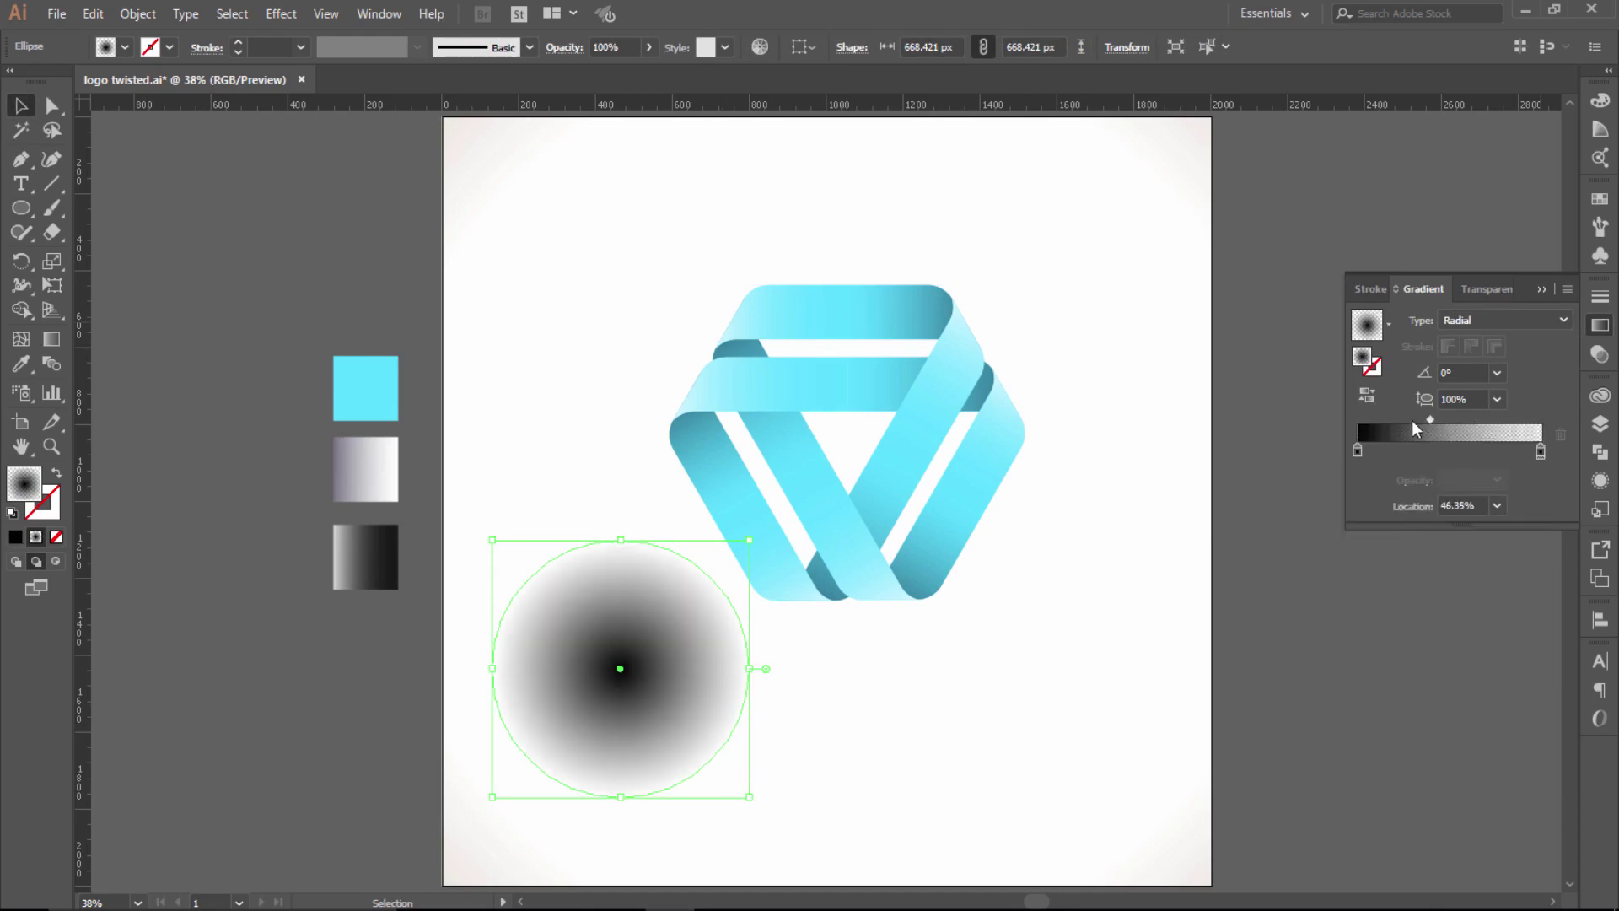
Step: Flatten the circle into a wide ellipse under the logo with Multiply blending at 30% opacity
mouse_move(623, 801)
mouse_down()
mouse_move(666, 678)
mouse_move(850, 680)
mouse_up()
mouse_move(650, 676)
mouse_down()
mouse_move(898, 644)
mouse_move(877, 651)
mouse_up()
click(1480, 288)
click(1434, 319)
click(1404, 375)
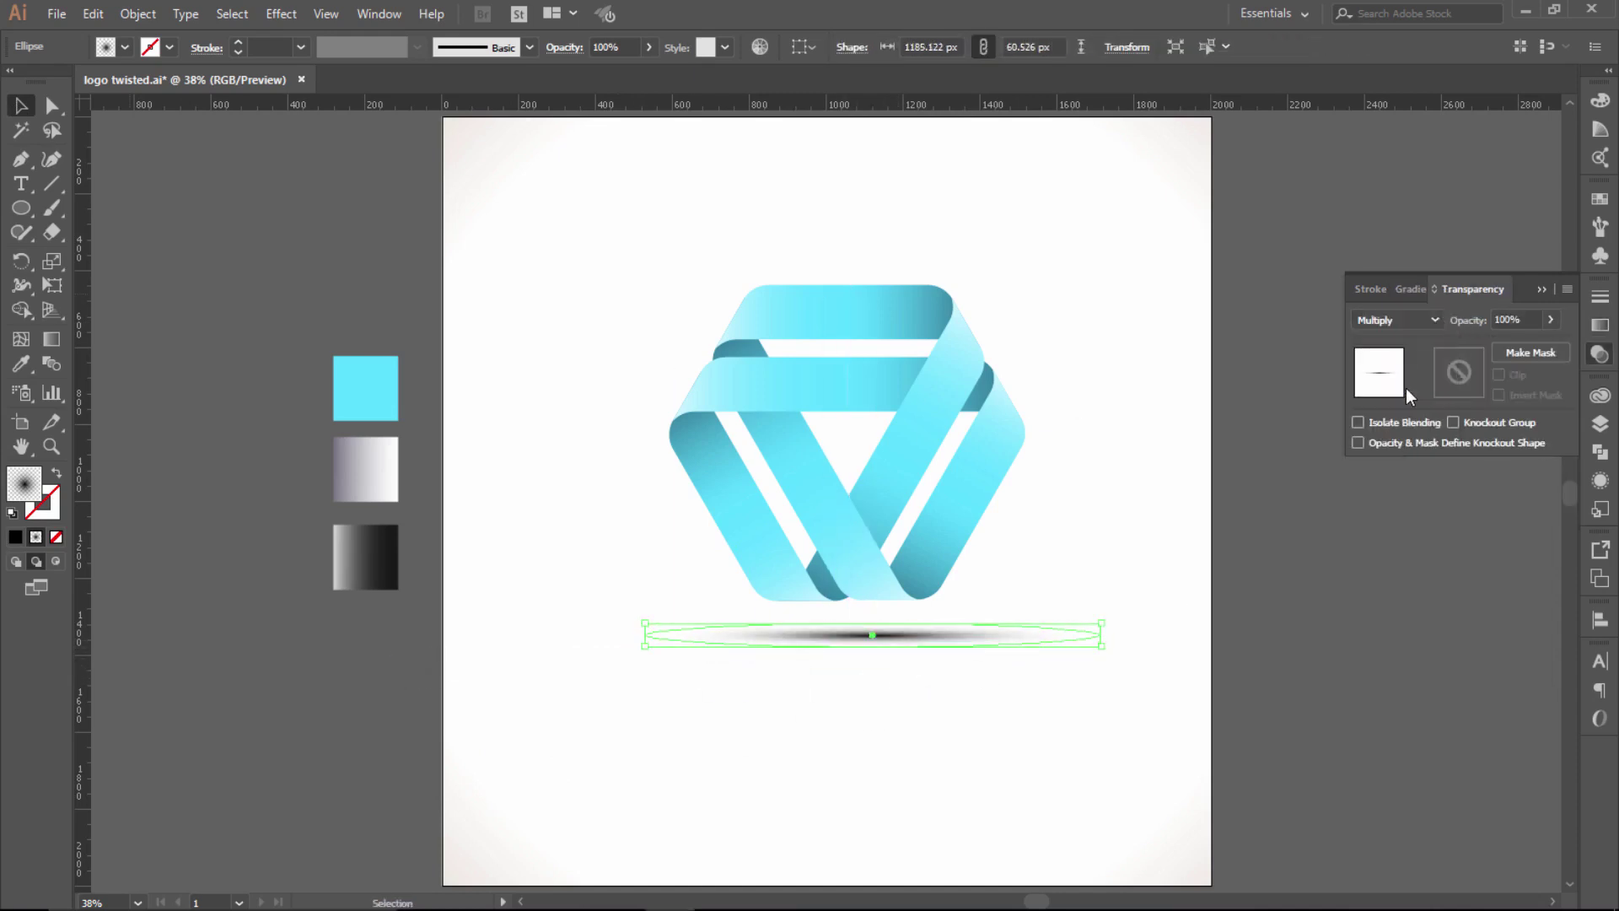
double_click(1526, 319)
text(30)
key(Return)
Step: Move the shadow up closer beneath the logo
click(1115, 401)
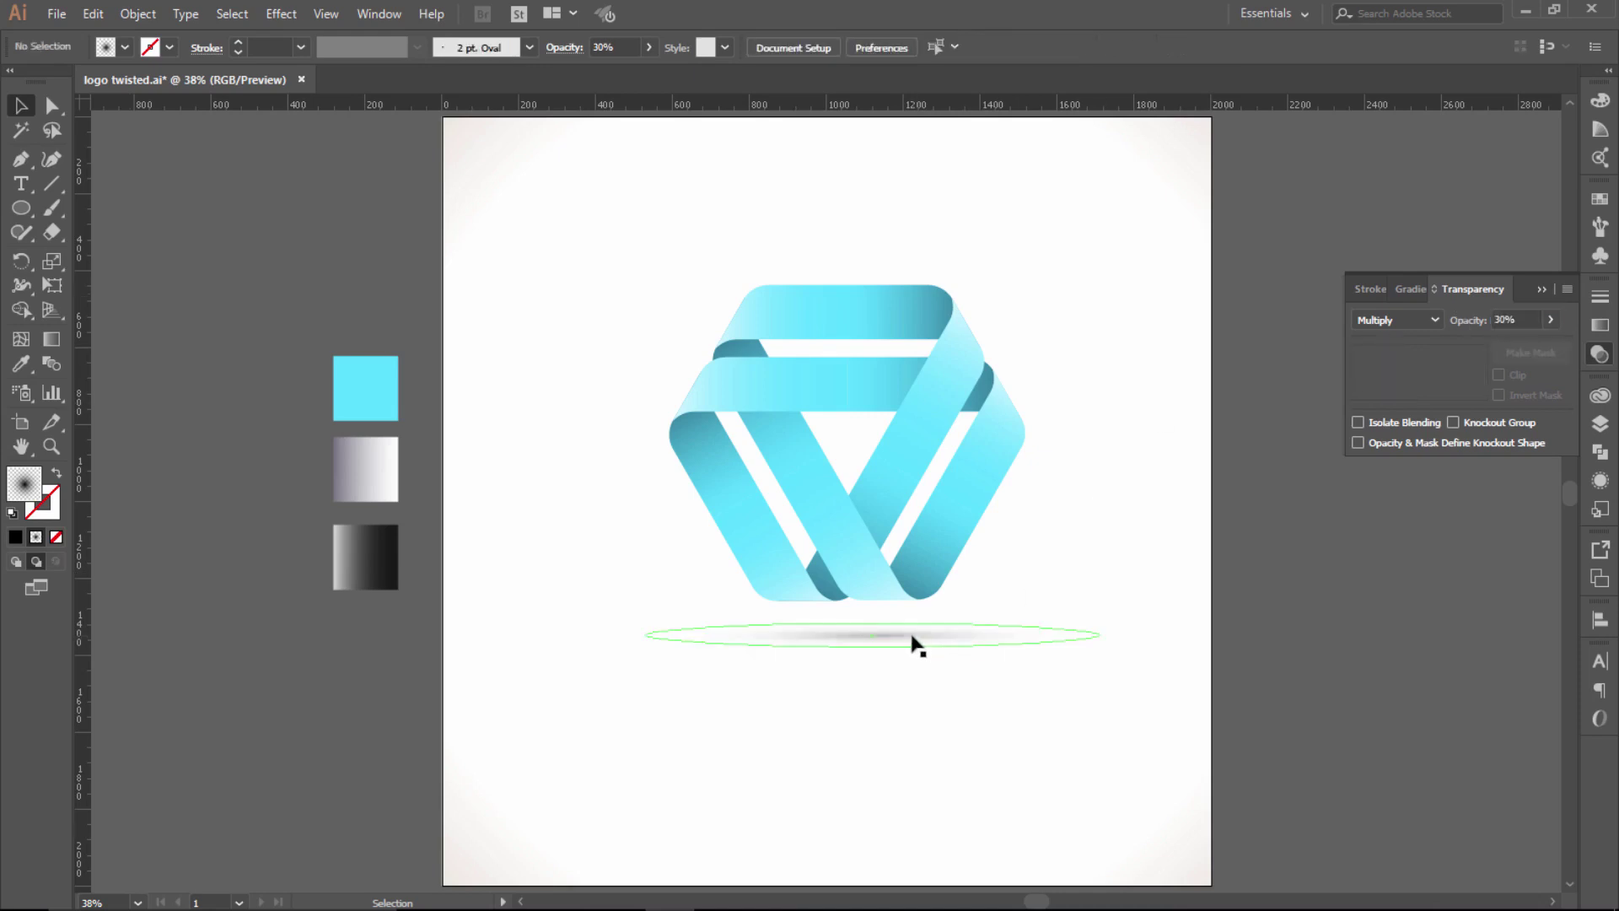
drag(912, 643, 887, 626)
click(988, 682)
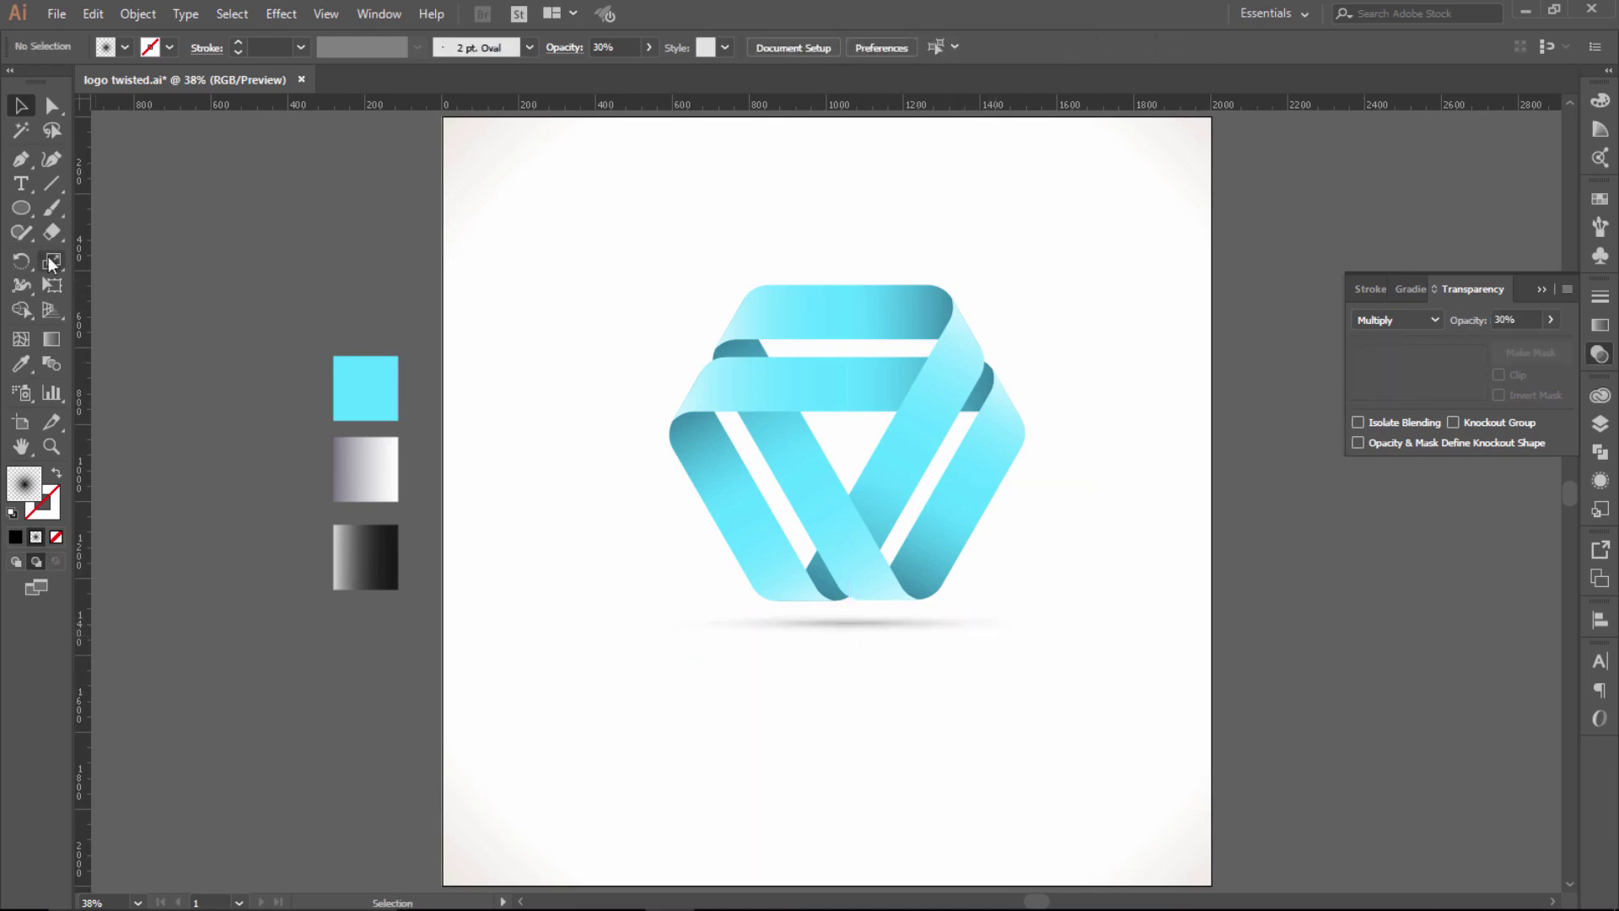
Step: Type 'COMPANY LOGO' below the logo and set COMPANY to Myriad Pro Bold
click(23, 184)
click(709, 695)
text(COMPANY LOGO)
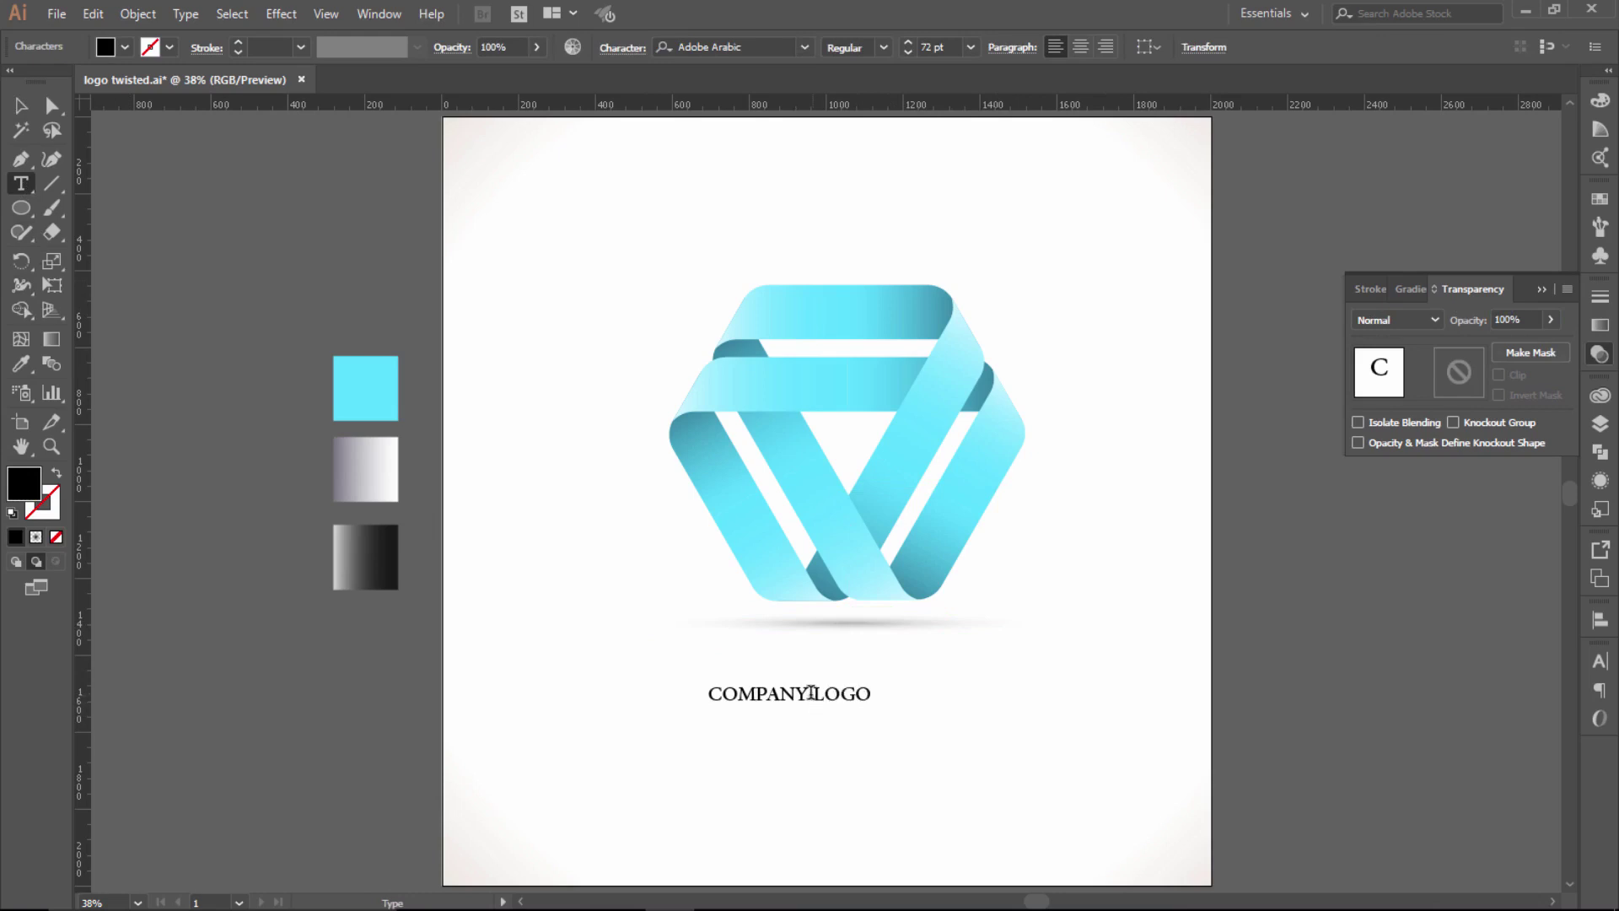
double_click(805, 693)
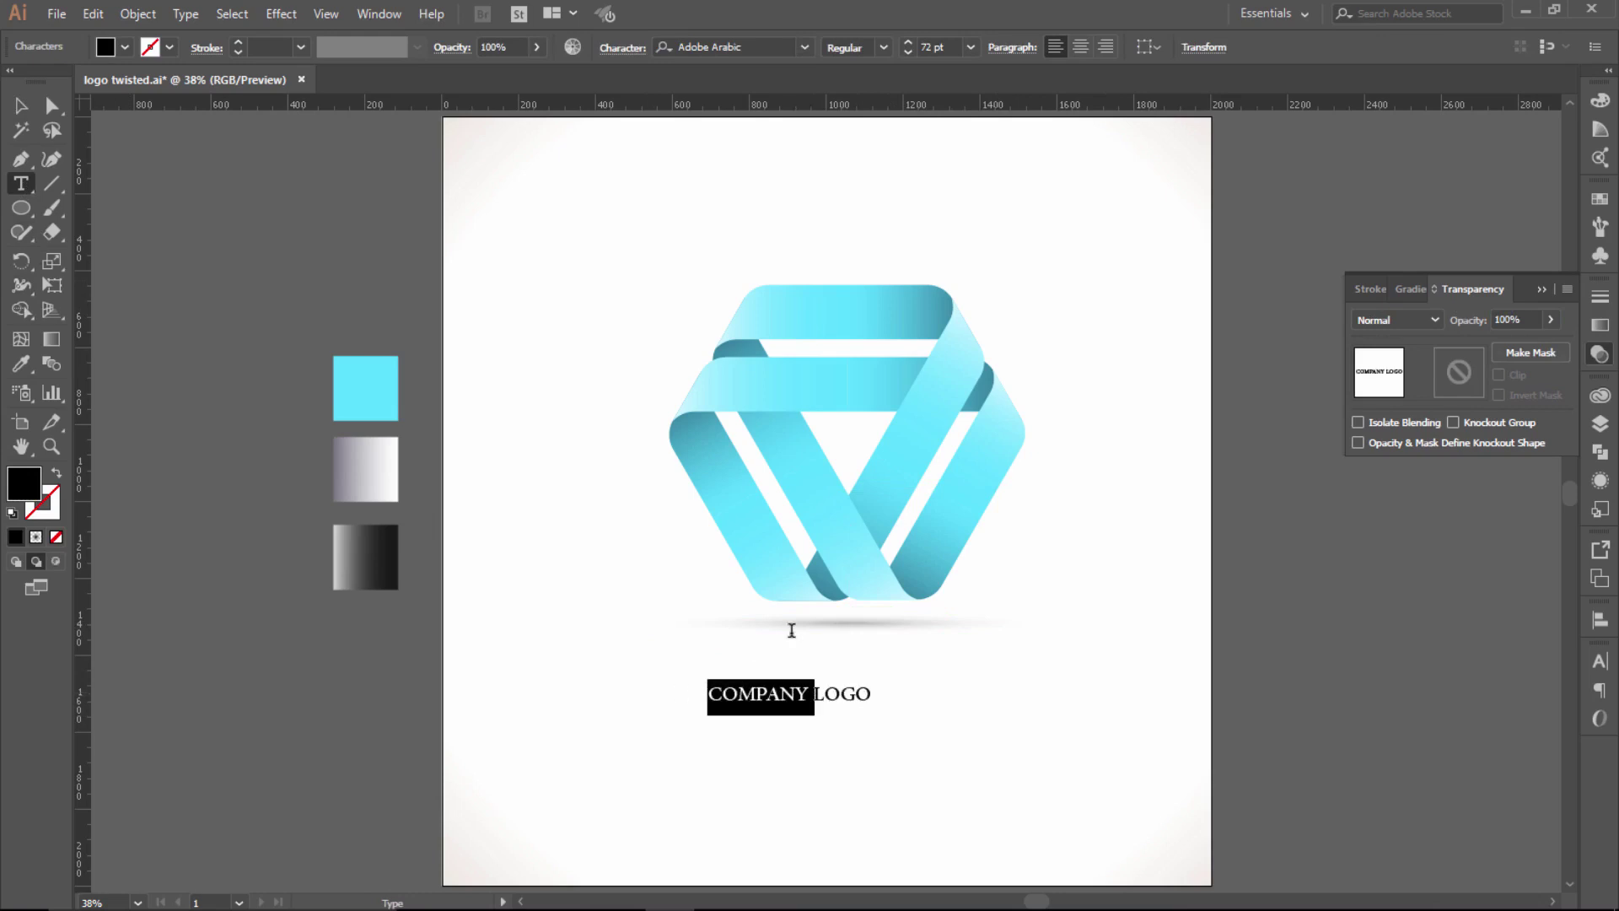
click(759, 46)
text(MYR)
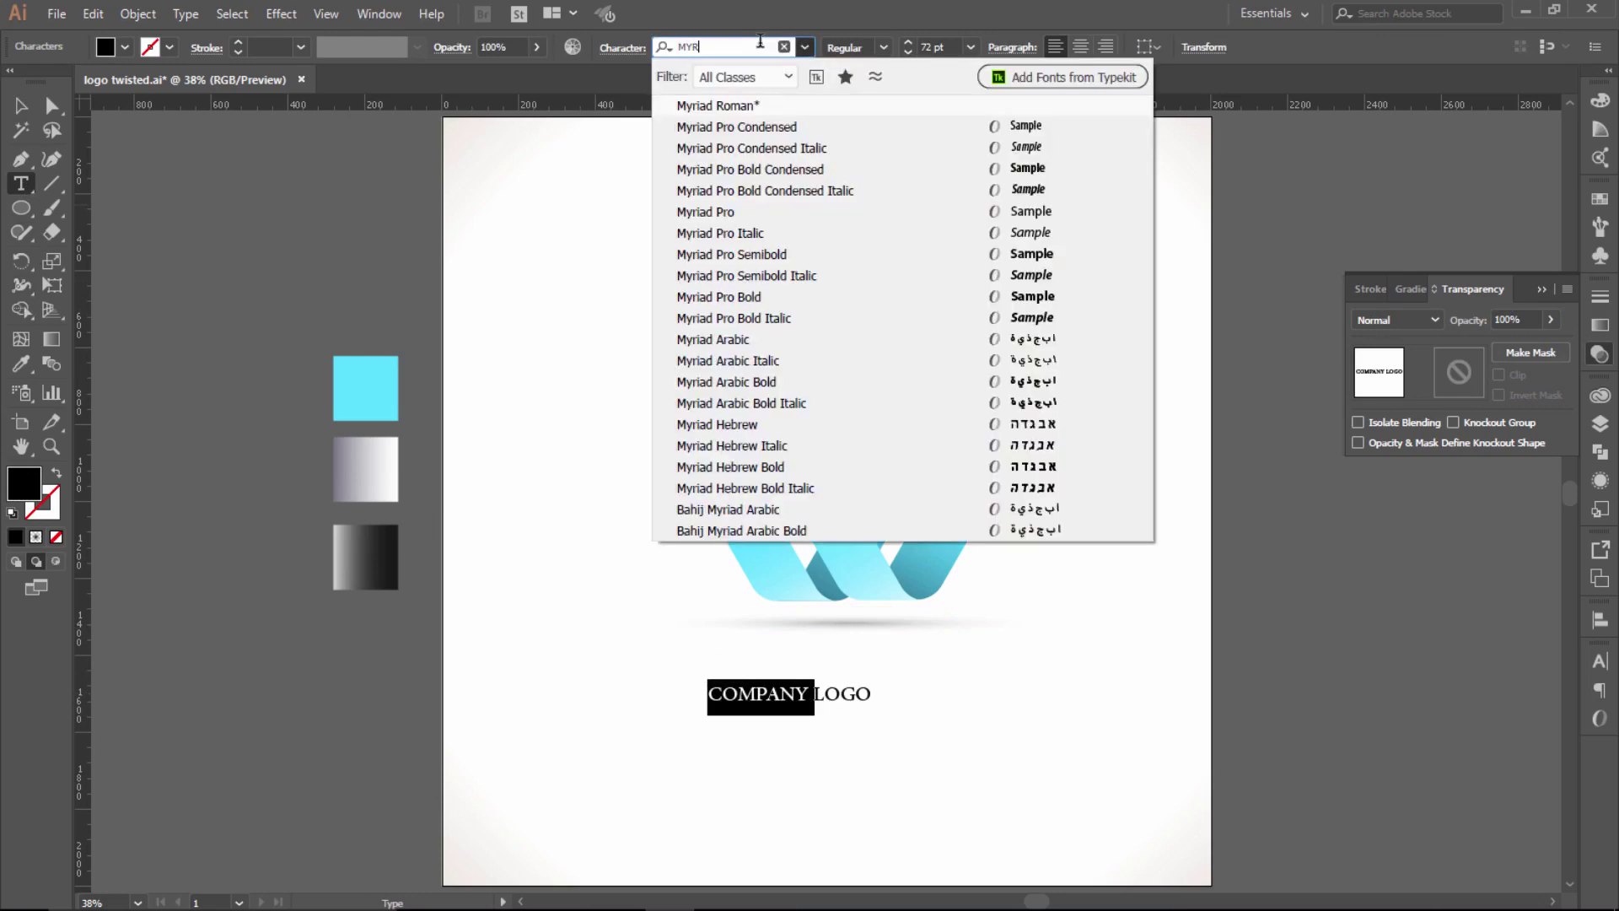
text(ID)
key(BackSpace)
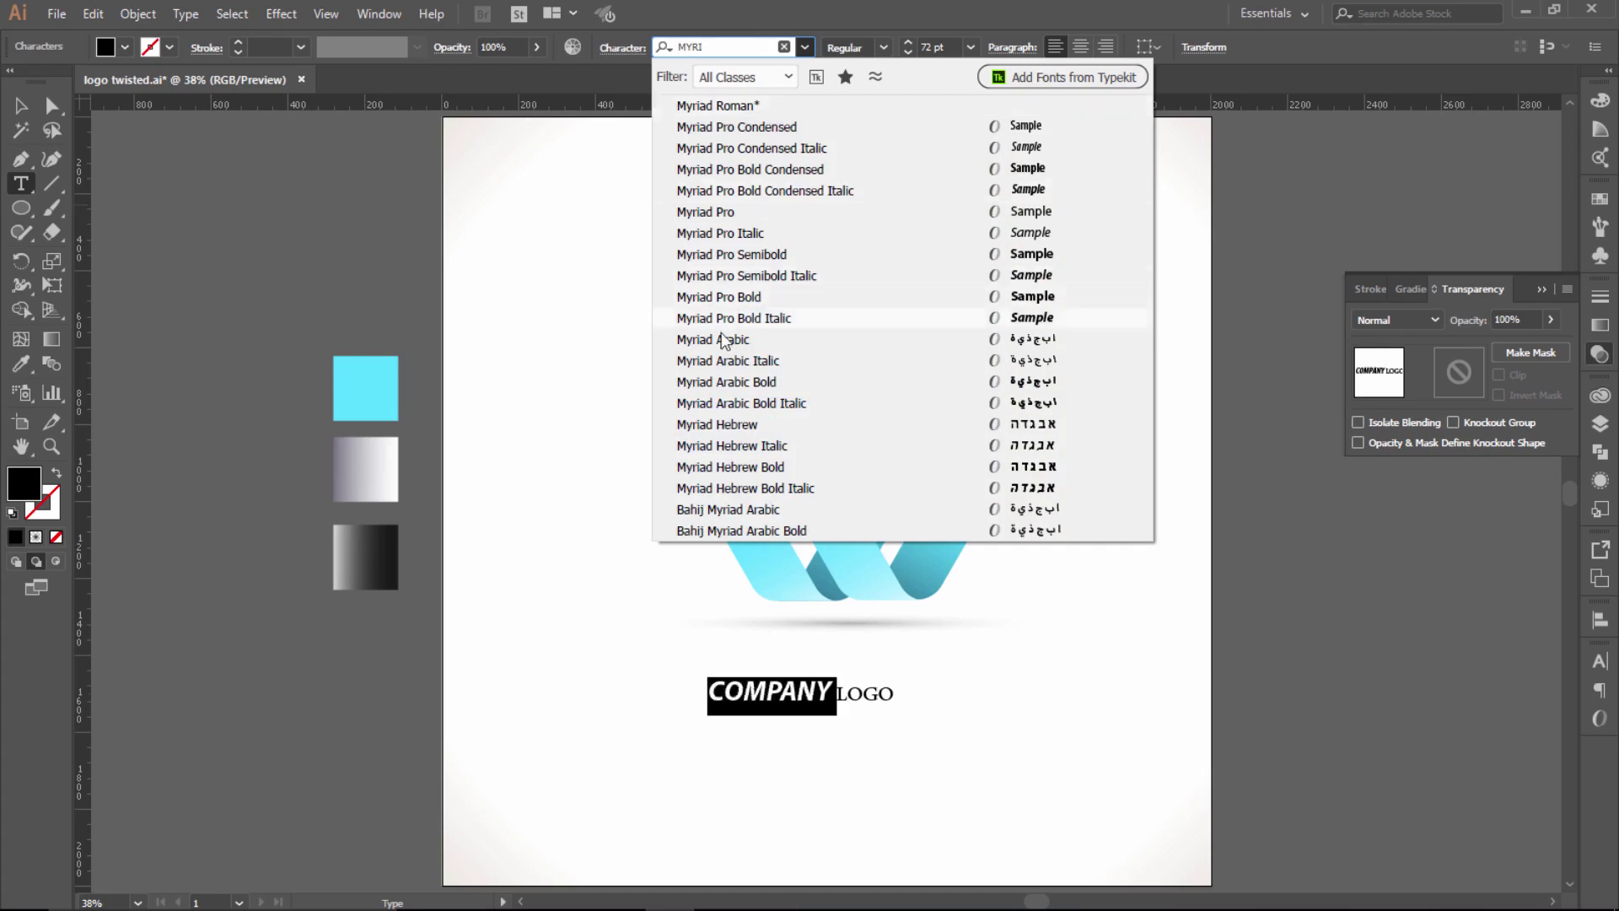
click(706, 211)
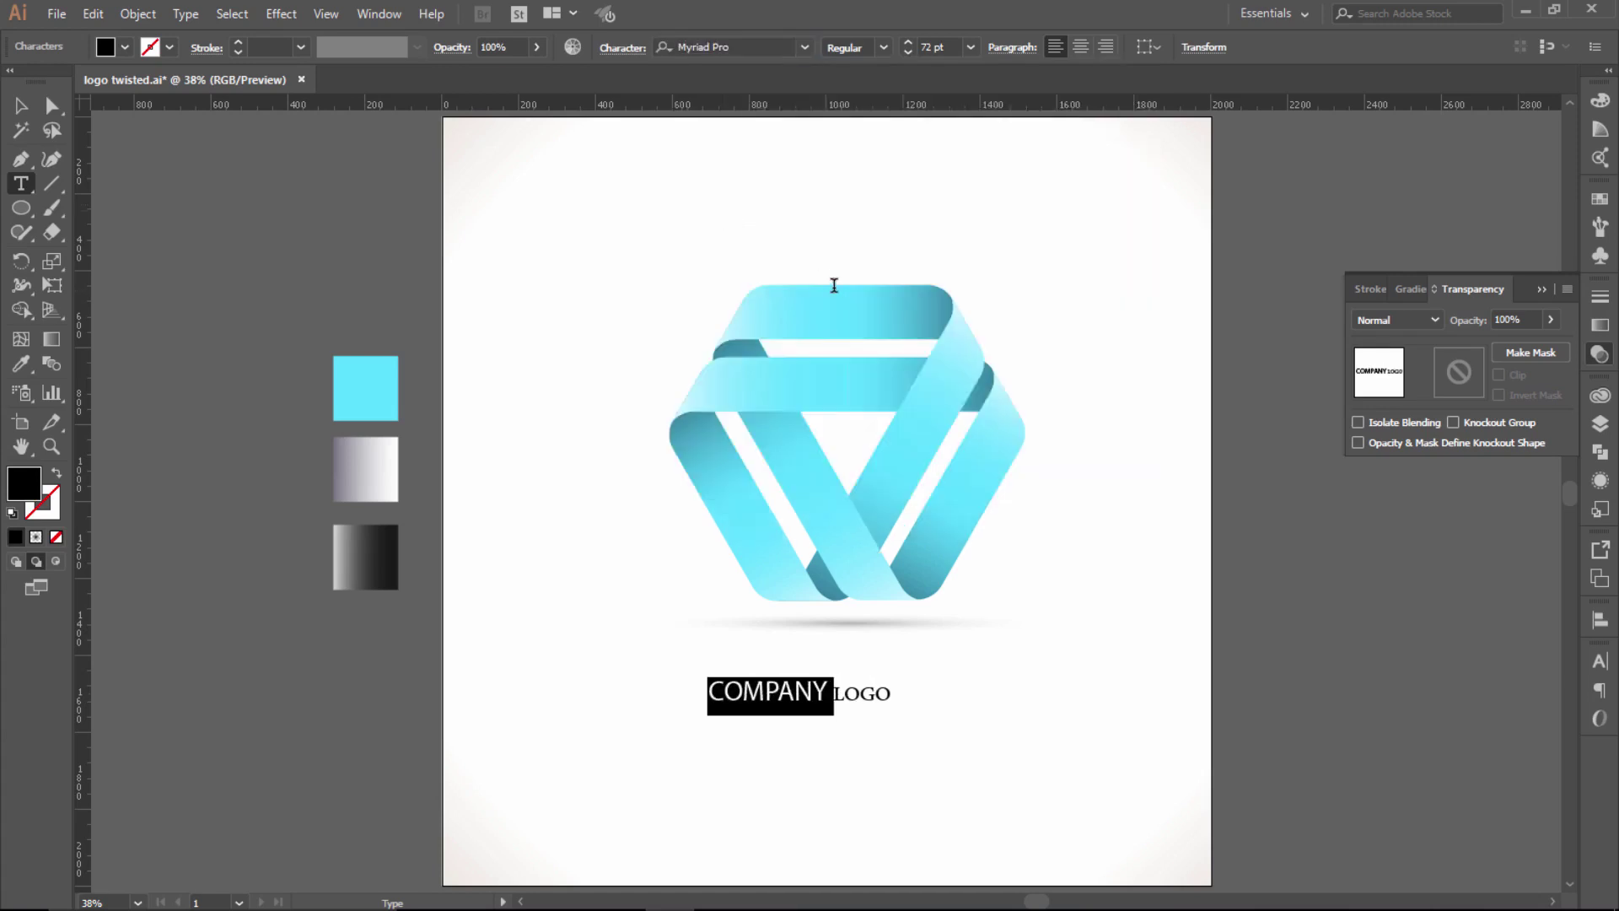
click(886, 48)
click(874, 252)
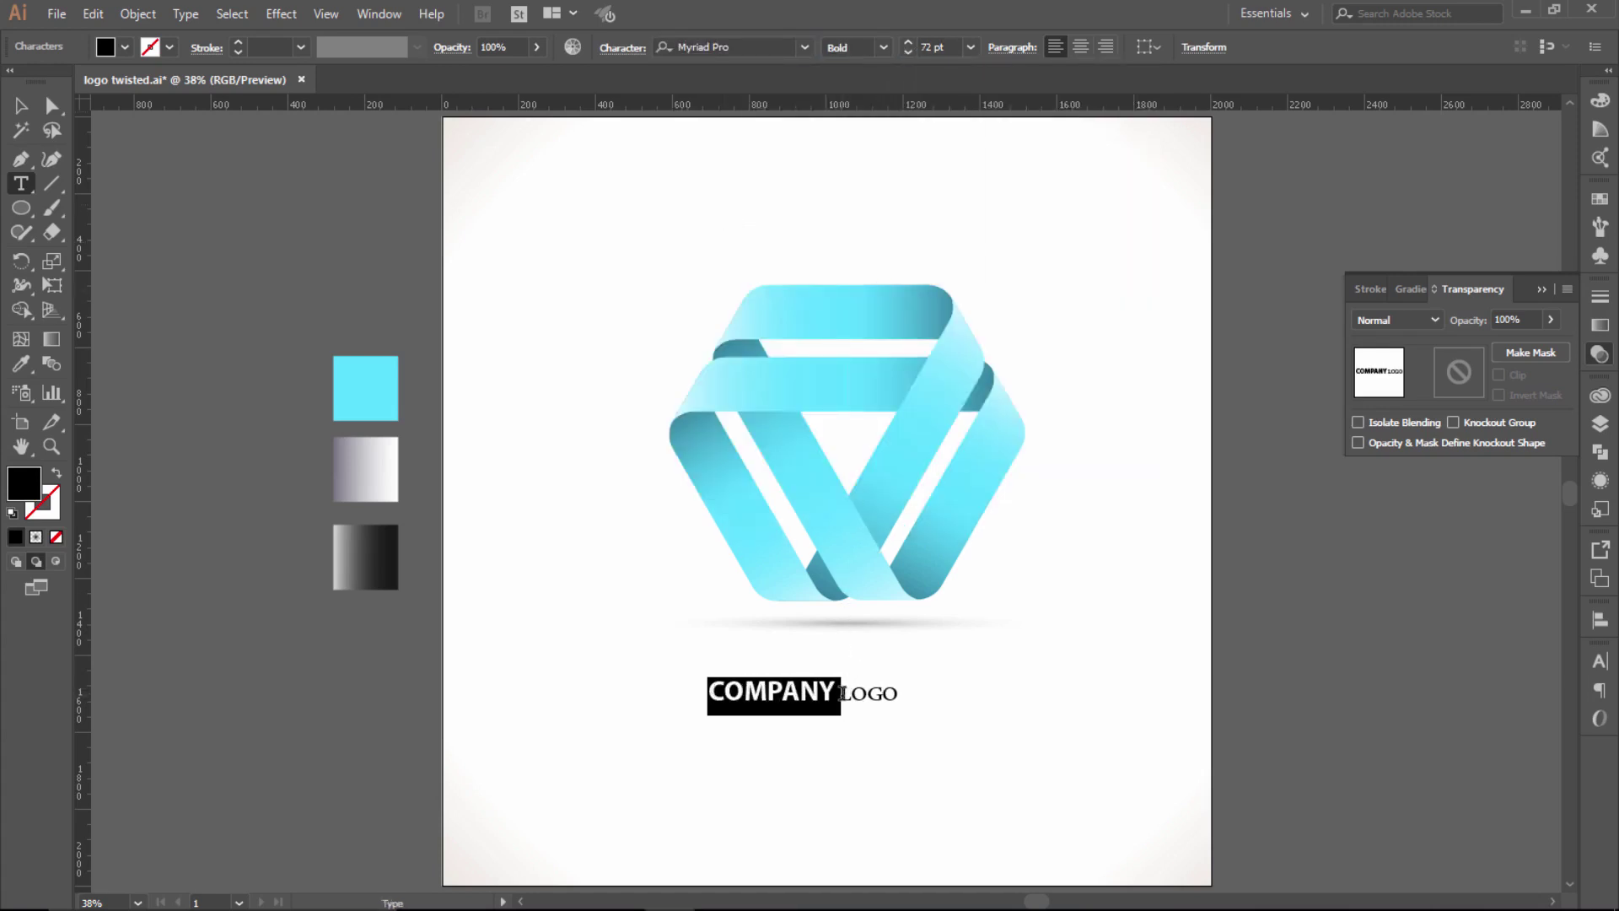
Step: Set the word LOGO to regular Myriad Pro
drag(841, 692, 899, 693)
click(737, 47)
text(MYR)
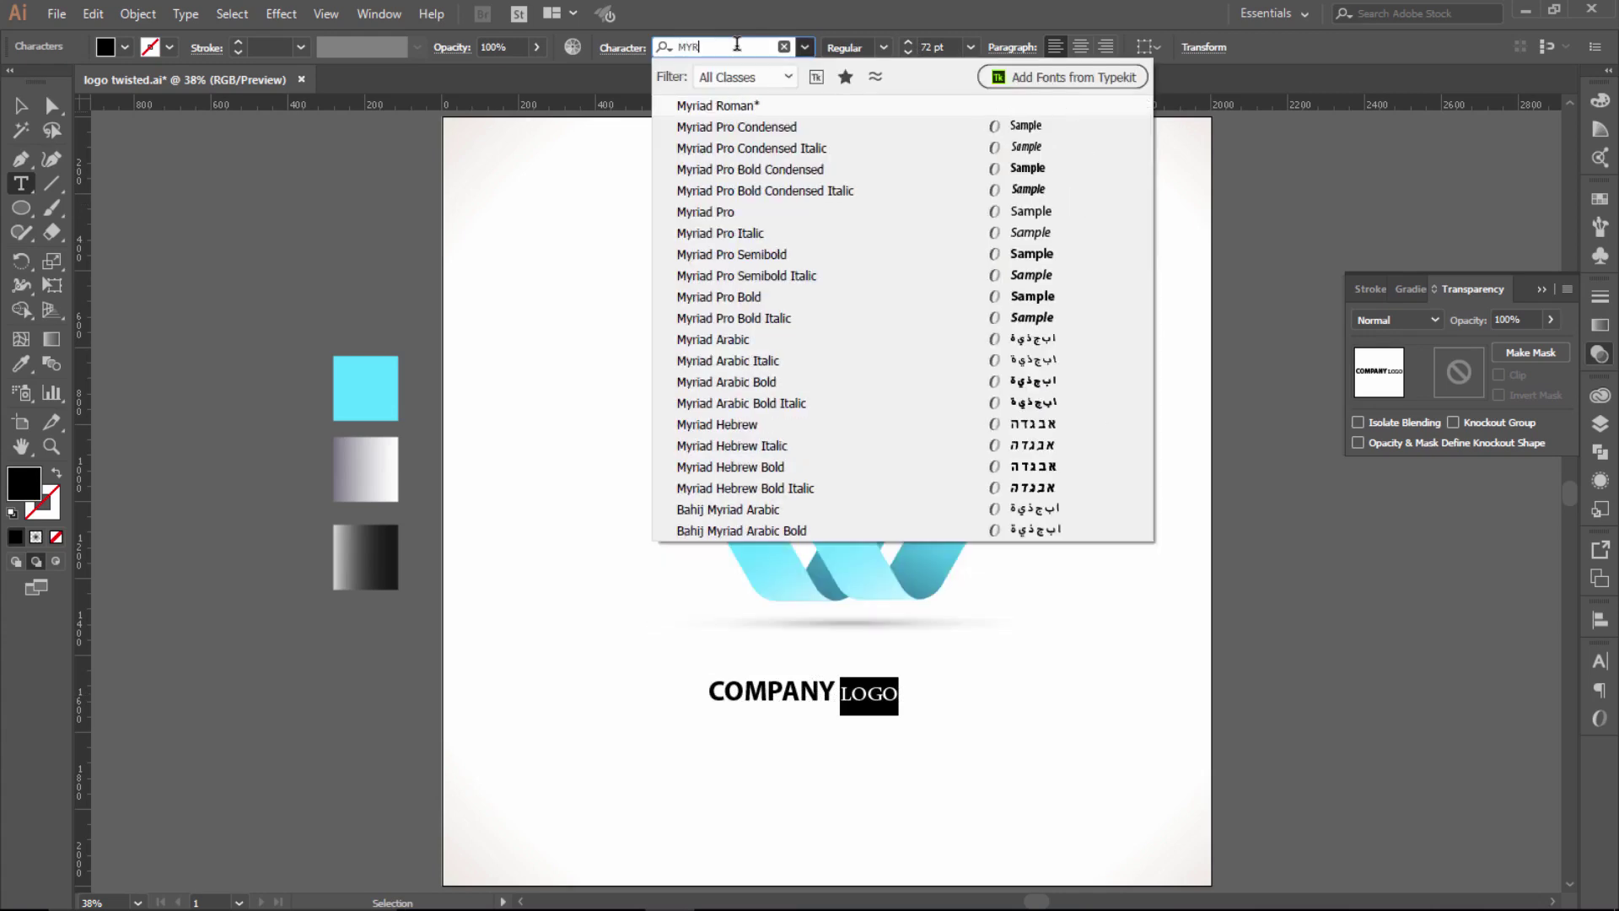
click(878, 211)
key(Escape)
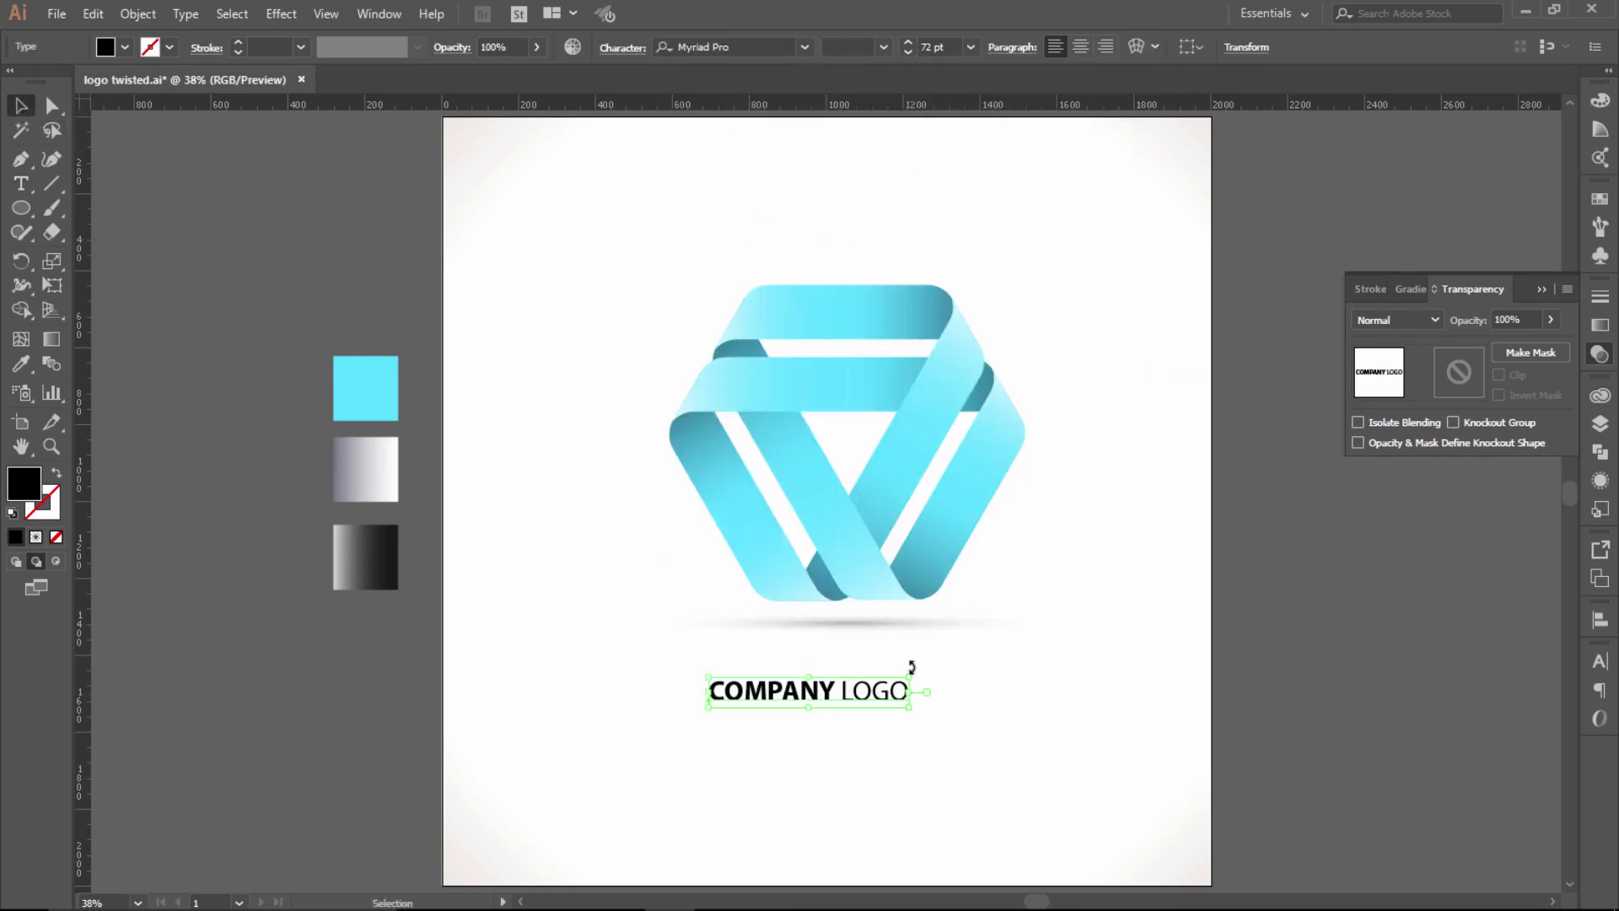
Step: Enlarge the caption to about 145 pt and shift logo and text slightly left
drag(911, 667, 1009, 658)
drag(882, 708, 941, 692)
drag(592, 264, 1061, 736)
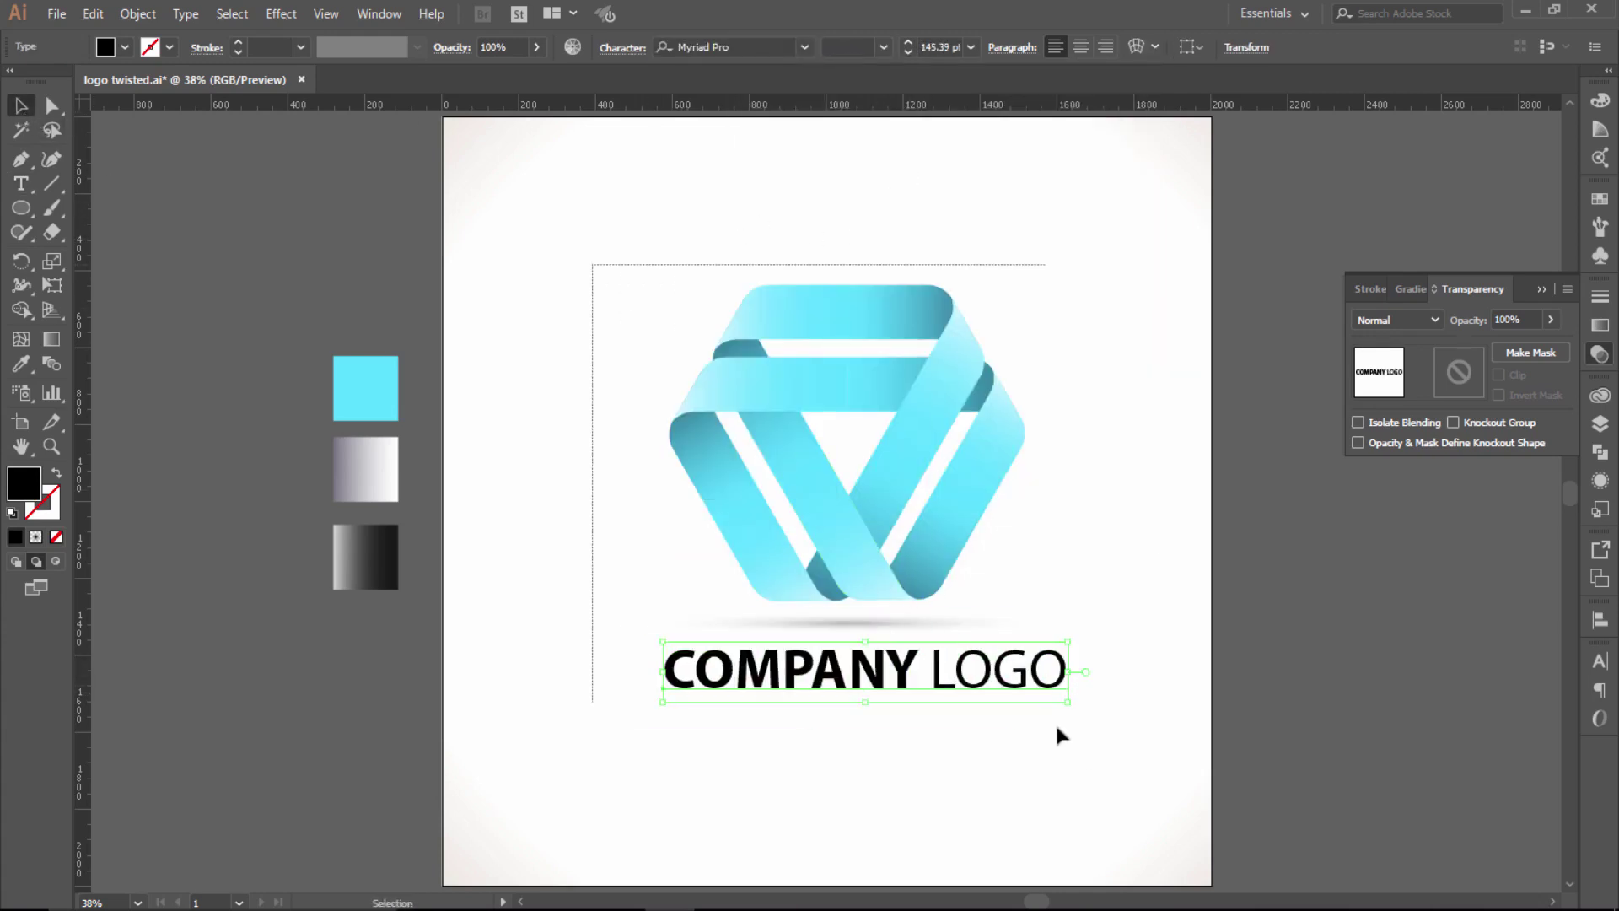
drag(908, 662, 902, 661)
click(936, 708)
Step: Give the caption a light grey fill at about 73% brightness
key(F6)
click(1443, 196)
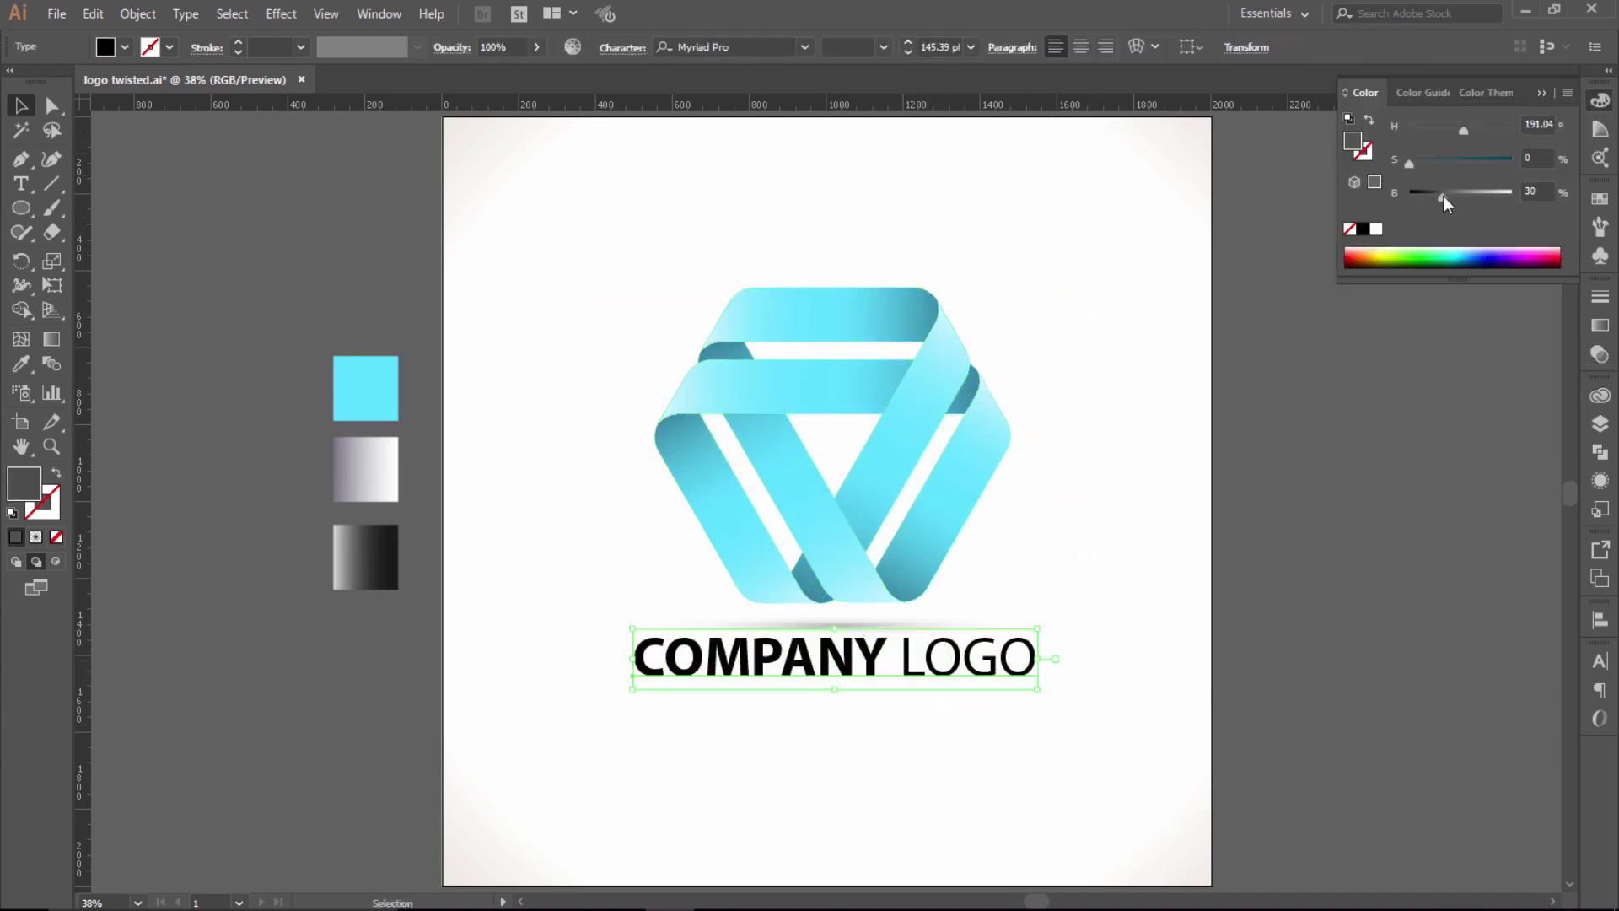
drag(1444, 196, 1484, 196)
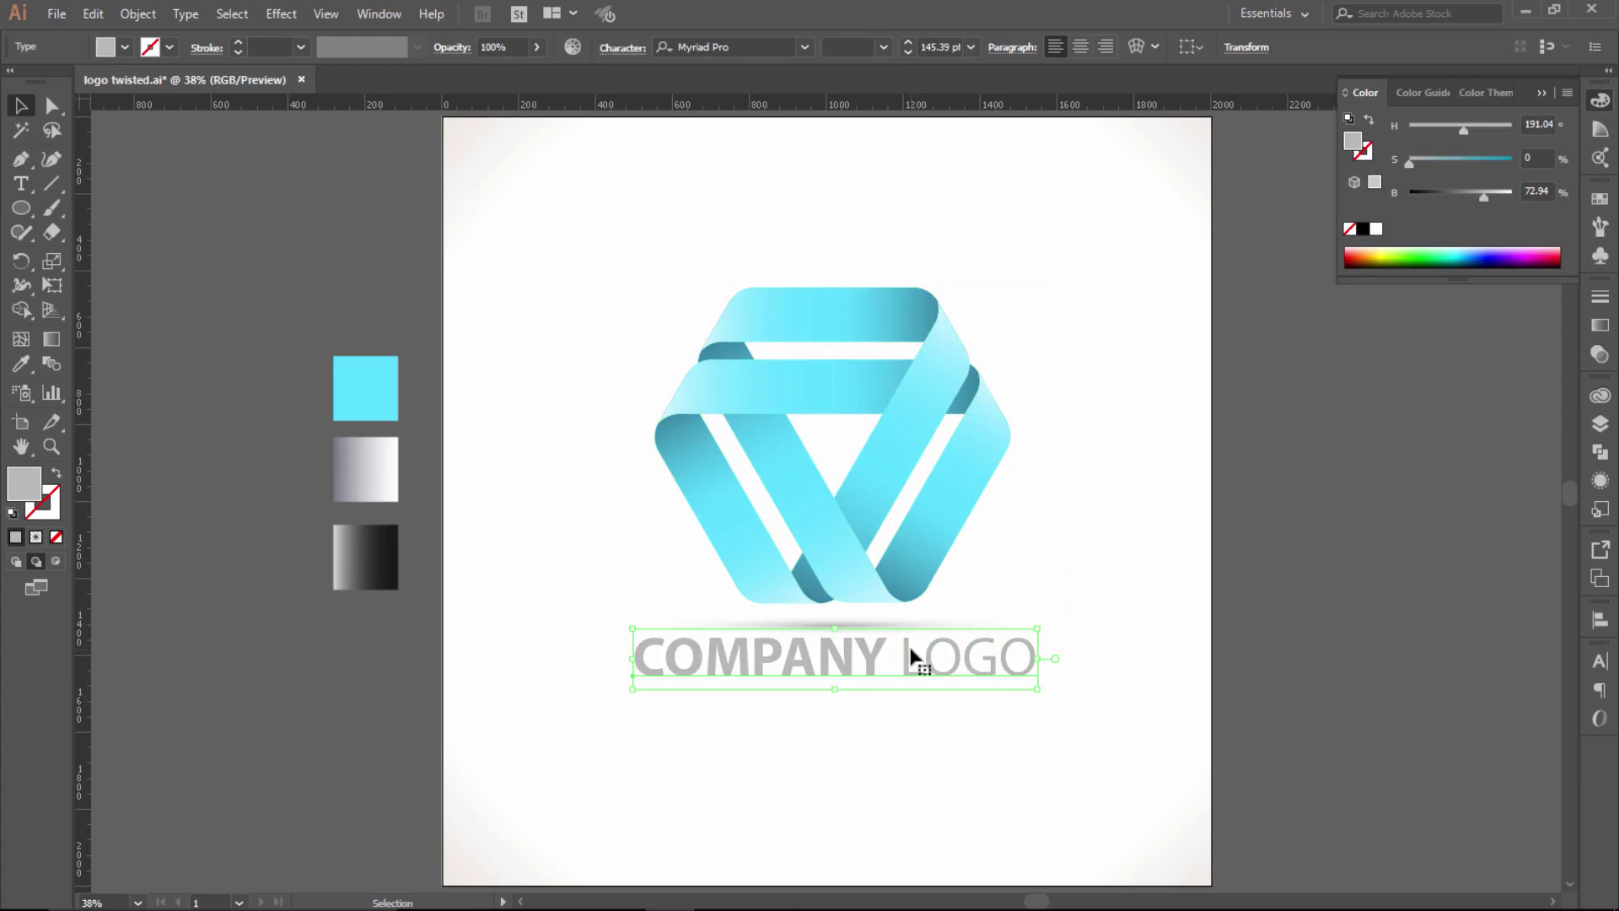
Step: Move the caption slightly lower, clear of the logo's shadow
drag(910, 656, 911, 678)
click(877, 634)
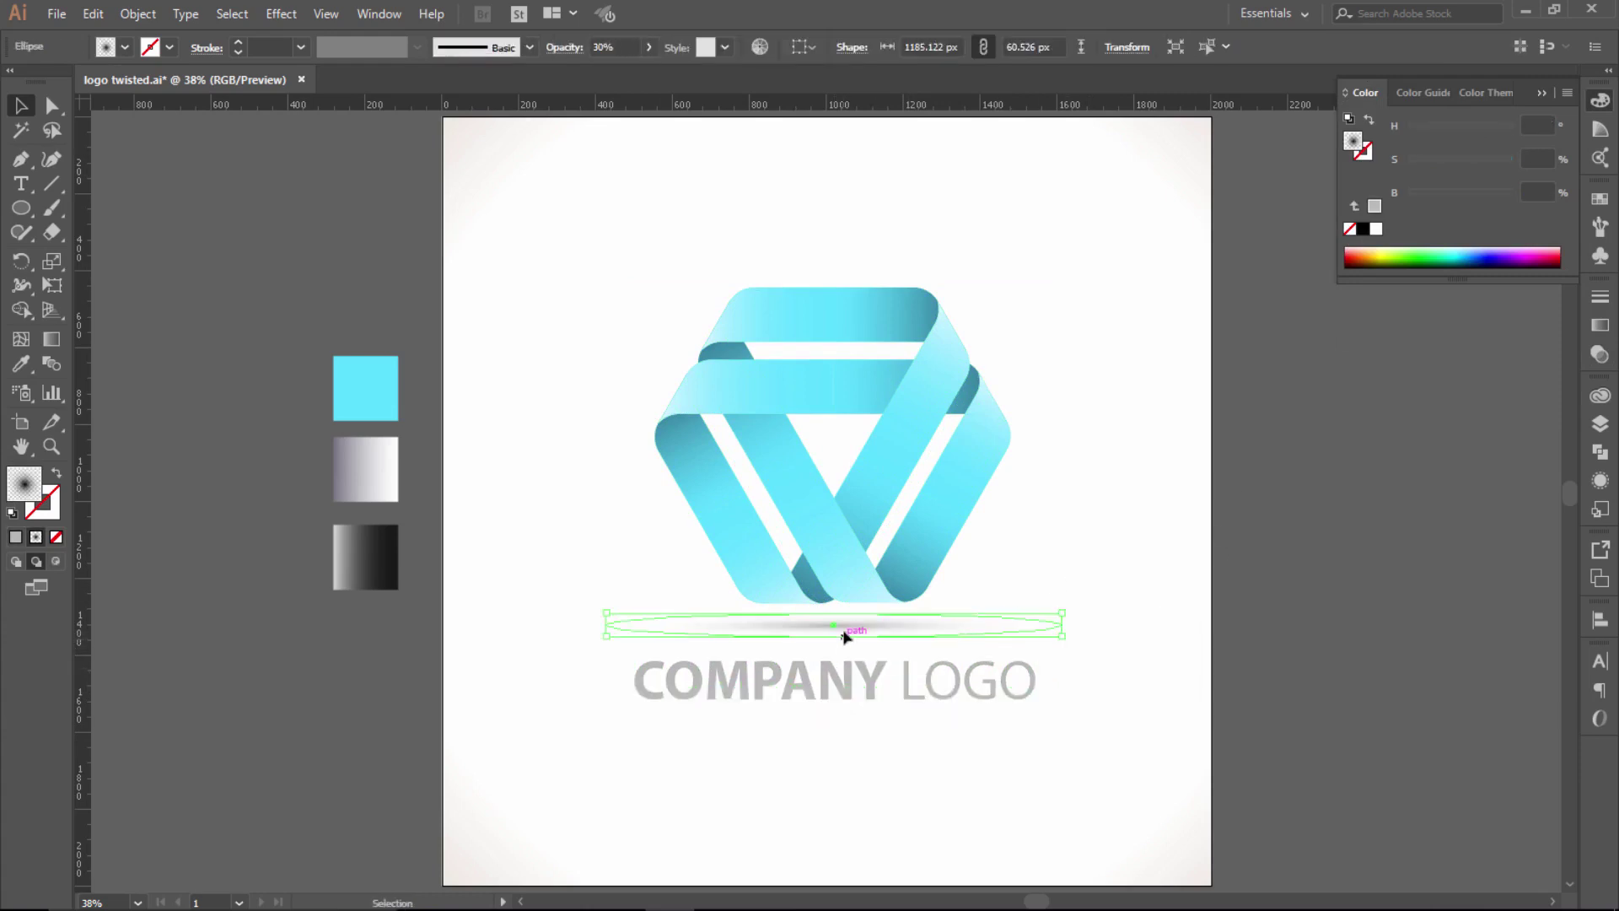
click(1122, 579)
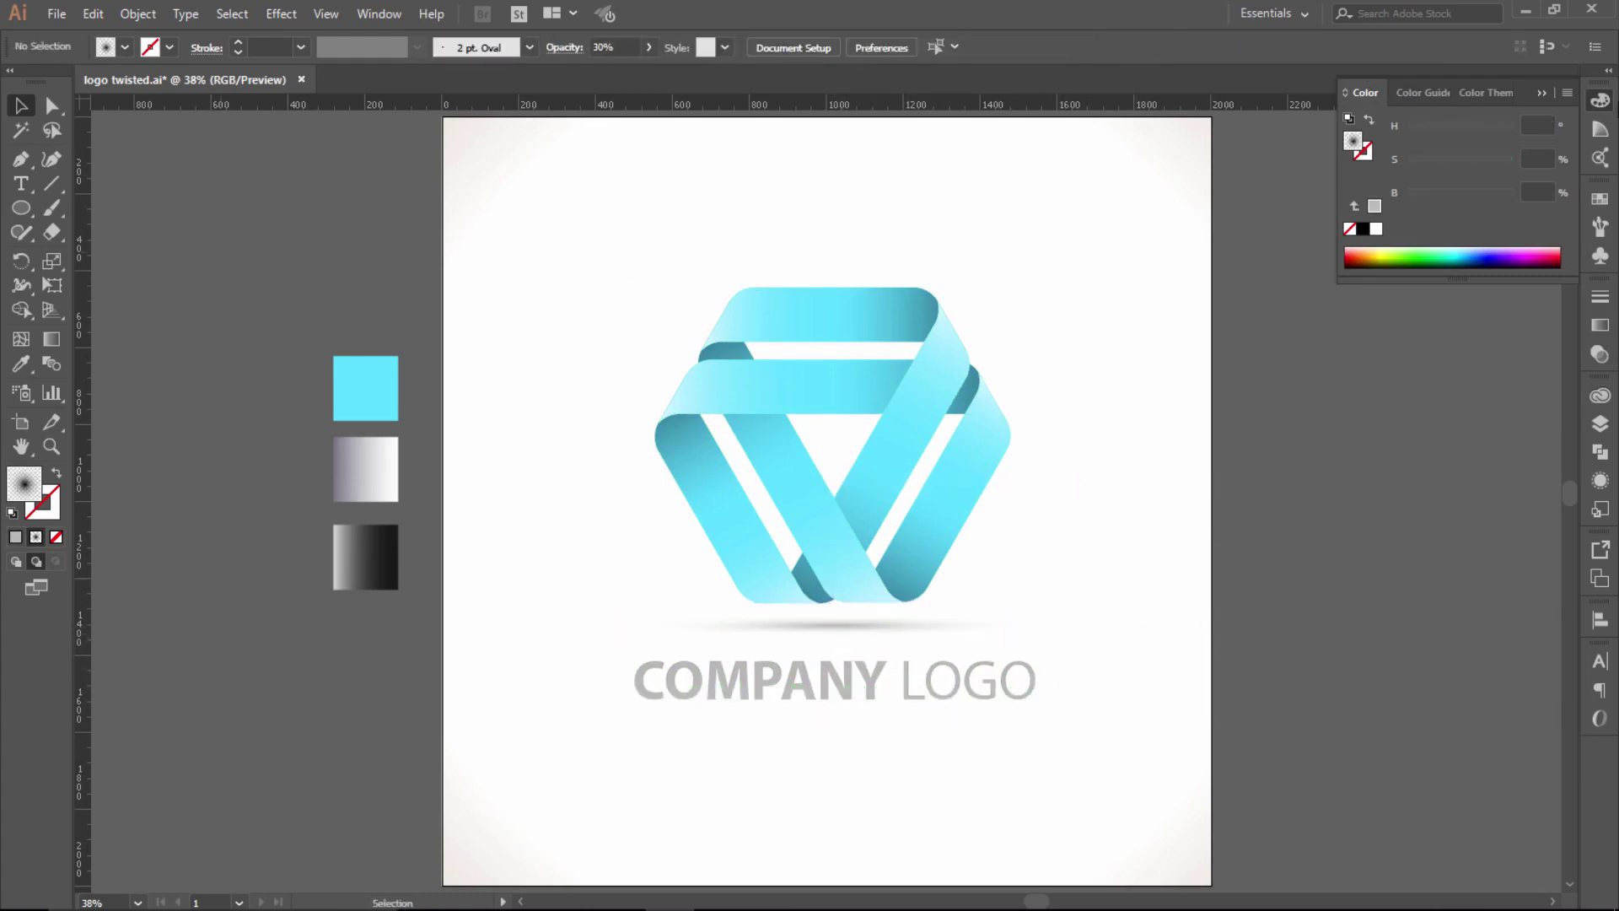